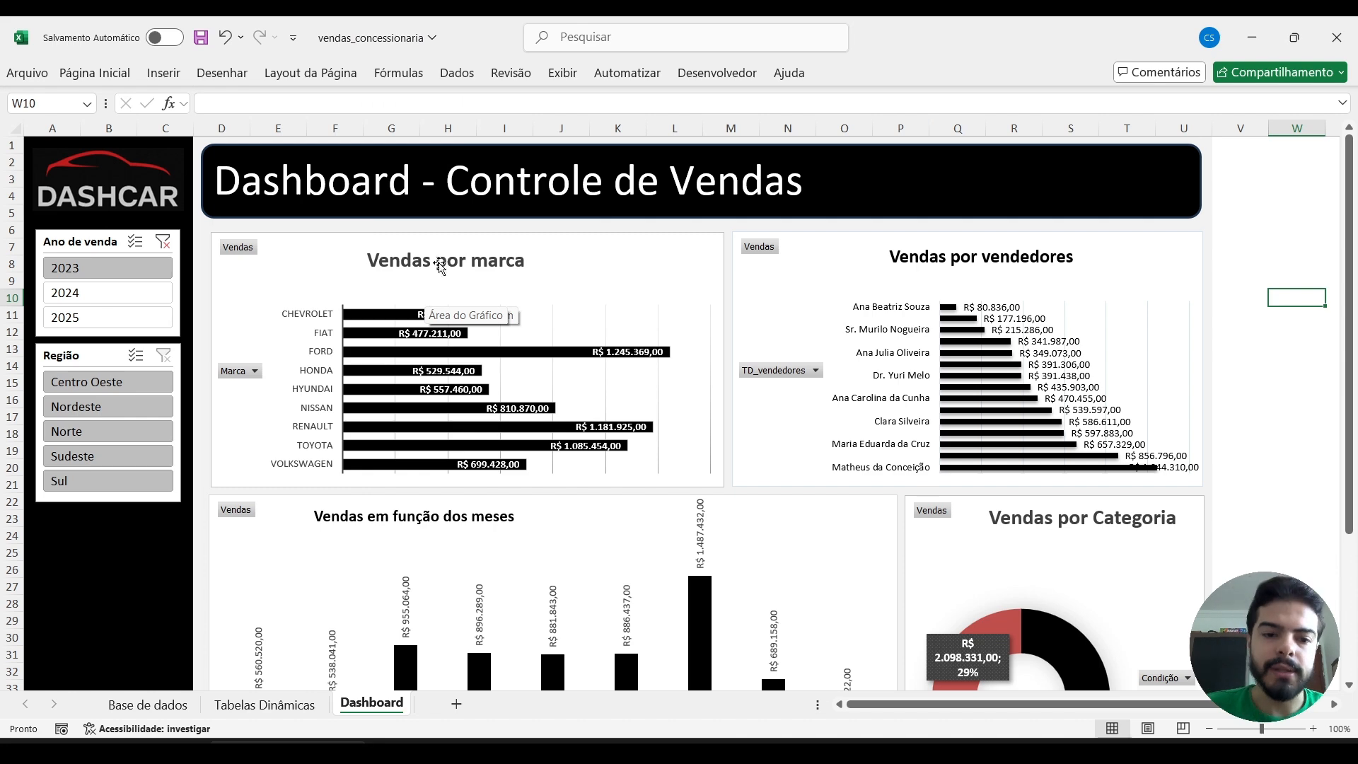
Review the Base de dados, Tabelas Dinâmicas and Dashboard sheets of the finished vendas_concessionaria workbook.
left_click(150, 706)
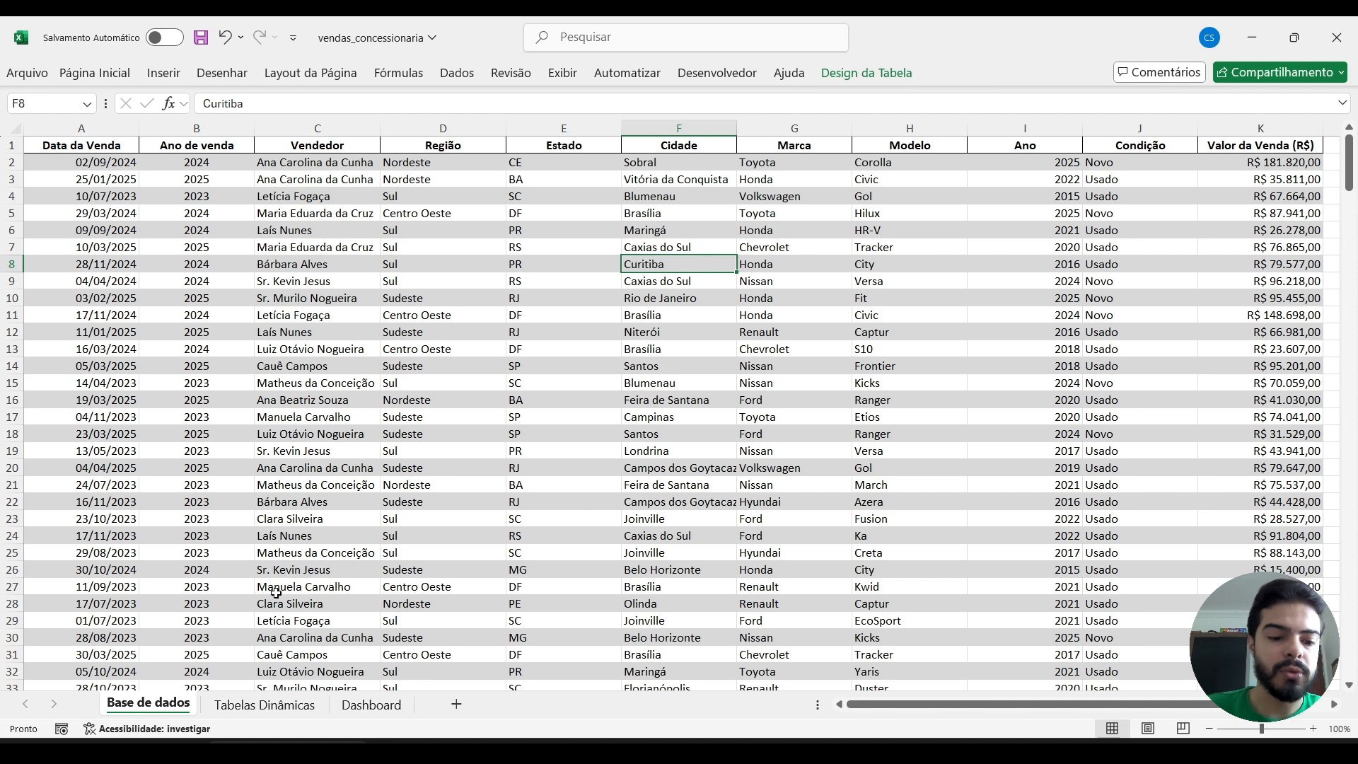
left_click(260, 707)
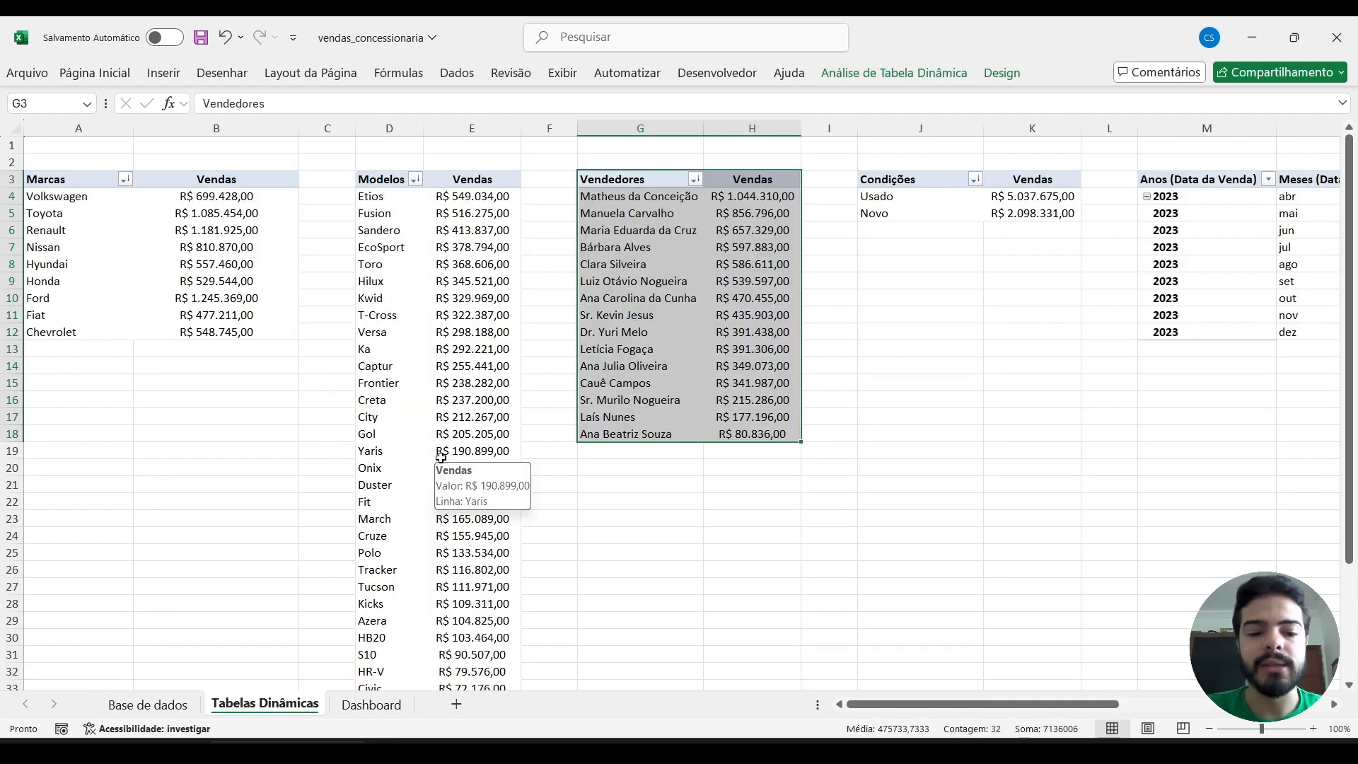
left_click(359, 720)
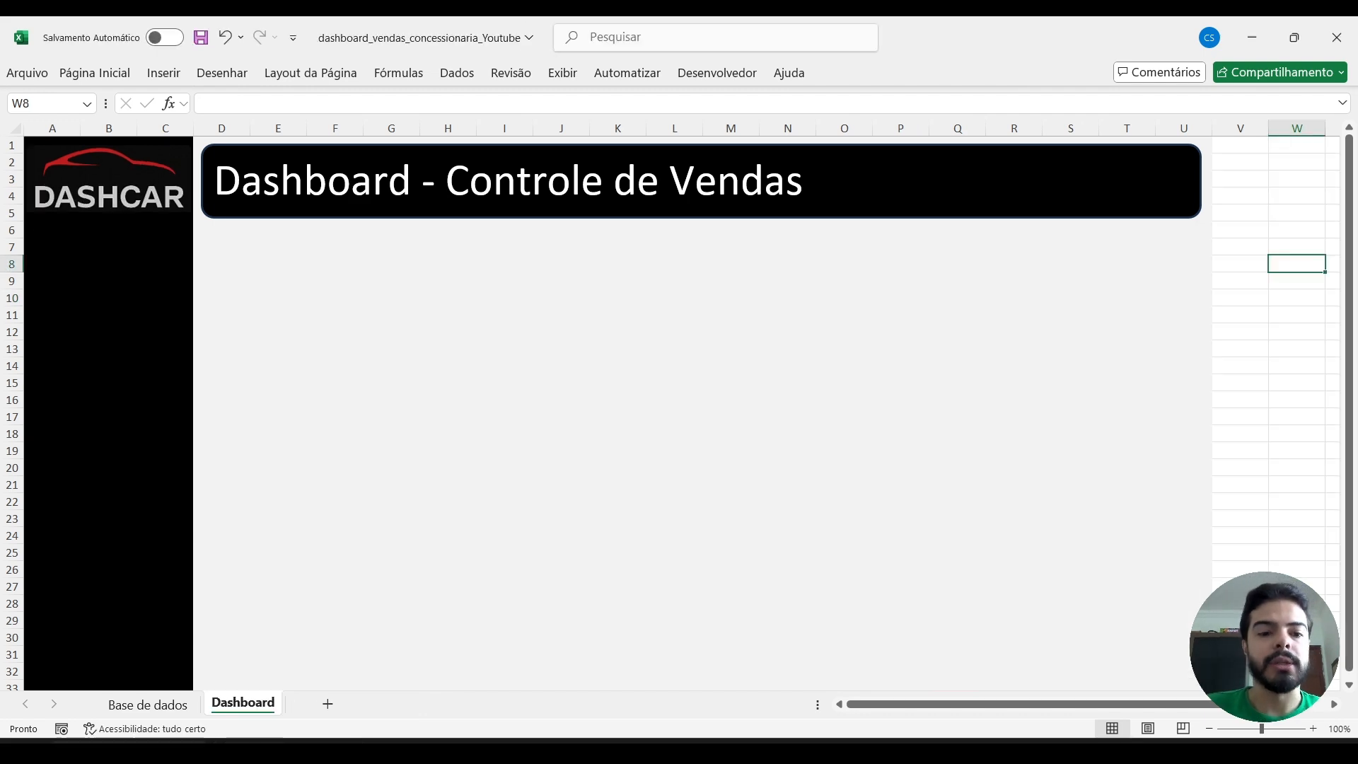
Format the whole data range A1:K301 on the Base de dados sheet as a table with headers, using the light green banded style.
left_click(155, 709)
left_click(535, 311)
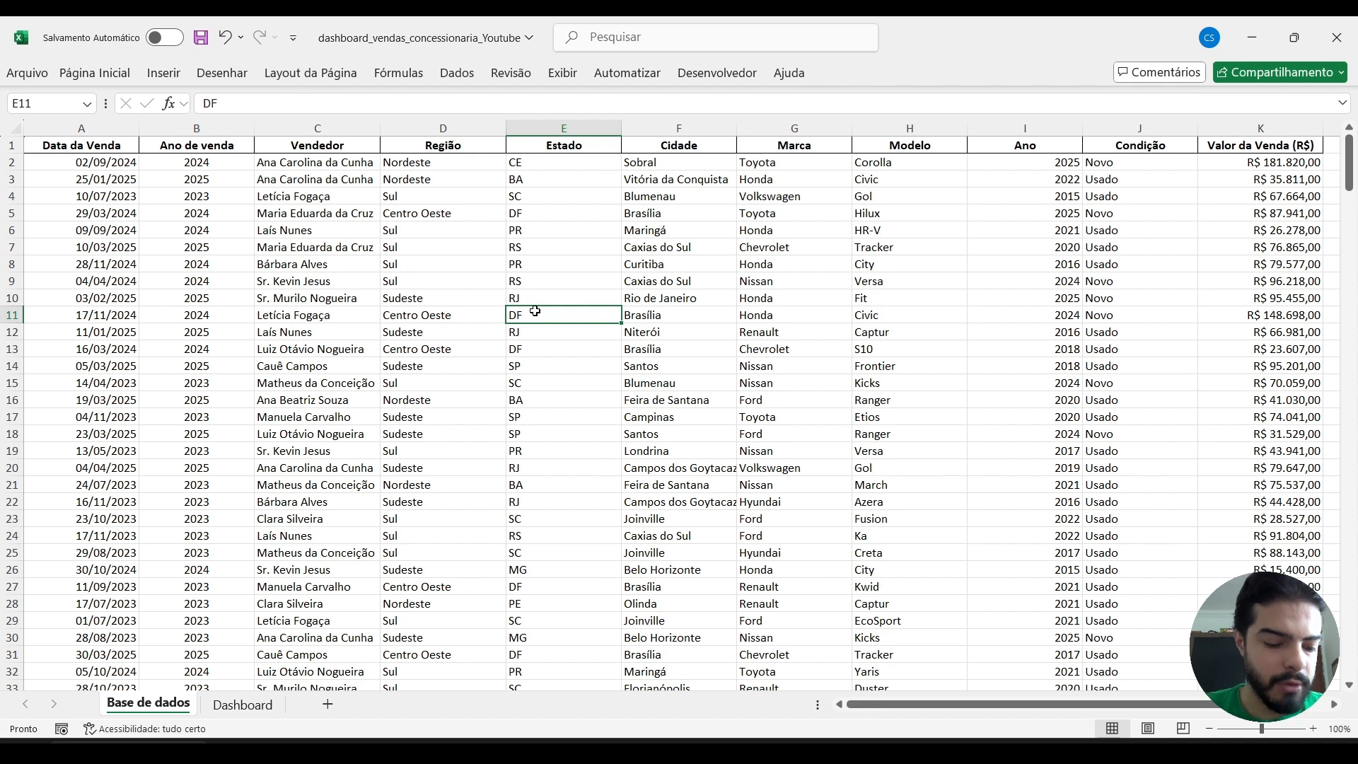
key("ctrl+Home")
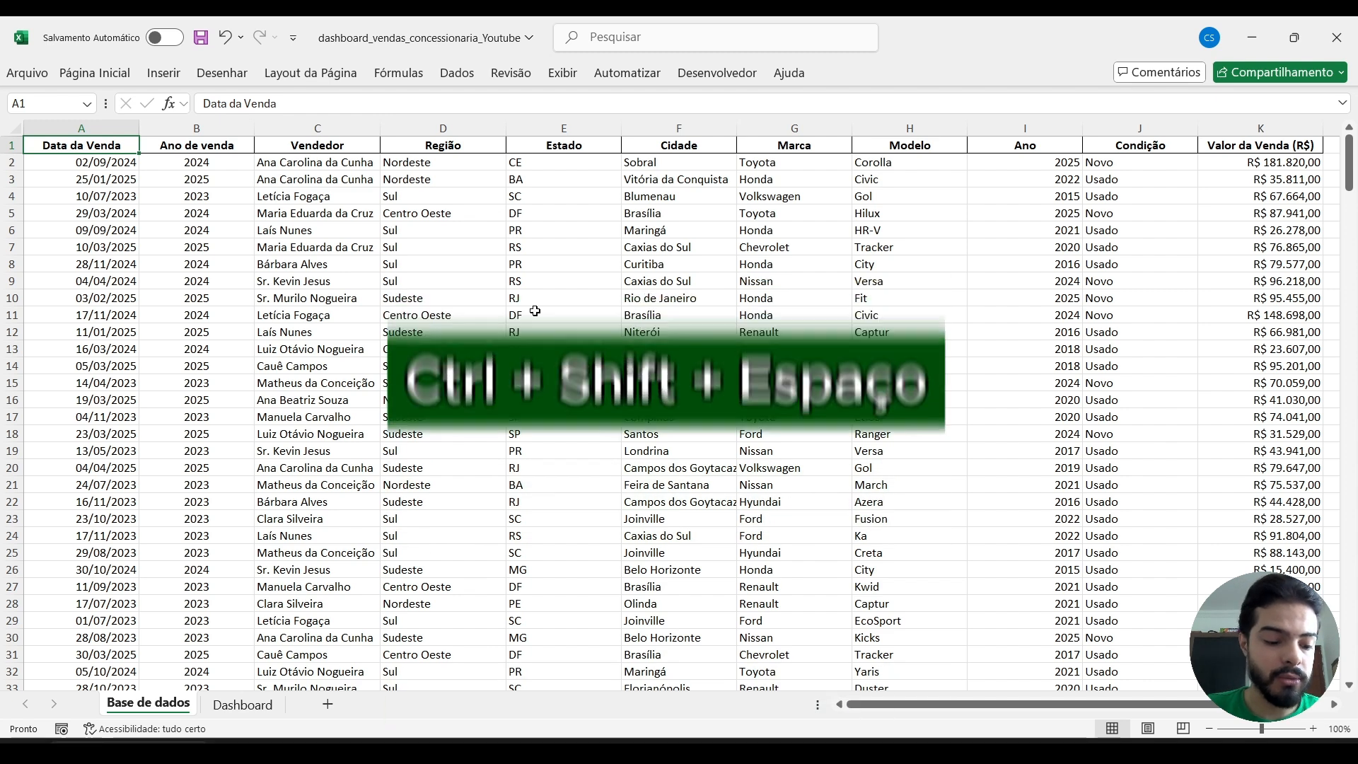
key("ctrl+shift+space")
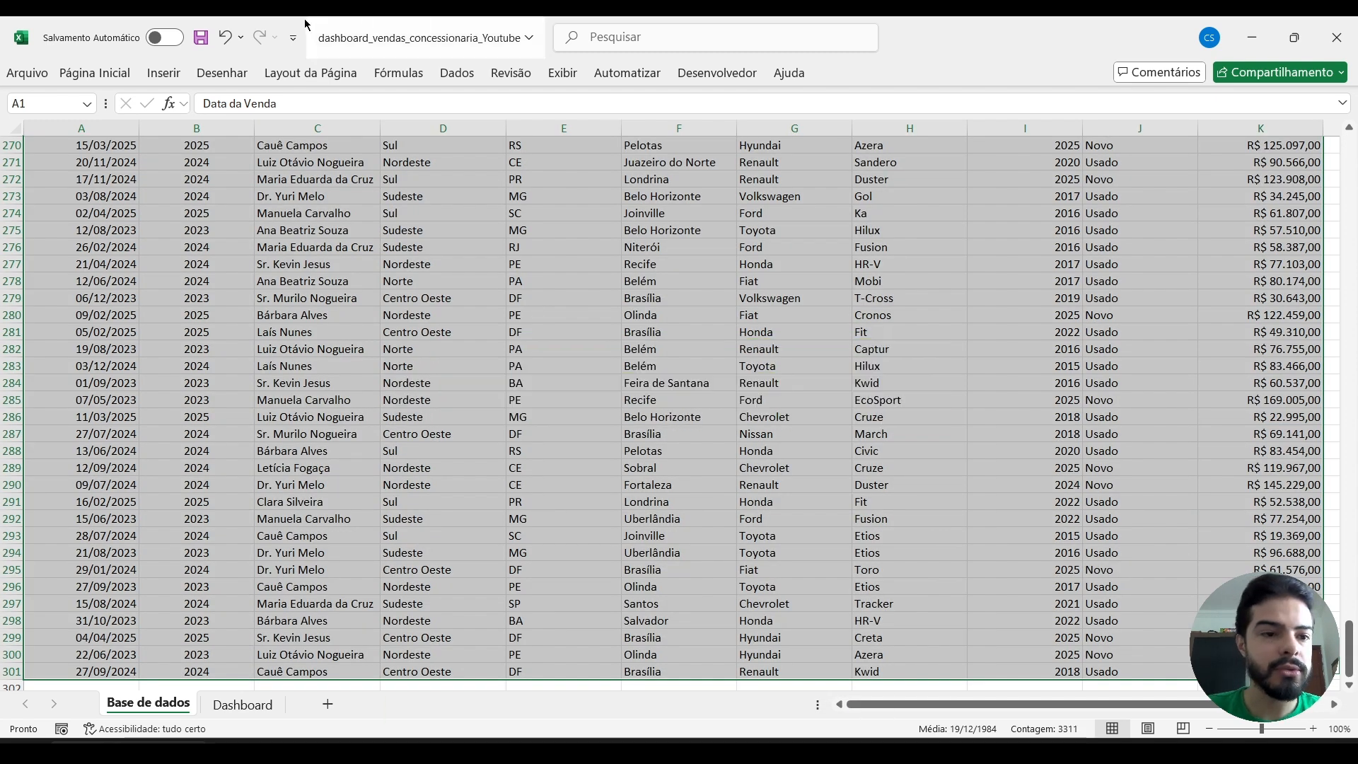
left_click(79, 76)
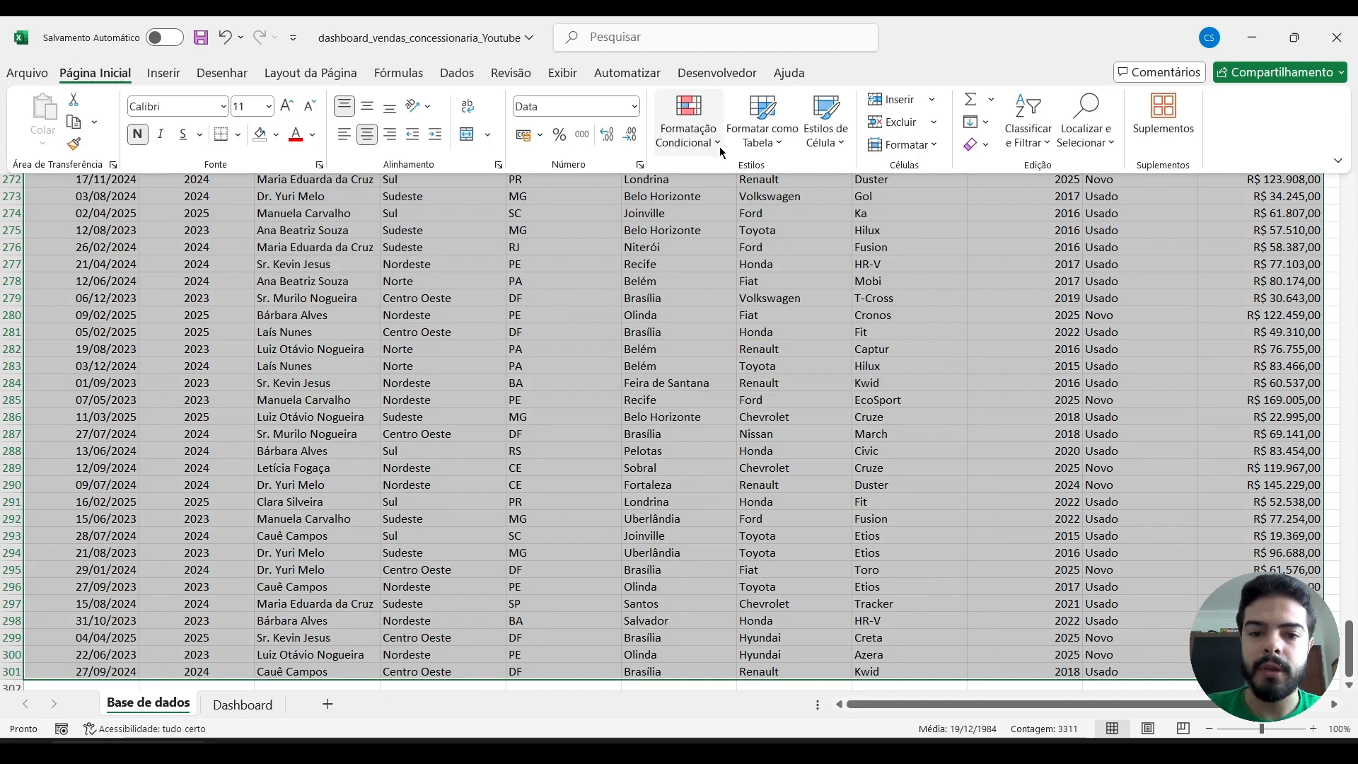
left_click(762, 124)
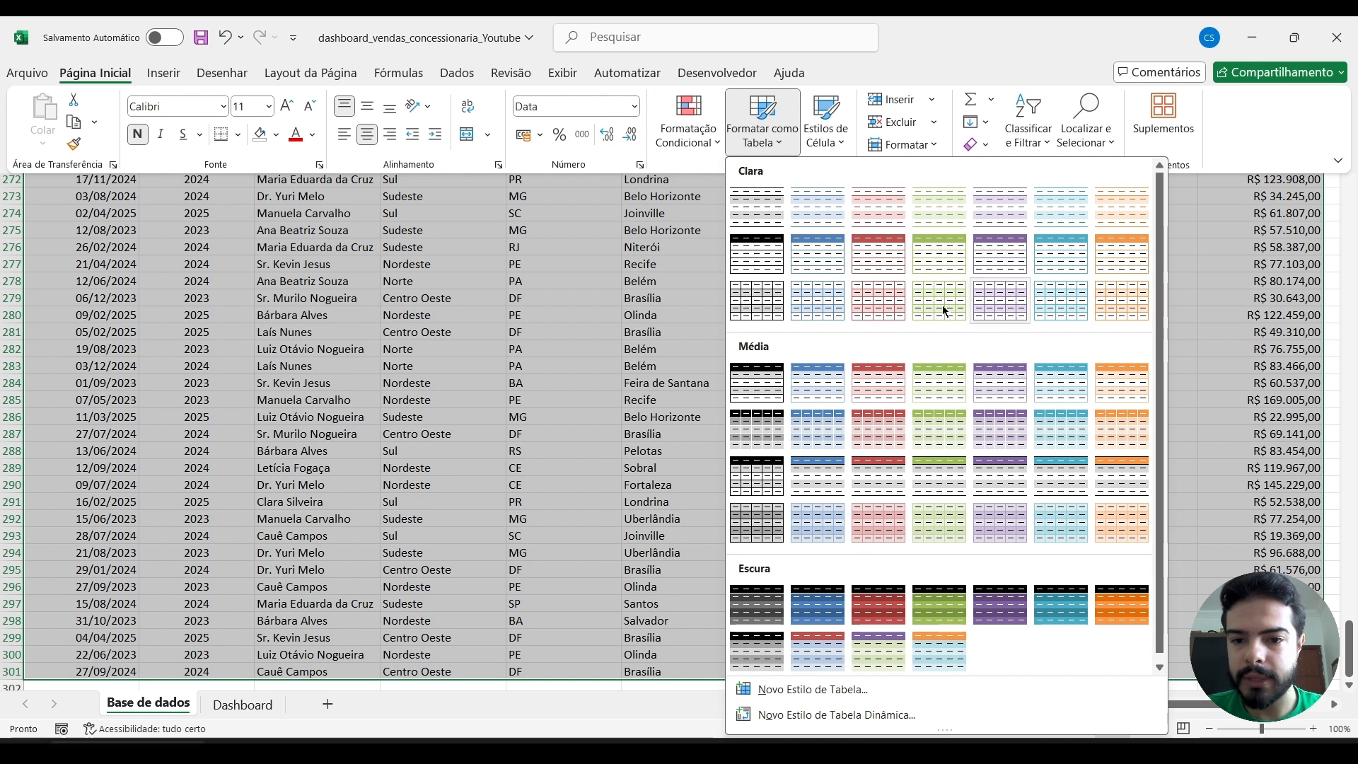
left_click(941, 206)
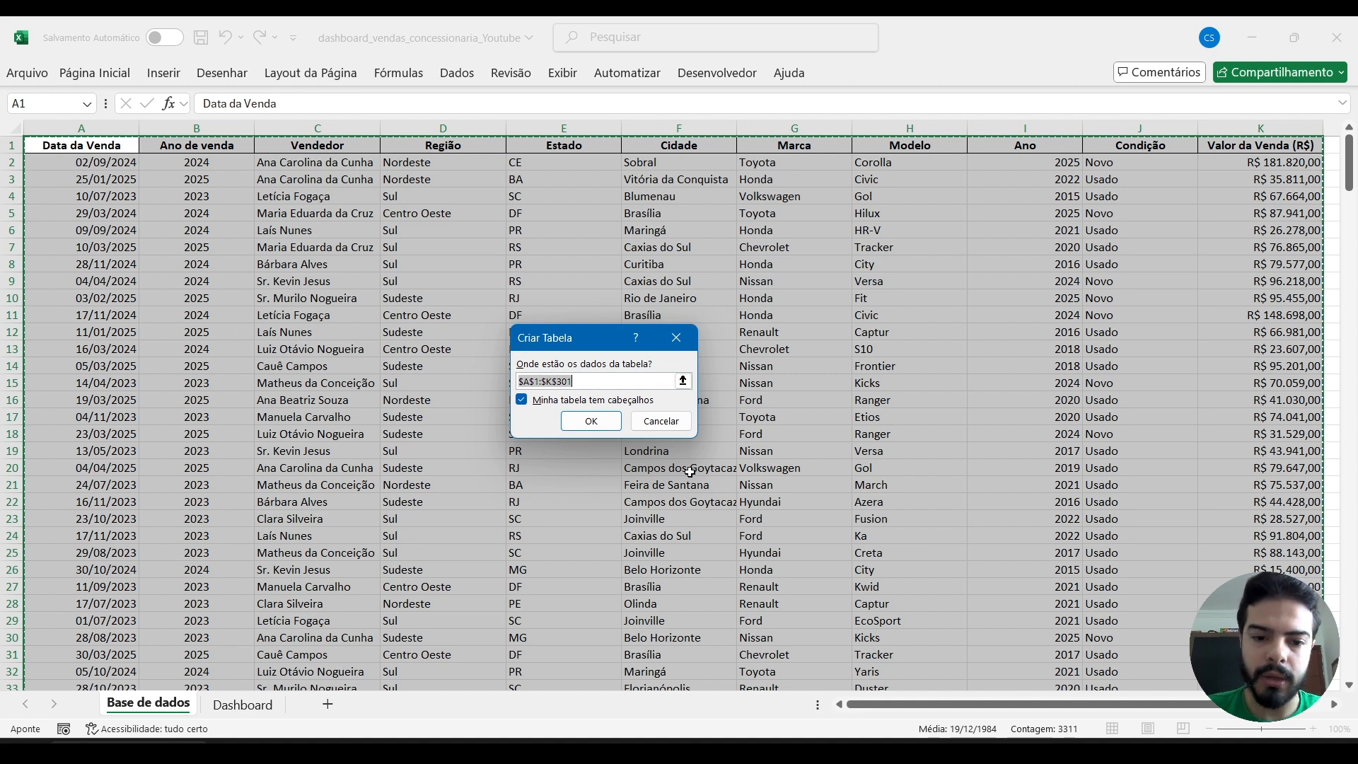
left_click(591, 422)
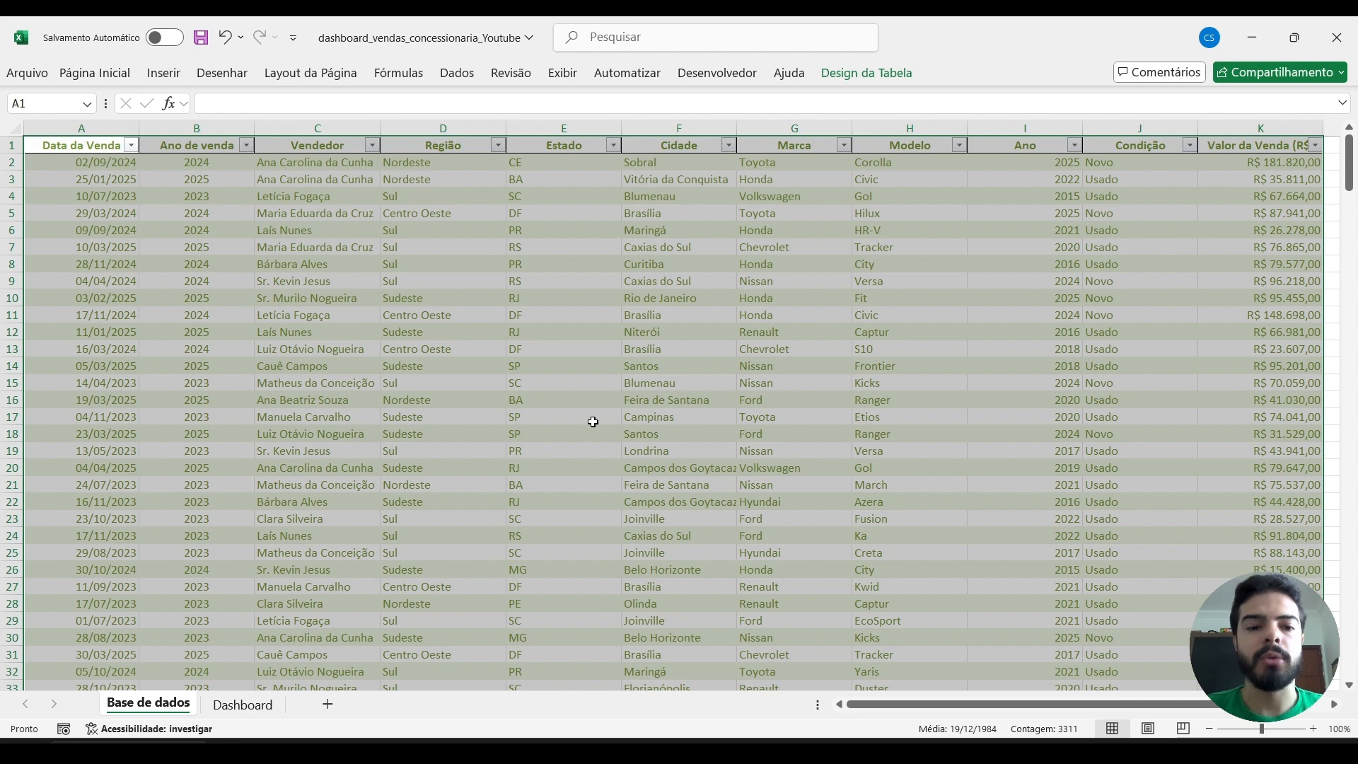
Rename the sales data table as Base_dados.
left_click(550, 382)
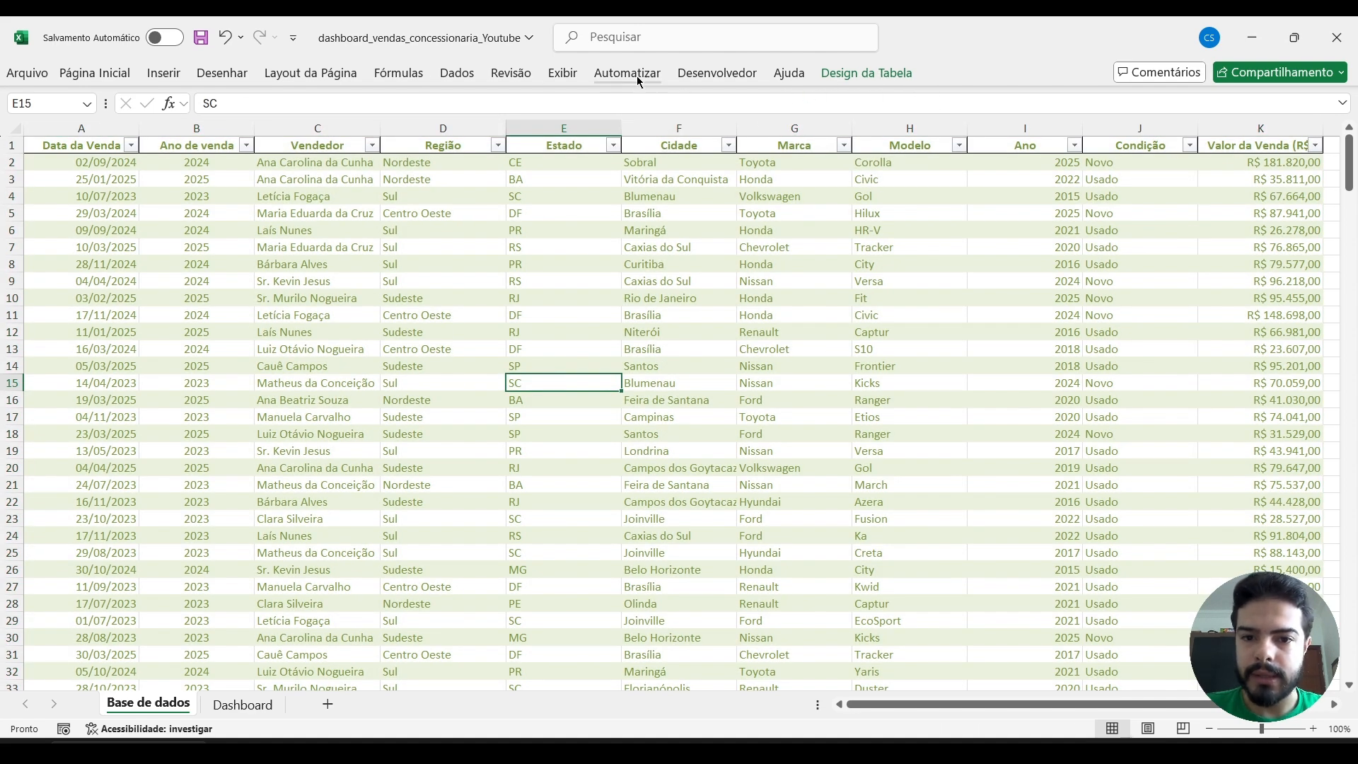
left_click(860, 78)
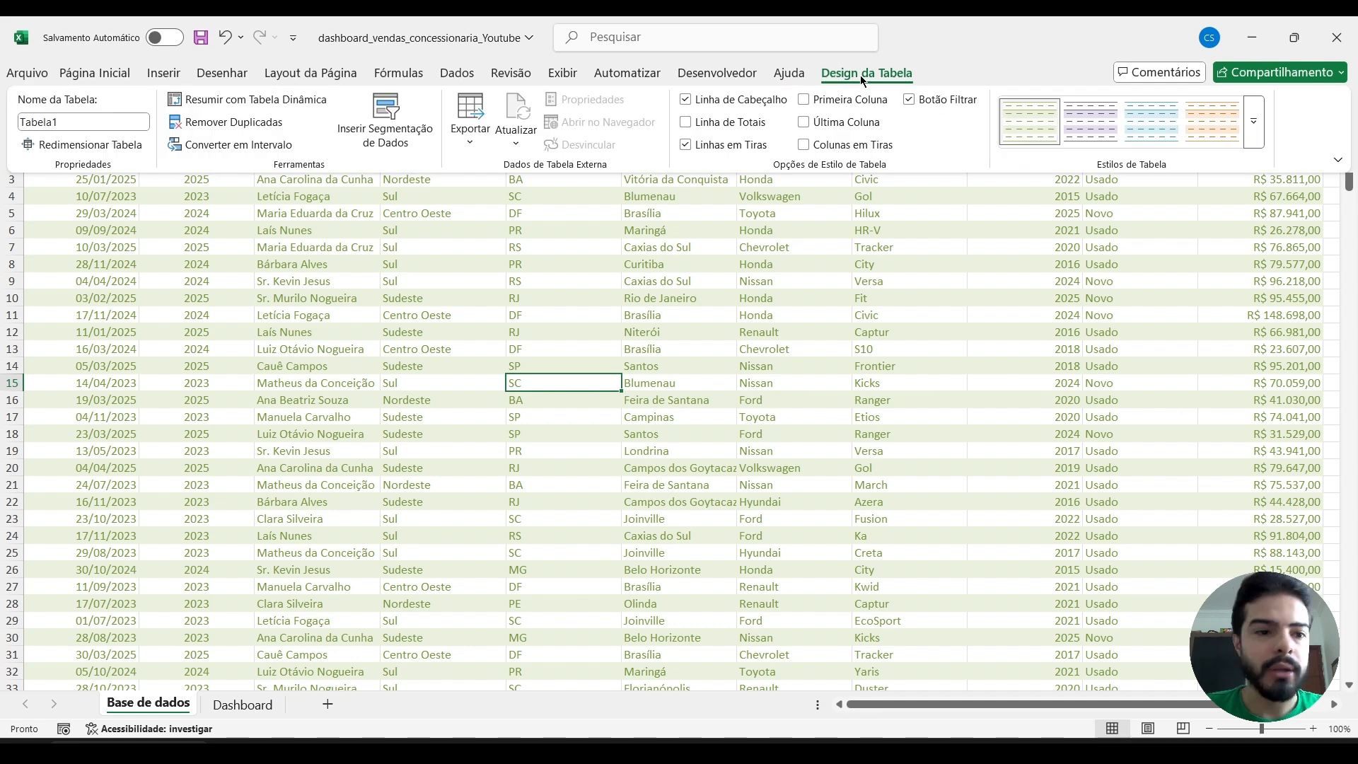
left_click(115, 123)
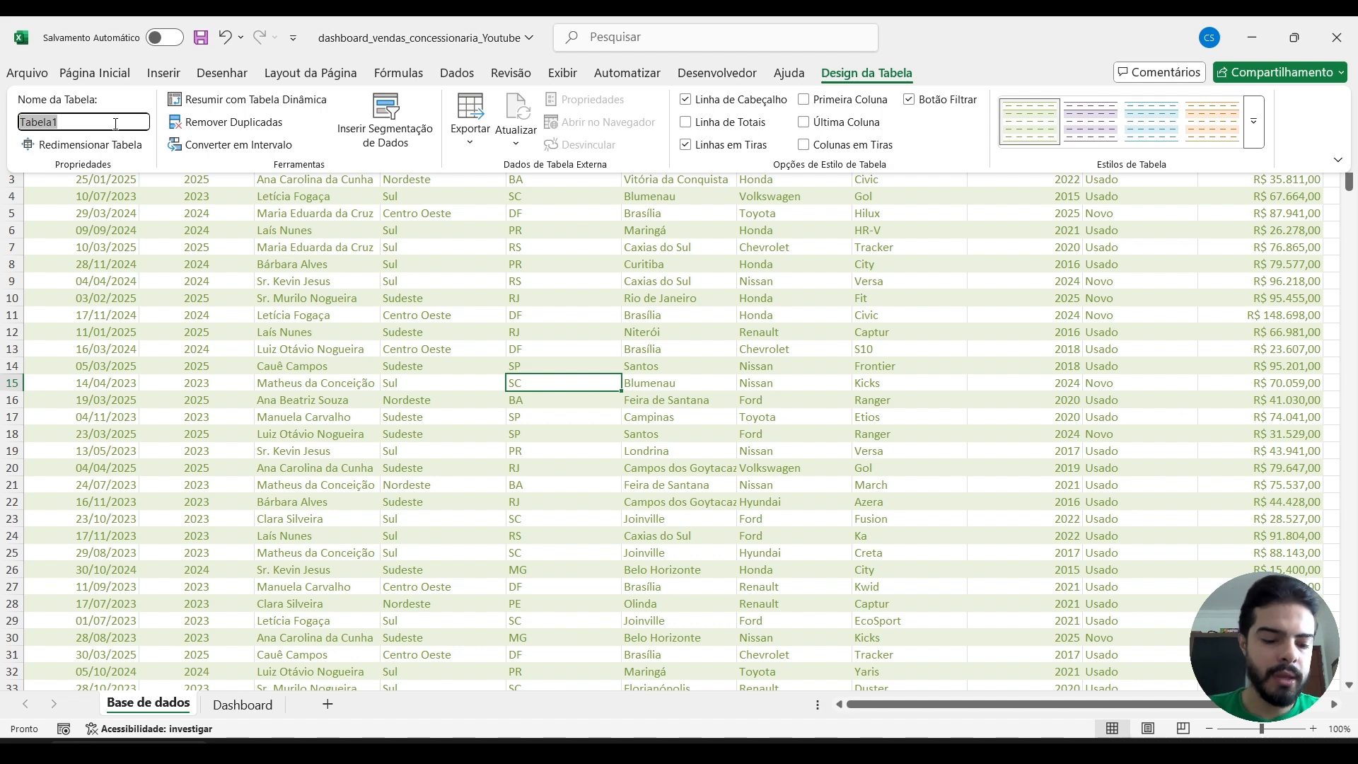
type("Base_dados")
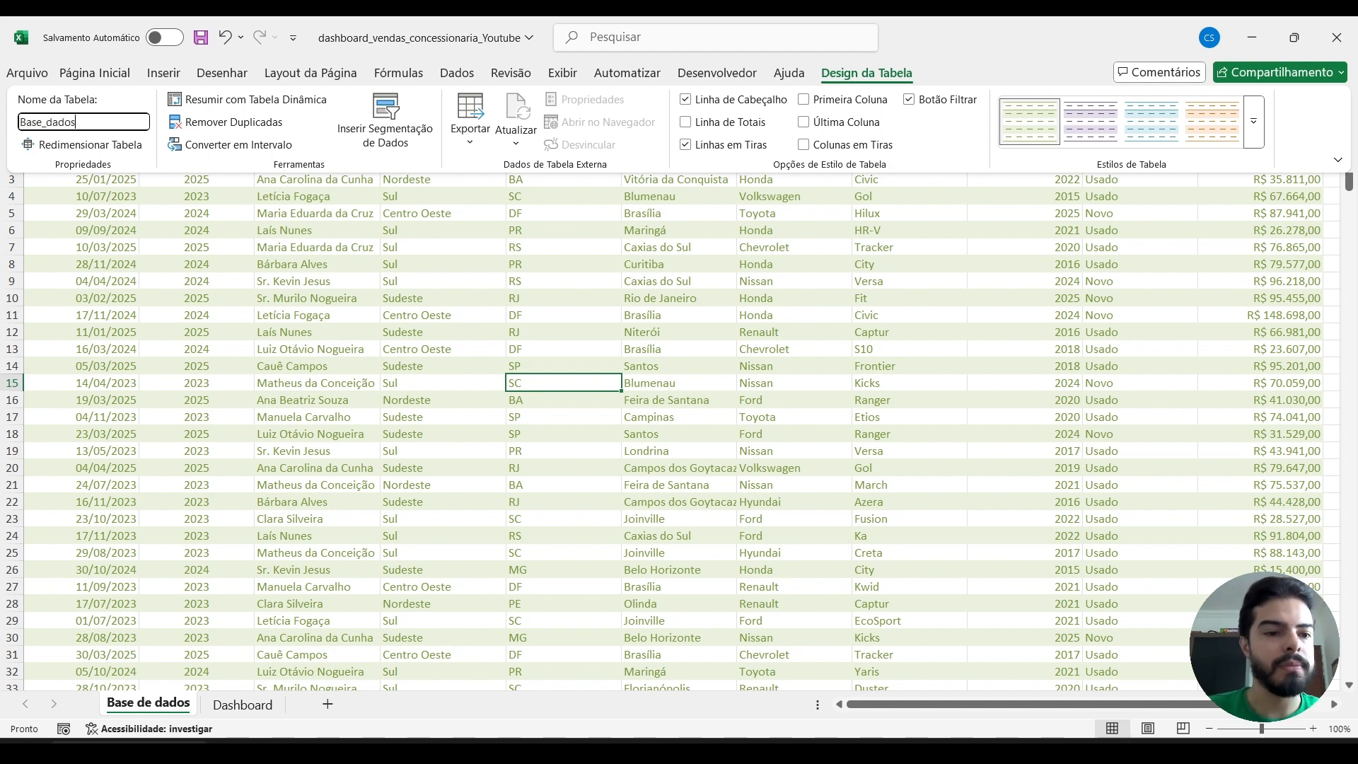
key("Return")
left_click(496, 284)
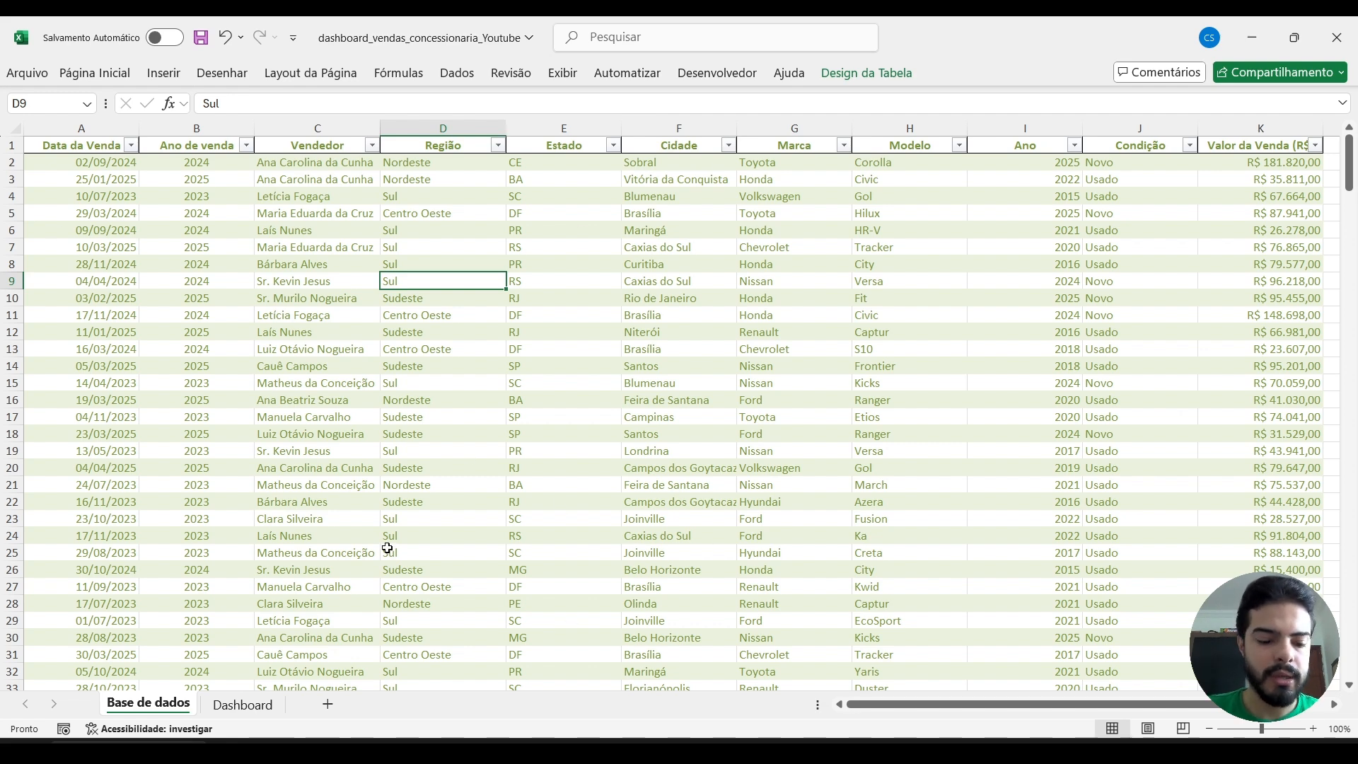
Switch to the finished vendas_concessionaria workbook and examine how its Tabelas Dinâmicas sheet feeds the Dashboard charts.
left_click(283, 752)
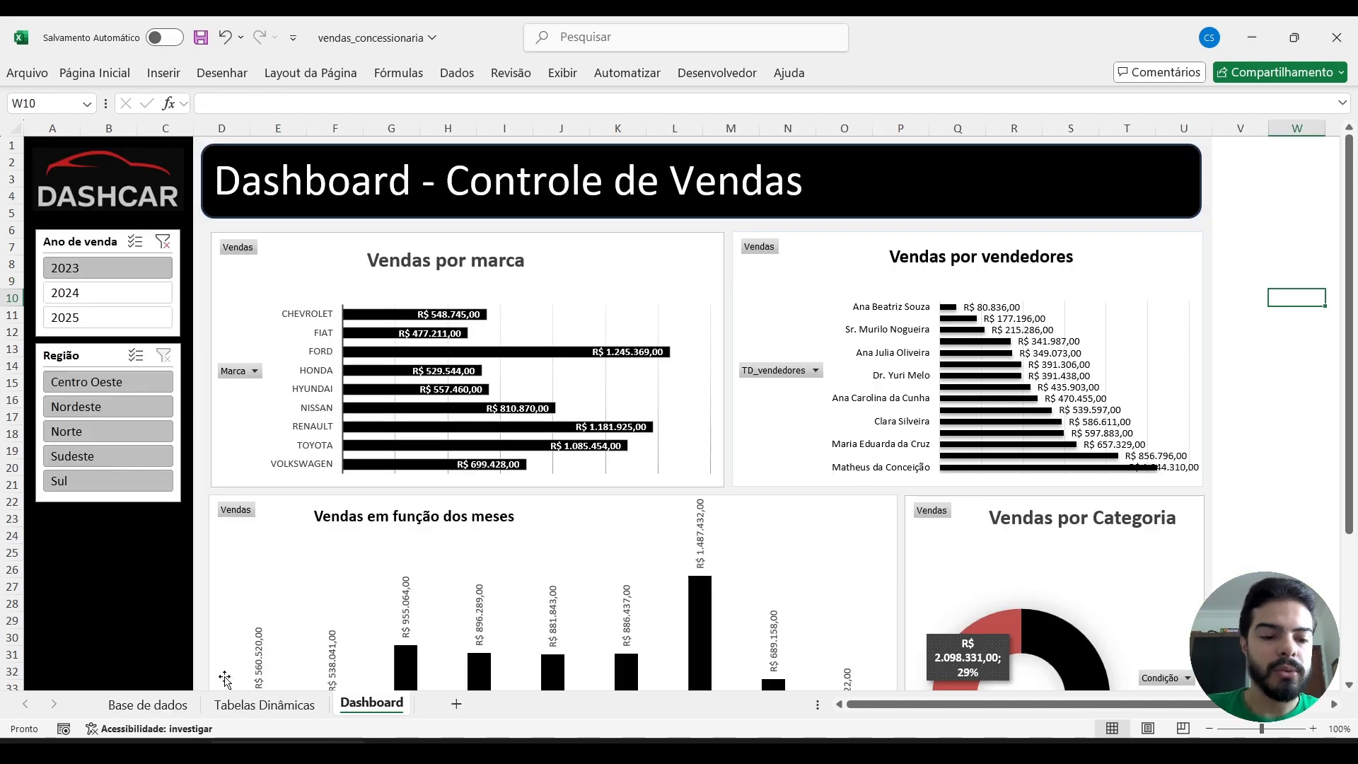
left_click(248, 711)
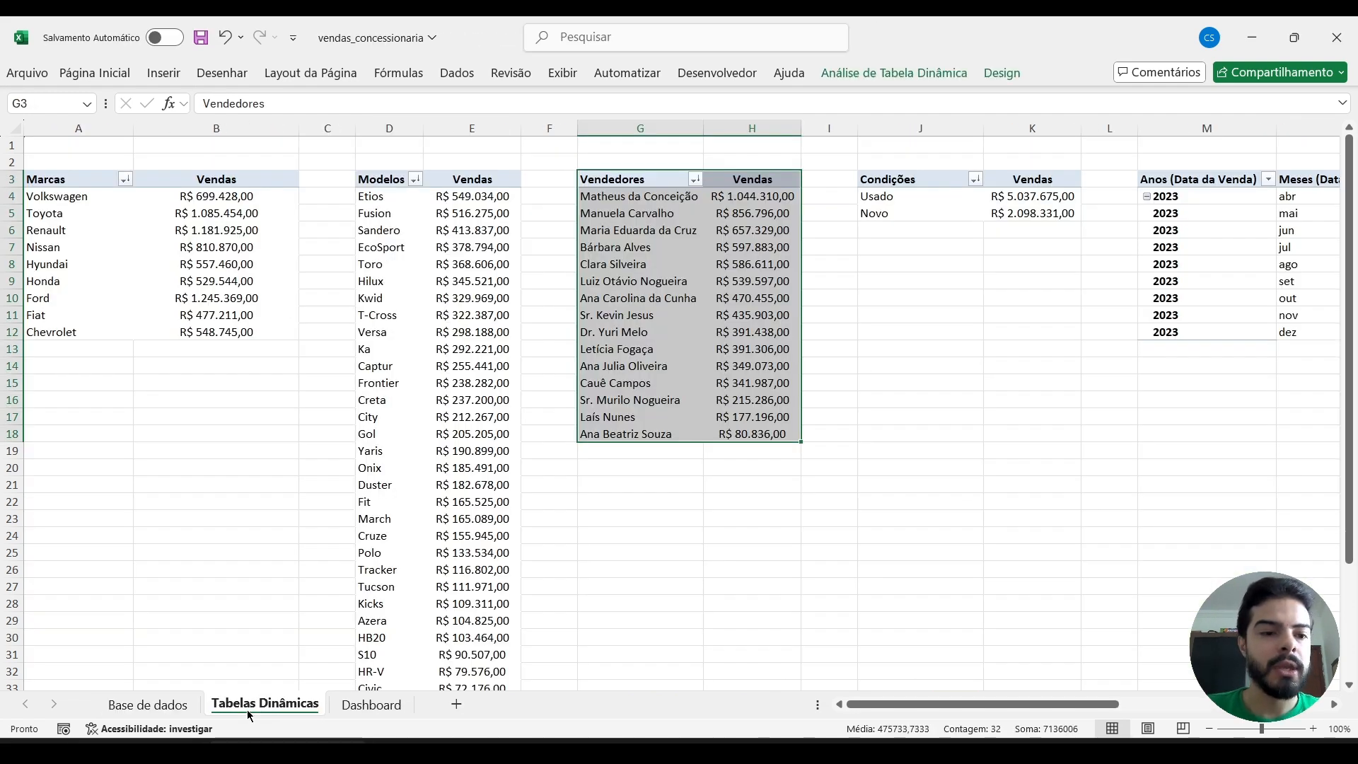
left_click(375, 704)
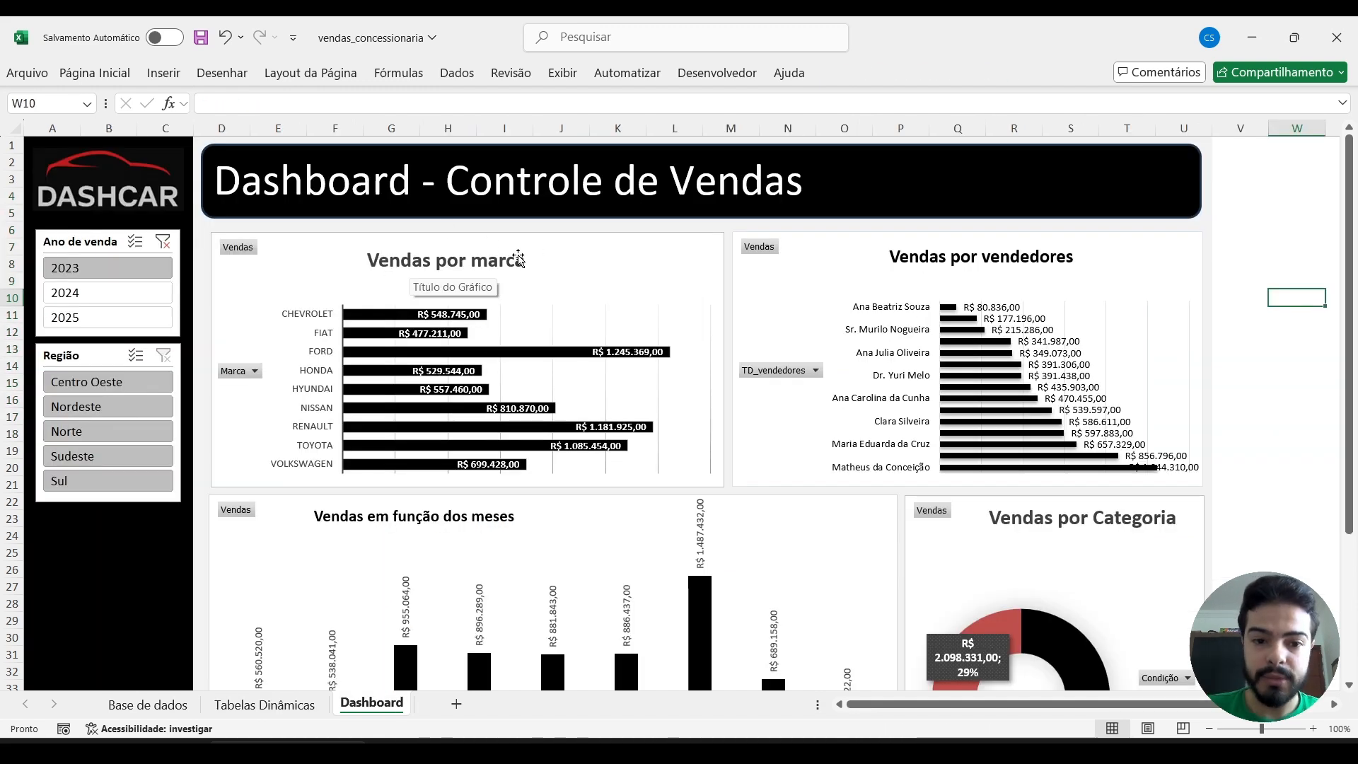
left_click(259, 716)
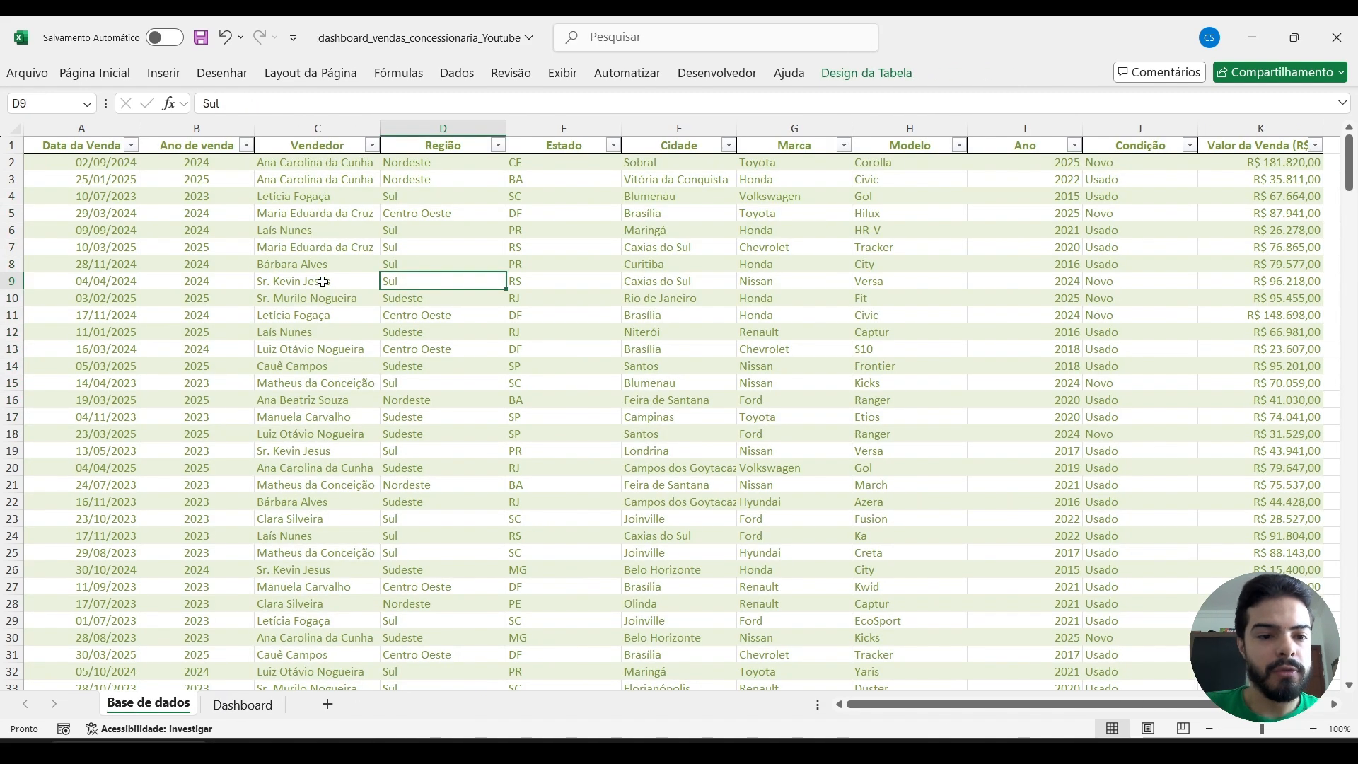
Back in the dashboard_vendas_concessionaria_Youtube workbook, insert a pivot table from the Base_dados table on a new worksheet.
left_click(323, 282)
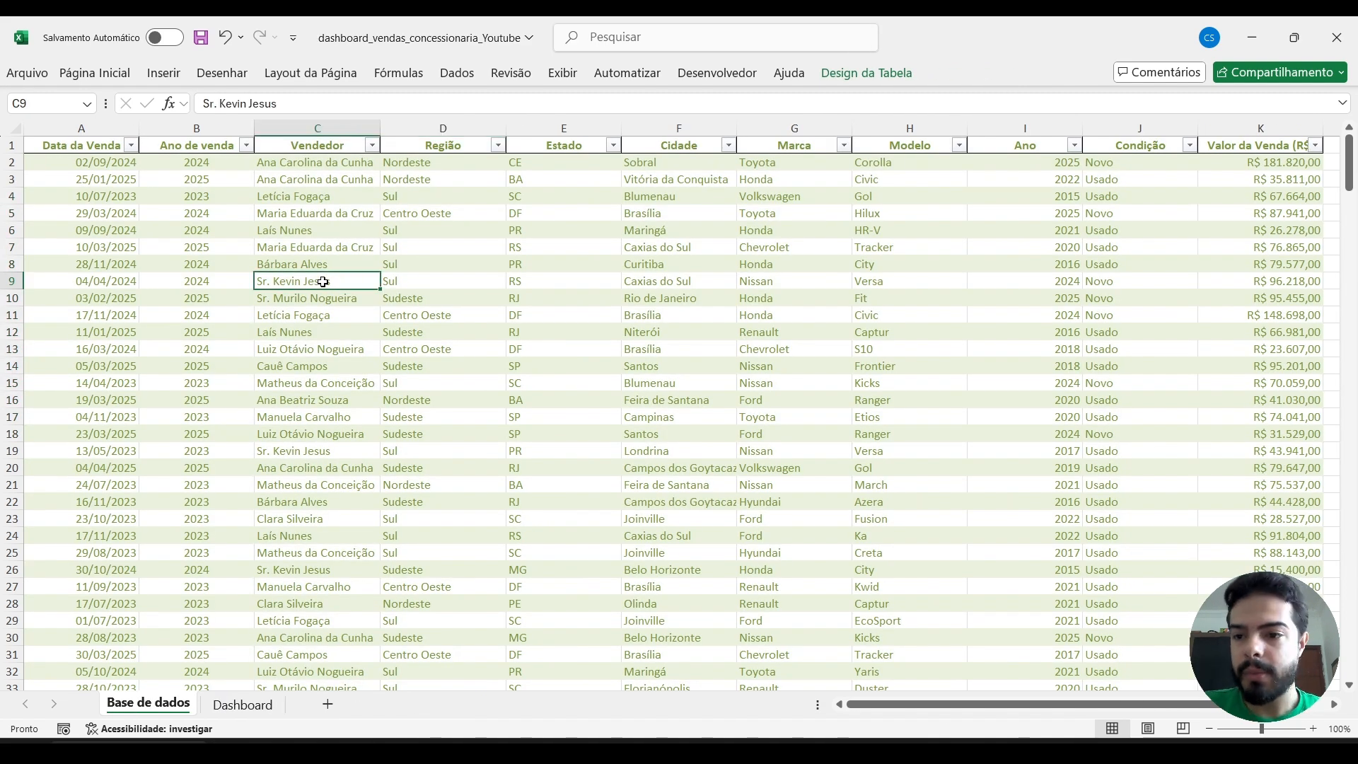
key("ctrl+a")
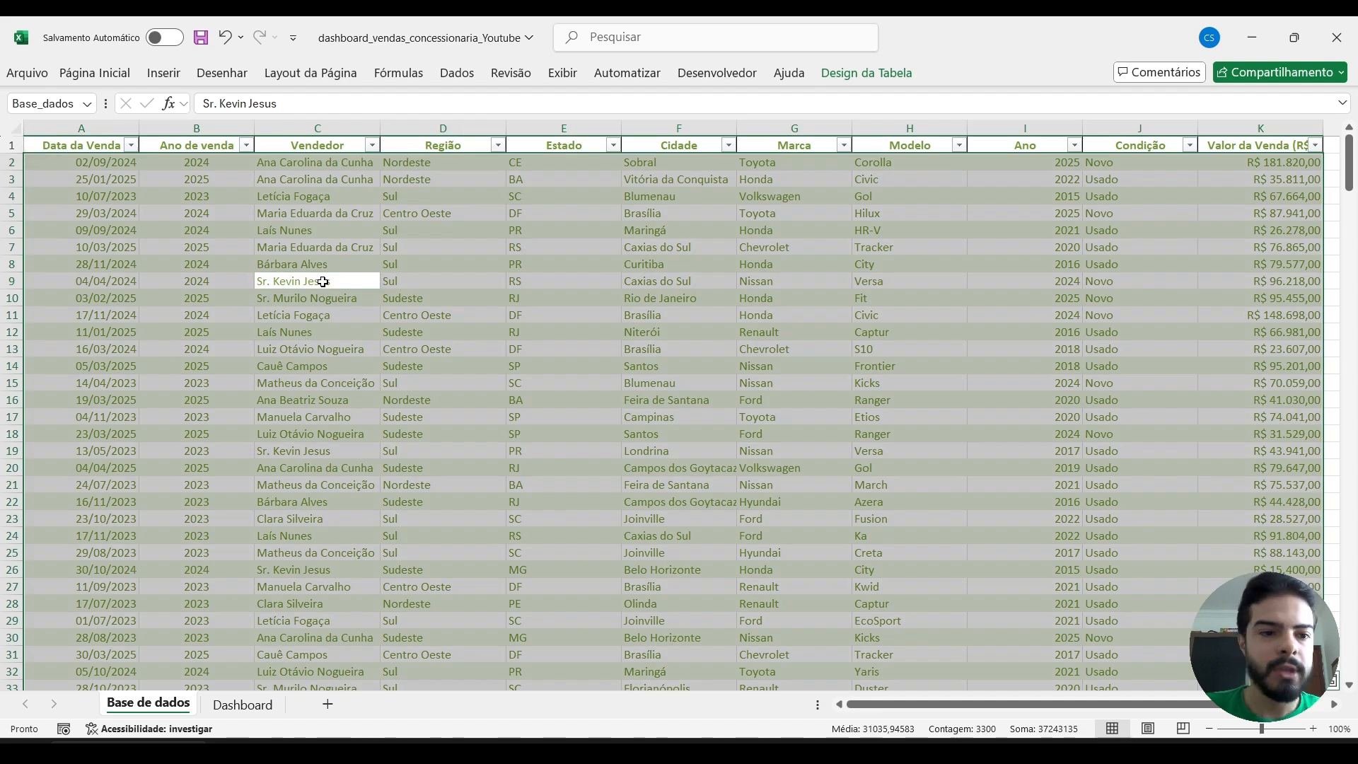
left_click(156, 72)
left_click(53, 109)
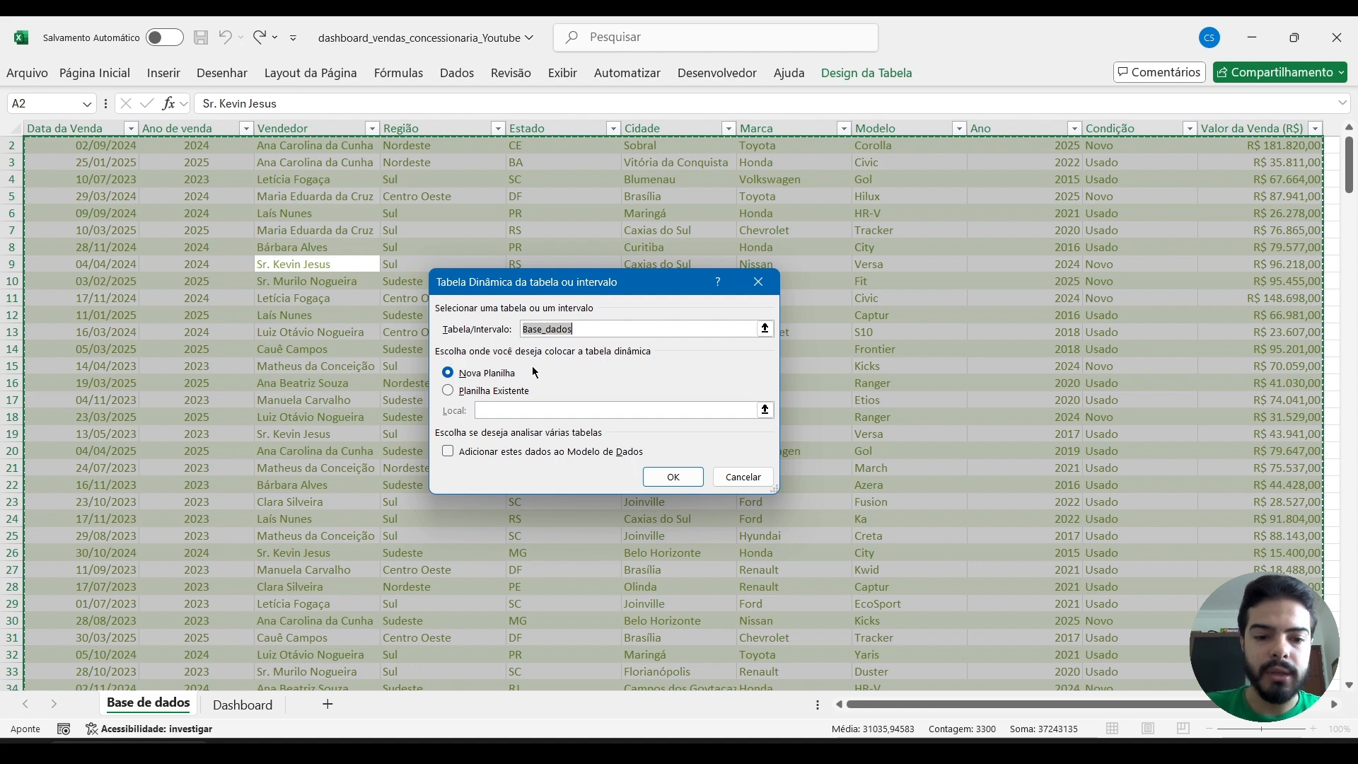
left_click(672, 477)
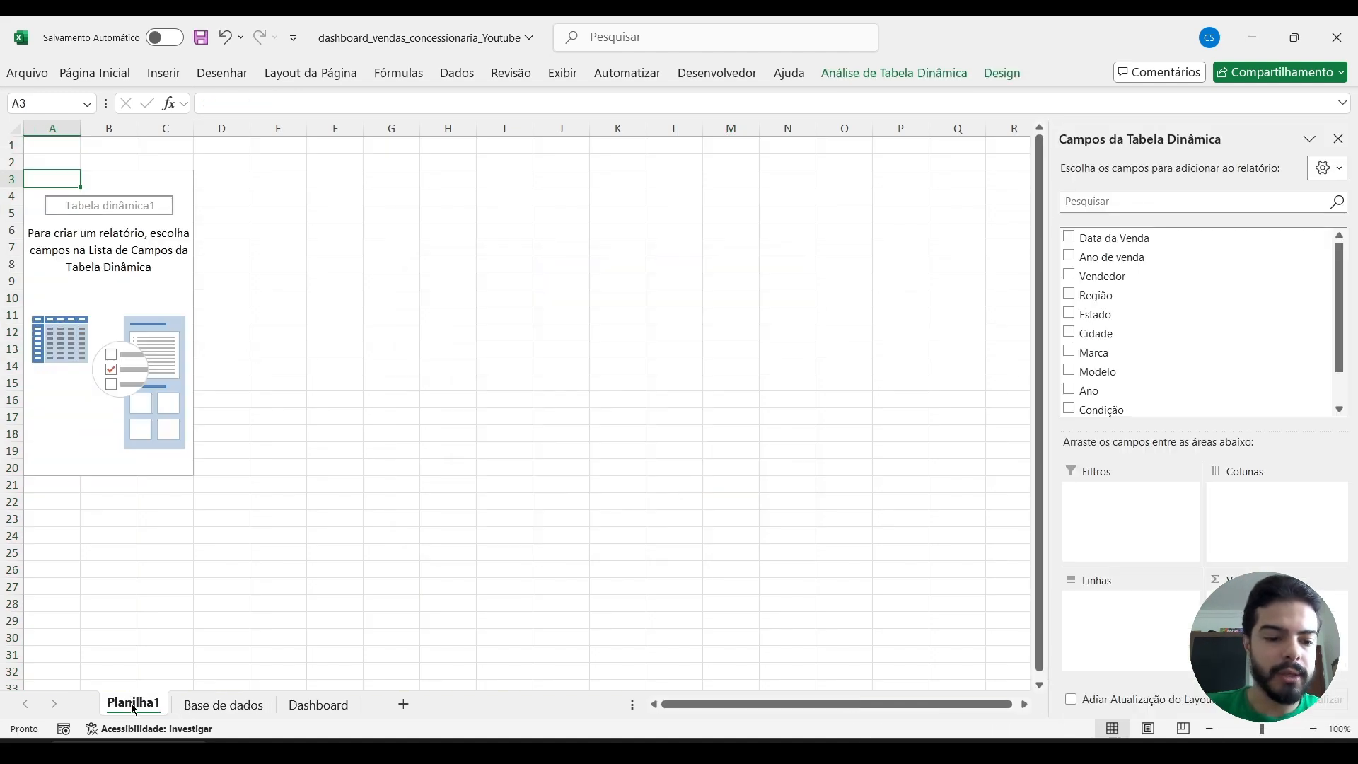
Rename the new pivot table sheet as TD.
right_click(138, 709)
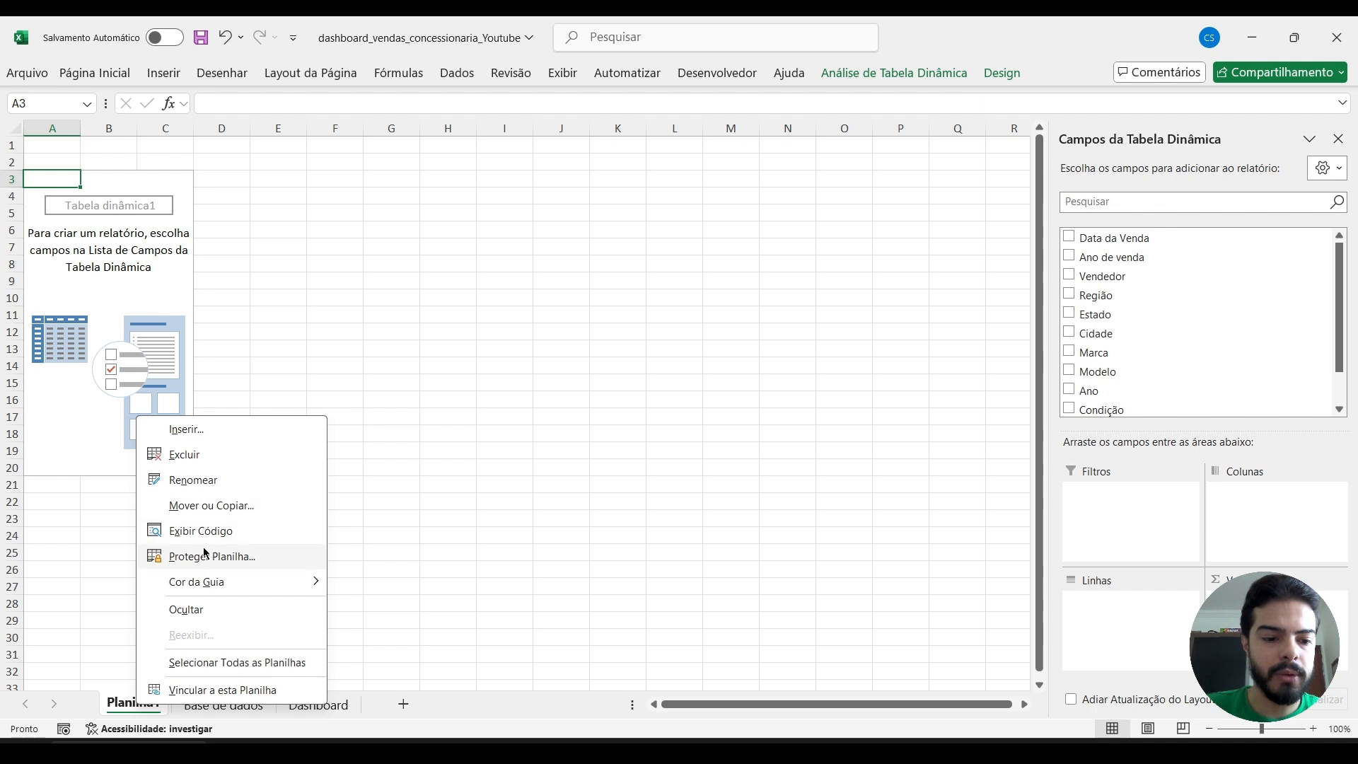
left_click(189, 481)
type("TD")
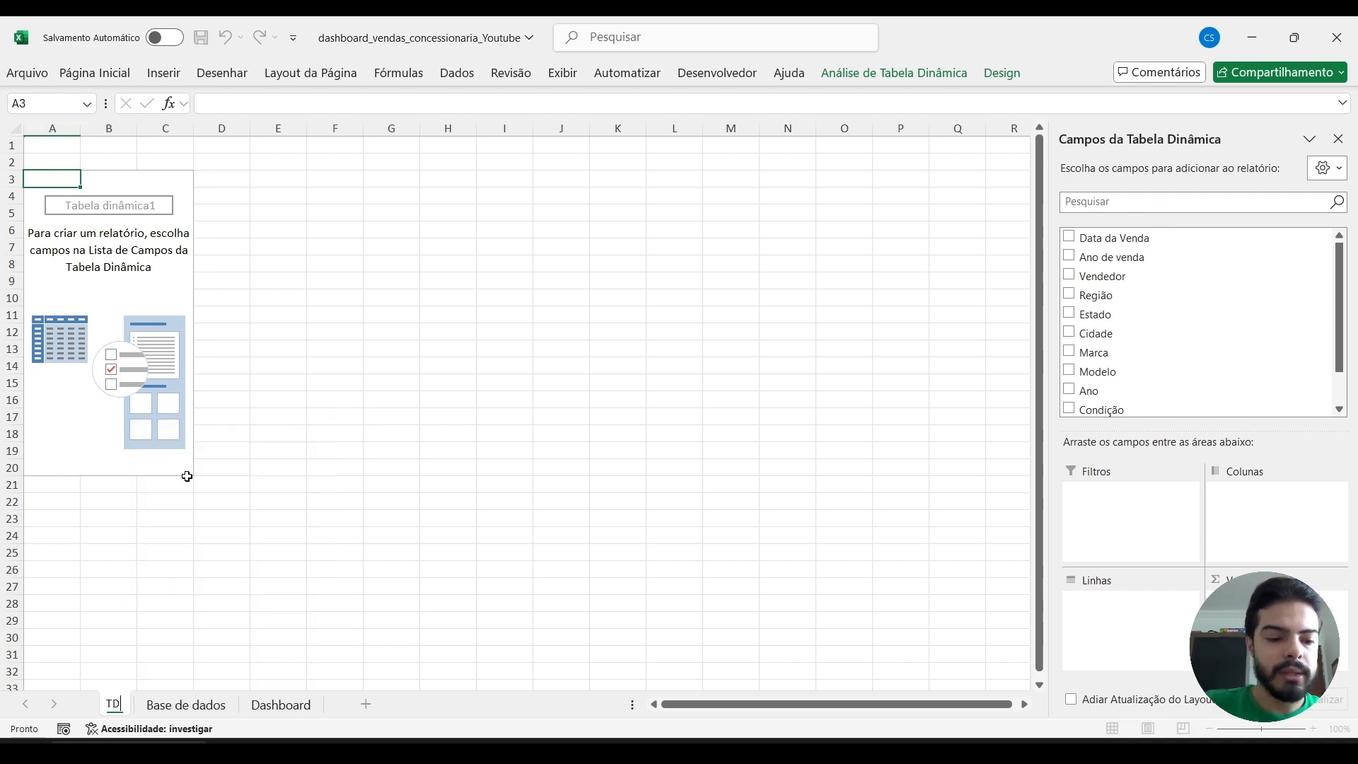
left_click(332, 364)
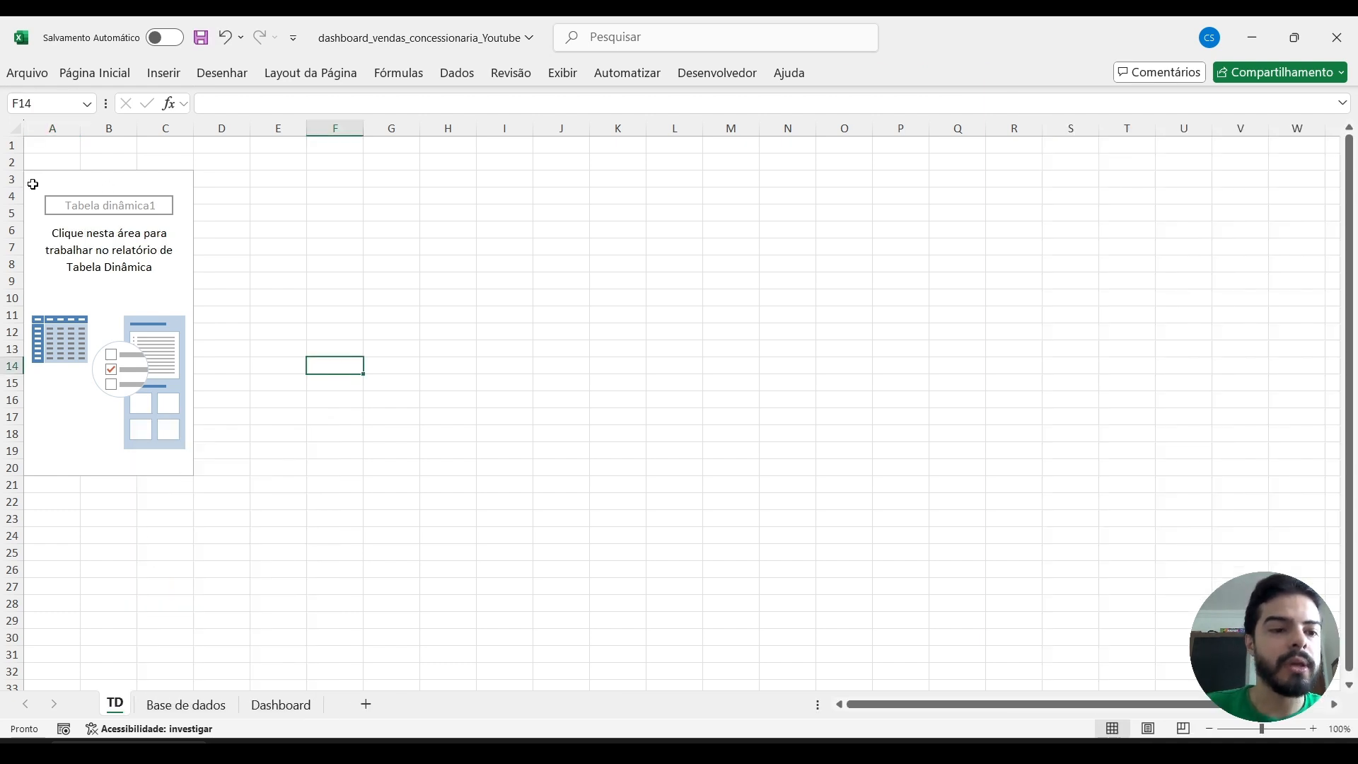
Build the pivot table with Marca as rows and the sum of Valor da Venda (R$) as values.
left_click(33, 184)
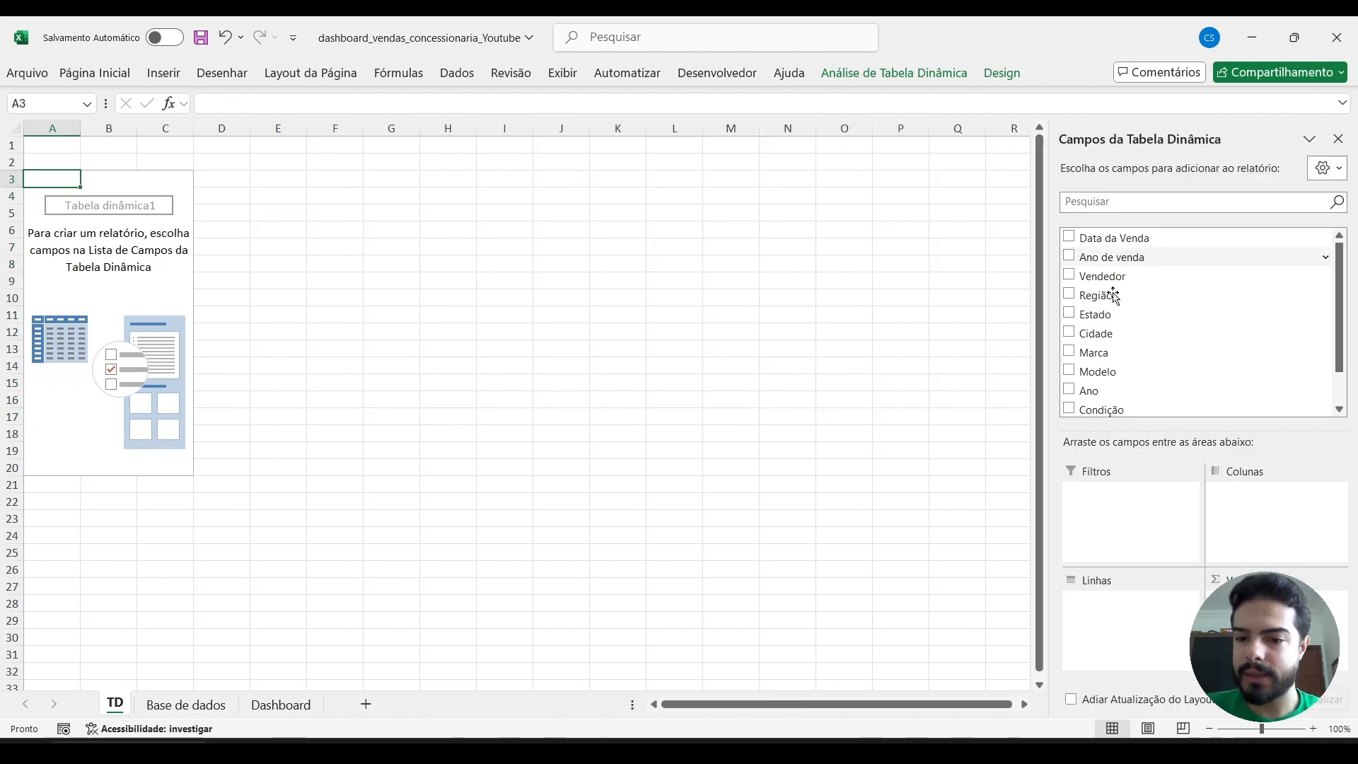
left_click_drag(1113, 352, 1111, 601)
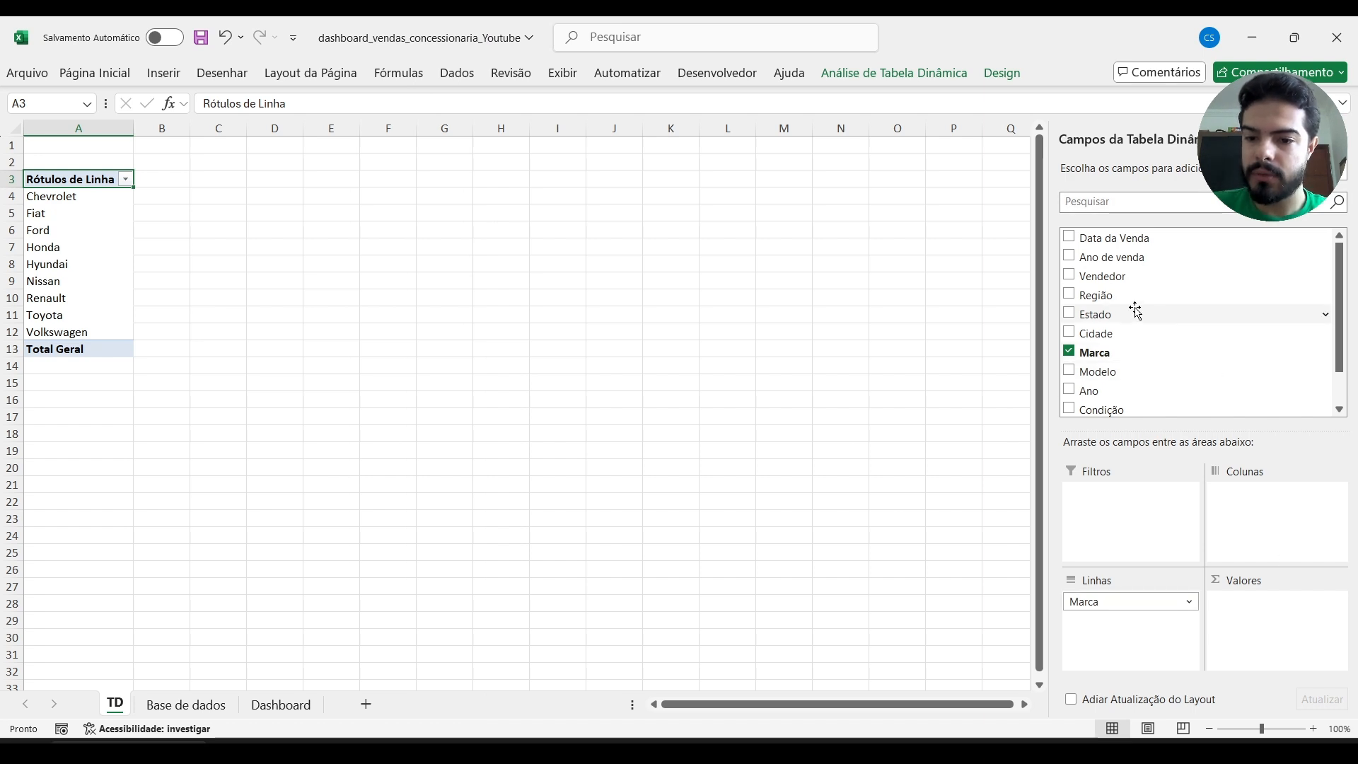
scroll(1136, 311, "down", 1)
left_click_drag(1113, 388, 1260, 599)
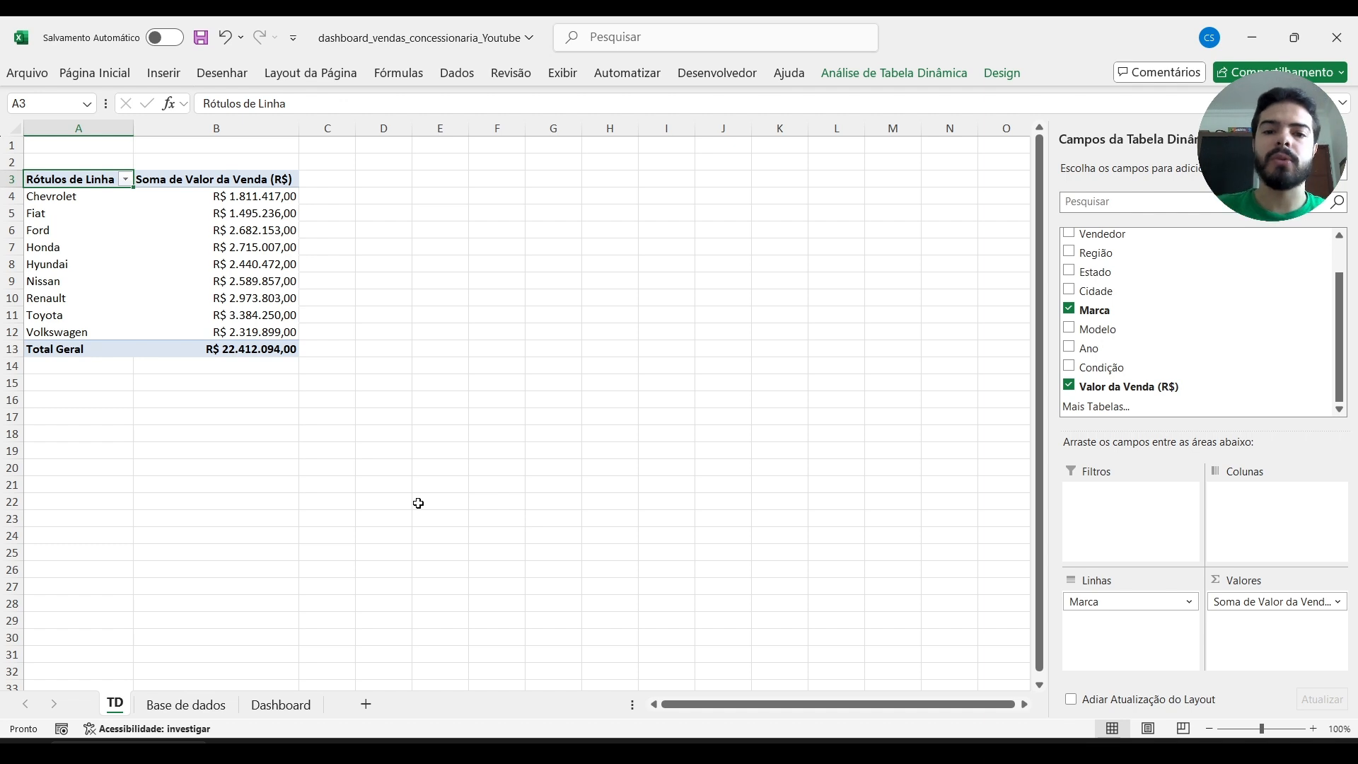
Sort the brands in the pivot table in descending order by Soma de Valor da Venda (R$).
left_click(246, 202)
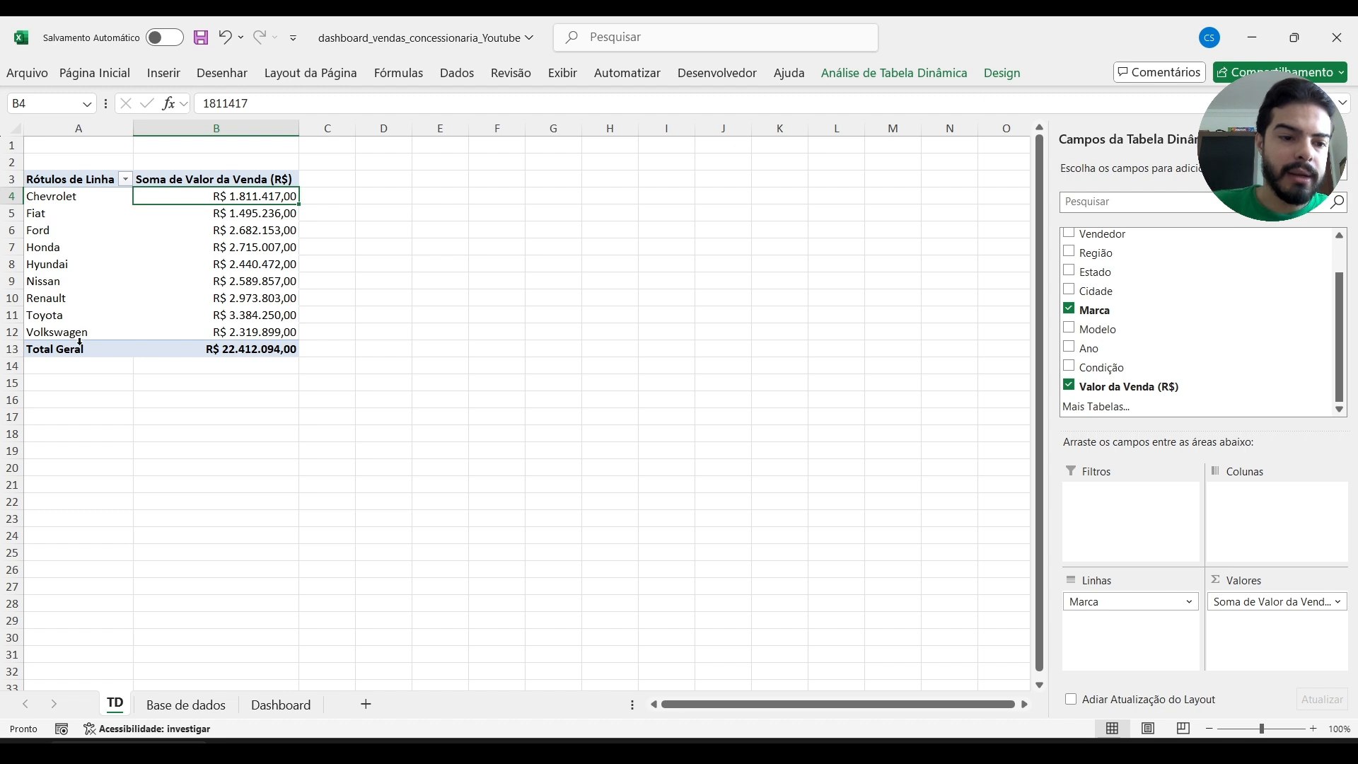
left_click(125, 180)
left_click(101, 252)
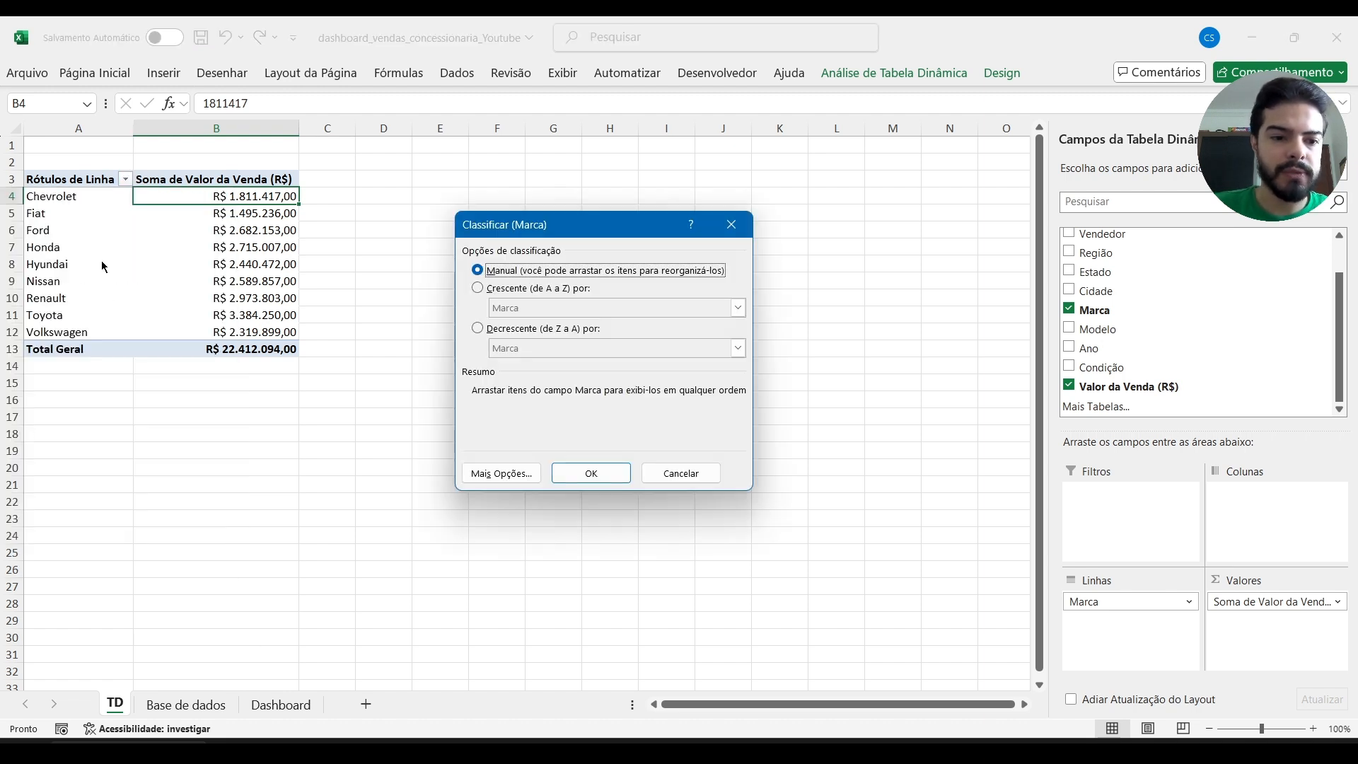
left_click(479, 328)
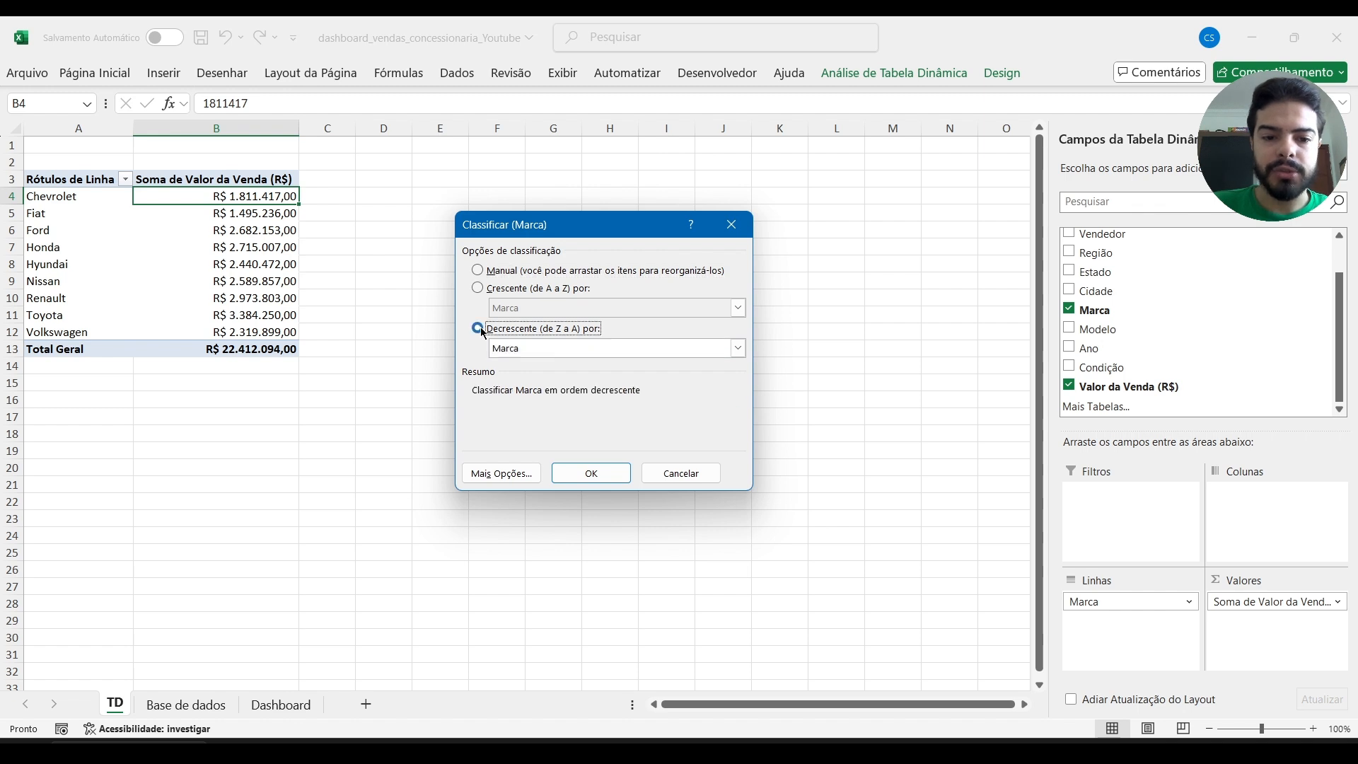
left_click(603, 350)
left_click(578, 381)
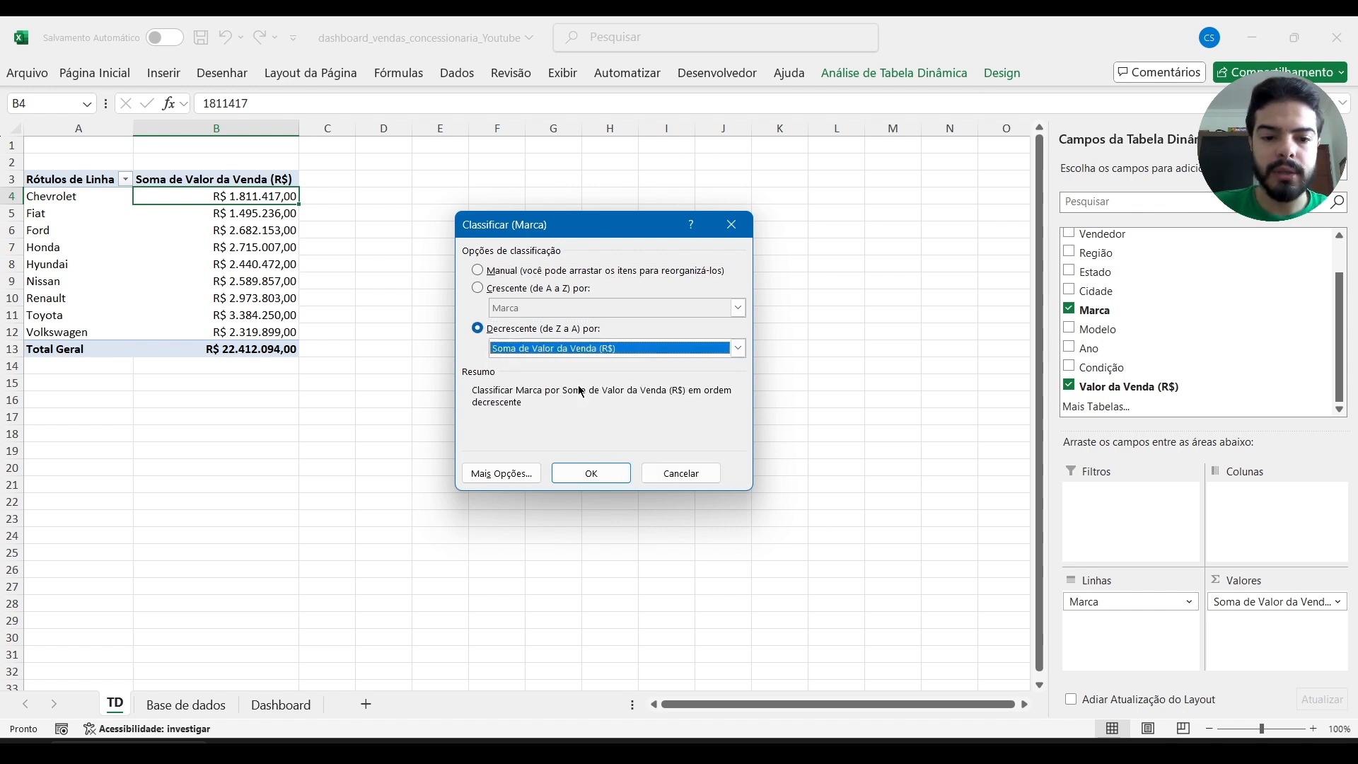
left_click(594, 472)
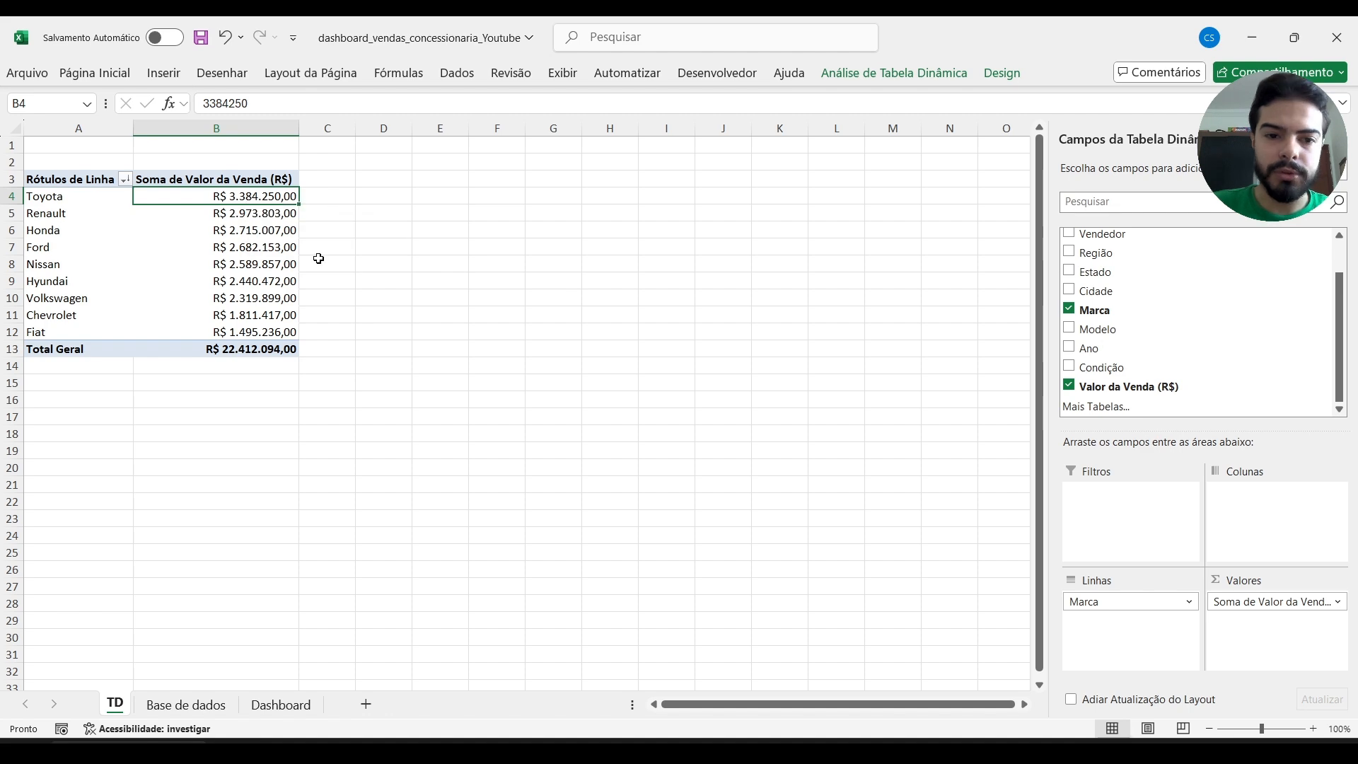
left_click(99, 216)
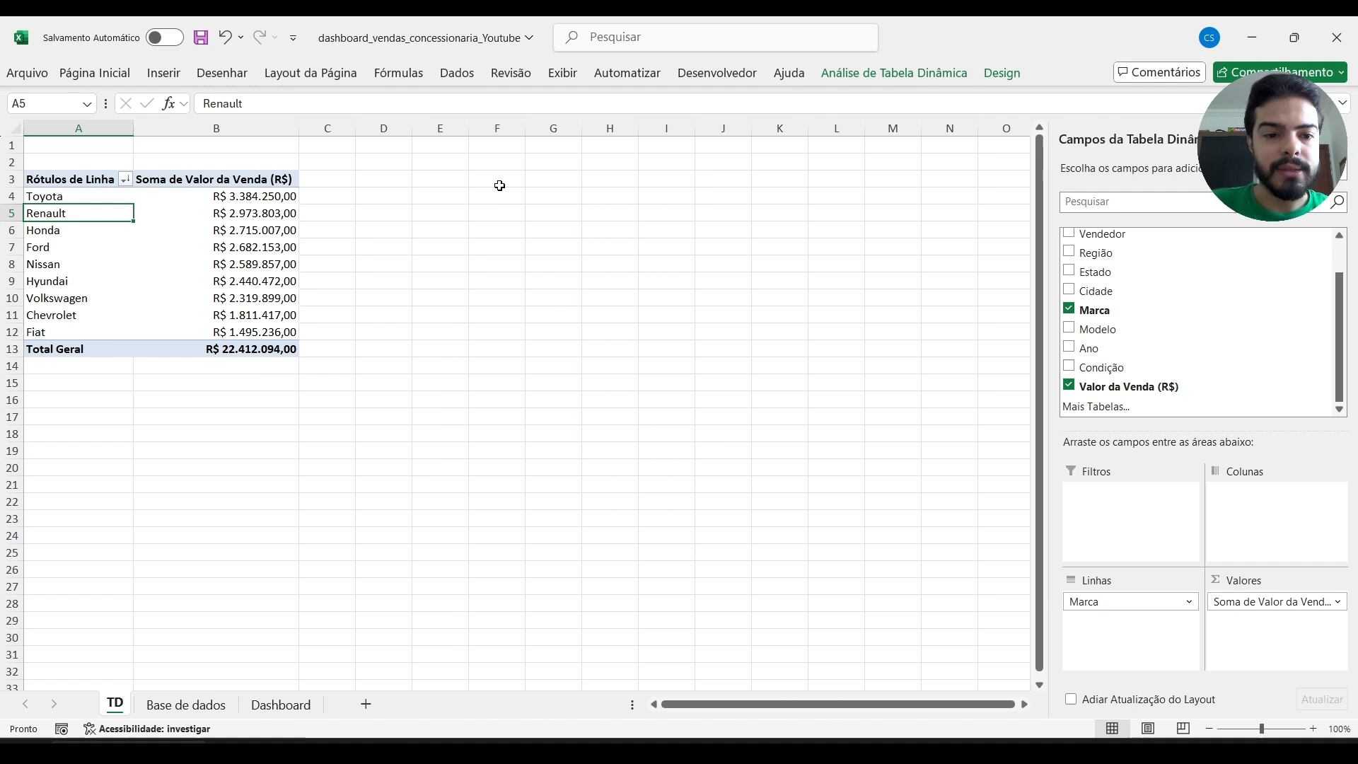
Name the sales-by-brand pivot table TD_Vendas_por_marca.
left_click(86, 179)
key("ctrl+shift+Down")
key("ctrl+shift+Right")
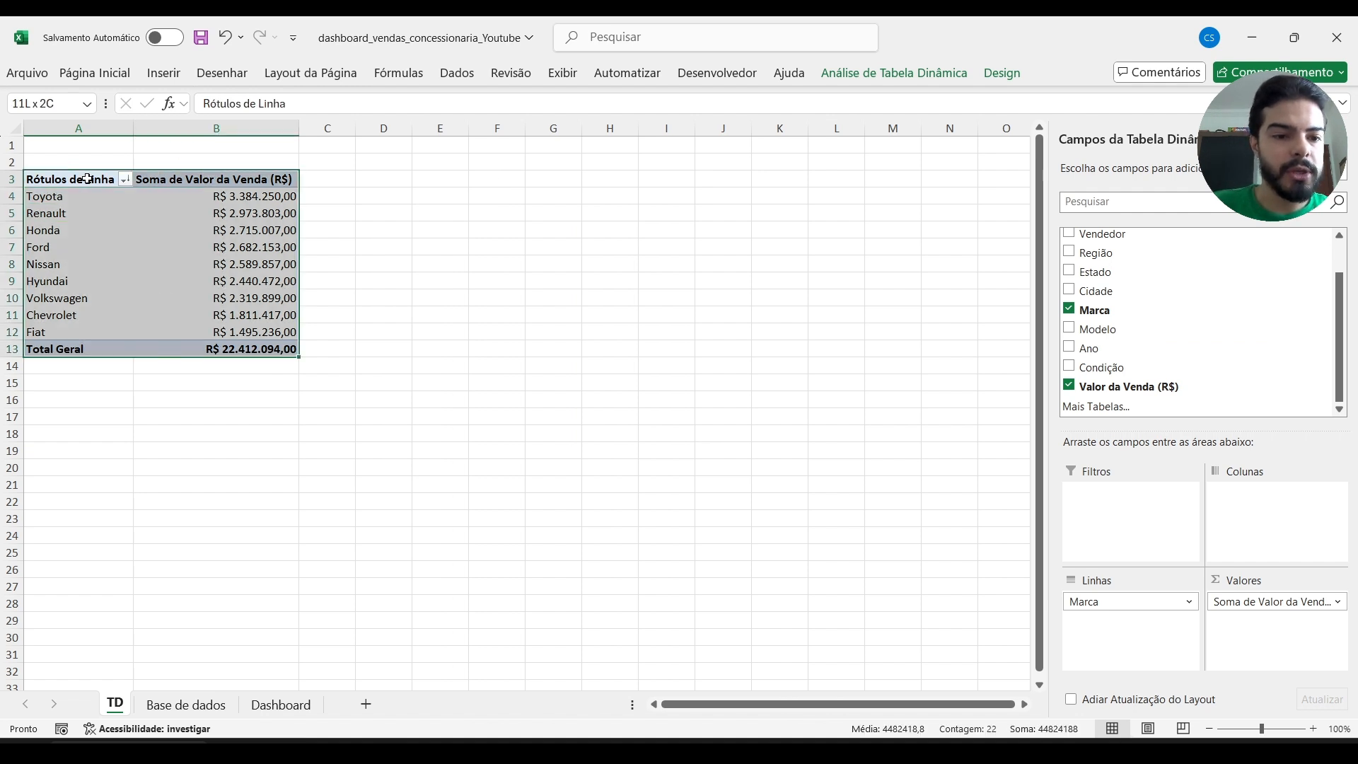
left_click(1007, 76)
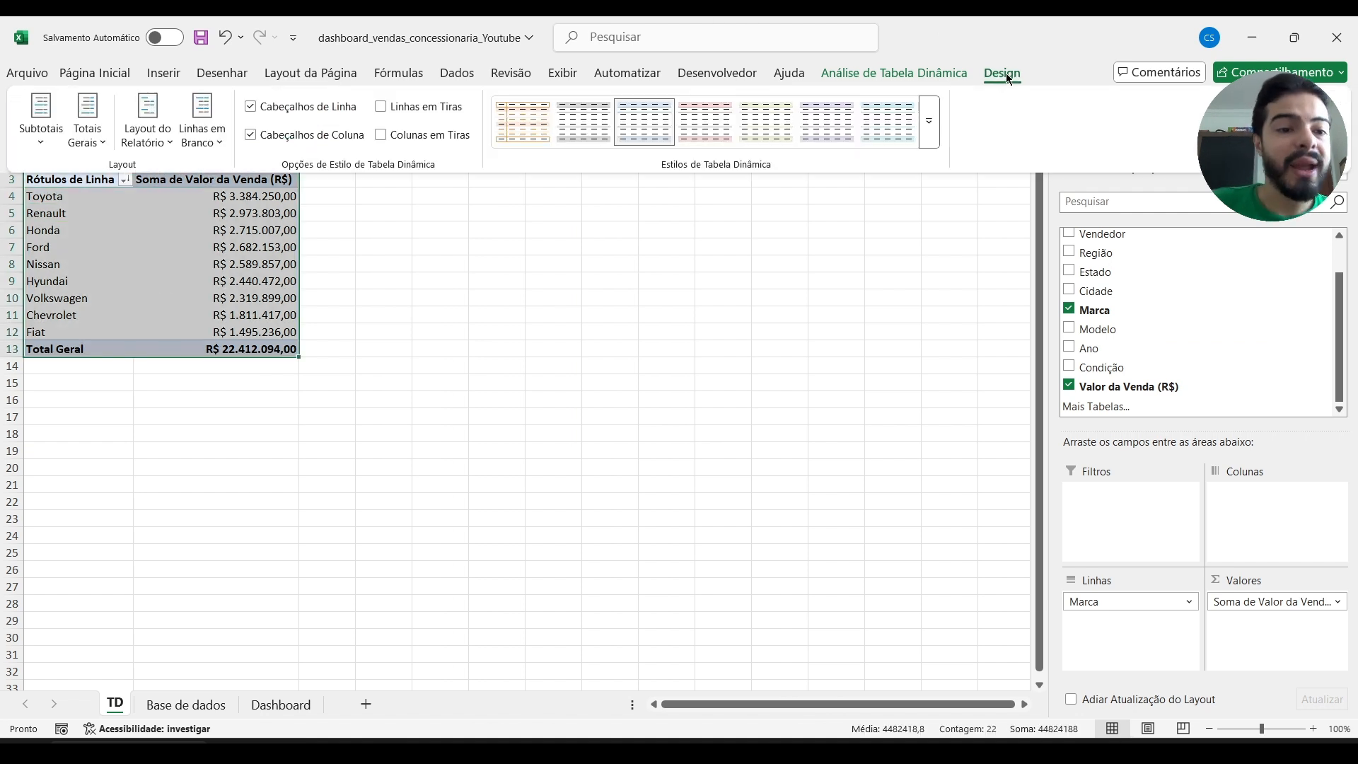
left_click(885, 70)
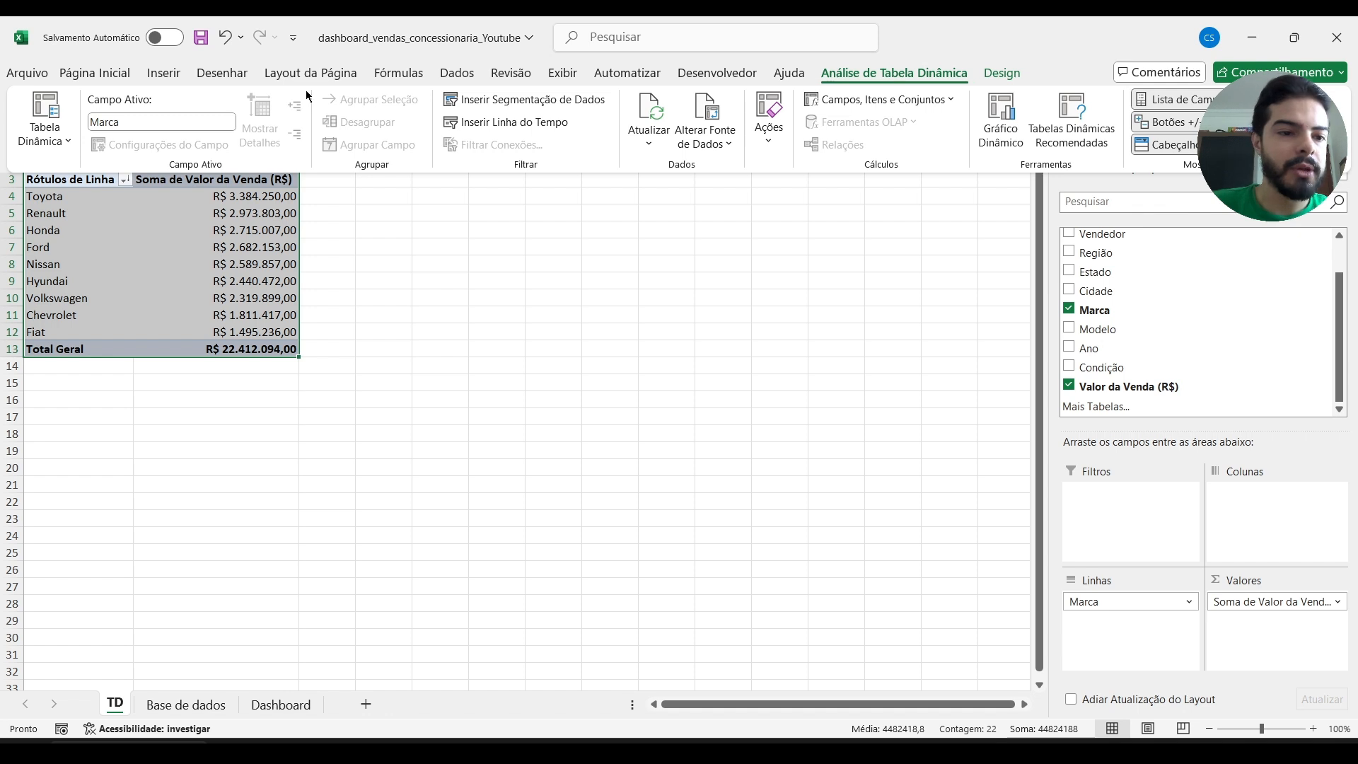
left_click(50, 142)
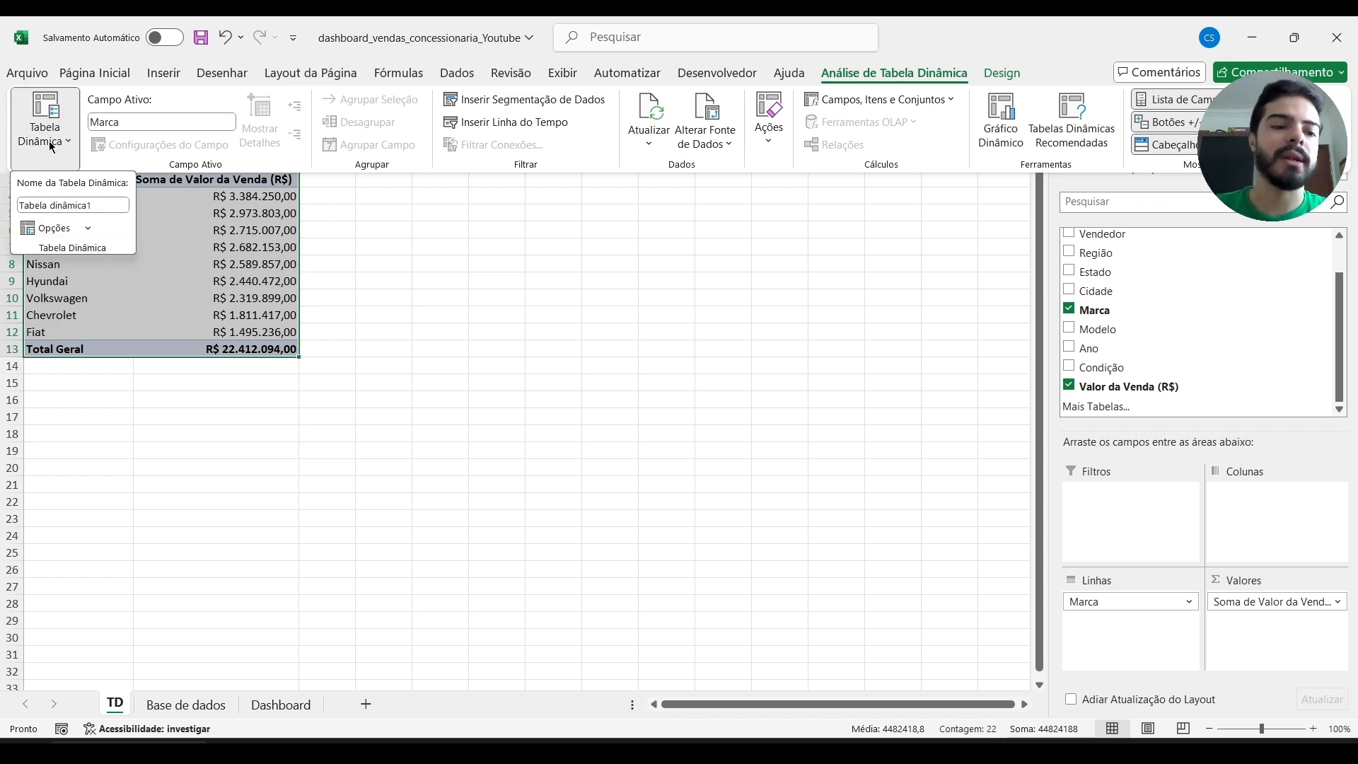
left_click(71, 205)
type("TD_Vendas_por_marca")
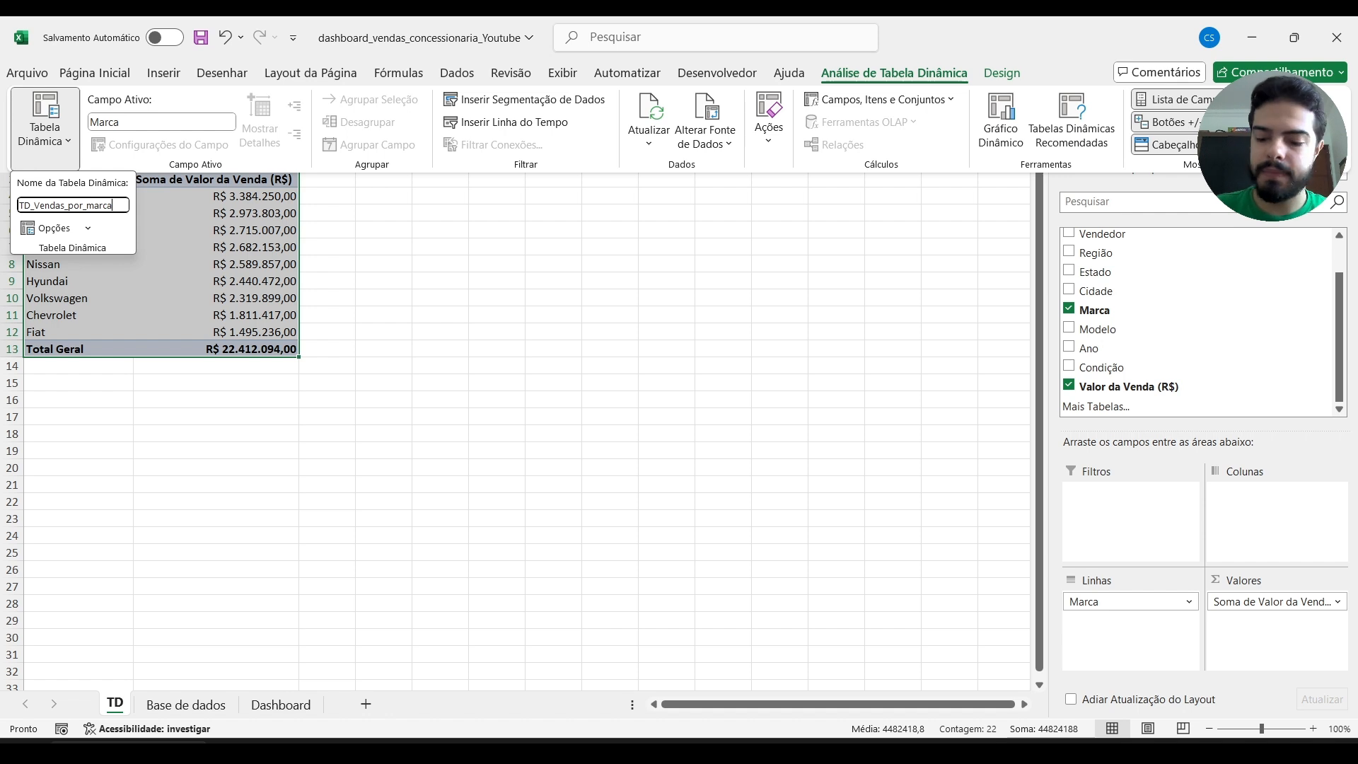
key("Return")
Duplicate the brand pivot table at cell D3 and fit the widths of columns D and E to their contents.
key("ctrl+c")
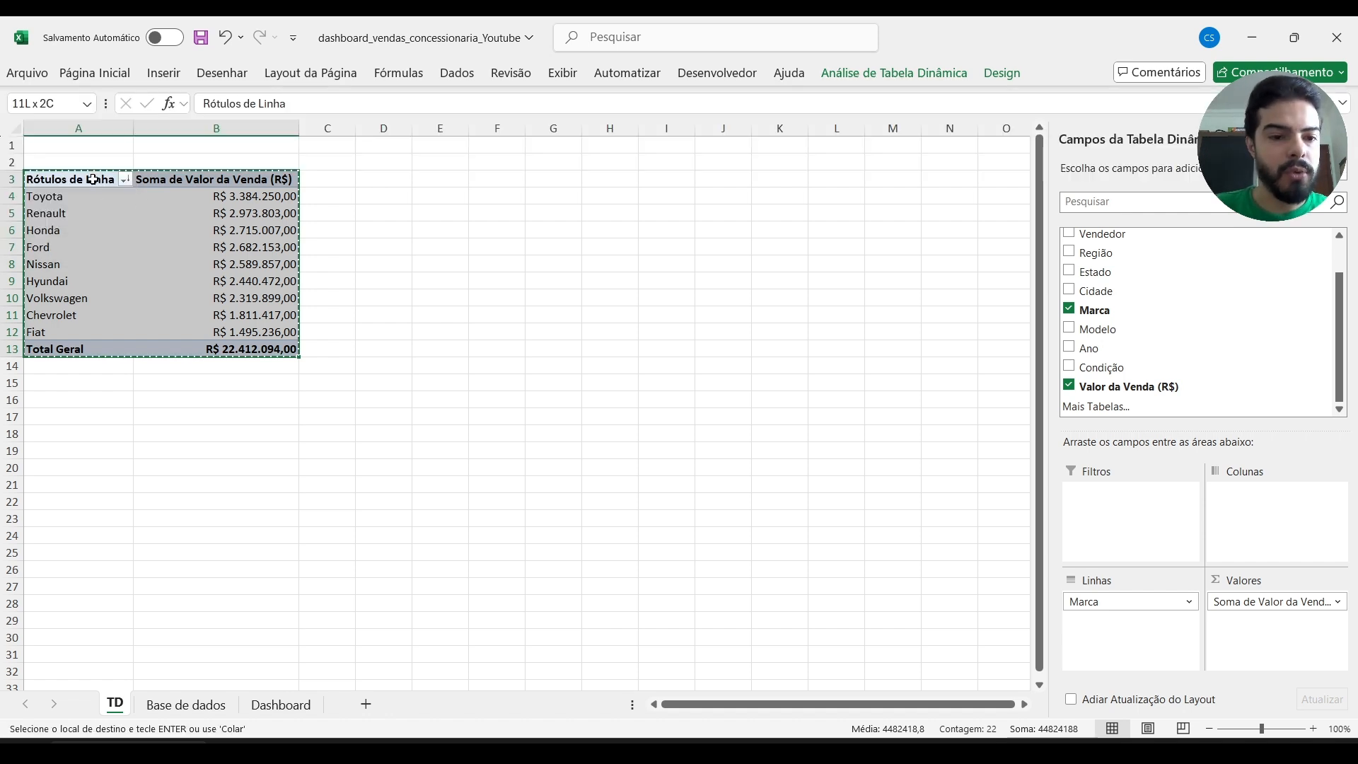
key("Right")
key("Right")
key("Right")
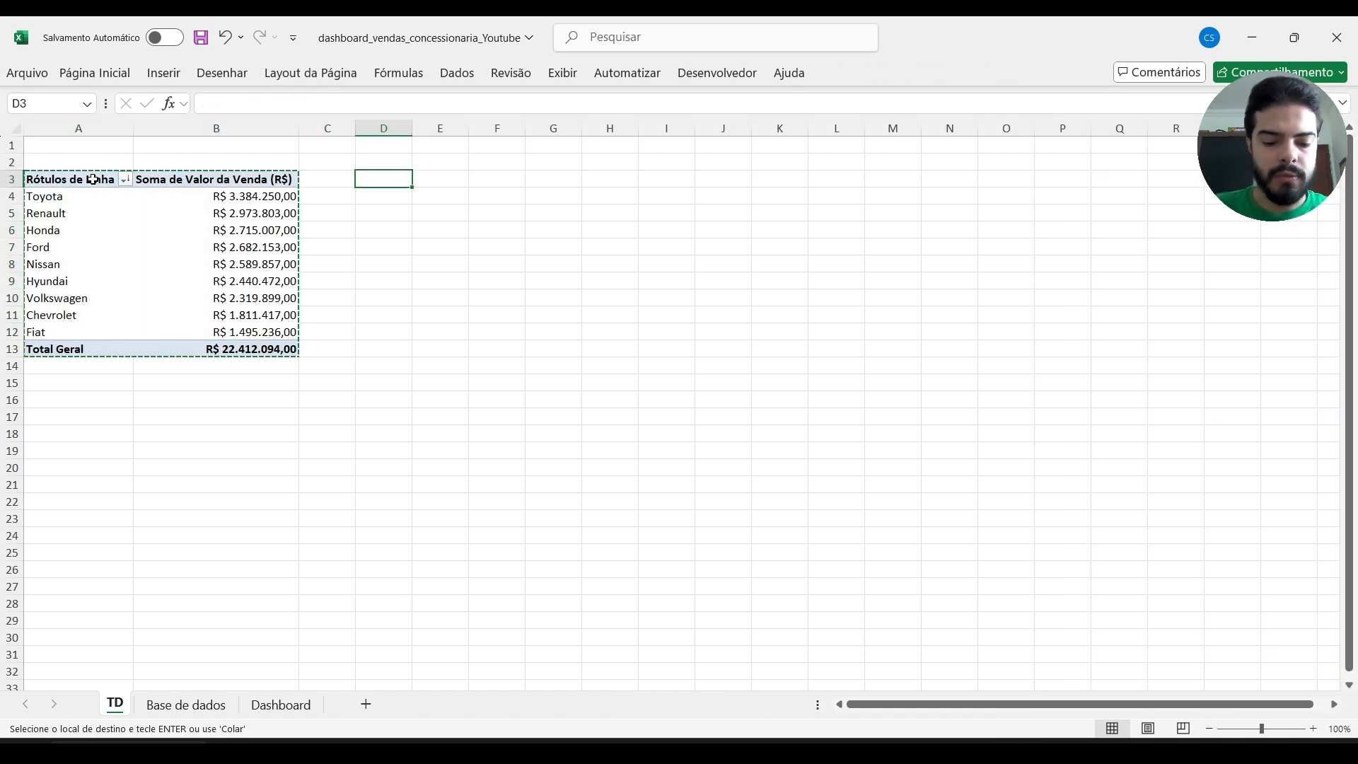
key("ctrl+v")
key("Escape")
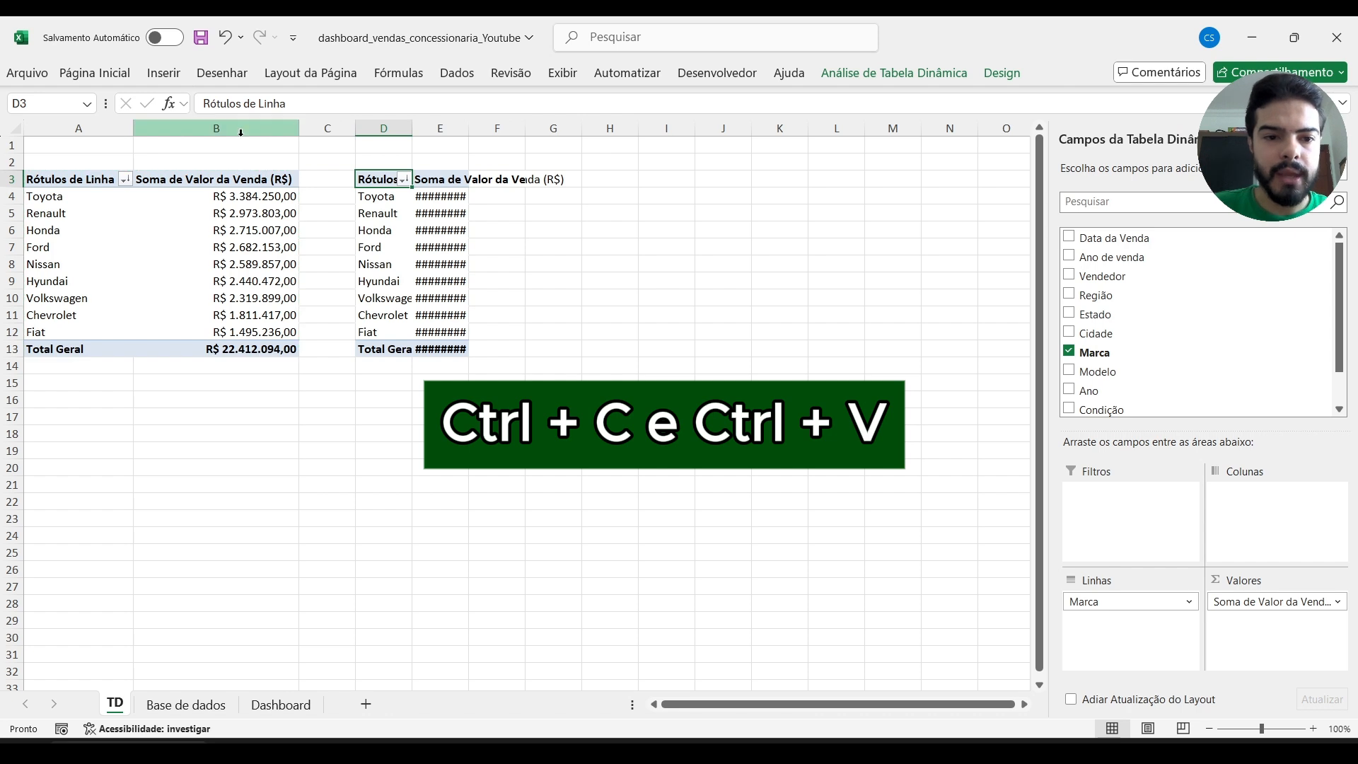
left_click_drag(383, 127, 455, 126)
double_click(412, 127)
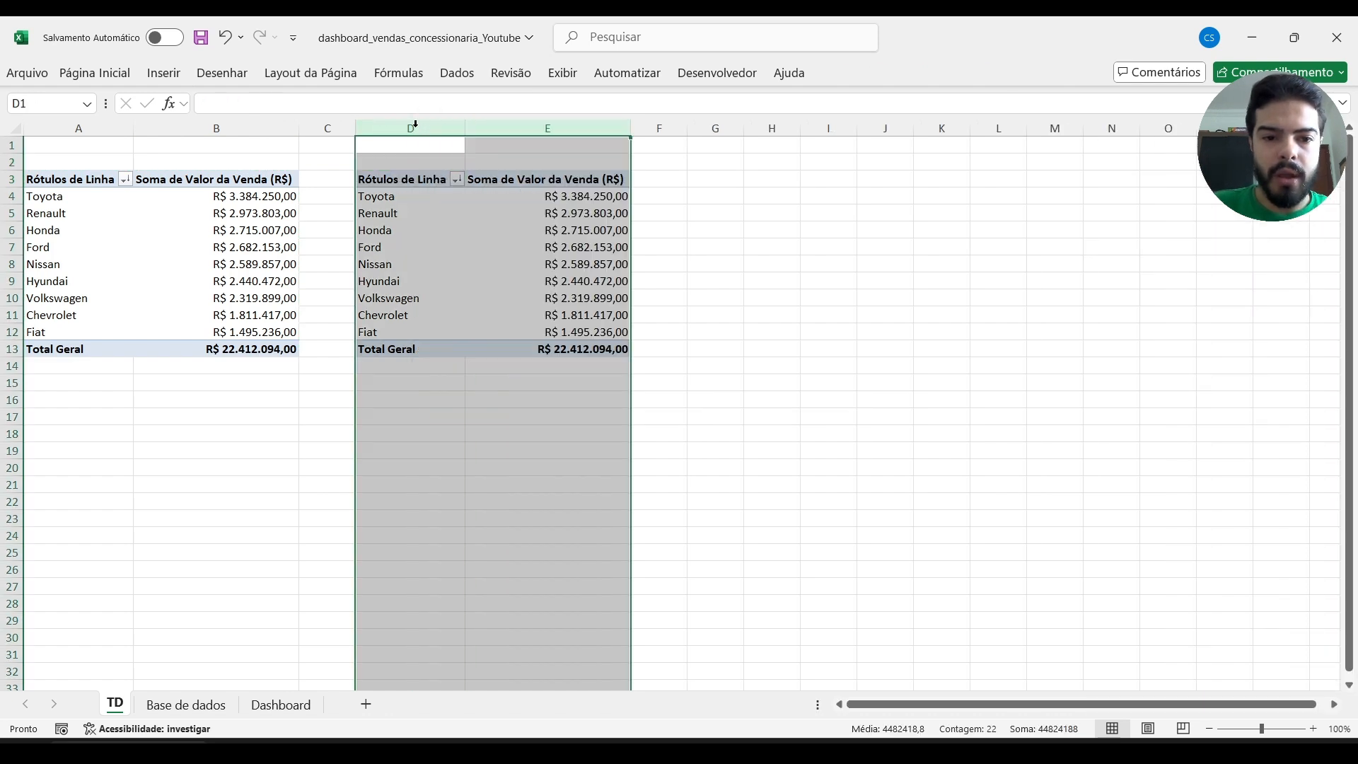
Replace Marca with Vendedor as the row field of the duplicated pivot table.
left_click(525, 228)
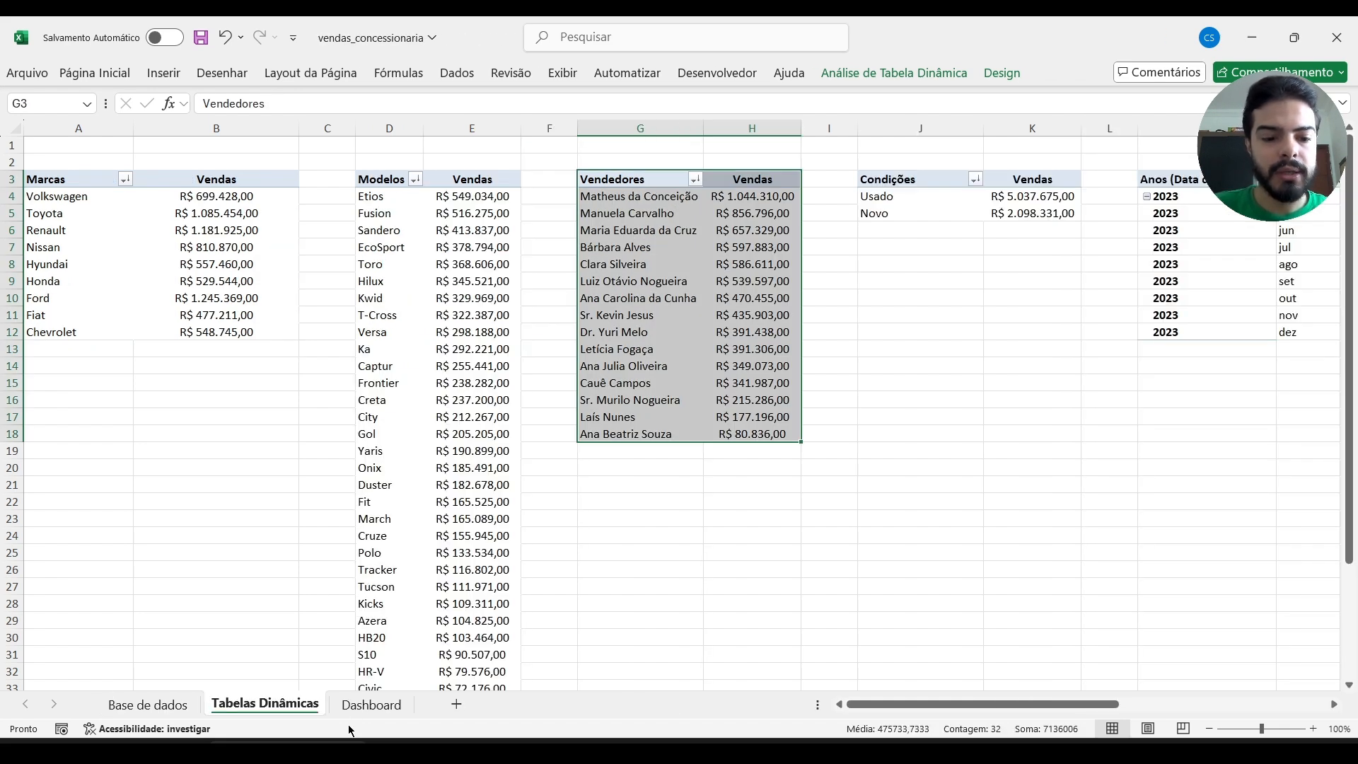
left_click(369, 705)
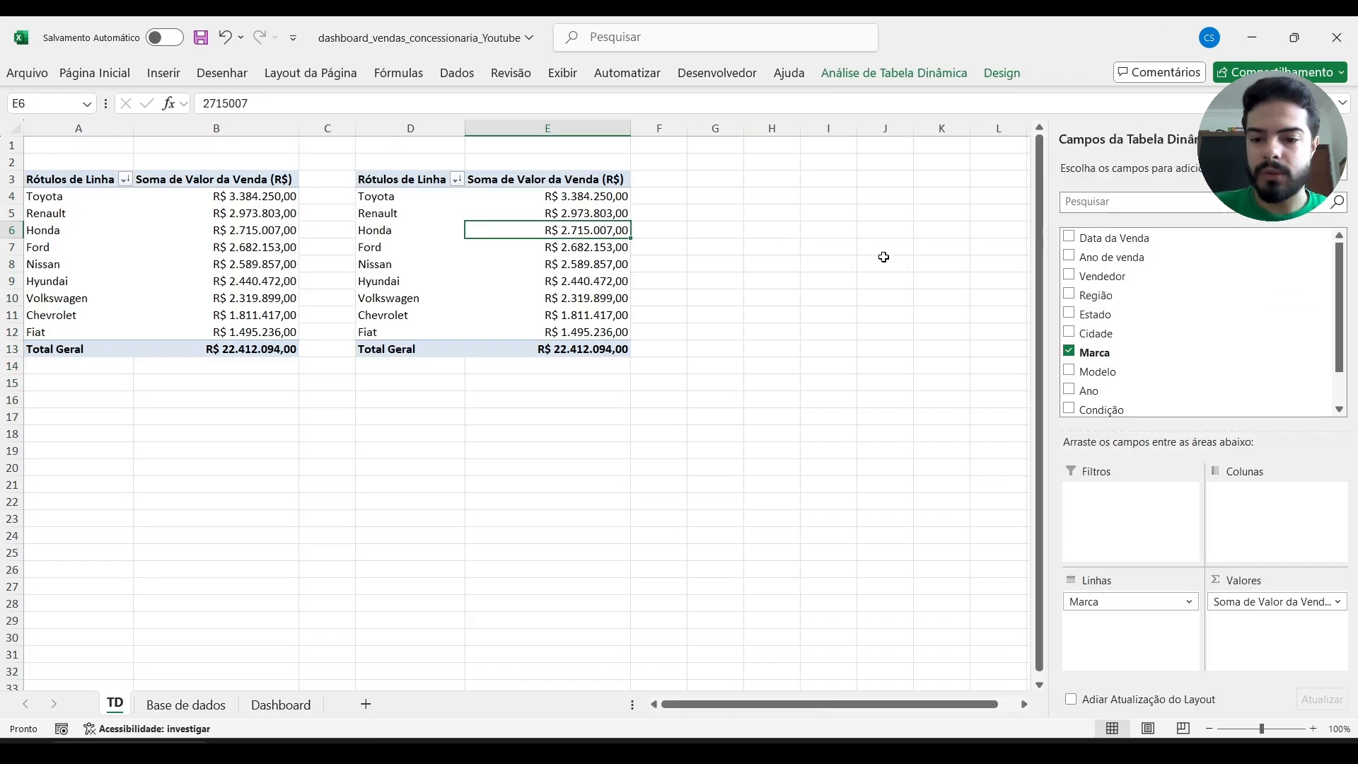
left_click(1069, 351)
left_click_drag(1102, 276, 1105, 601)
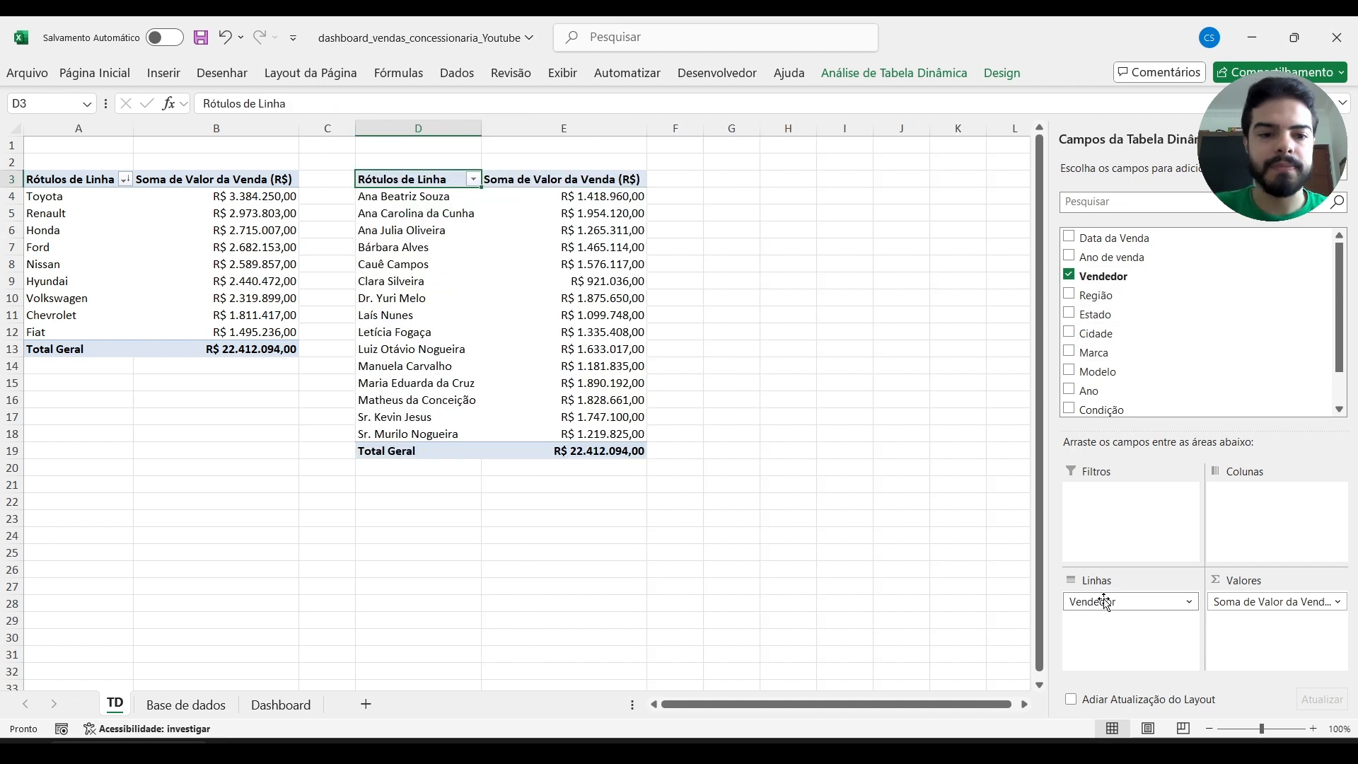
Sort the sellers in the second pivot table in descending order by Soma de Valor da Venda (R$).
left_click(473, 179)
left_click(354, 251)
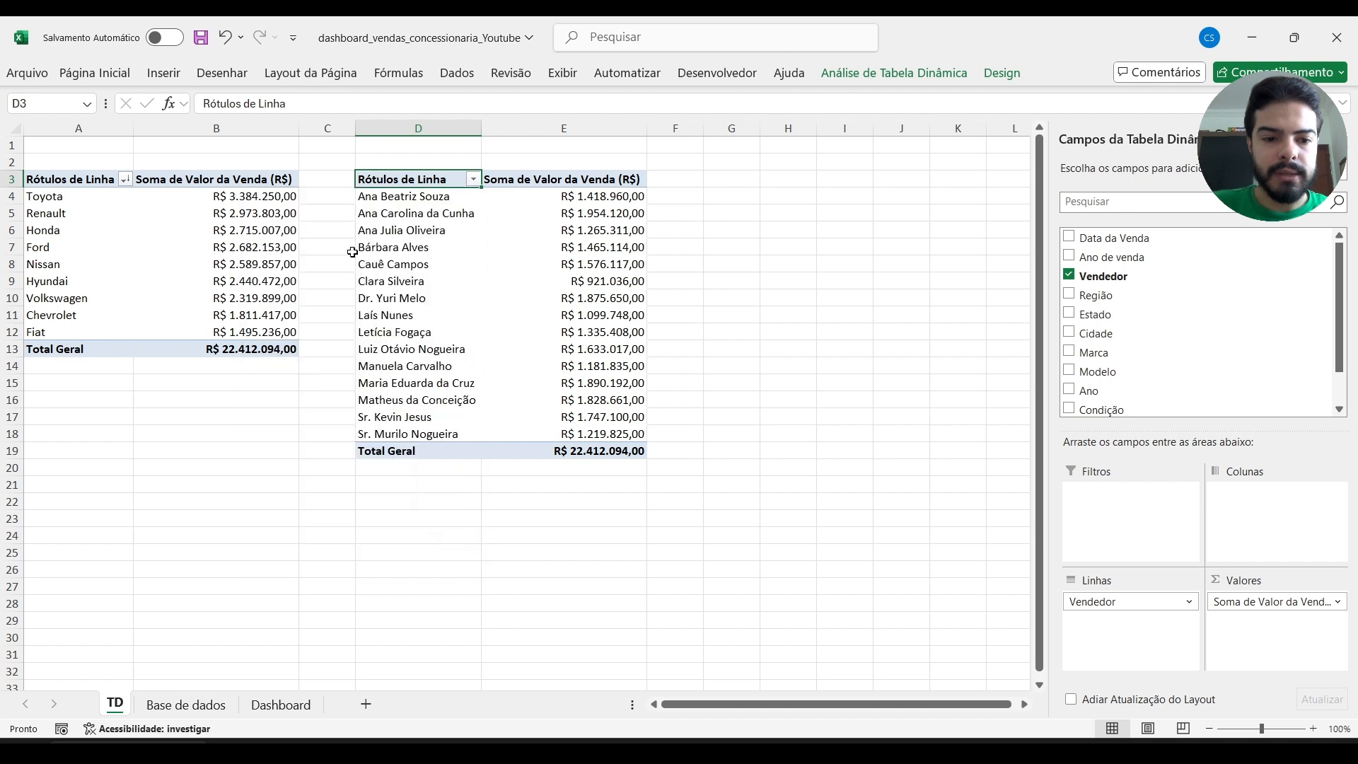
left_click(521, 329)
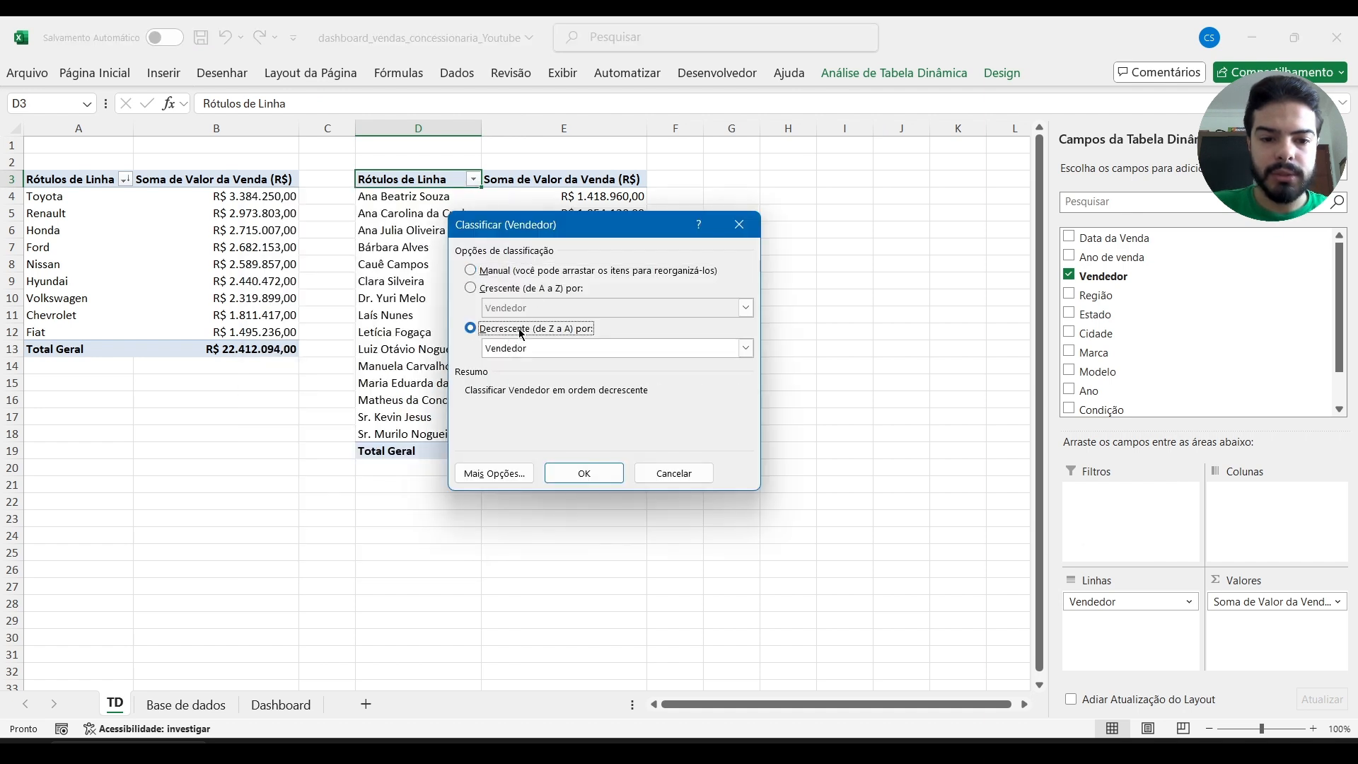
left_click(525, 348)
left_click(536, 377)
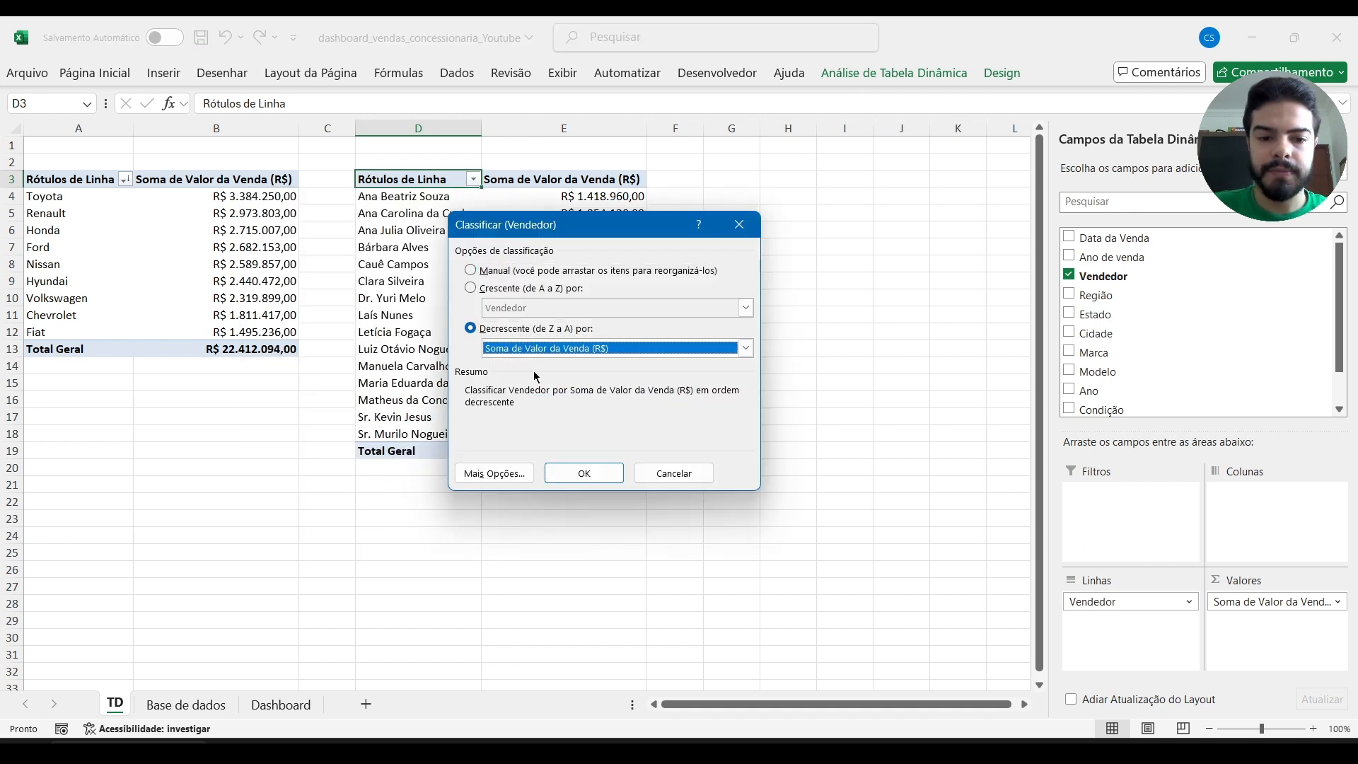
left_click(587, 473)
left_click(753, 207)
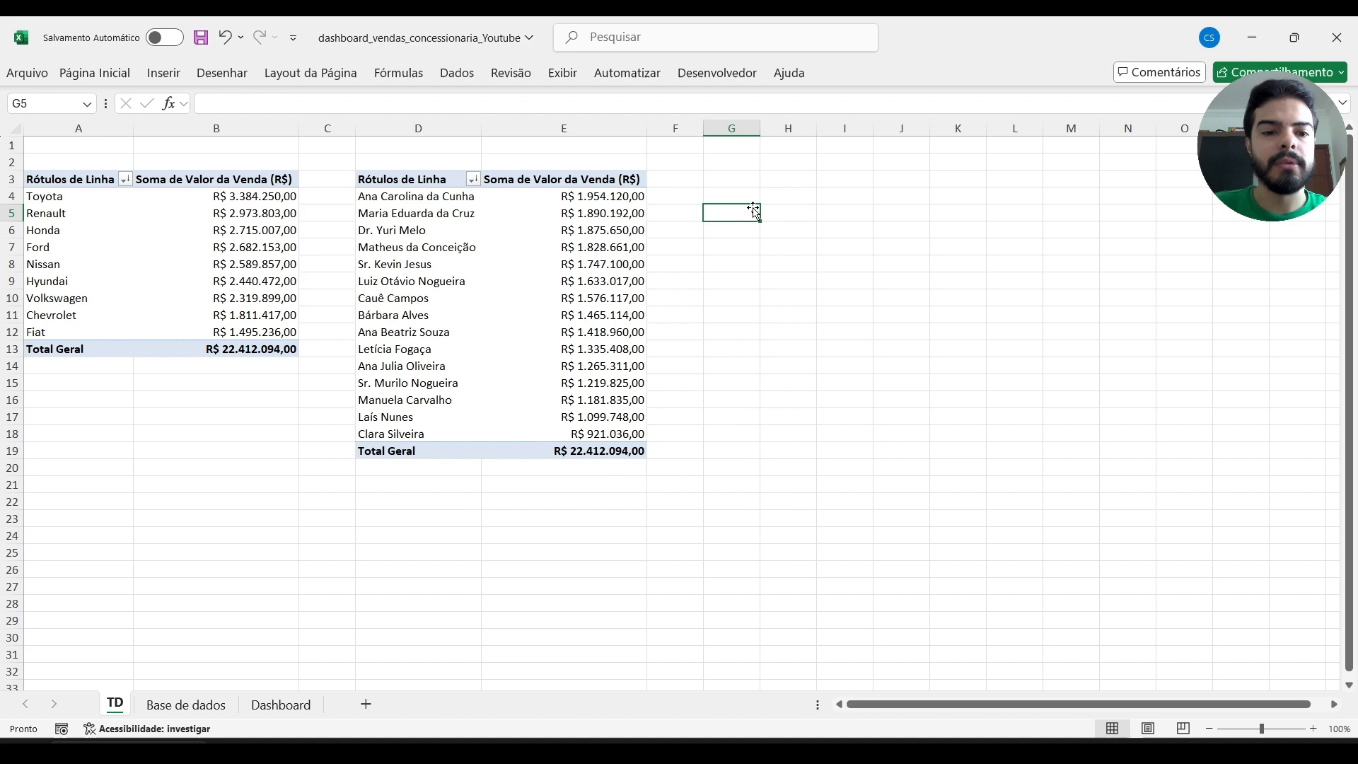
Check the reference dashboard in the vendas_concessionaria workbook, then duplicate the seller pivot table at cell G3 of the TD sheet.
left_click(408, 196)
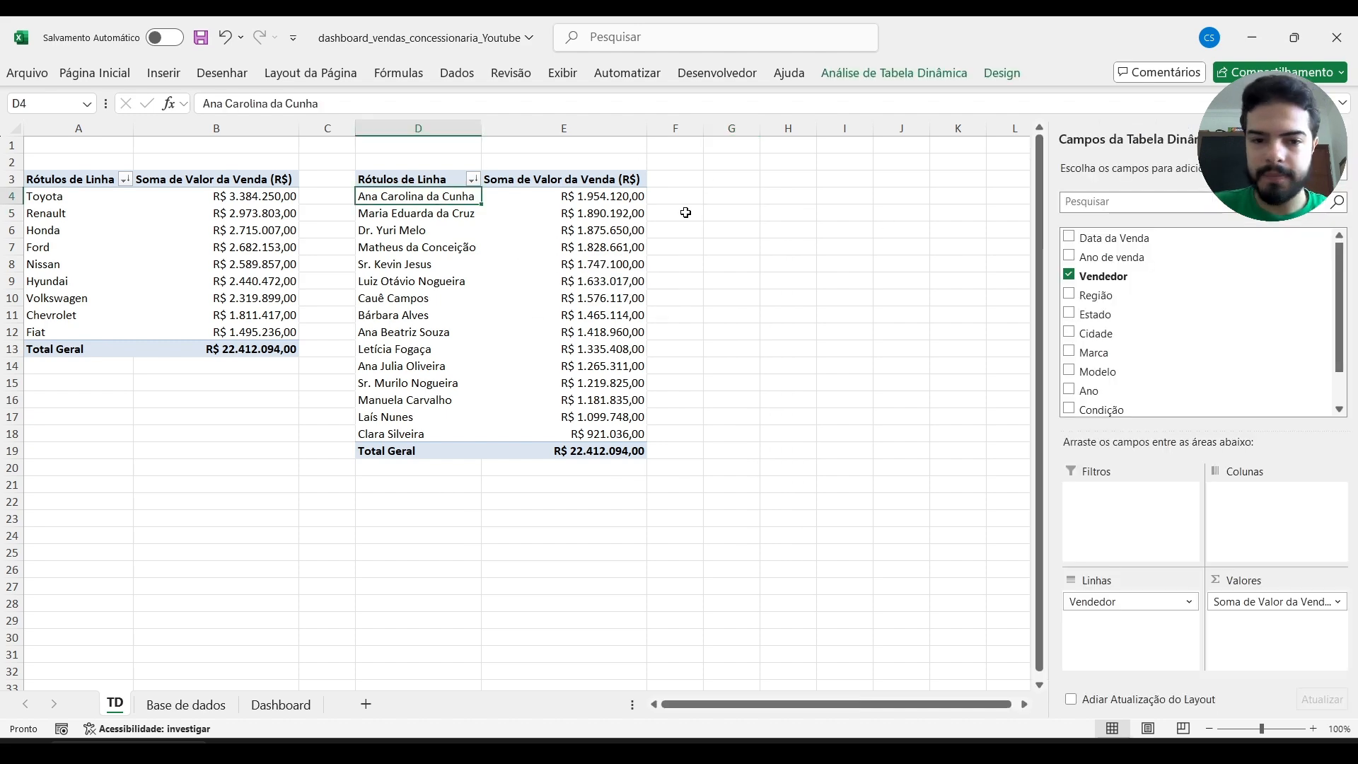
key("alt+Tab")
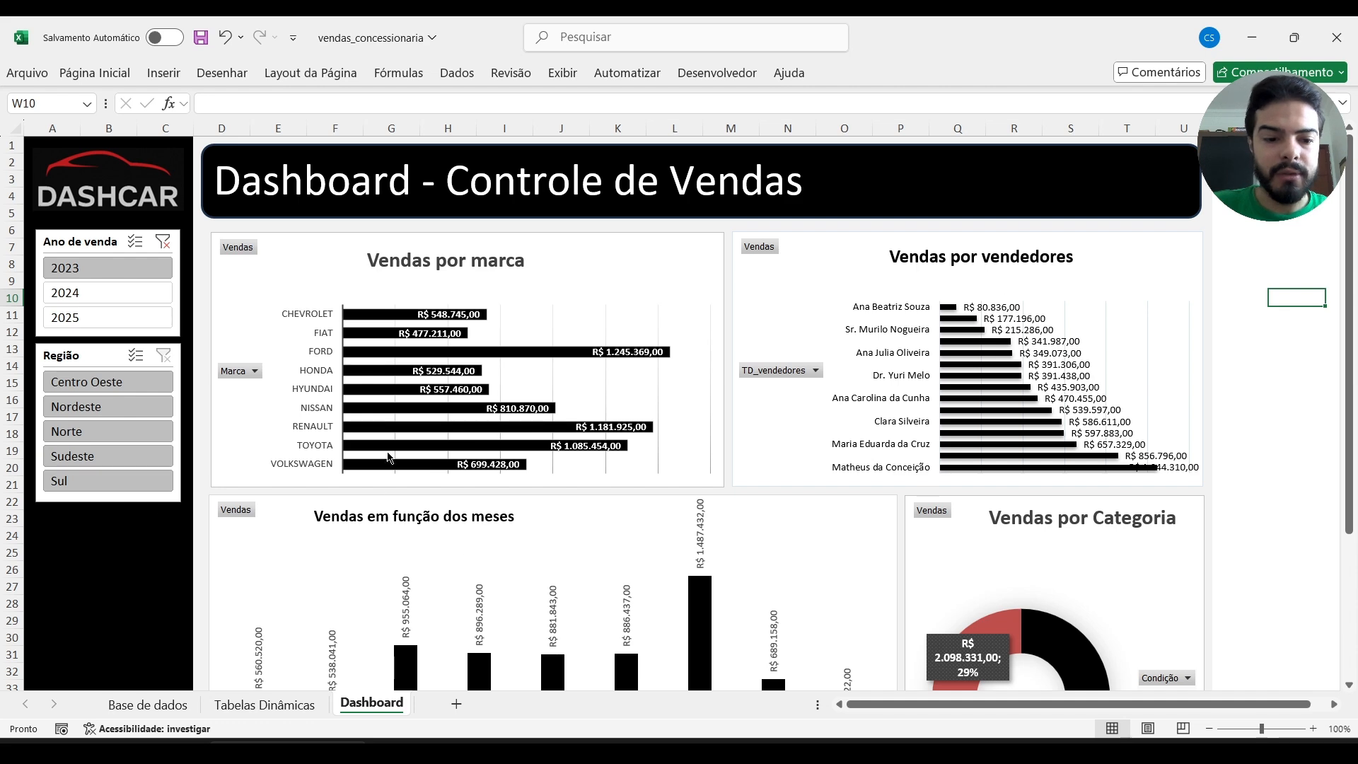
key("alt+Tab")
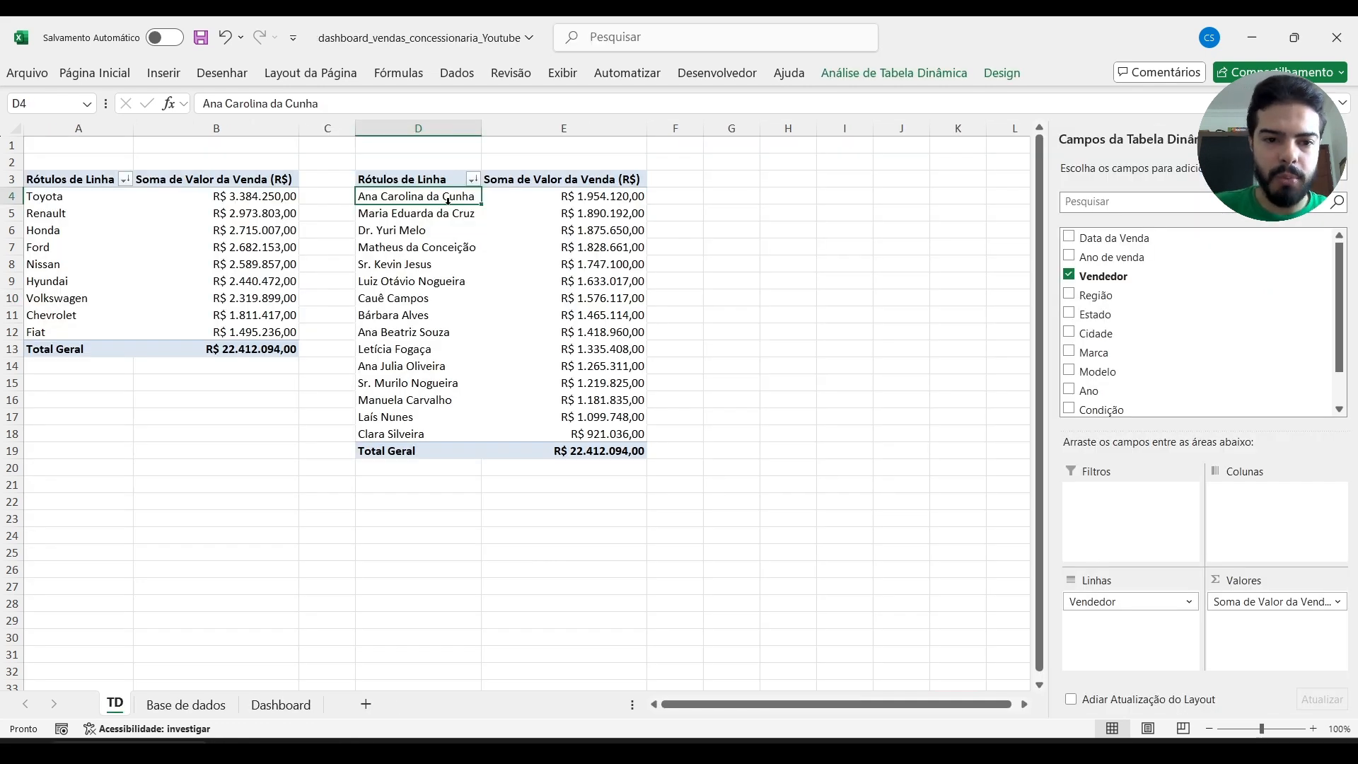
key("ctrl+a")
key("ctrl+c")
key("Right")
key("Right")
key("Right")
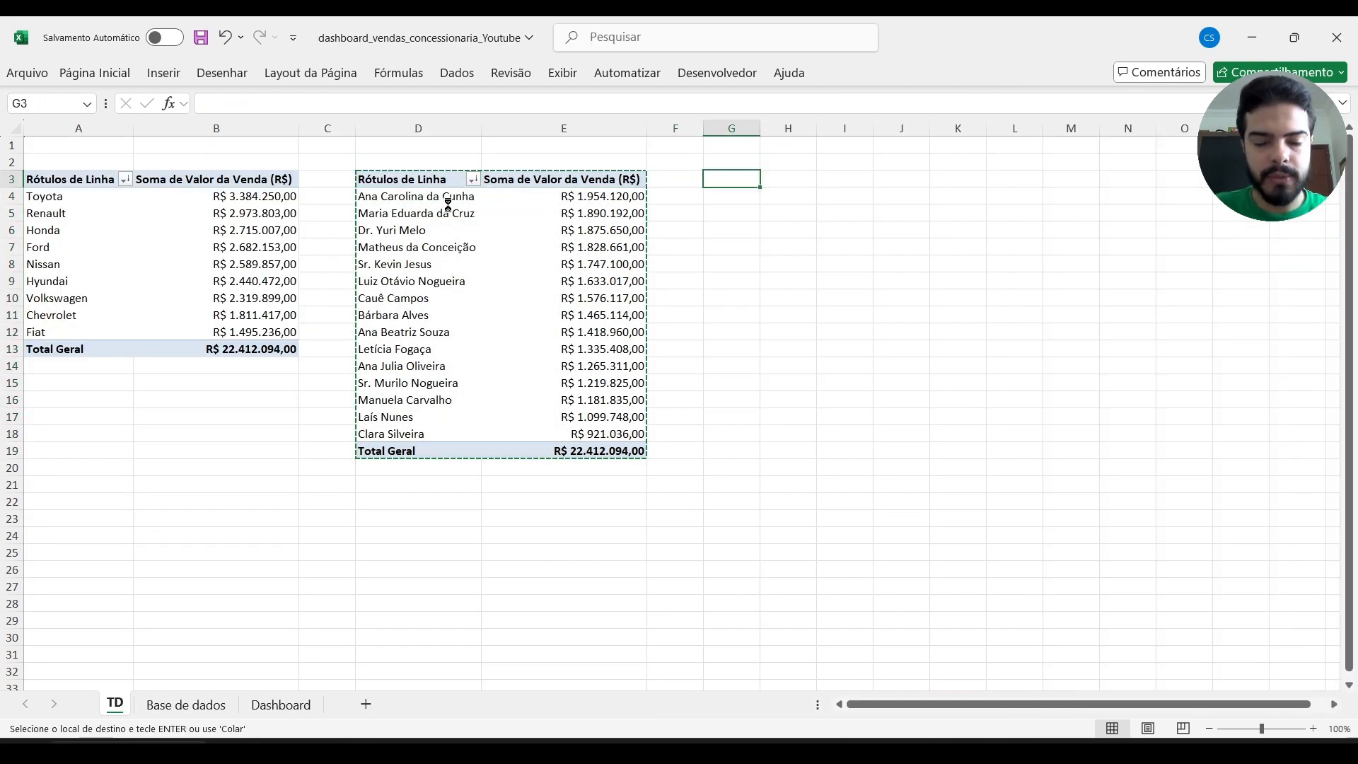
key("ctrl+v")
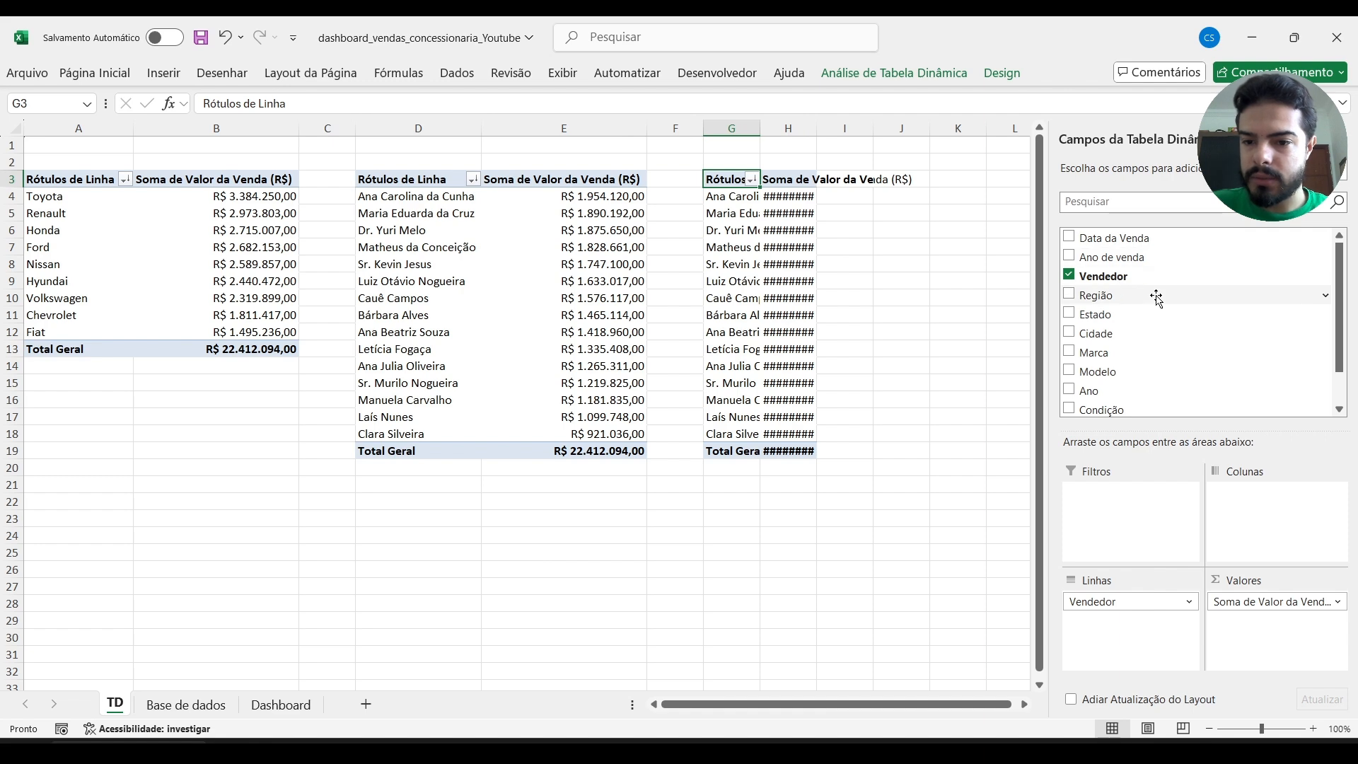
Replace Vendedor with Data da Venda in the third pivot table's rows, keeping only the Anos and Meses levels.
left_click_drag(1128, 246, 1114, 598)
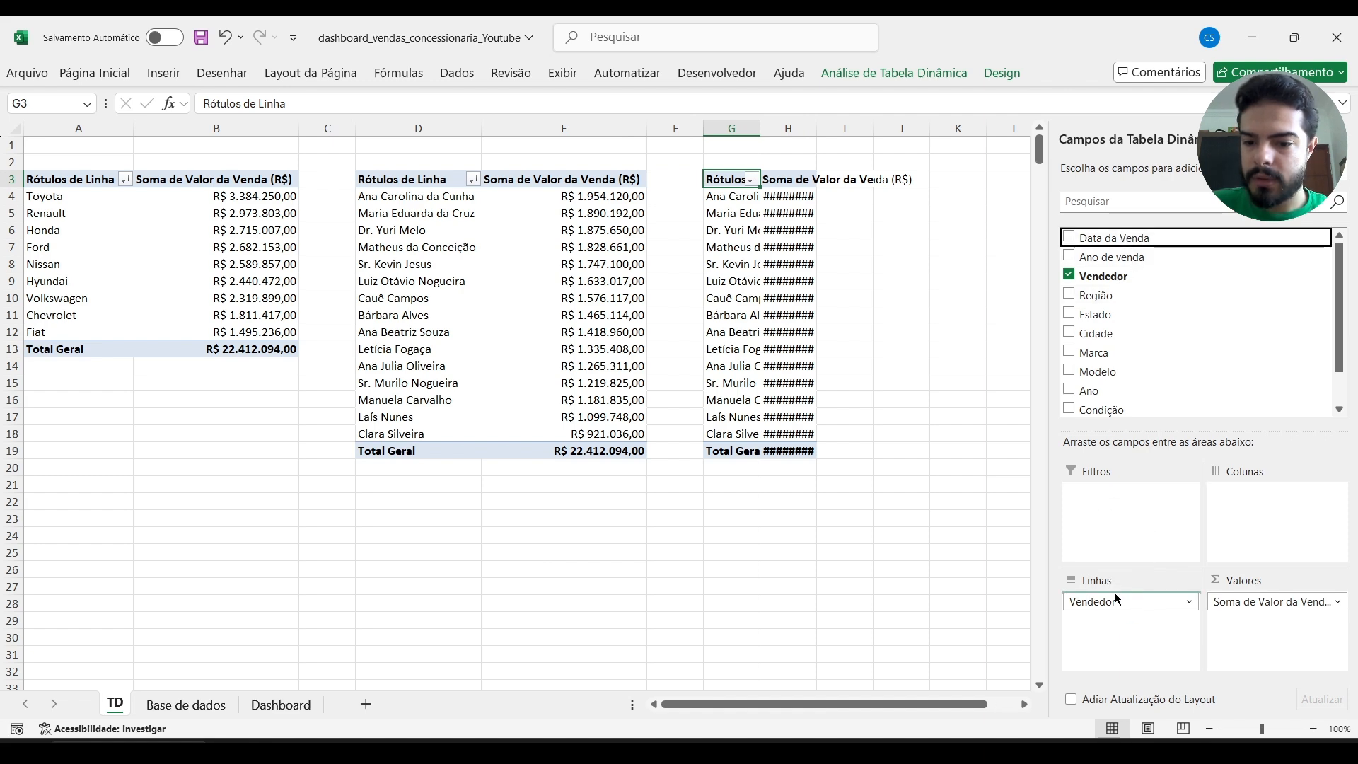
left_click(1070, 276)
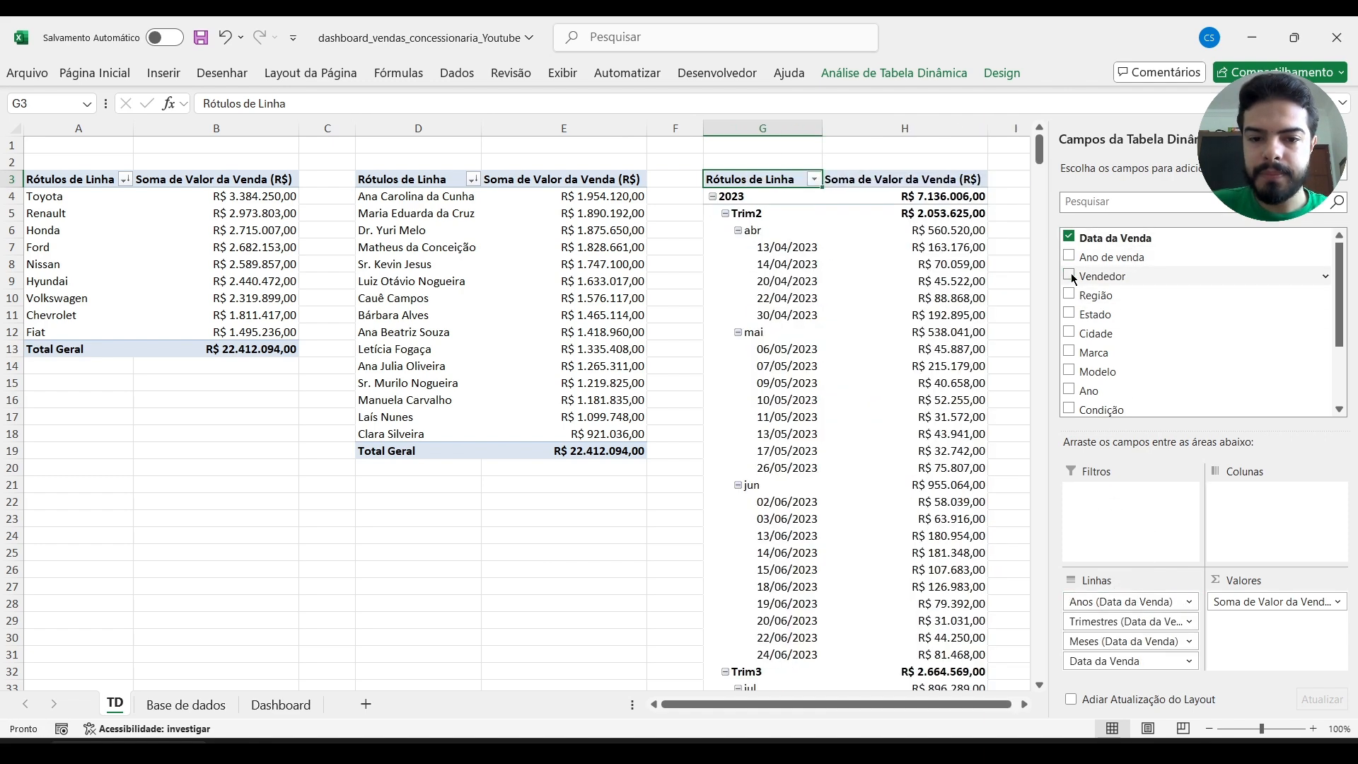
scroll(804, 424, "right", 5)
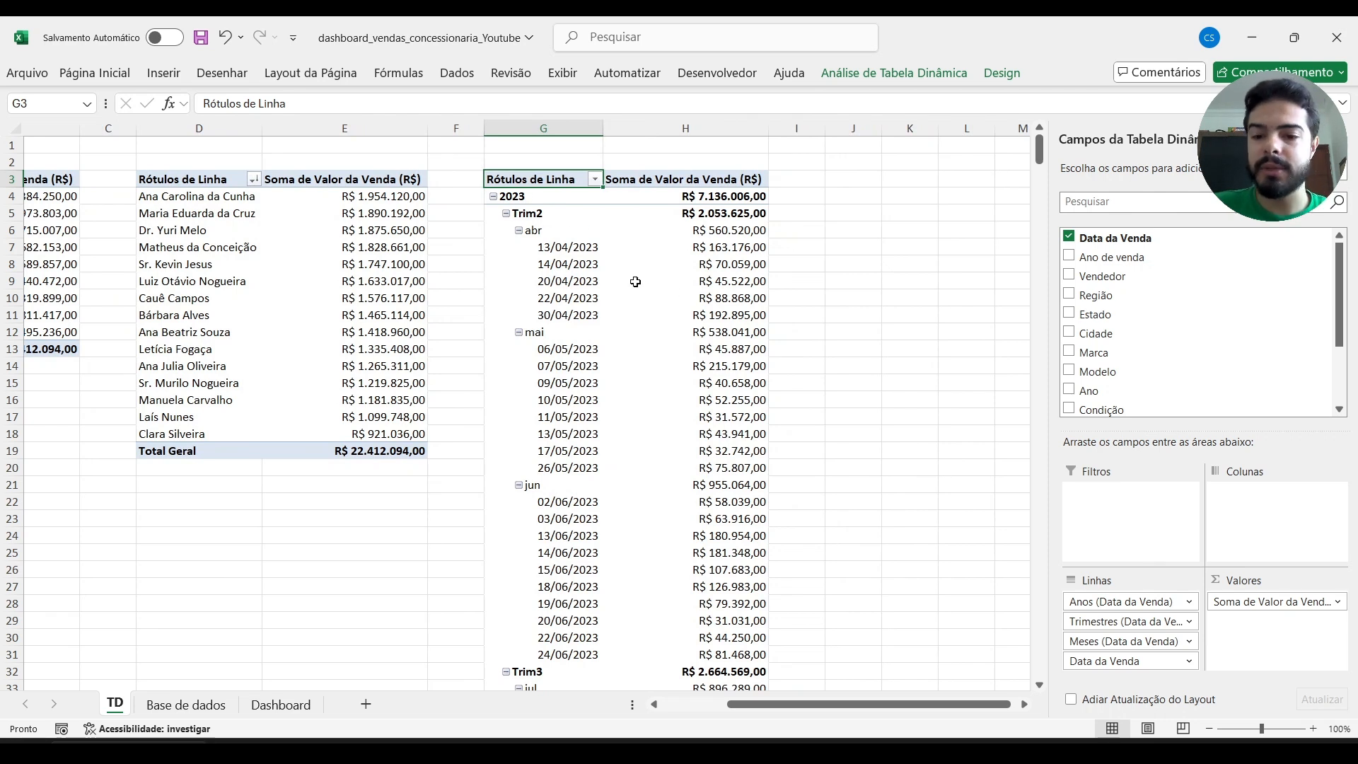
left_click_drag(1110, 660, 954, 590)
left_click_drag(1099, 618, 890, 563)
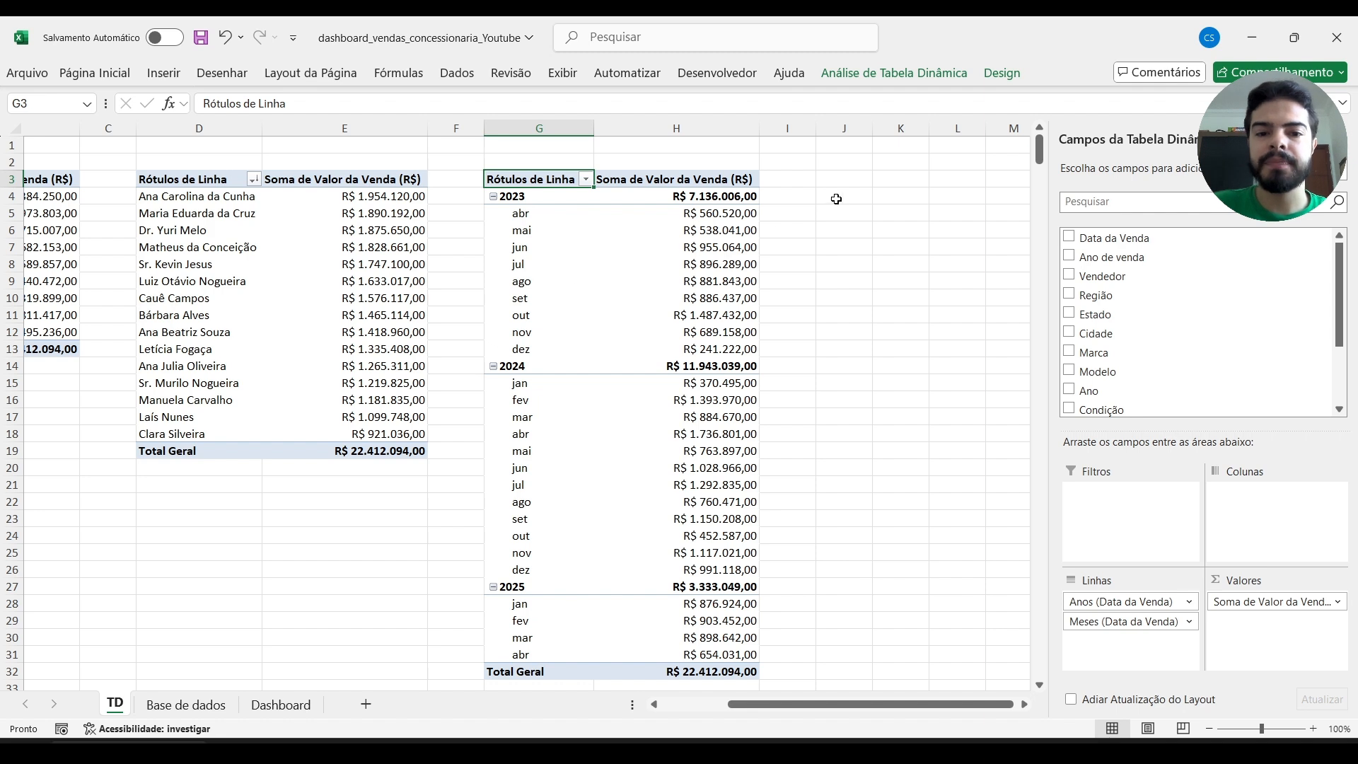
Rename the year-and-month pivot table with a name starting with TD_vendas_.
left_click(679, 170)
left_click(888, 74)
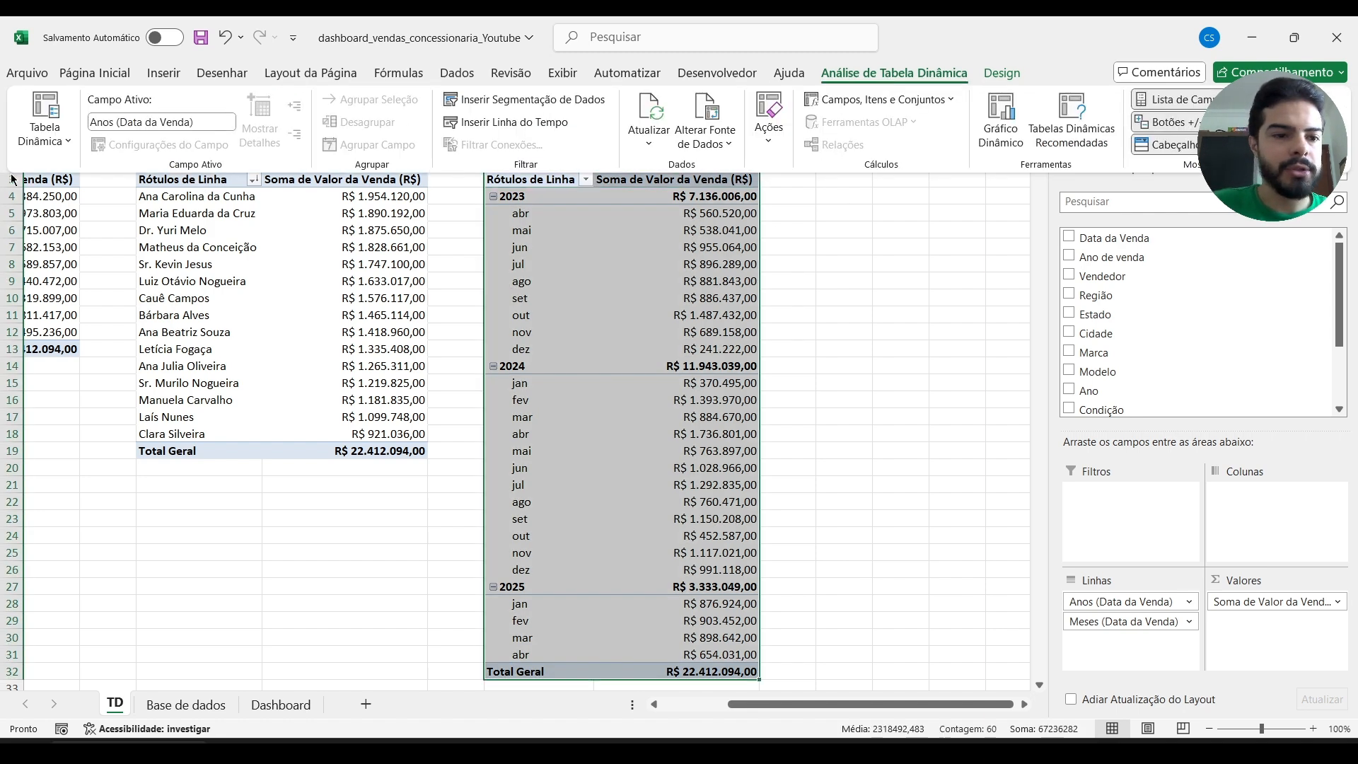
left_click(44, 145)
double_click(71, 204)
type("TD_vendas_data")
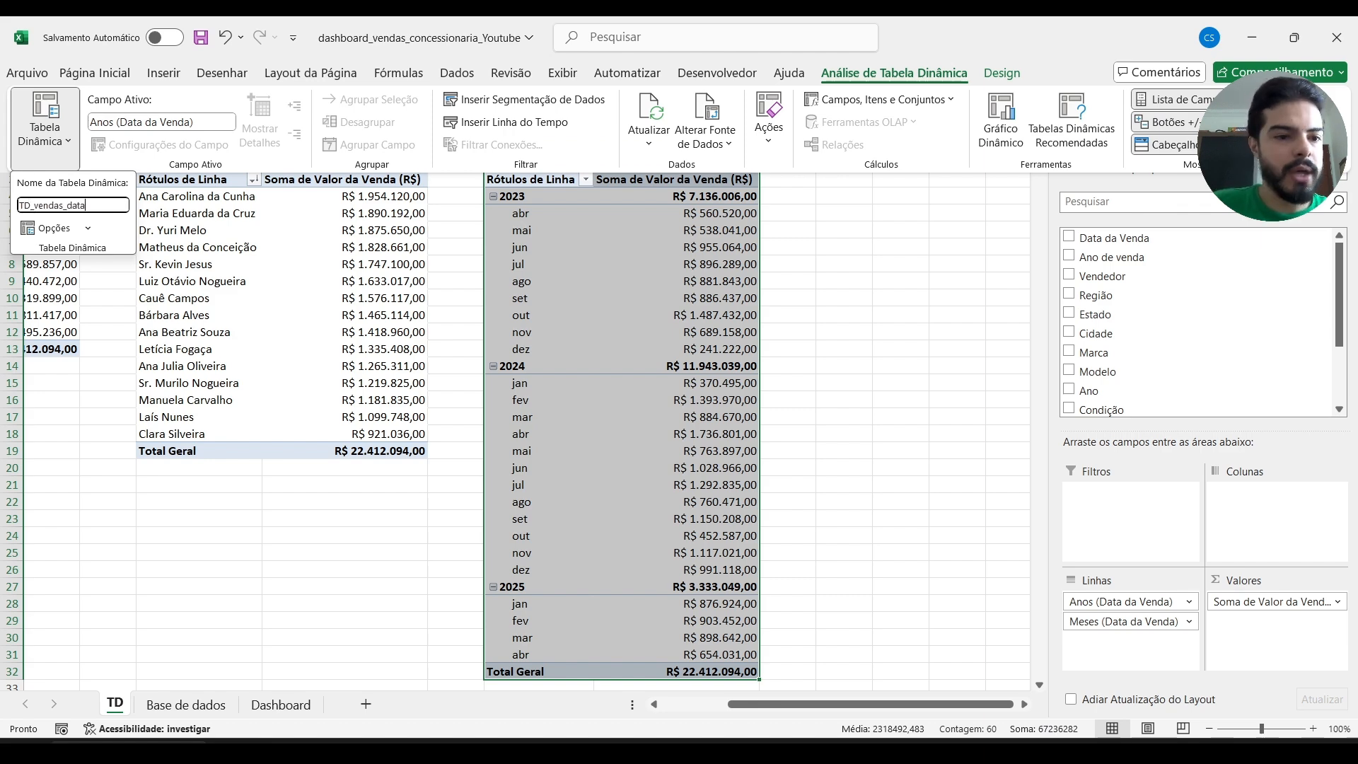
key("Return")
Name the sales-by-seller pivot table TD_vendas_vendedores.
left_click(166, 183)
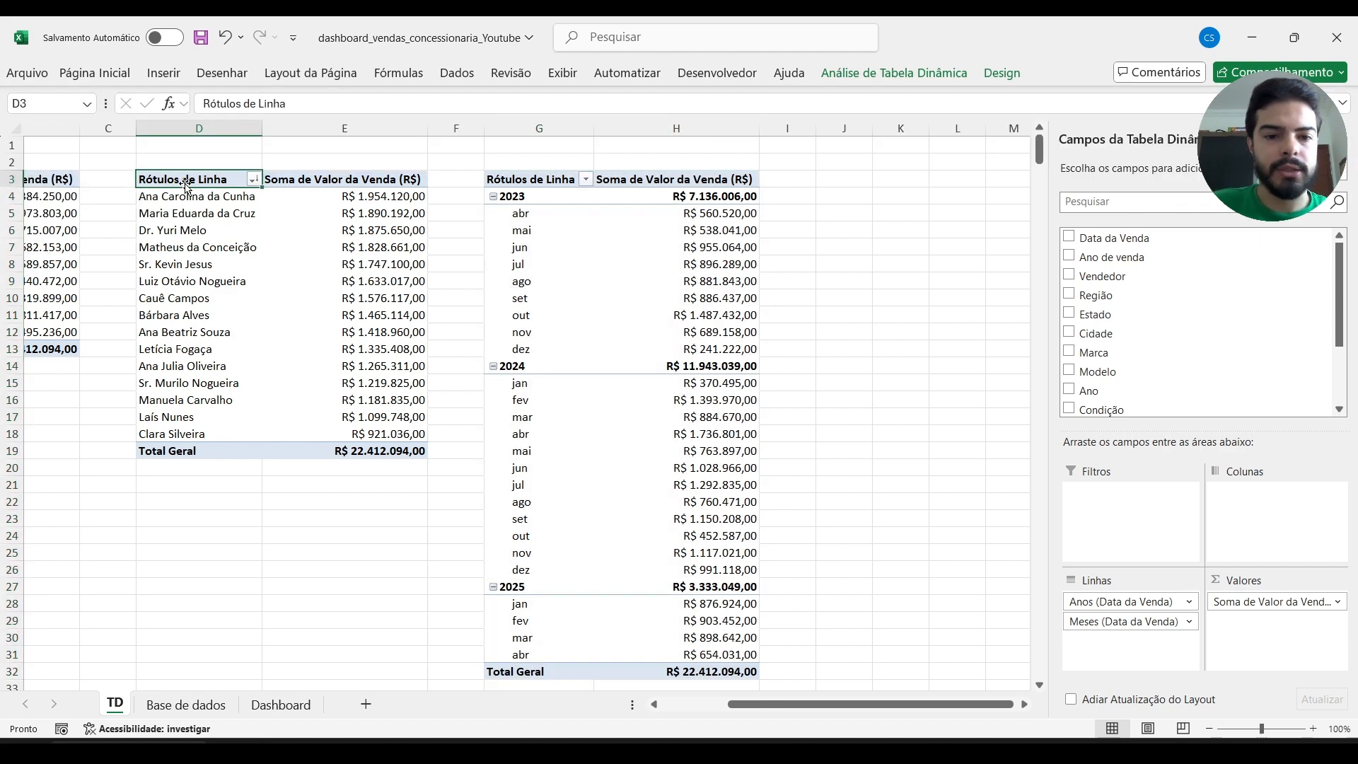
left_click(894, 73)
left_click(53, 150)
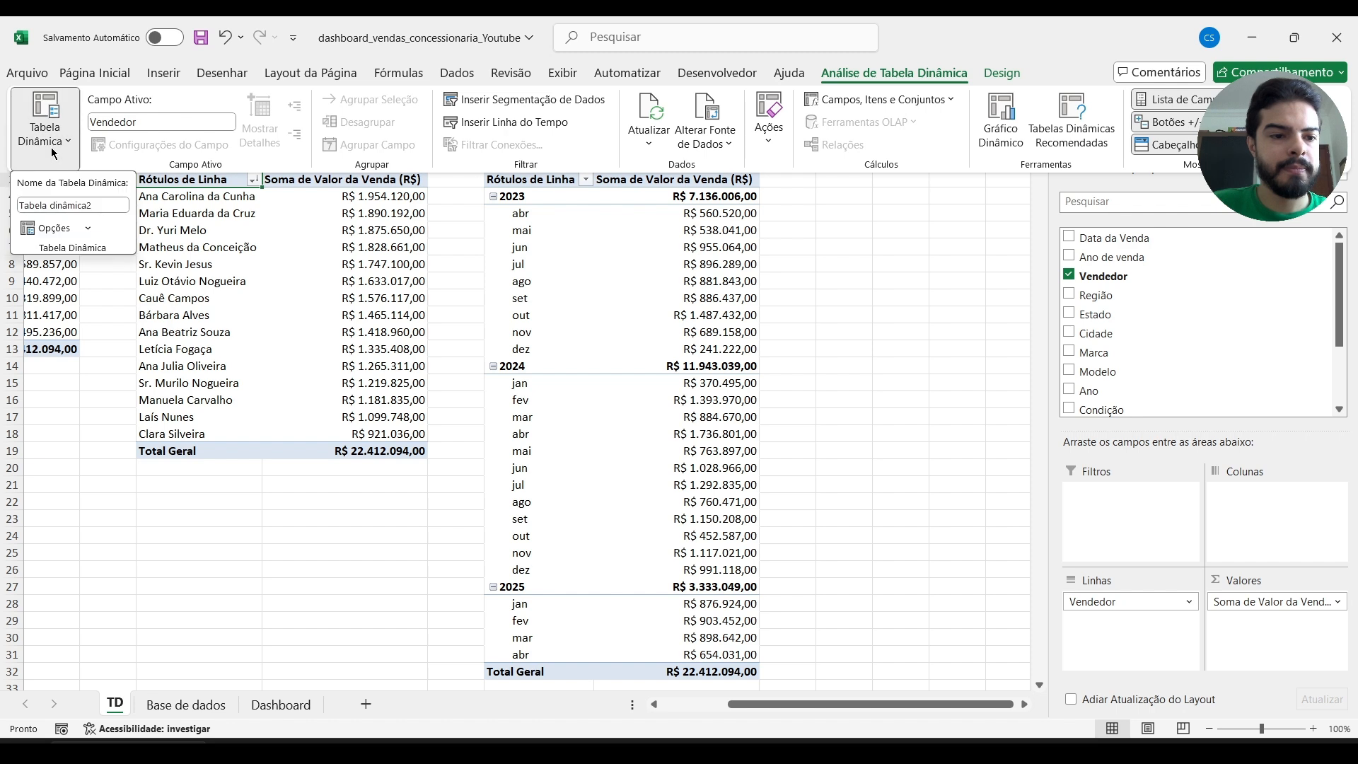
left_click(67, 205)
key("BackSpace")
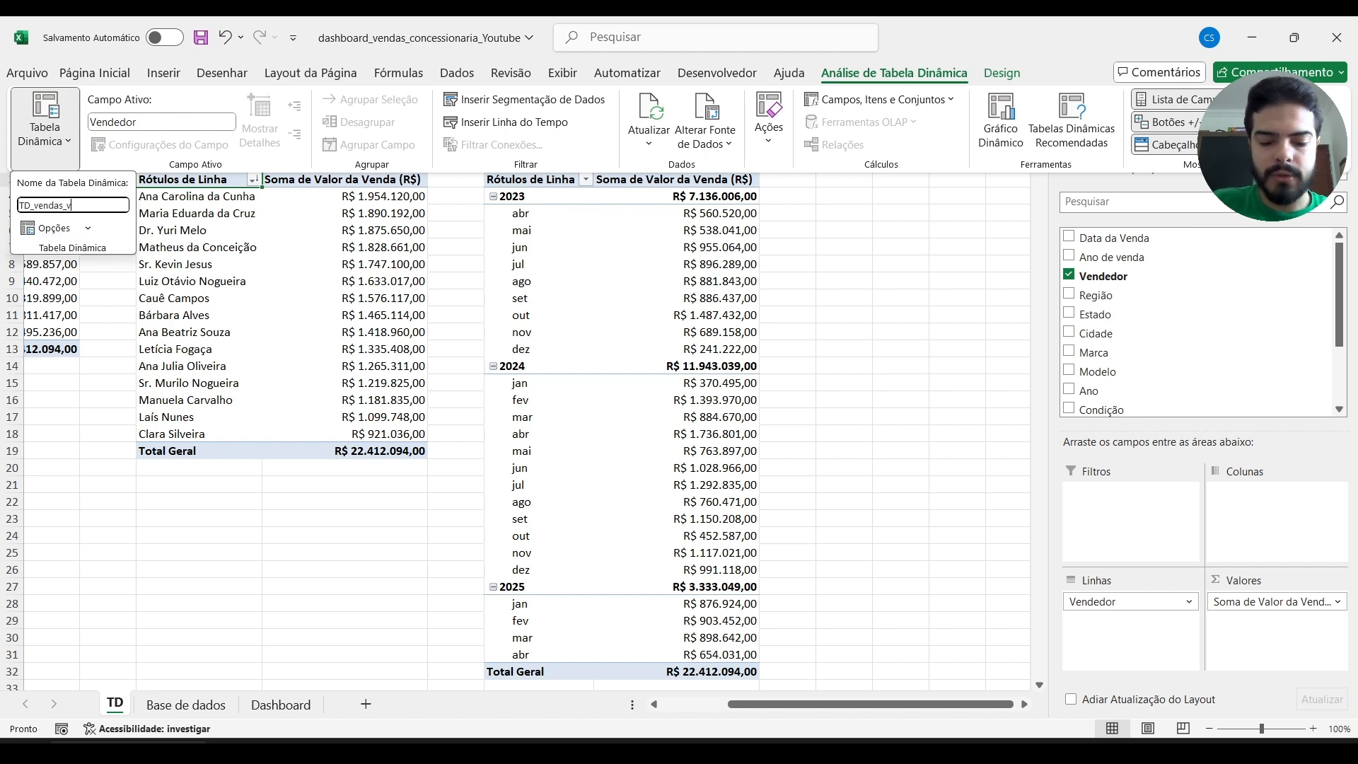
type("TD_vendas_vendedores")
key("Return")
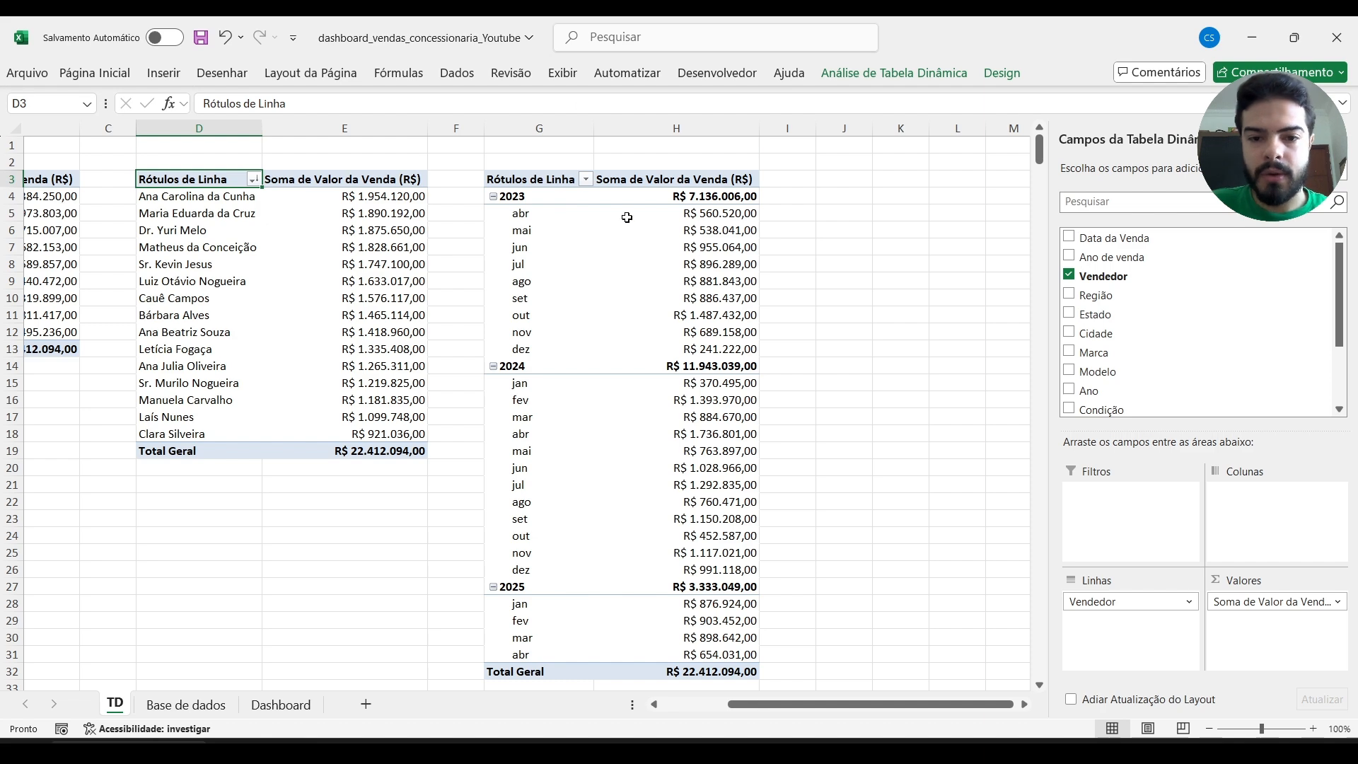
left_click(708, 248)
left_click(931, 216)
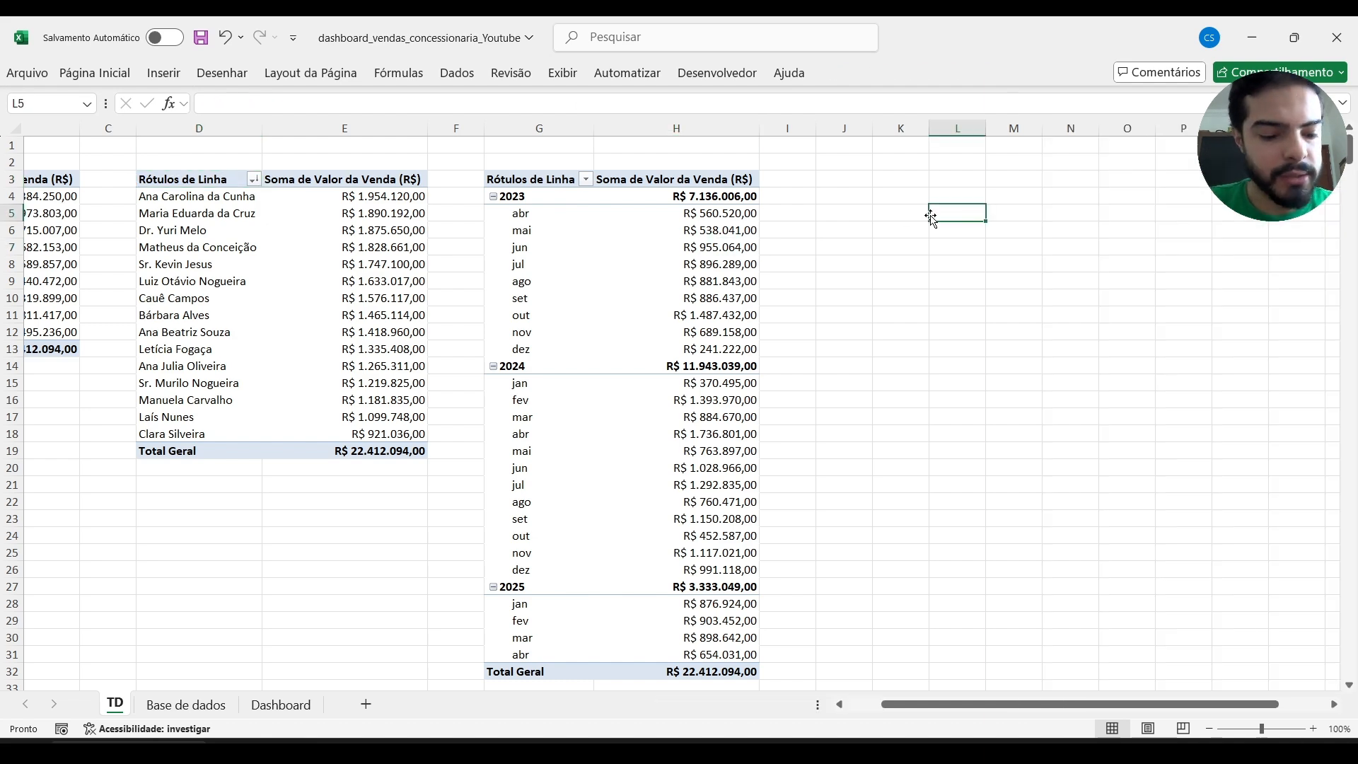
Check the reference dashboard in the vendas_concessionaria workbook, then duplicate the seller pivot table at cell J3 of the TD sheet with columns fitted.
key("alt+Tab")
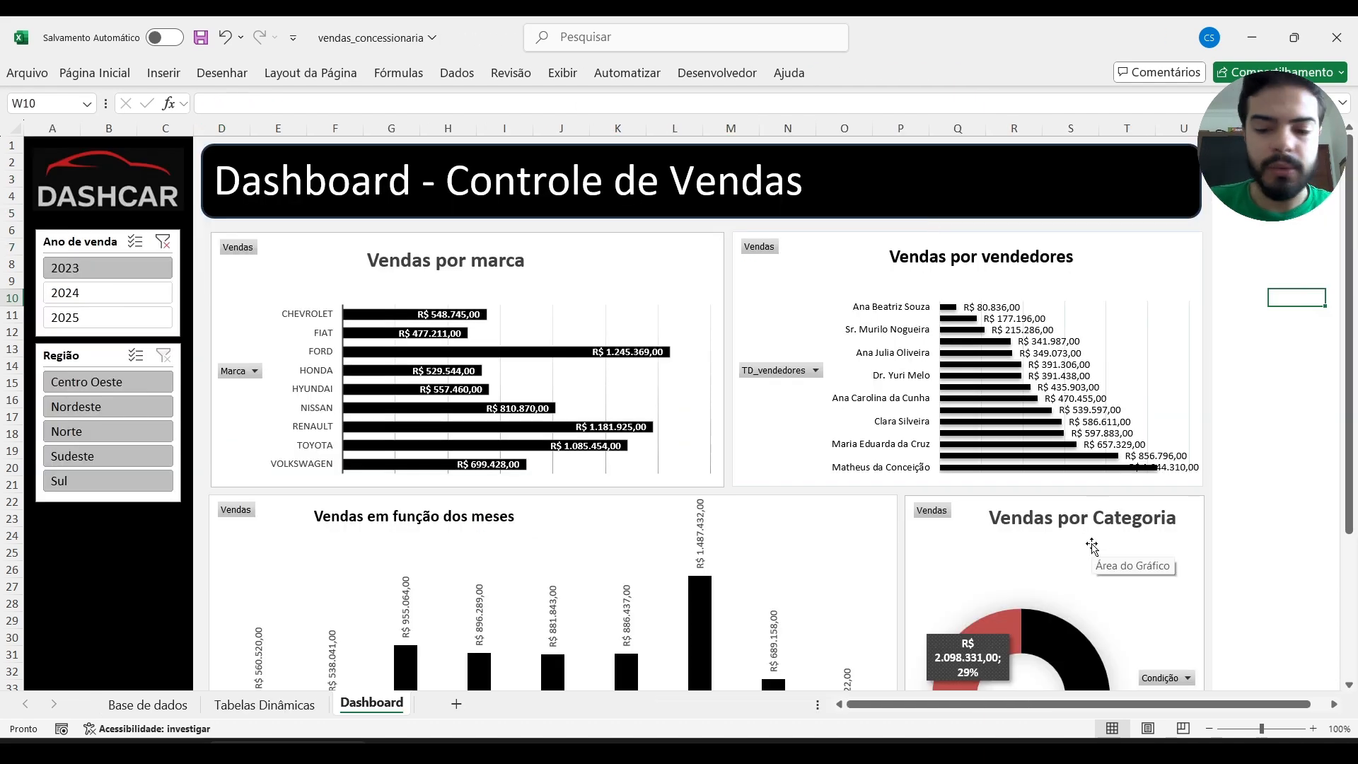
key("alt+Tab")
left_click(173, 177)
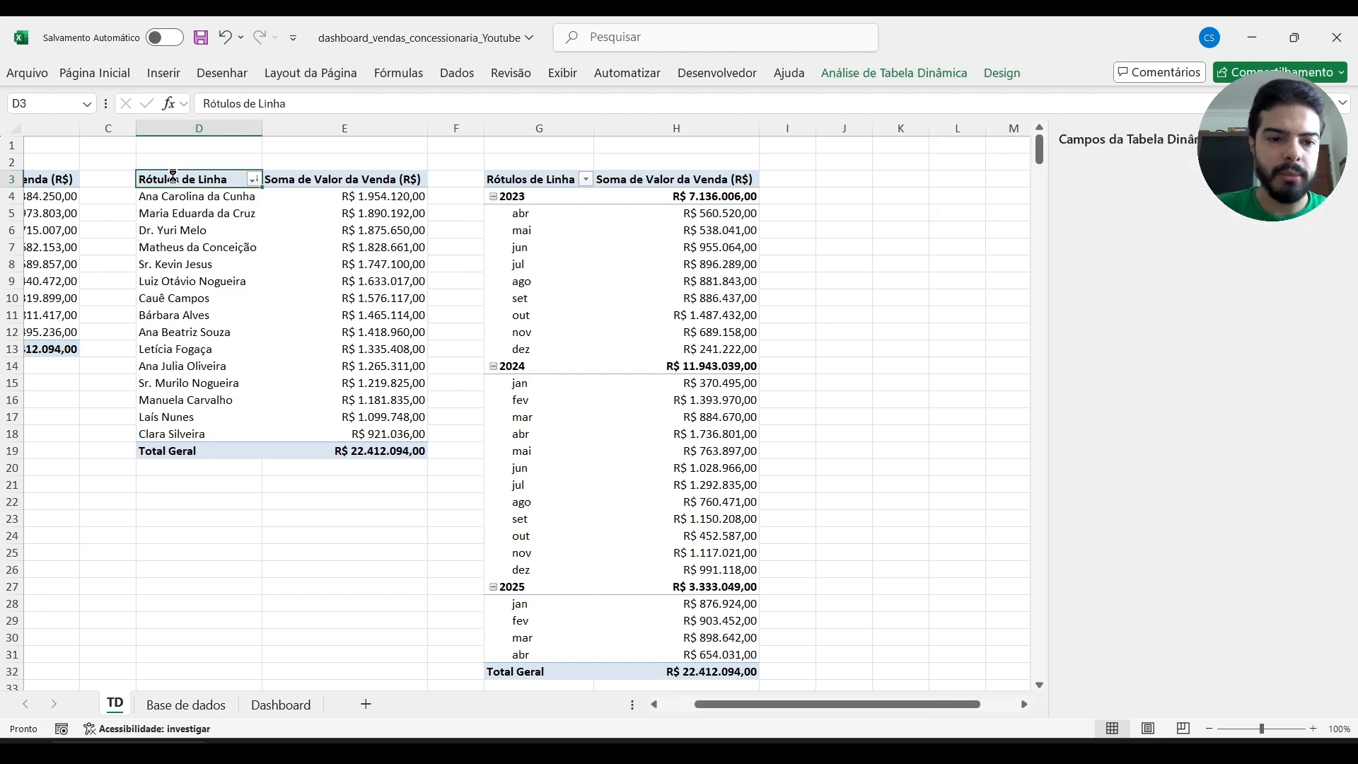
key("ctrl+t")
key("ctrl+c")
key("Right")
key("Right")
key("Right")
key("Right")
key("Right")
key("Right")
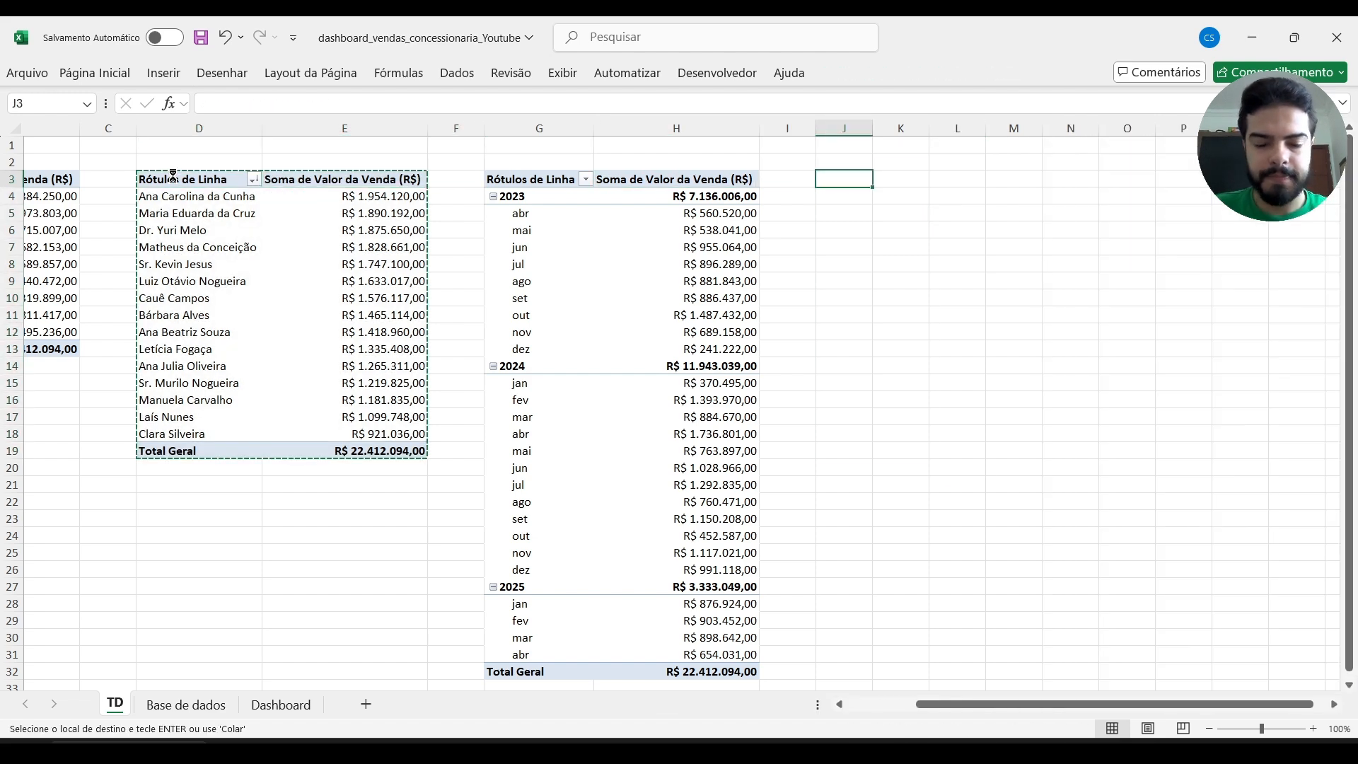
key("Return")
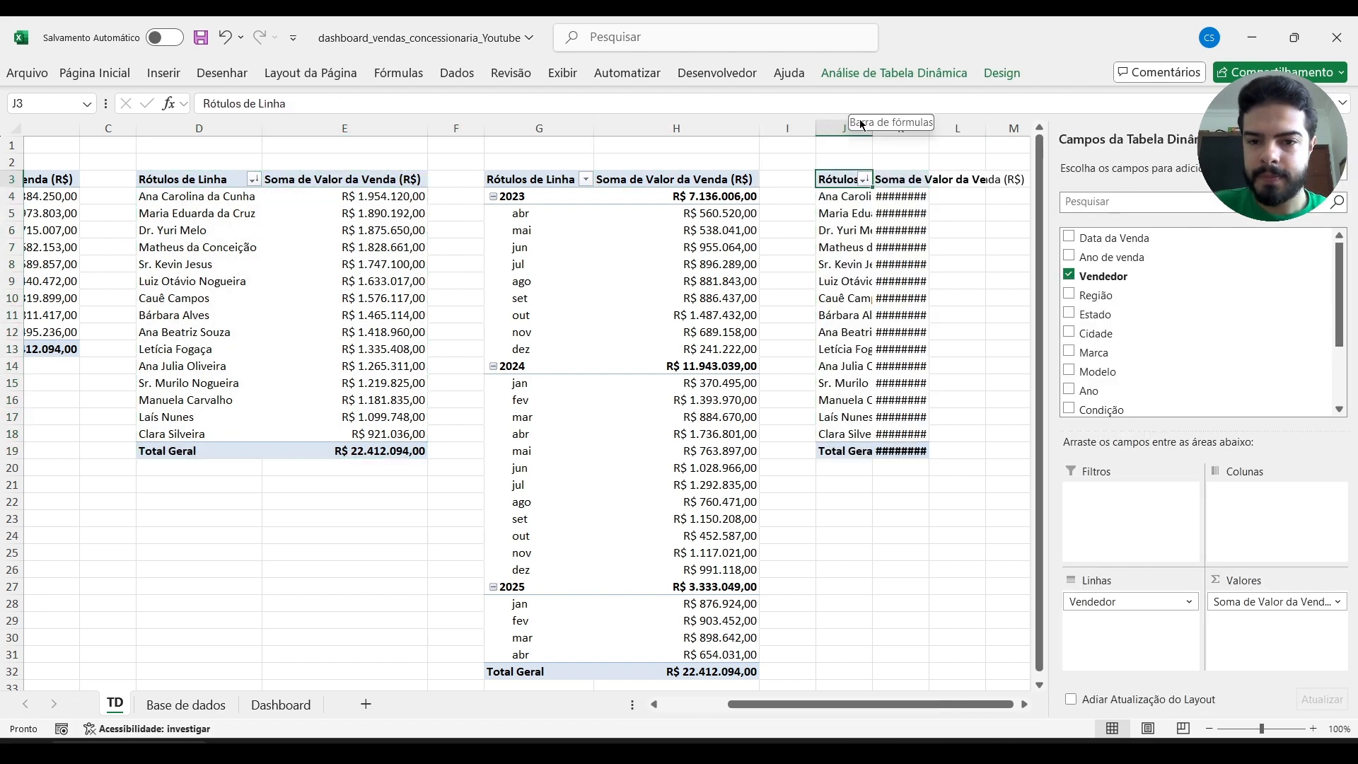
left_click_drag(849, 128, 898, 128)
double_click(873, 125)
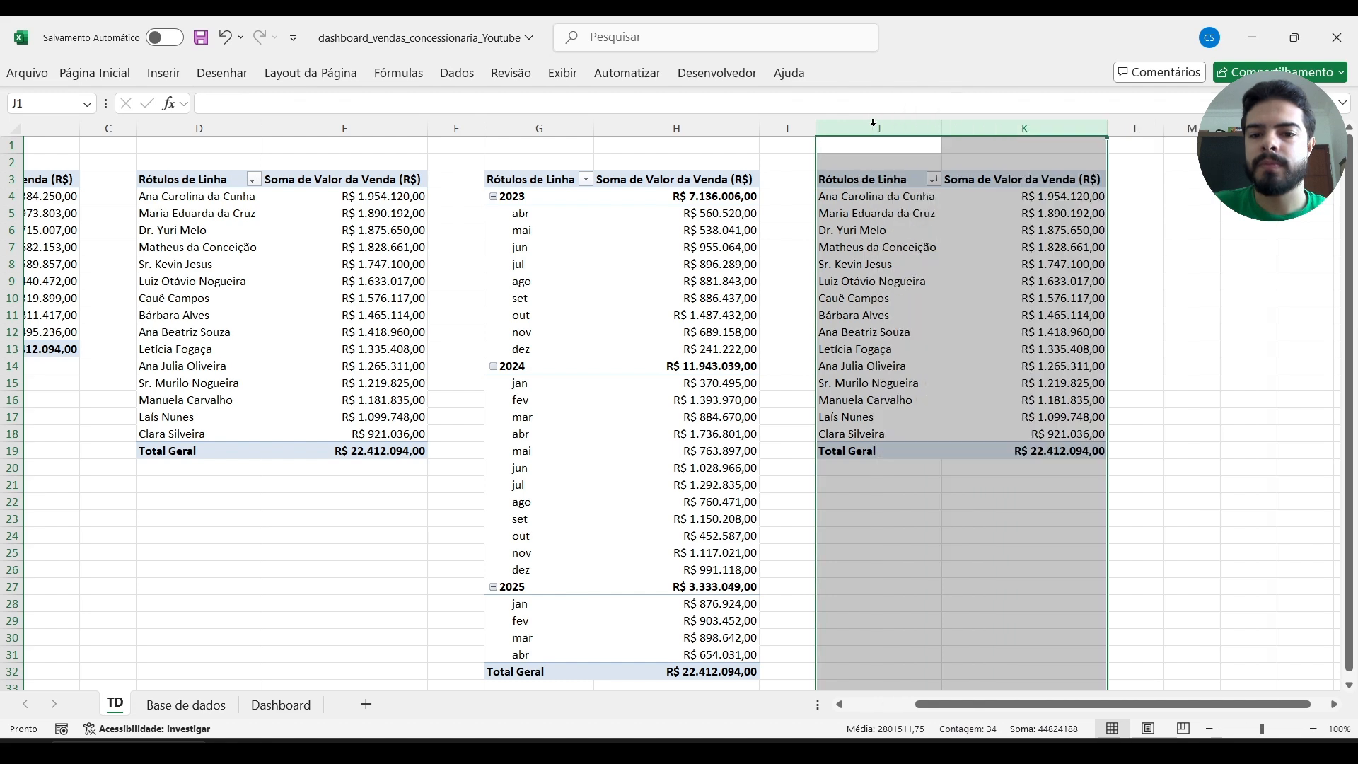
left_click(1188, 232)
Replace Vendedor with Condição in the rows of the fourth pivot table.
left_click(893, 199)
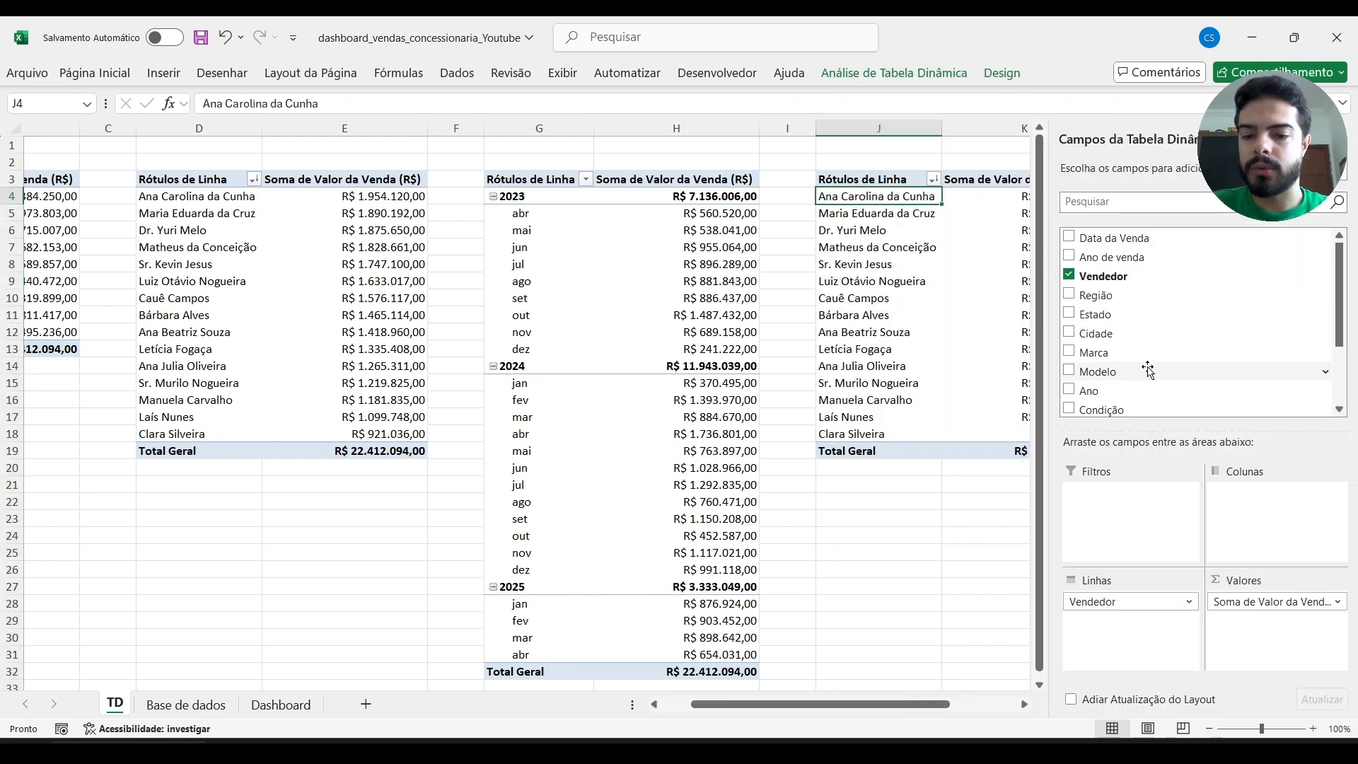
left_click(1070, 276)
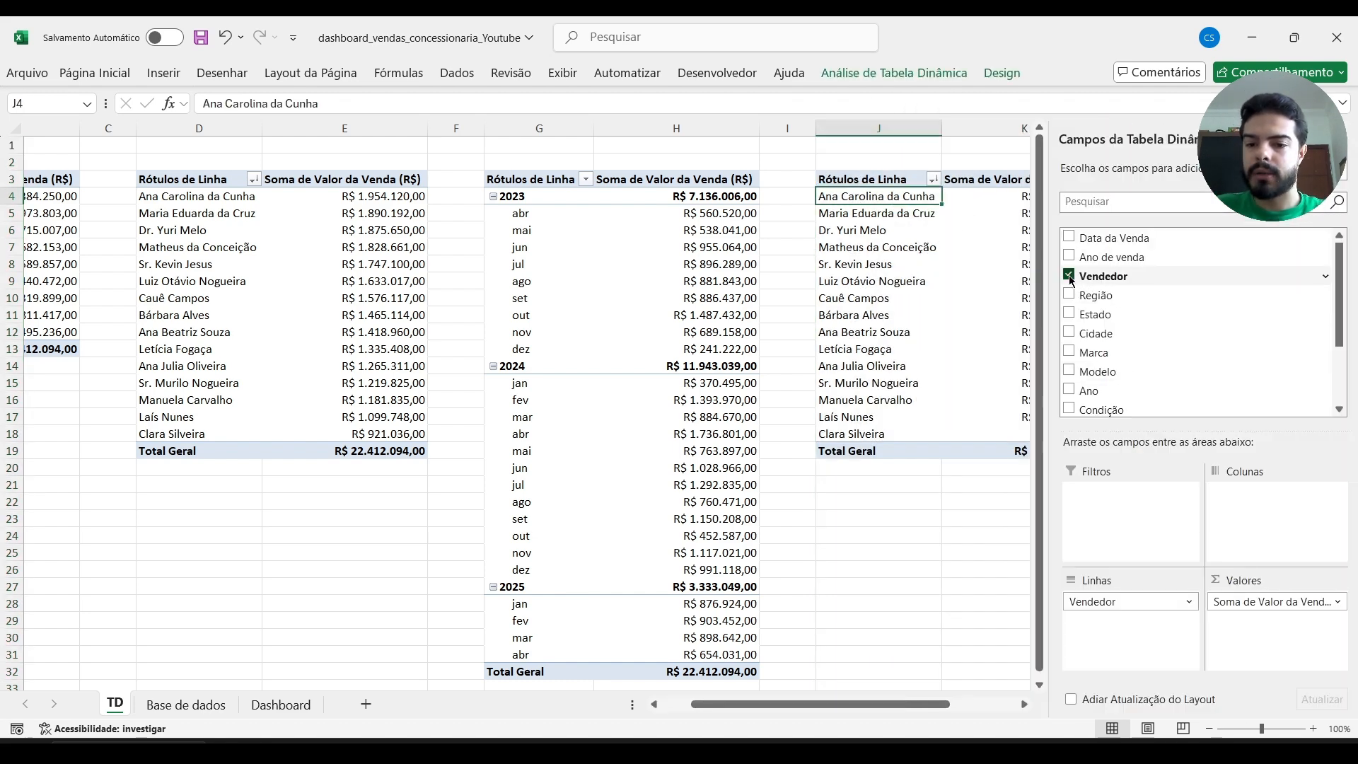
scroll(1090, 289, "down", 1)
scroll(1090, 289, "down", 1)
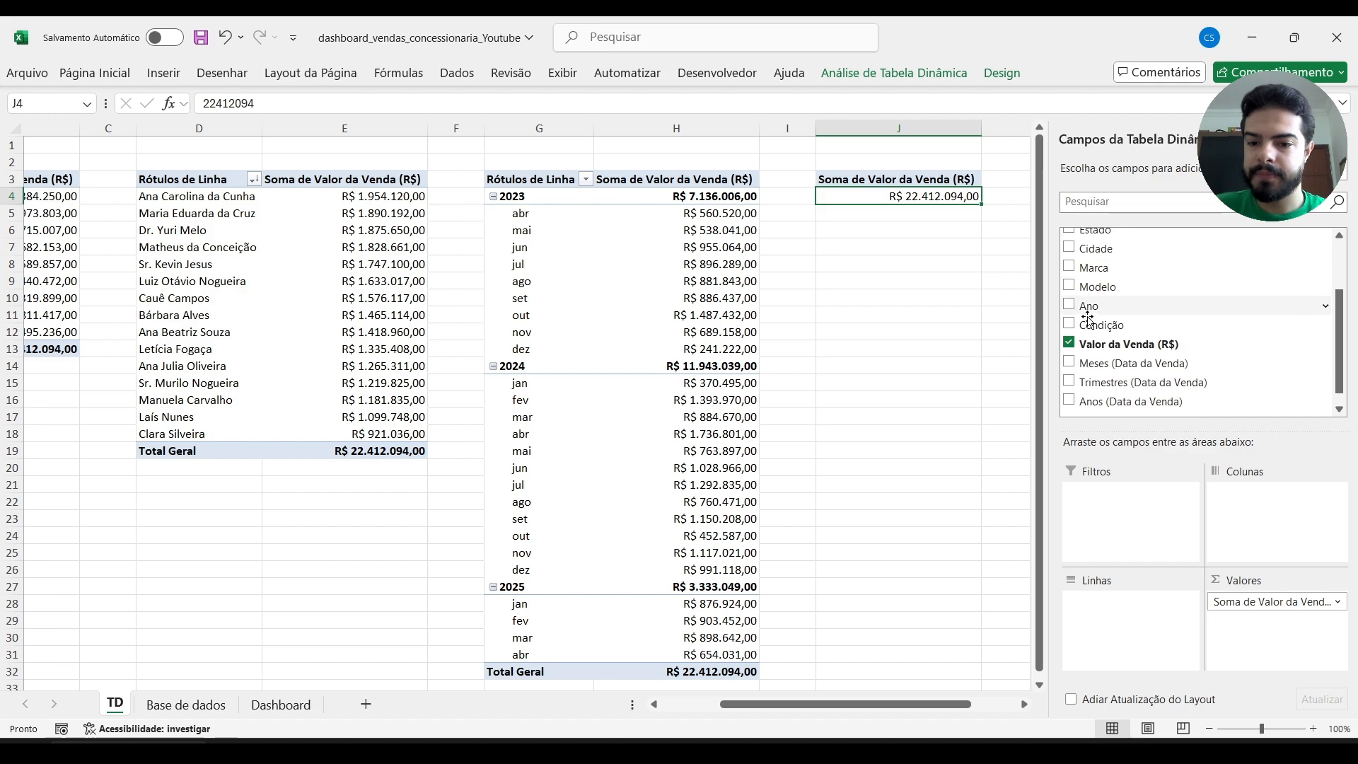
left_click(1069, 325)
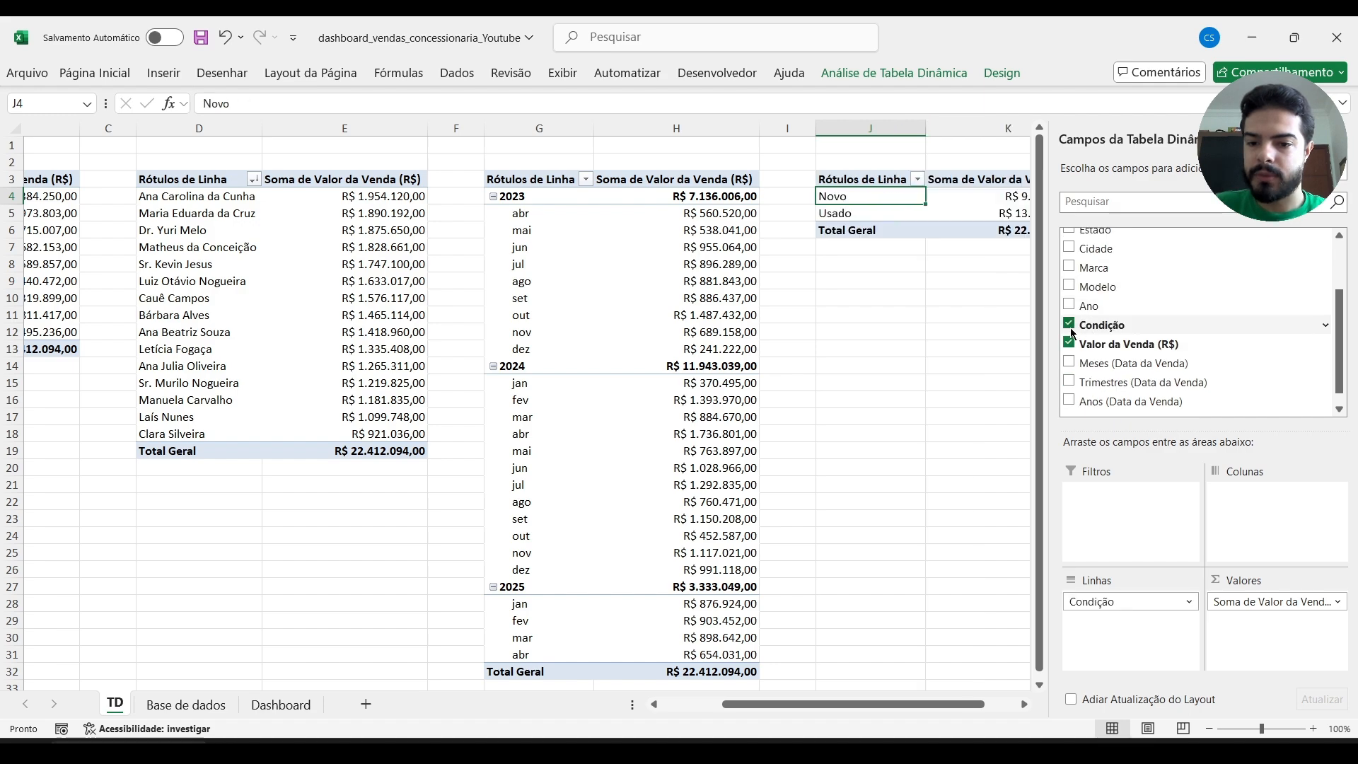
left_click(902, 330)
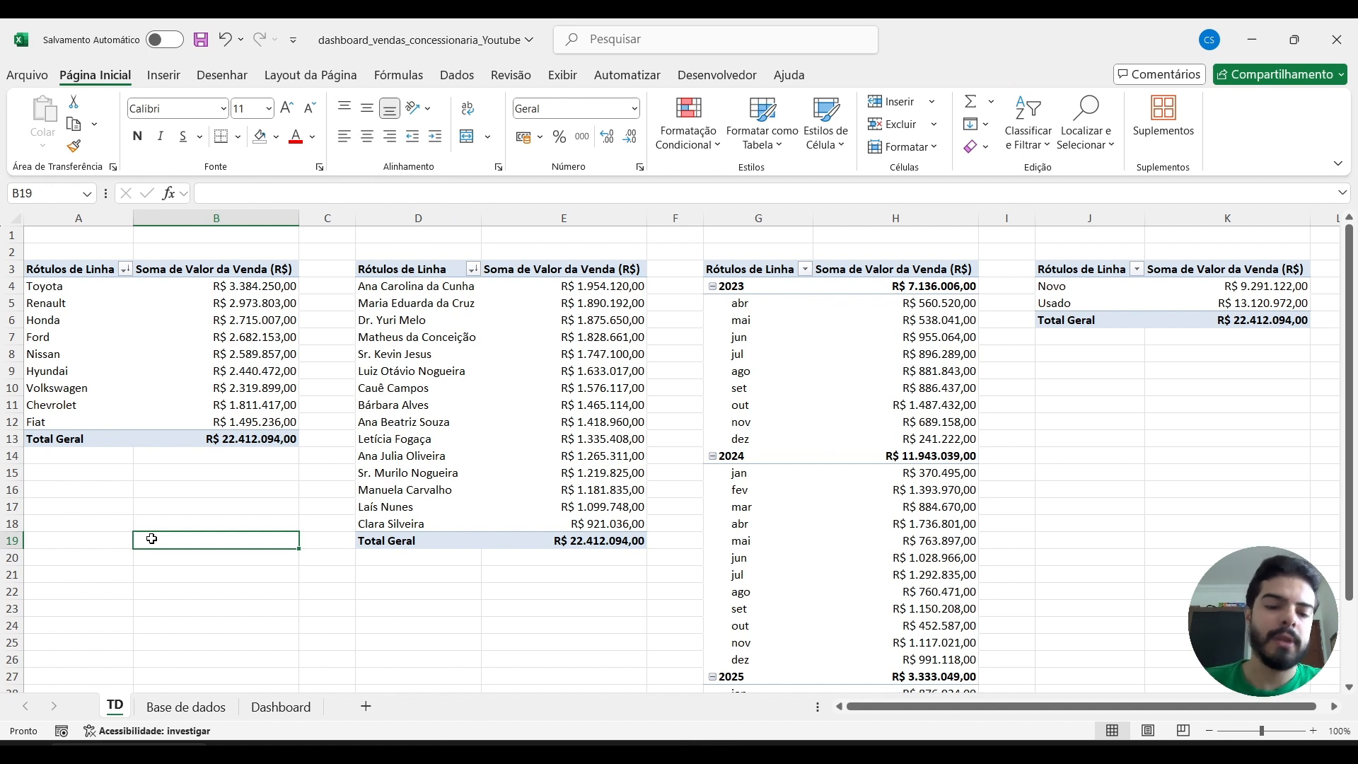
Insert a 2D clustered bar pivot chart from the brand pivot table and place it below that table.
key("Up")
key("Up")
key("Up")
key("Up")
key("Up")
key("Up")
key("ctrl+a")
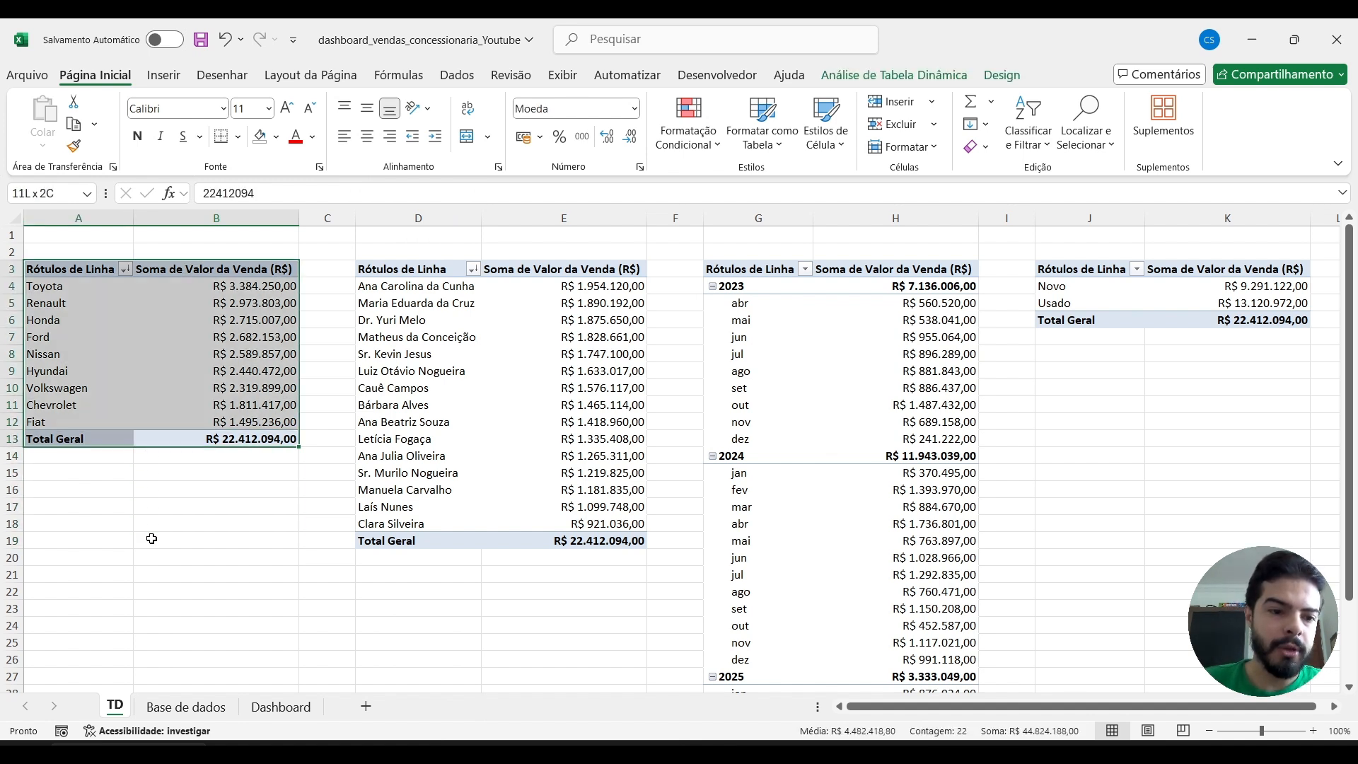
left_click(164, 75)
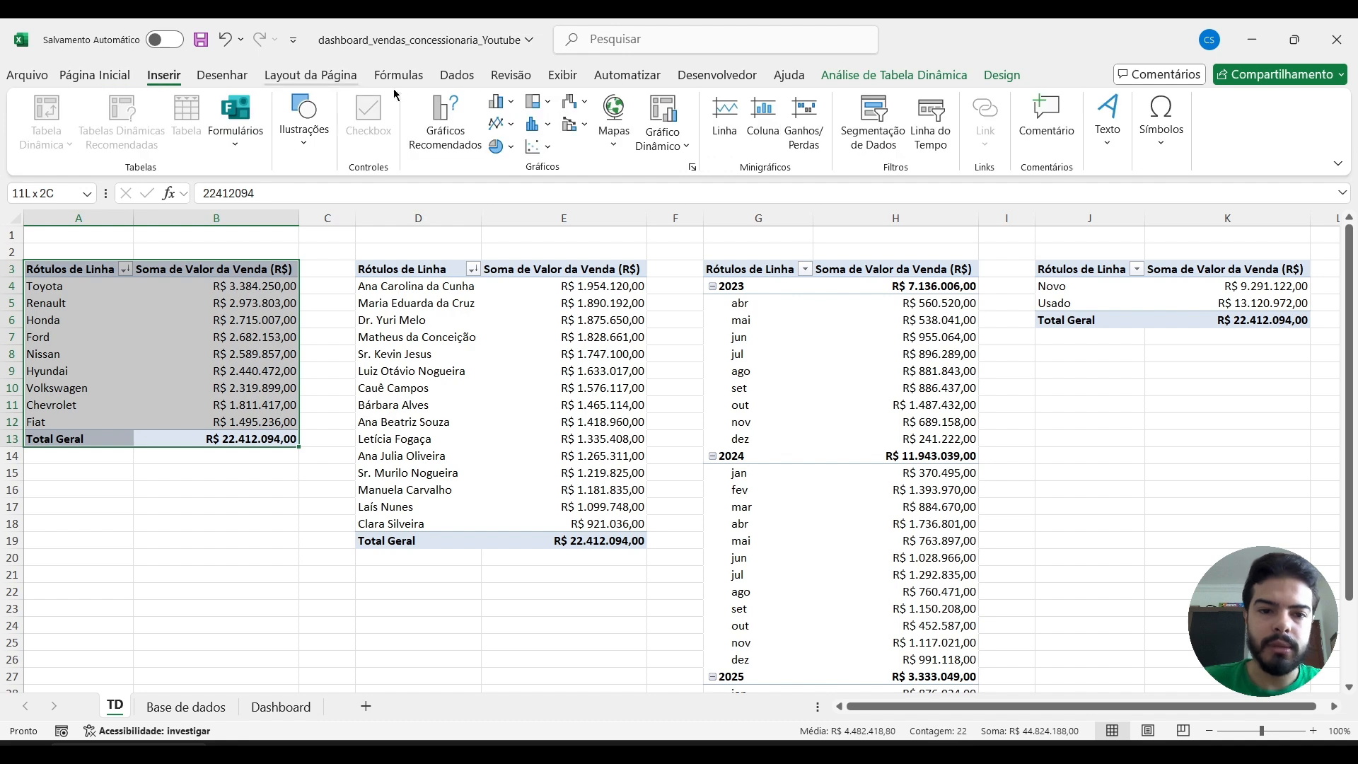
left_click(519, 103)
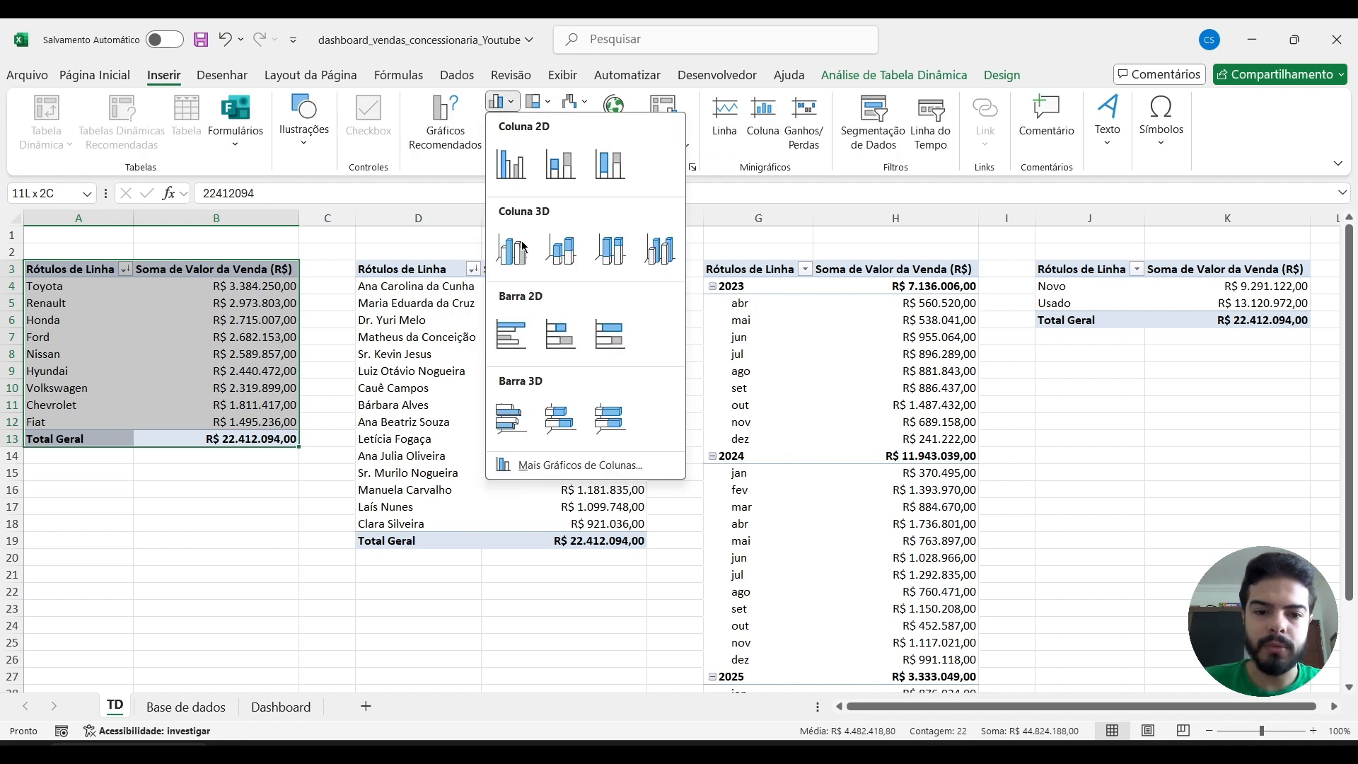
left_click(511, 333)
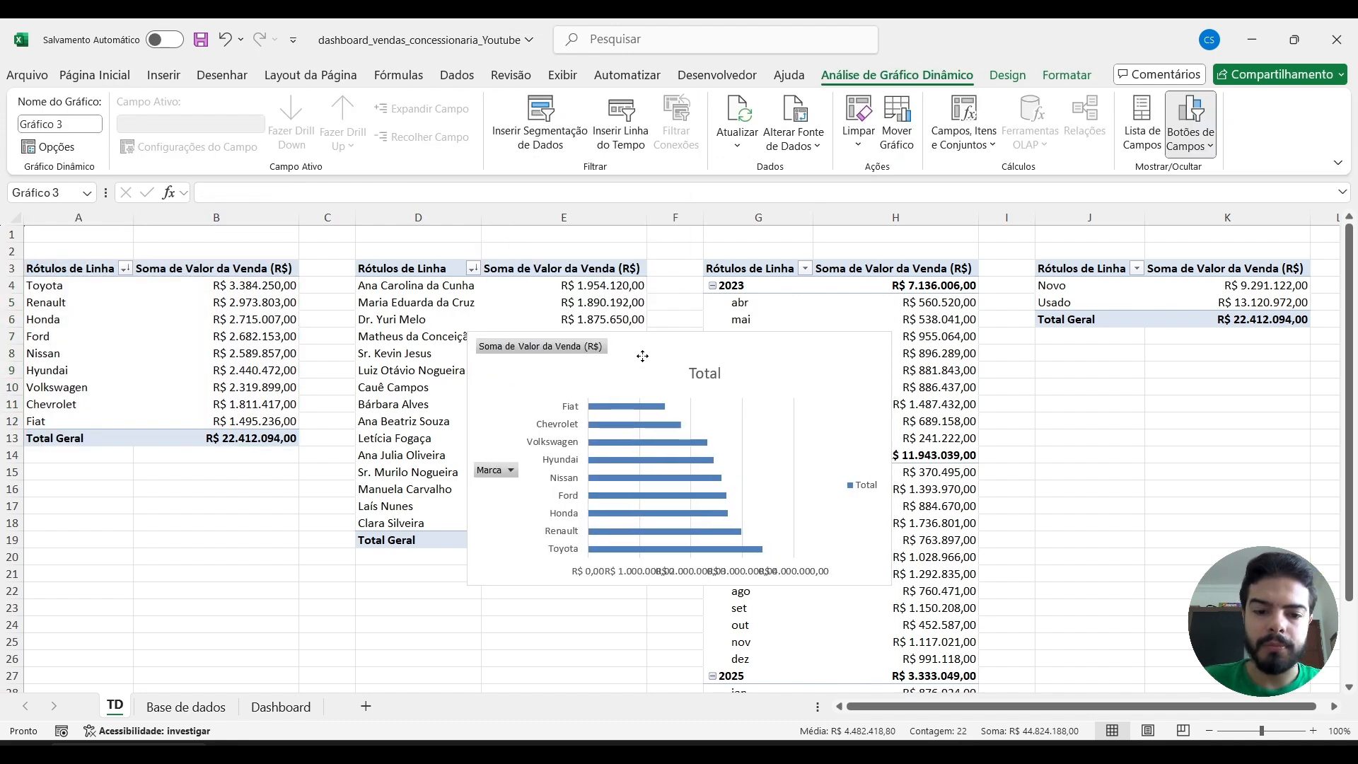
left_click_drag(643, 355, 509, 278)
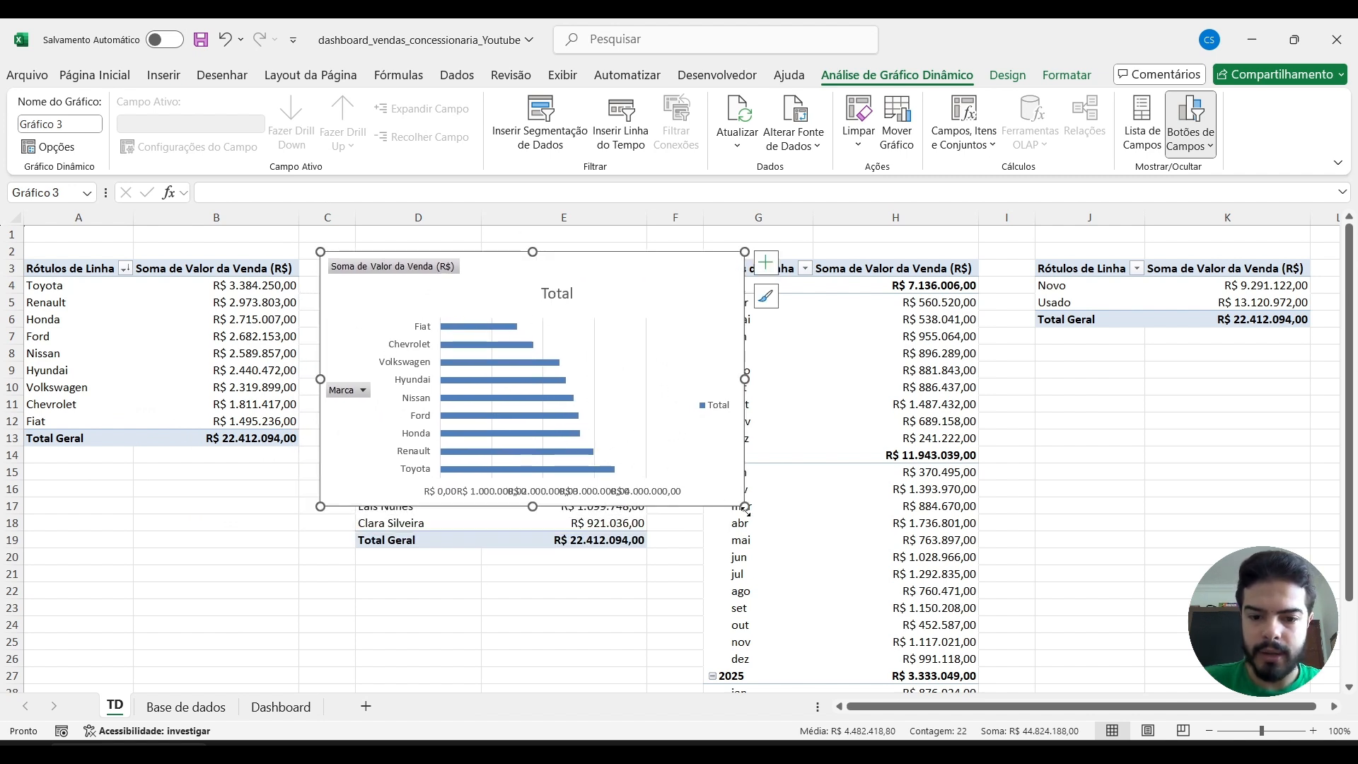
double_click(816, 570)
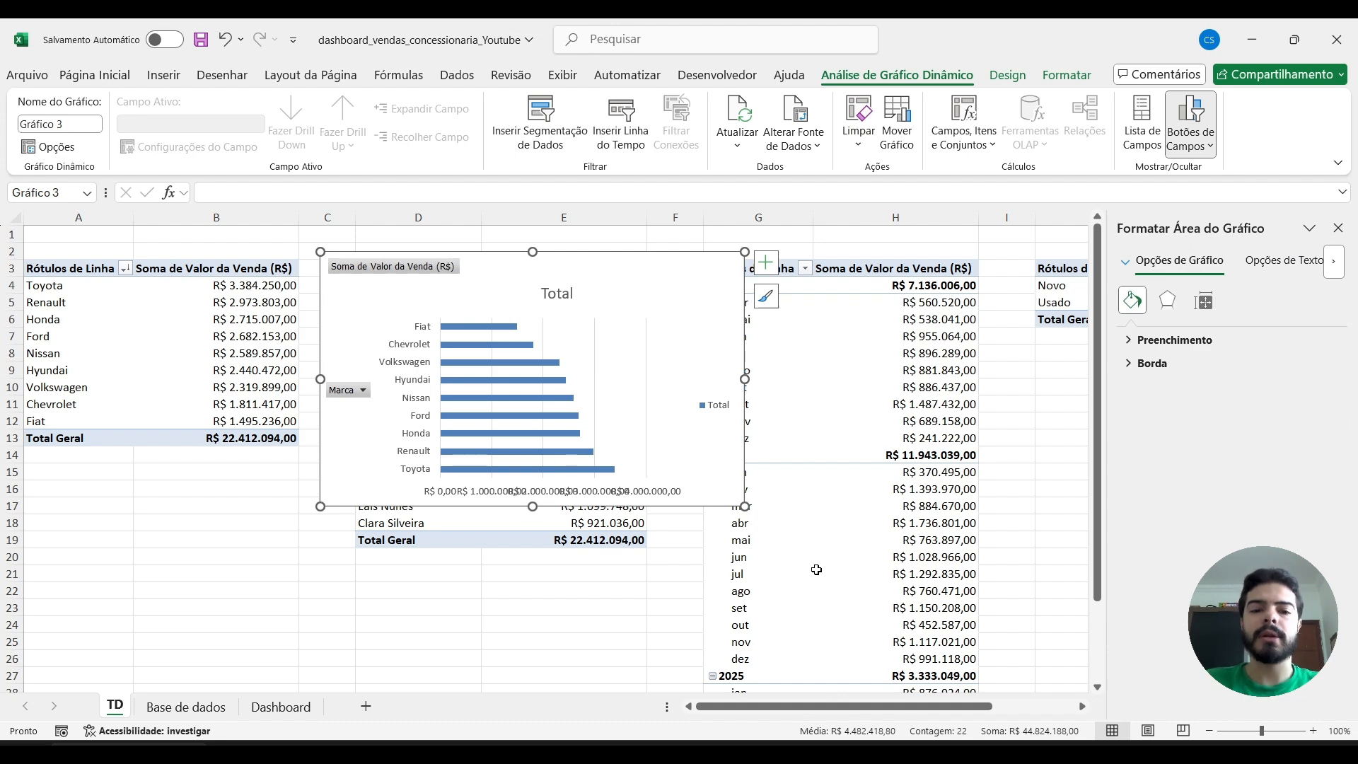
left_click_drag(474, 264, 206, 513)
Filter the brand pivot table to Chevrolet and Fiat only and check the bar chart.
left_click(120, 274)
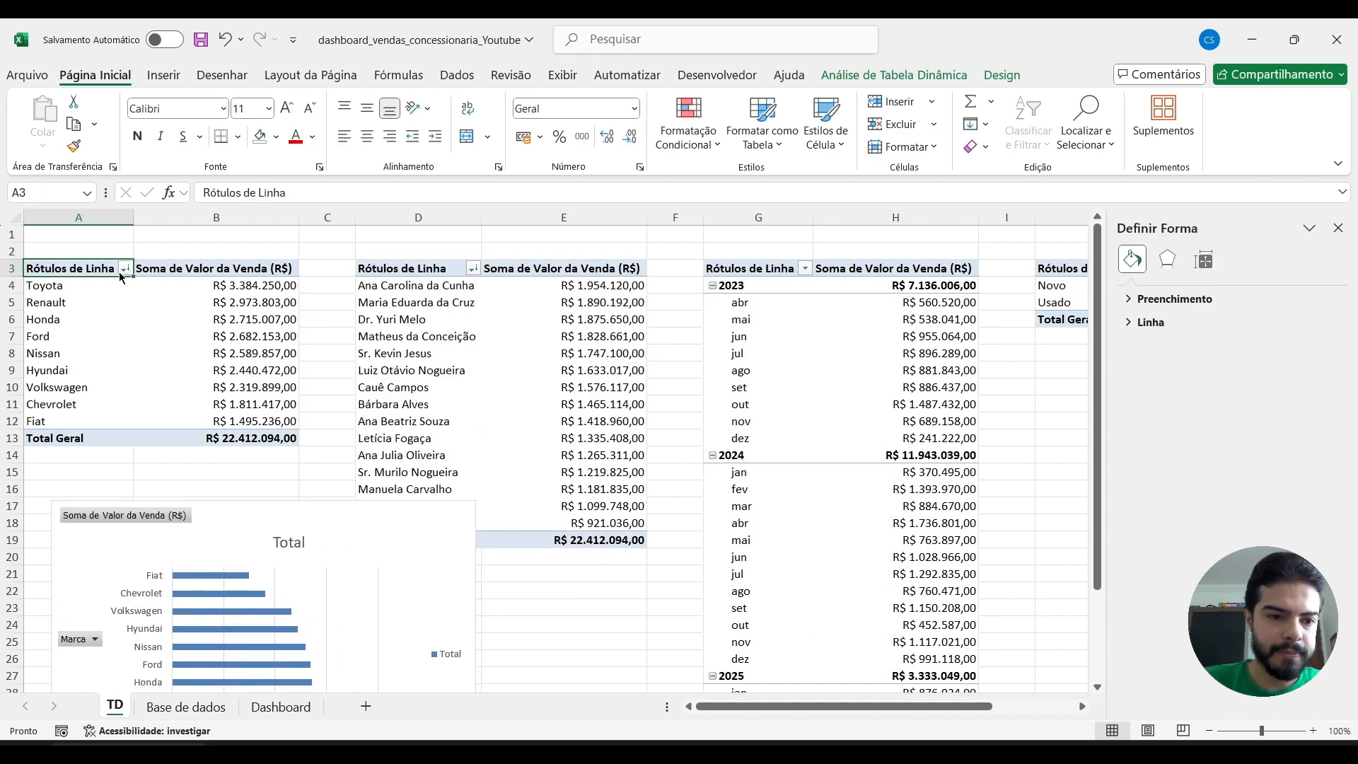
left_click(125, 269)
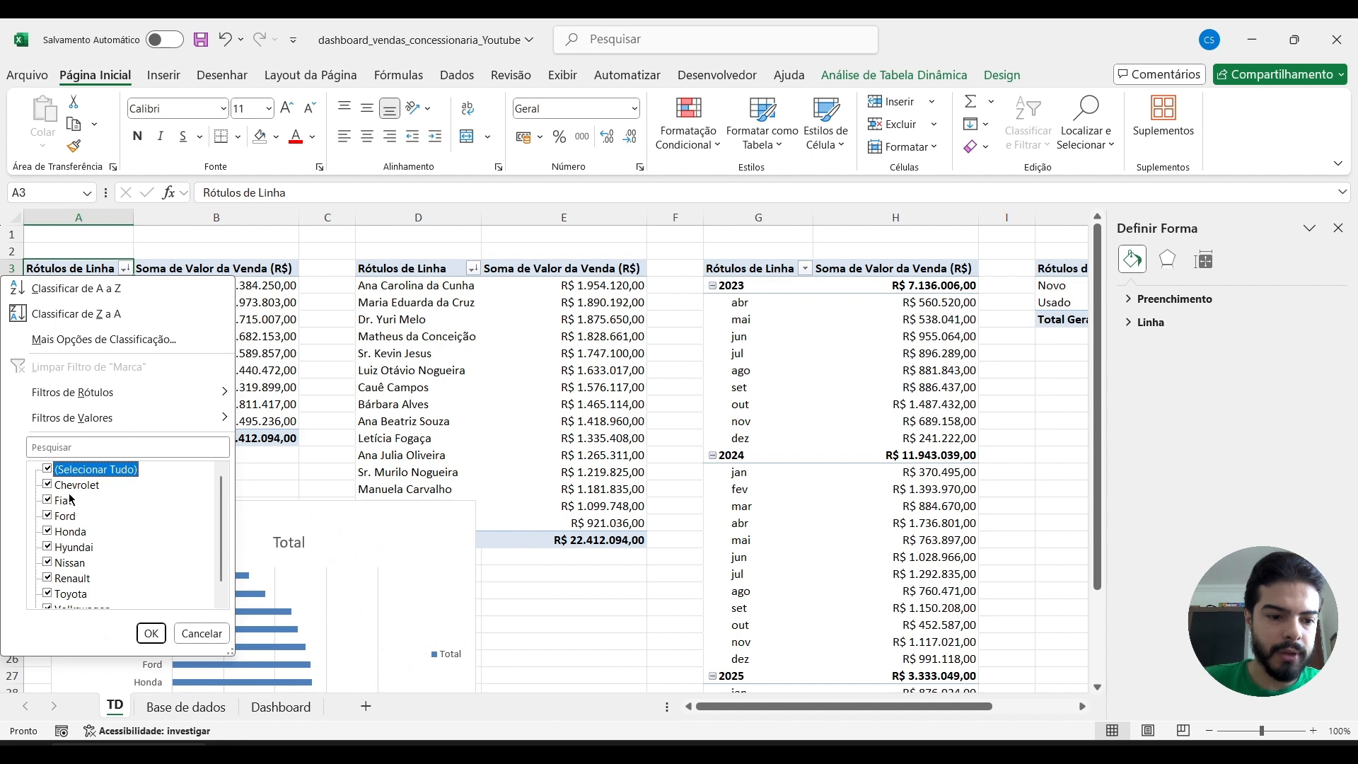
left_click(48, 470)
left_click(49, 486)
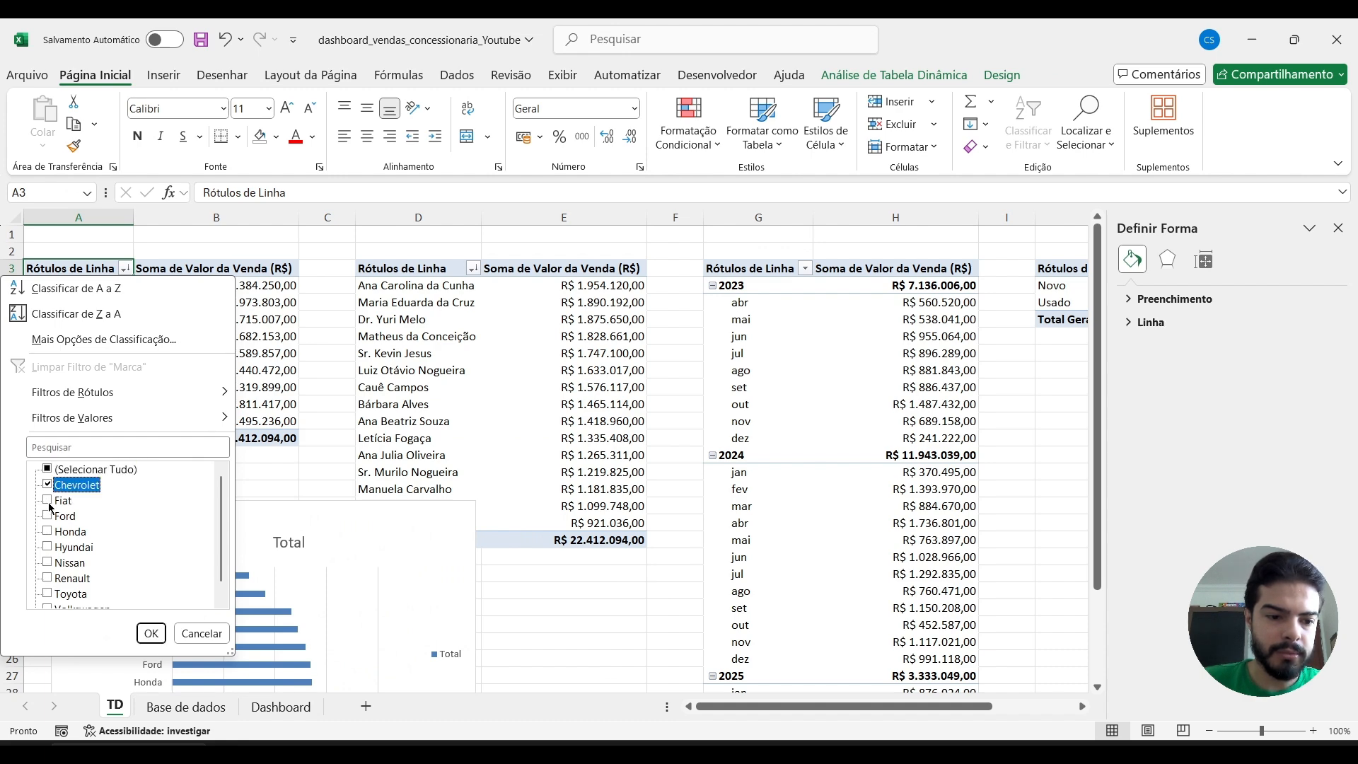
left_click(48, 501)
left_click(151, 633)
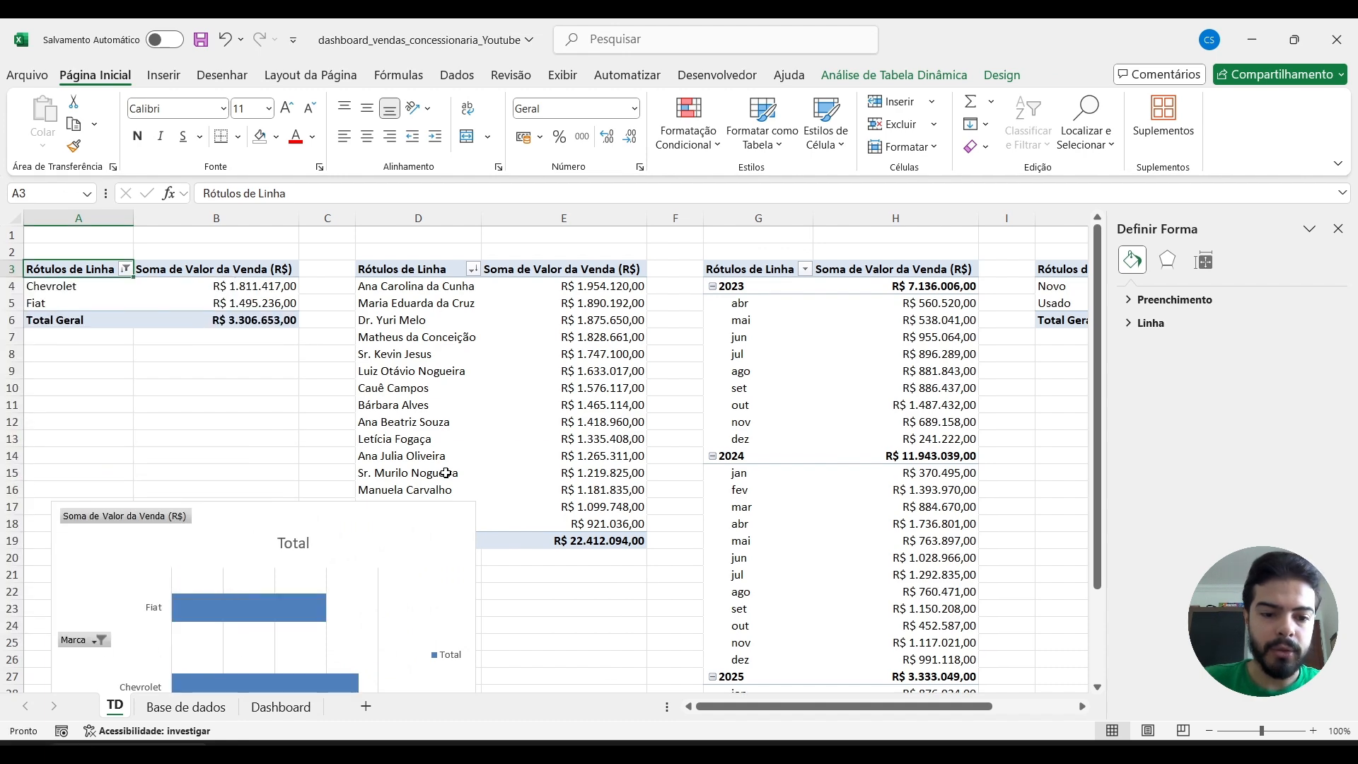
scroll(445, 473, "down", 2)
scroll(446, 473, "up", 2)
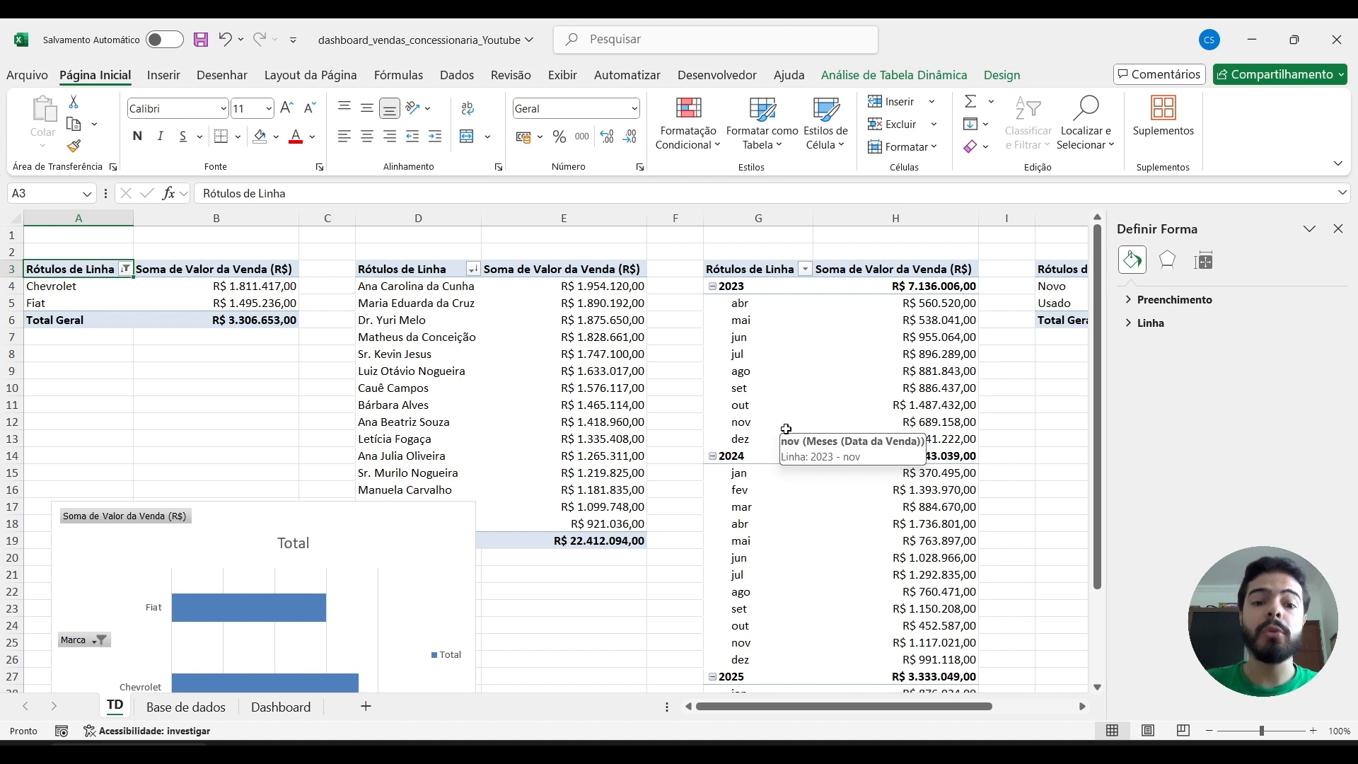
Select all brands again in the brand pivot table's row label filter.
left_click(125, 269)
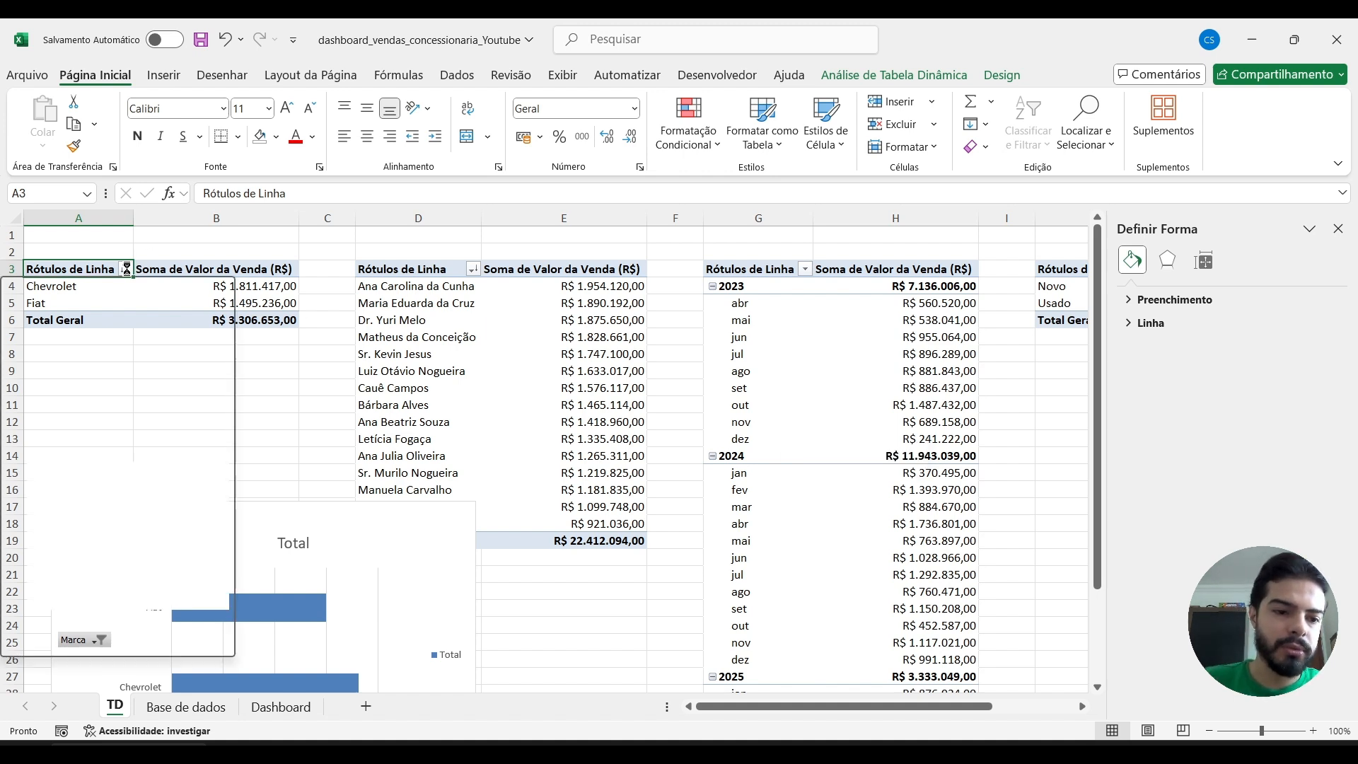
left_click(61, 472)
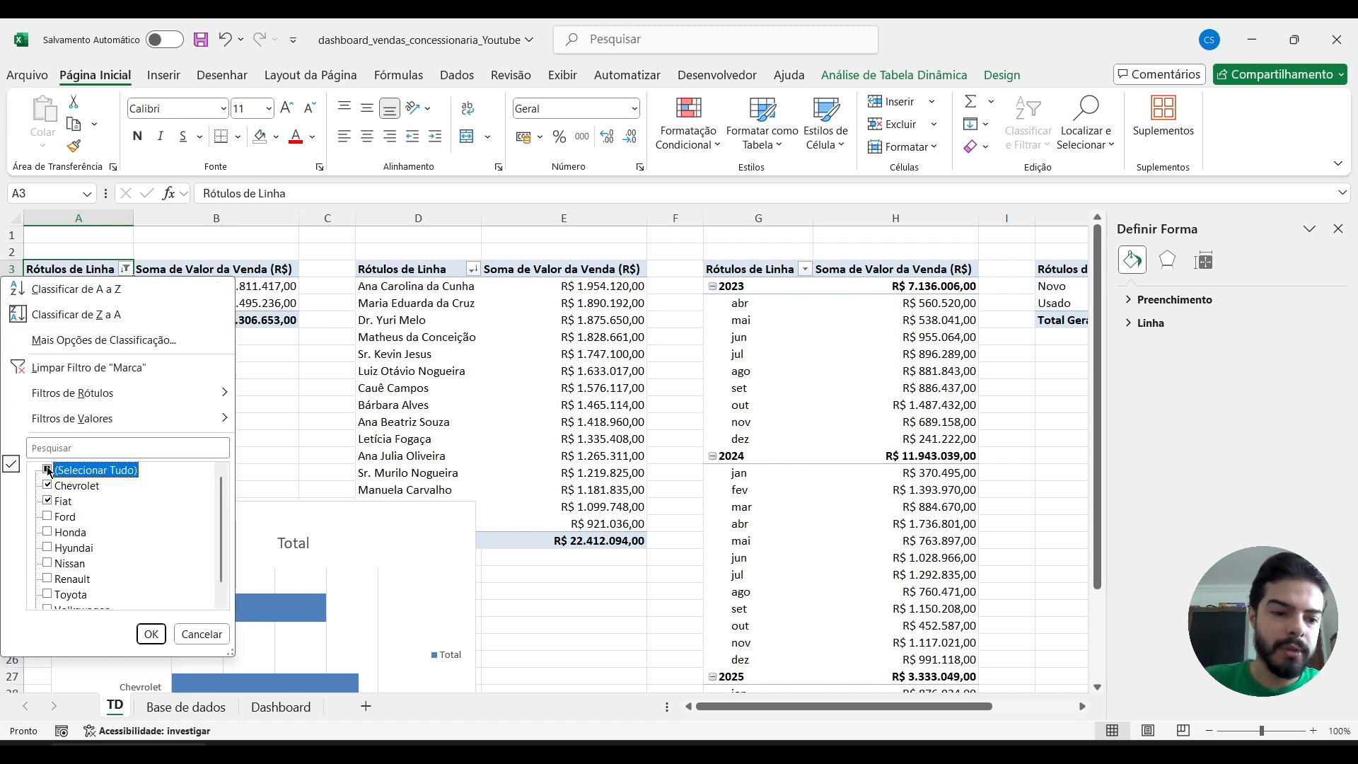
left_click(151, 634)
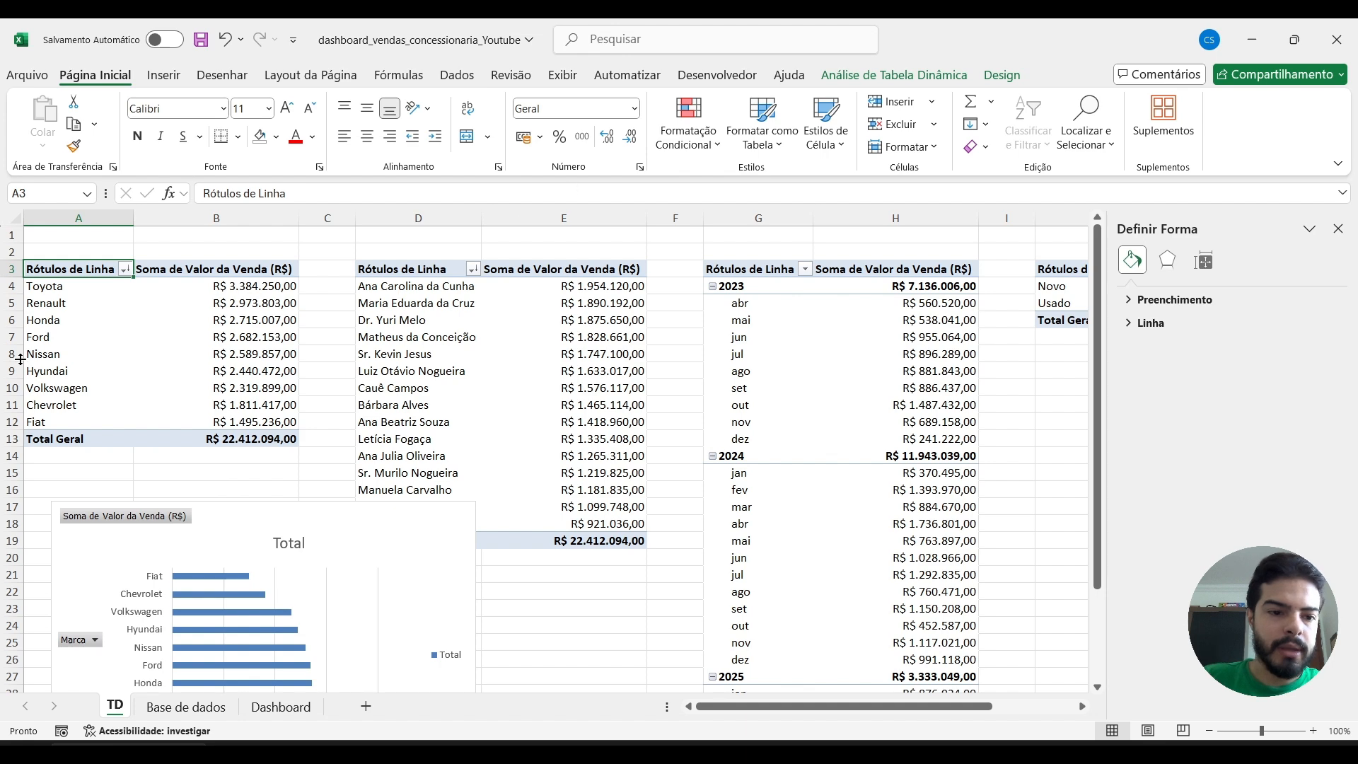
Insert a Vendedor slicer for the brand pivot table and place it over the year-and-month pivot table.
left_click(880, 75)
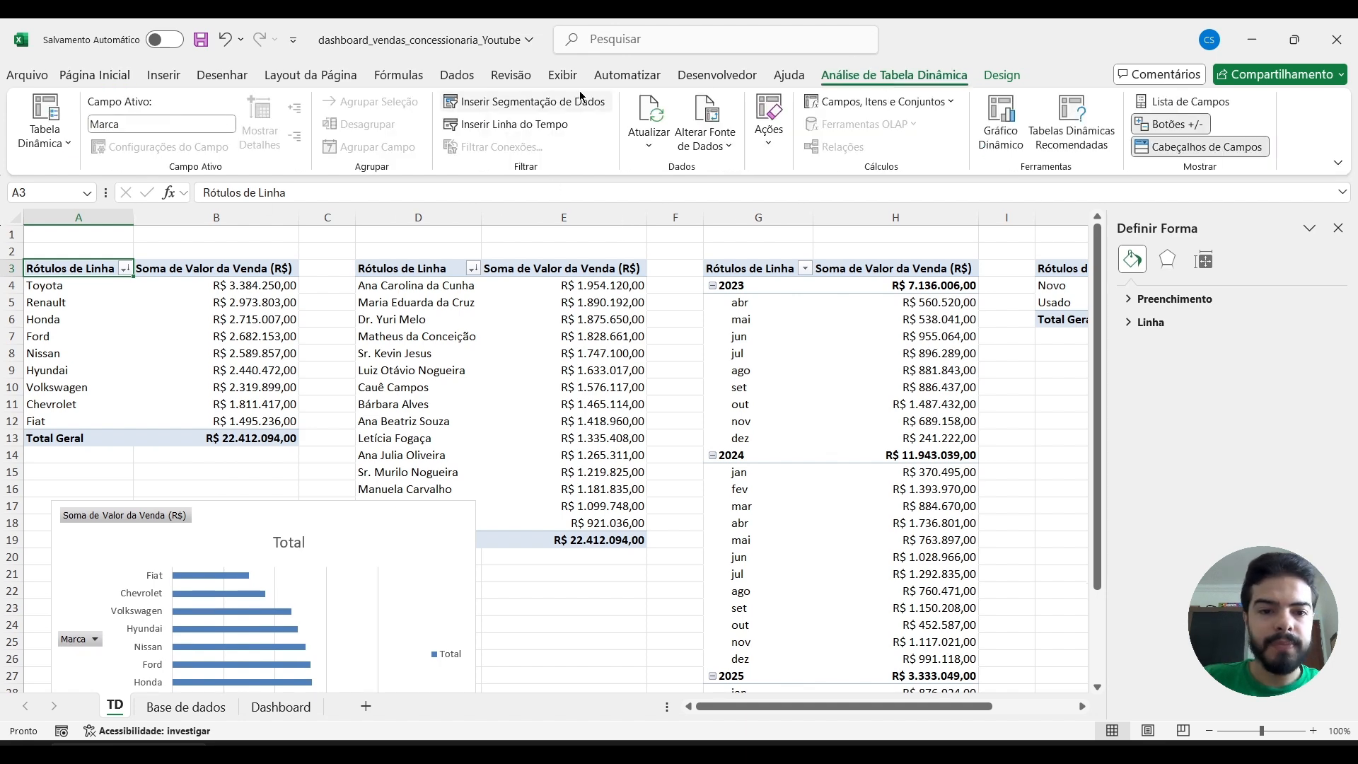
left_click(520, 106)
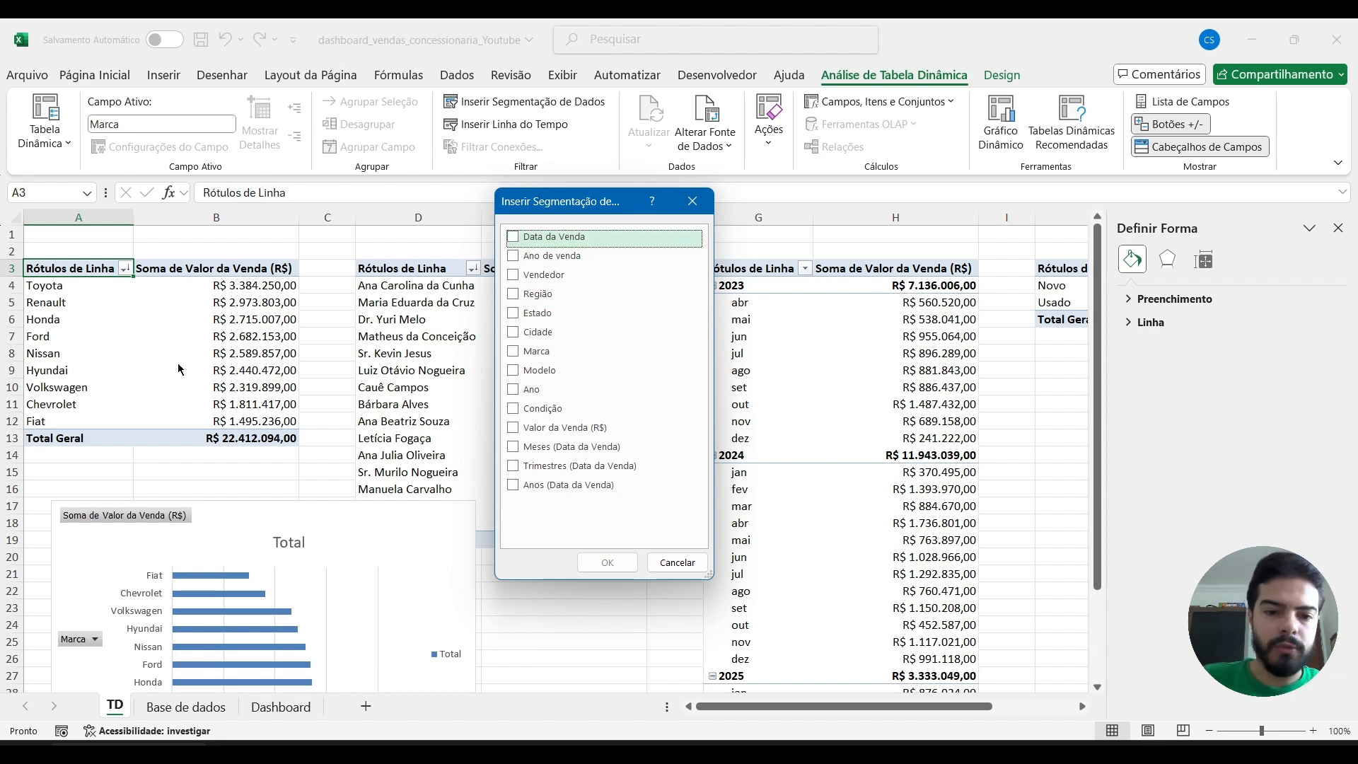
left_click(514, 275)
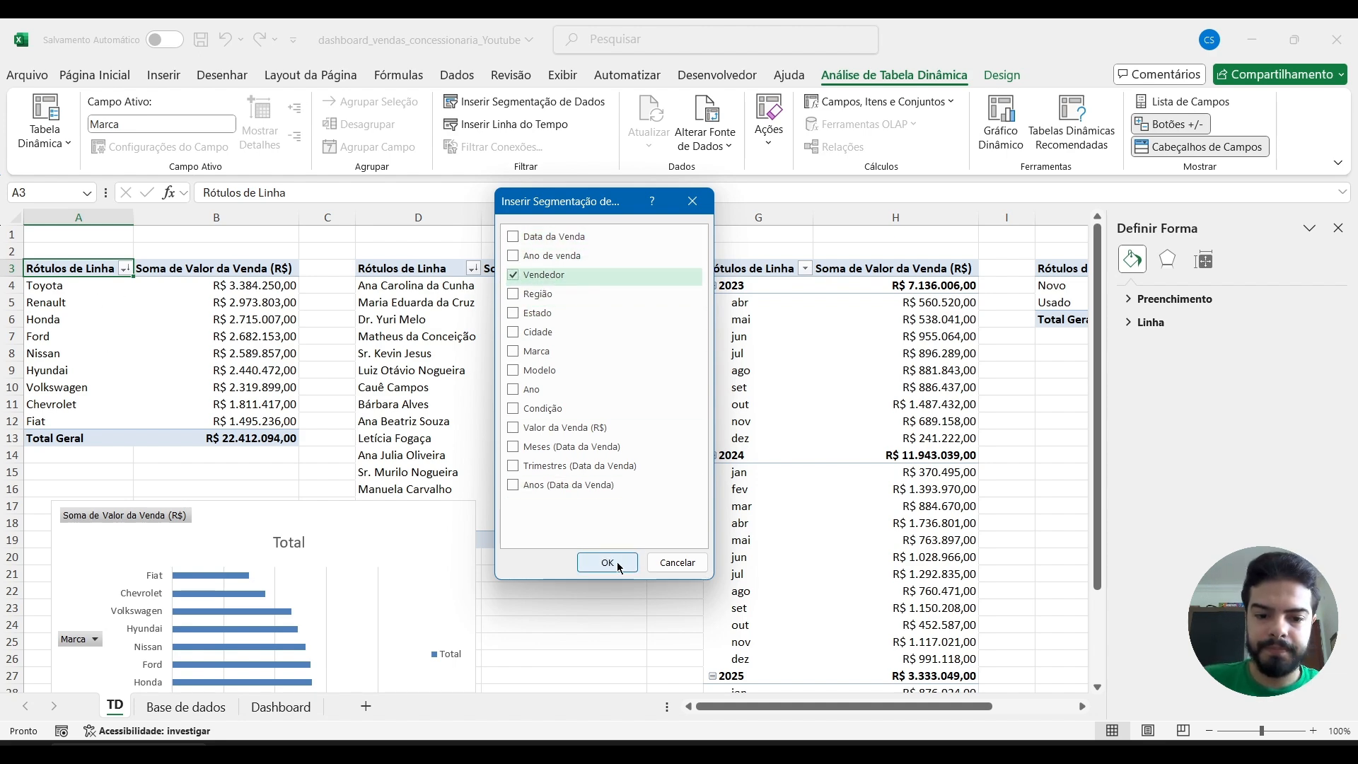
left_click(608, 563)
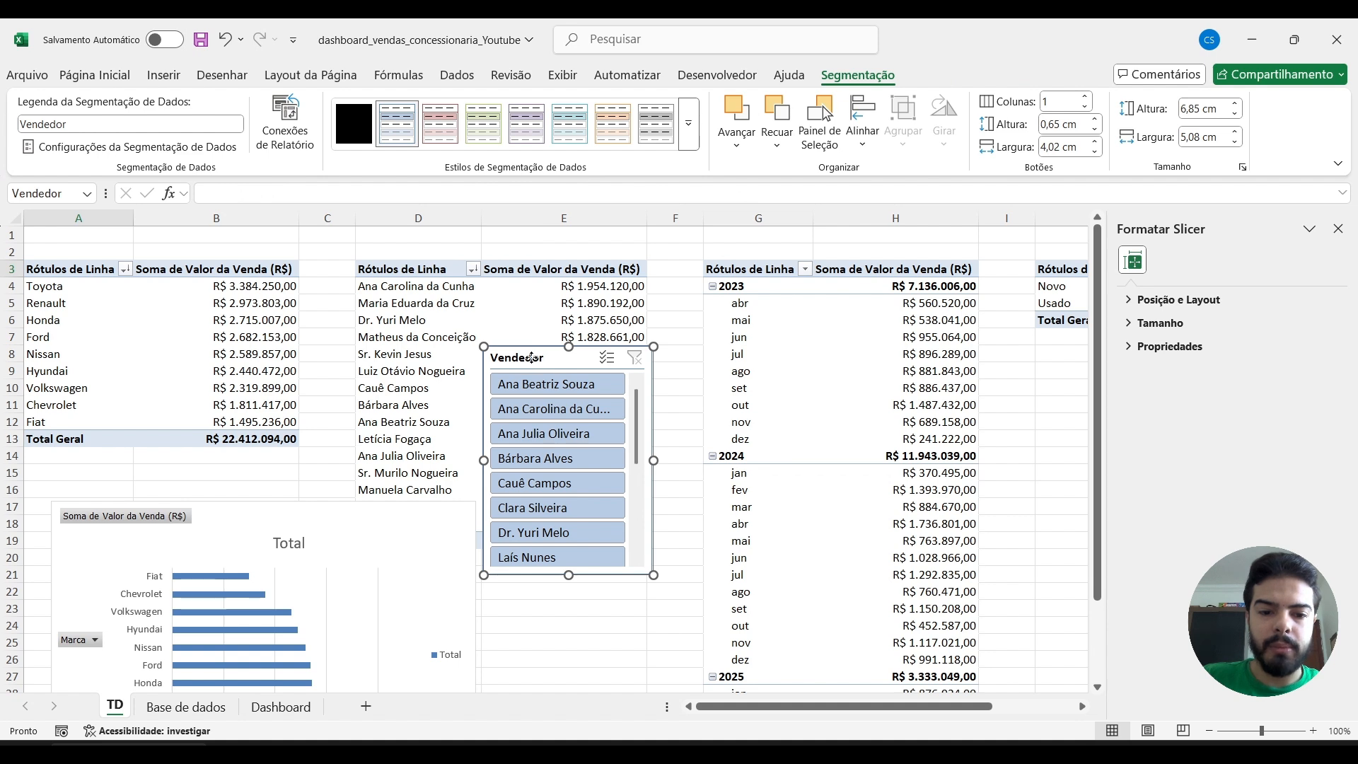
left_click_drag(532, 358, 745, 311)
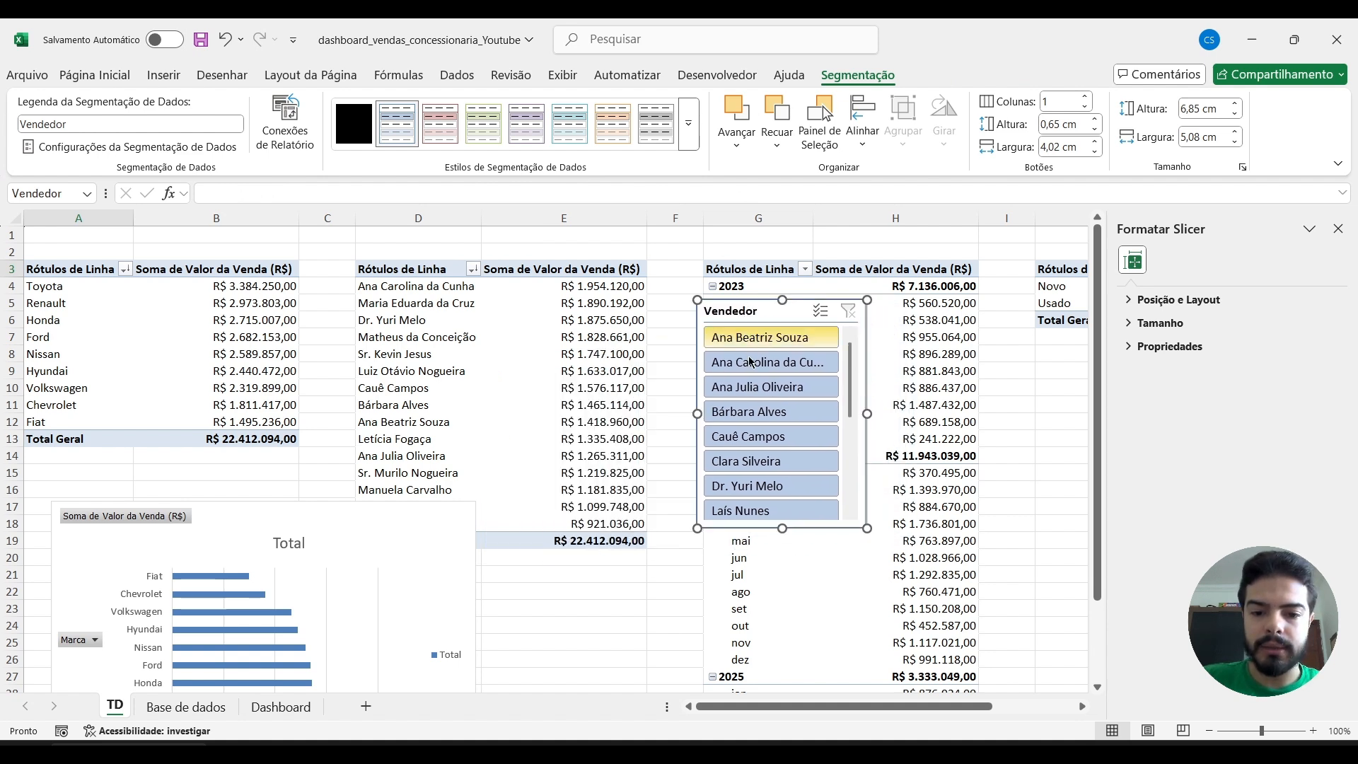
Try the Vendedor slicer with the third and fifth sellers, check the brand chart, and clear the slicer filter.
left_click(753, 387)
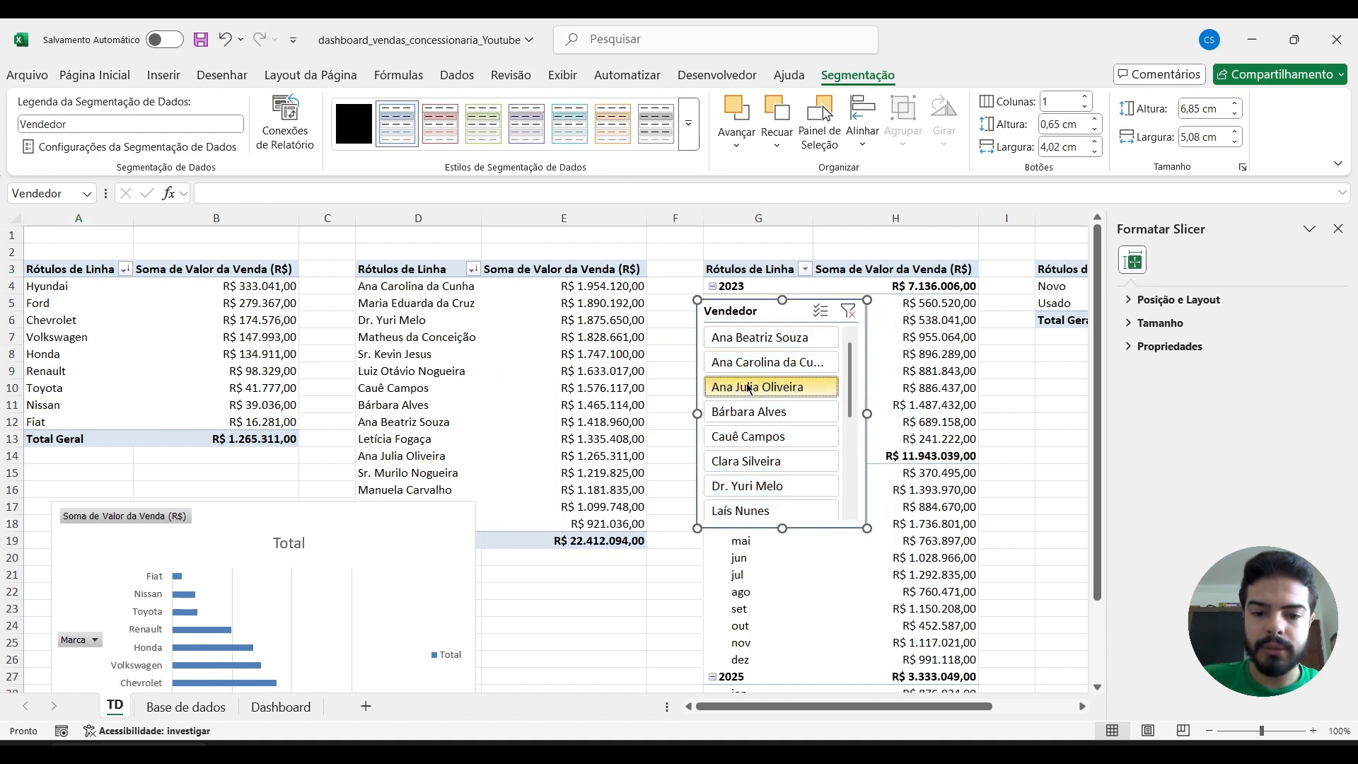
left_click(757, 439, "ctrl")
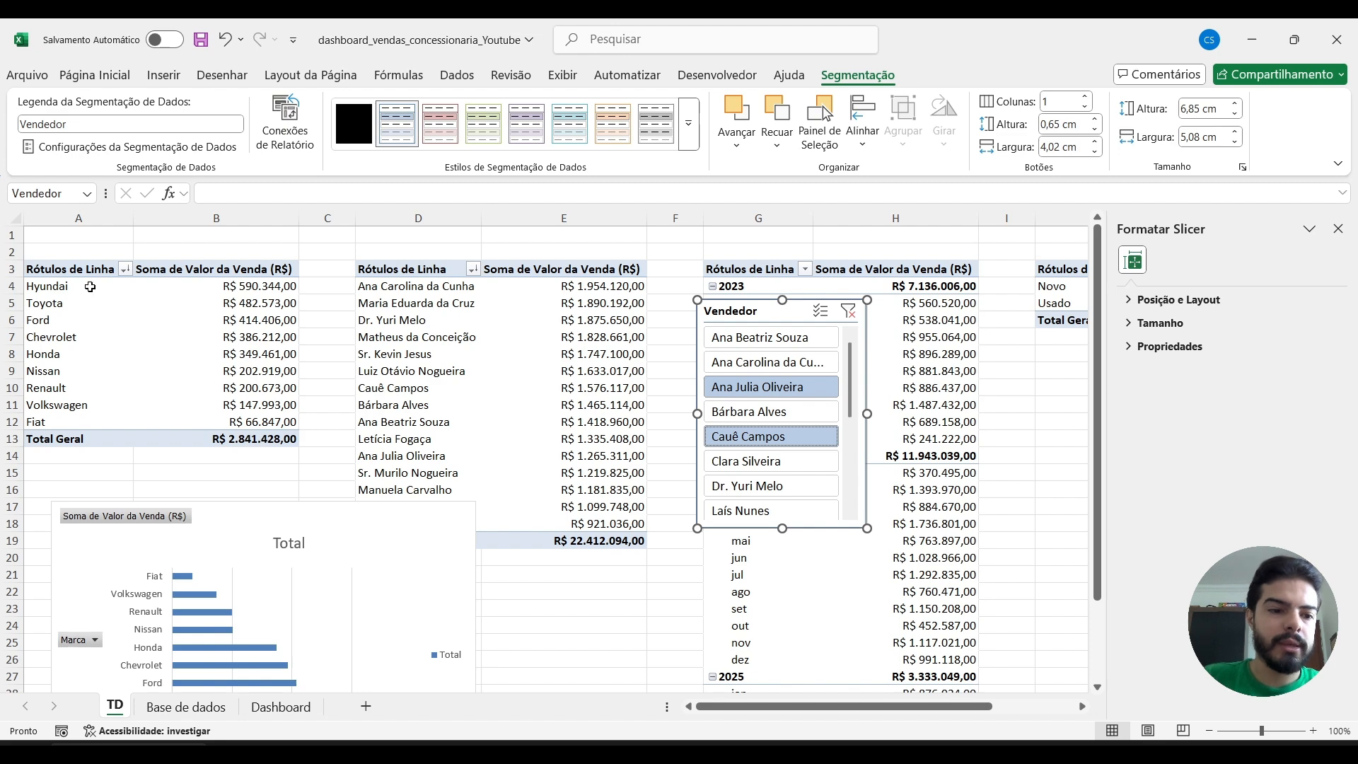
left_click(733, 389, "ctrl")
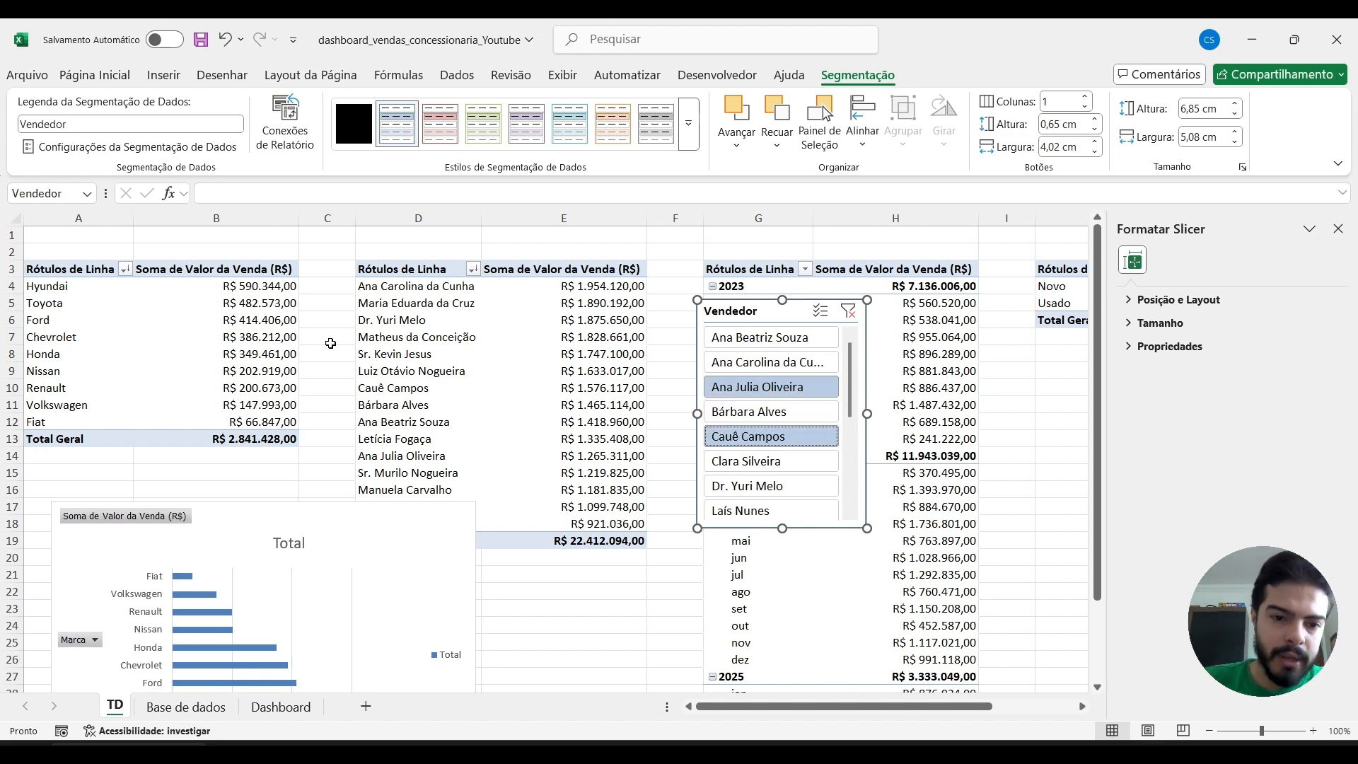
scroll(331, 343, "down", 3)
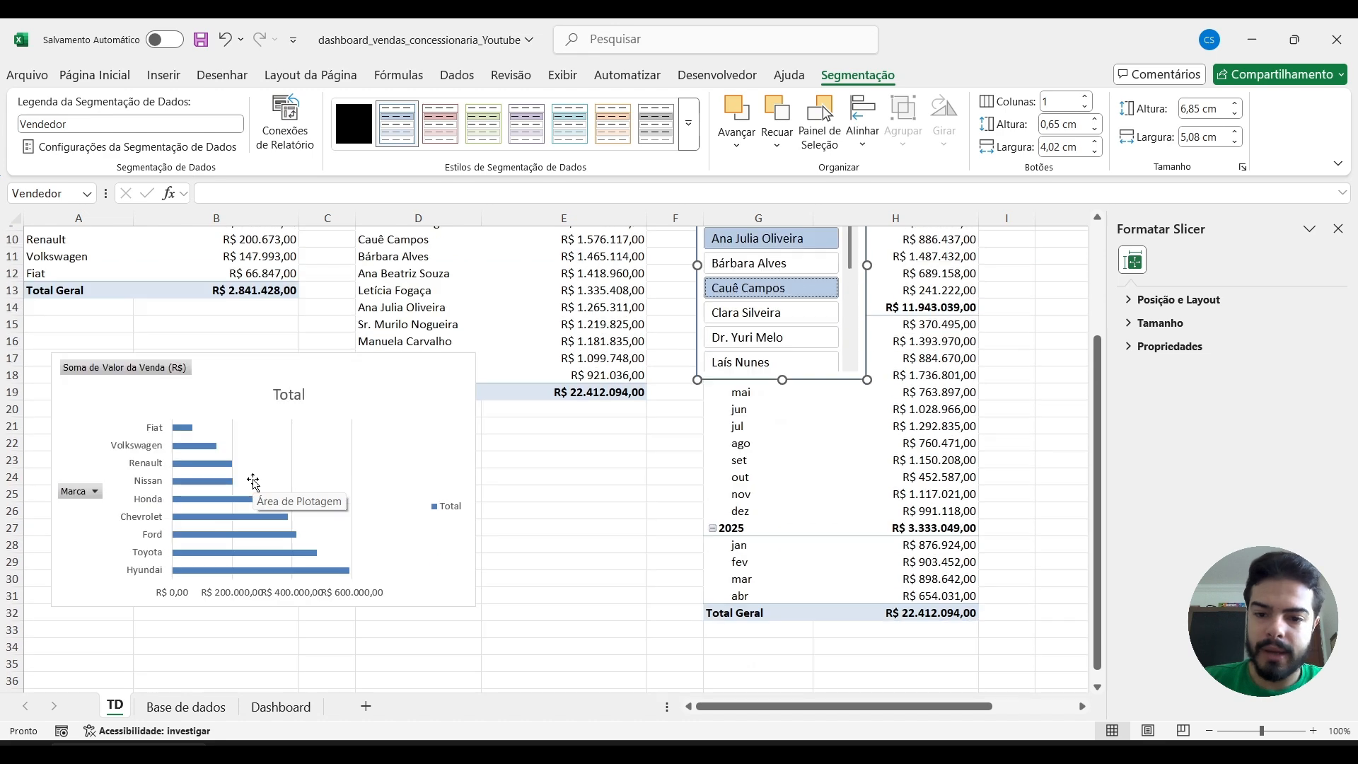
scroll(255, 477, "up", 3)
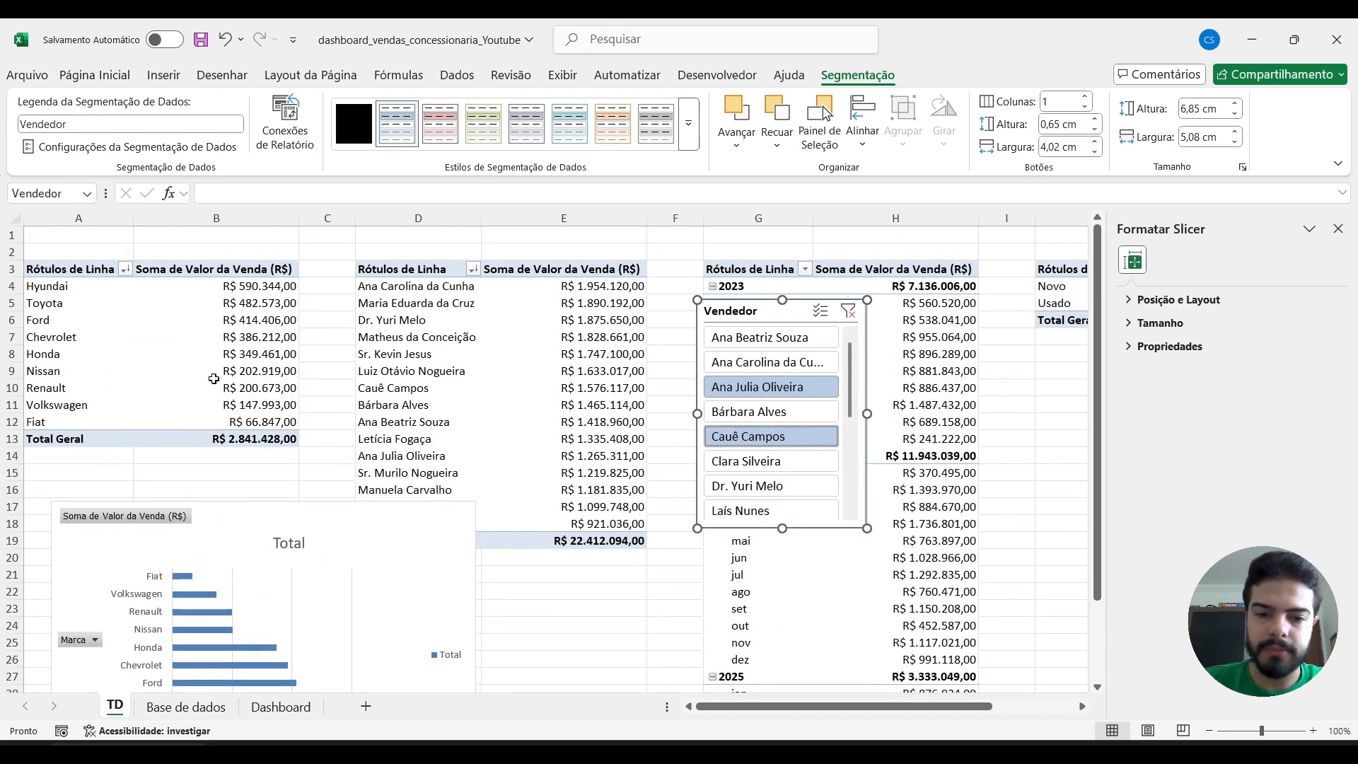
left_click(848, 311)
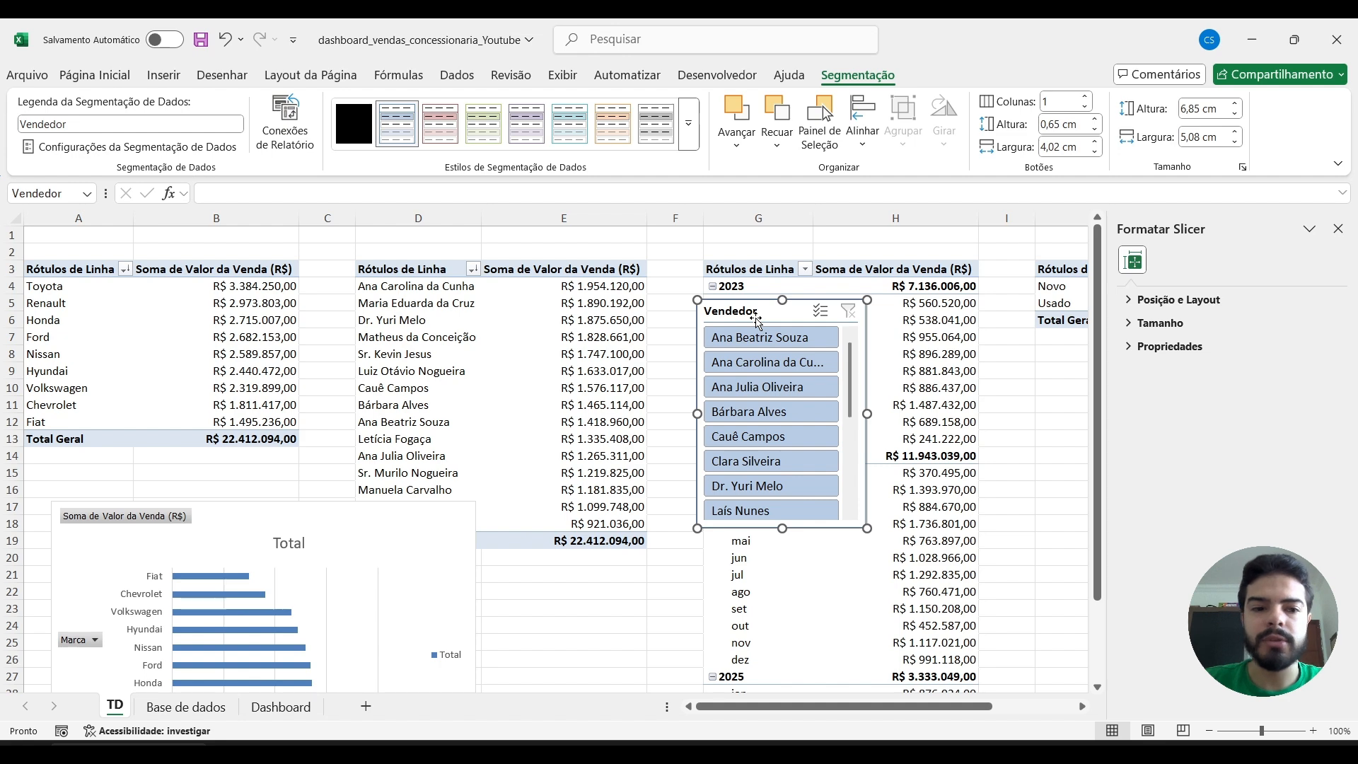
Connect the Vendedor slicer to all four pivot tables: Tabela dinâmica4, TD_vendas_data, TD_Vendas_por_marca and TD_vendas_vendedores.
left_click(288, 119)
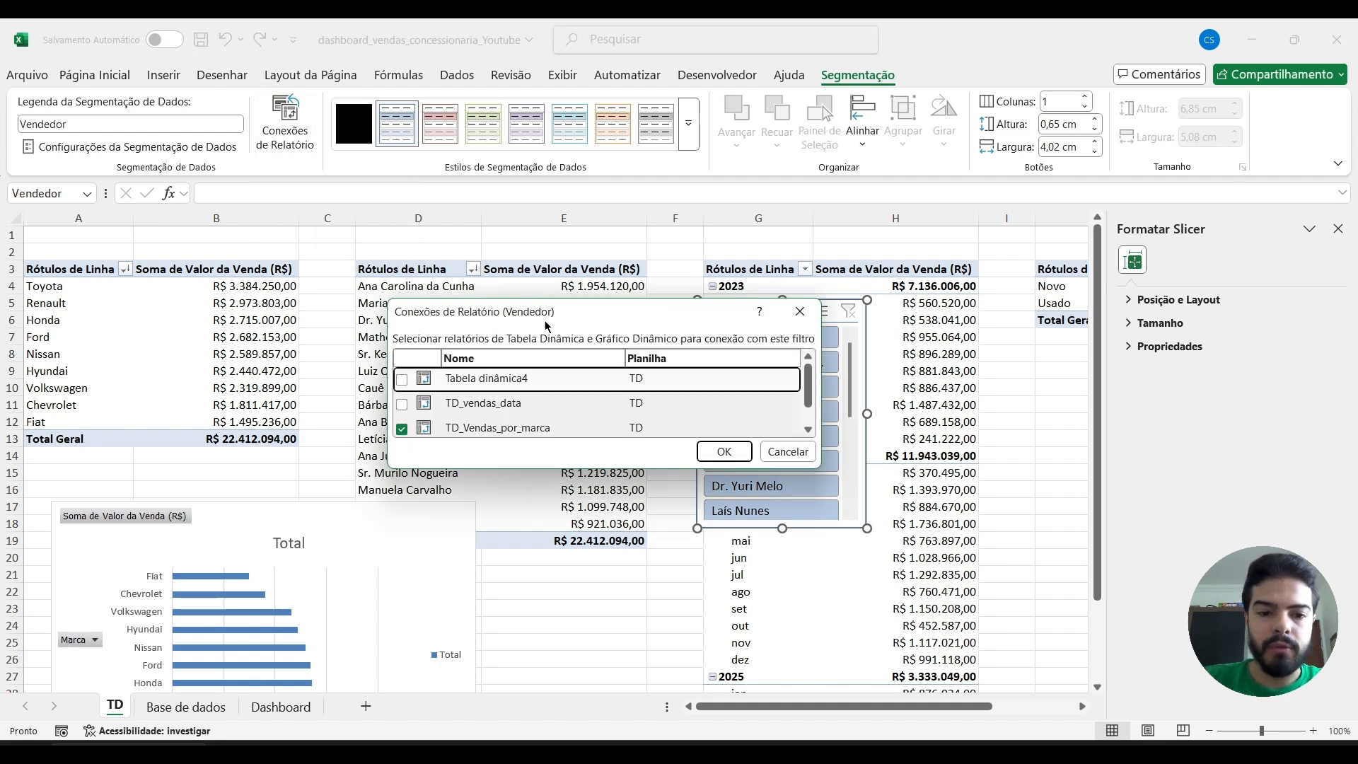
left_click_drag(585, 312, 339, 225)
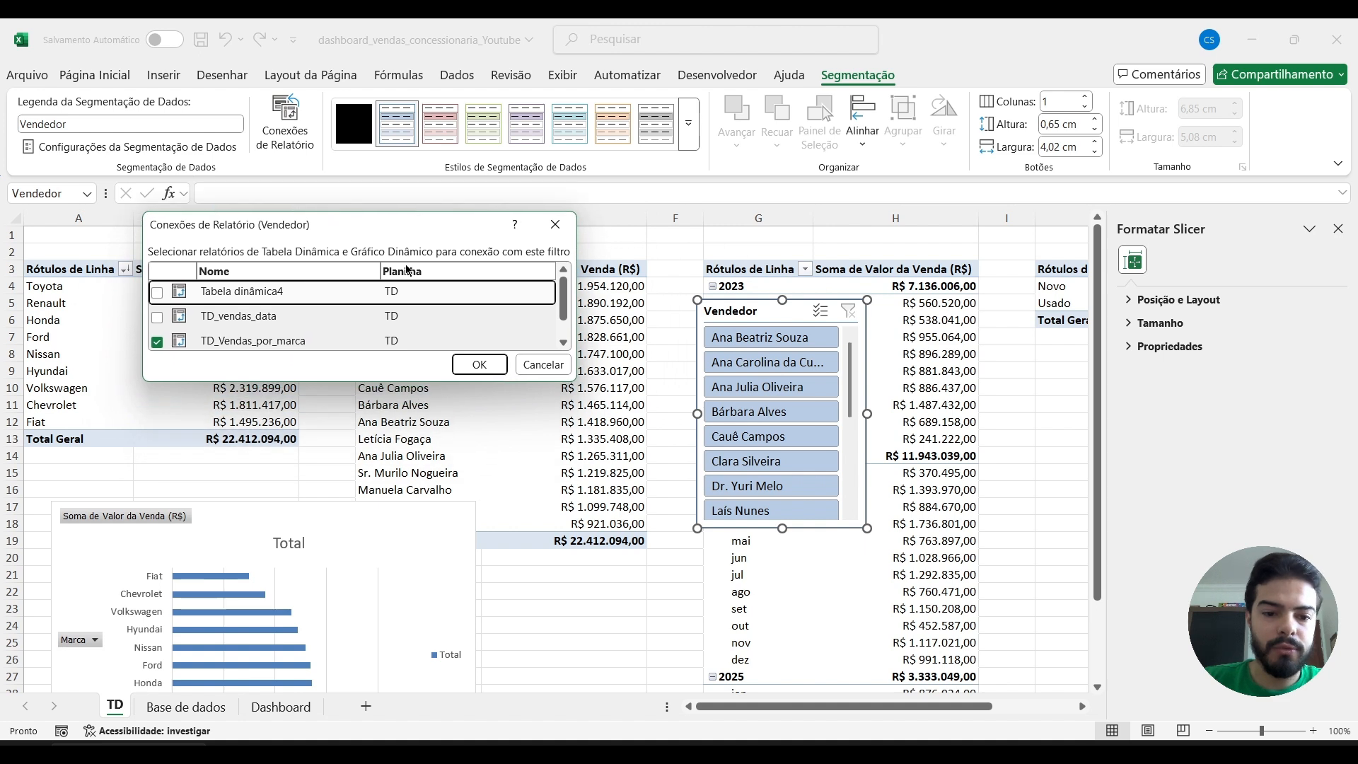
left_click_drag(570, 385, 582, 611)
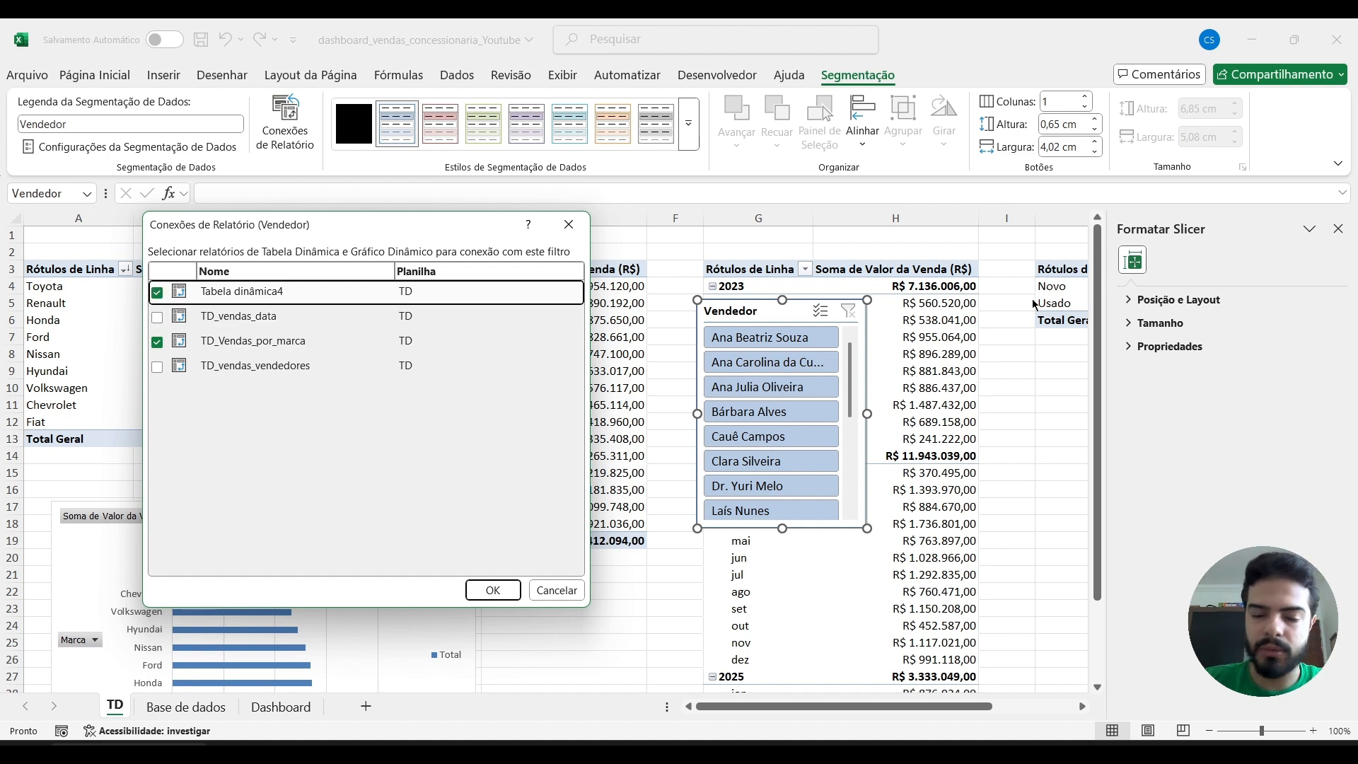
left_click(157, 317)
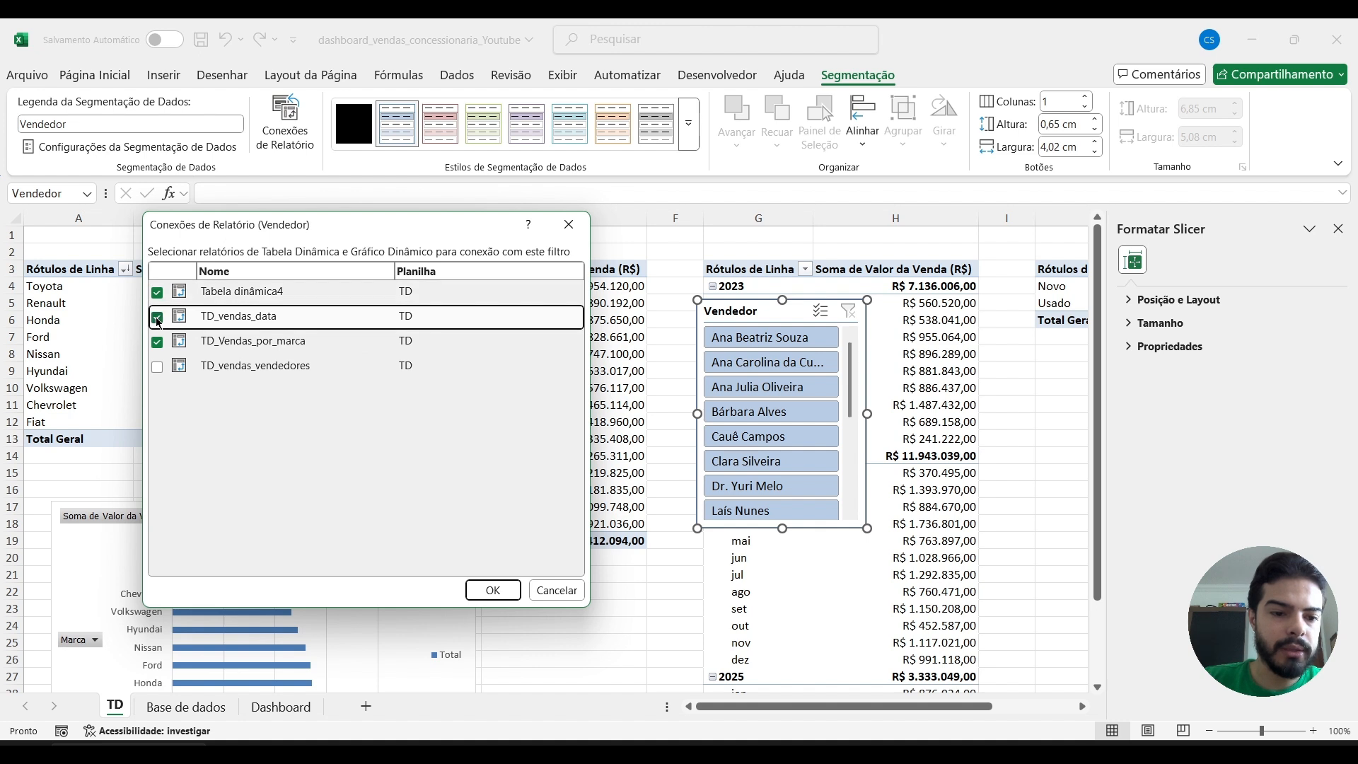
left_click(157, 367)
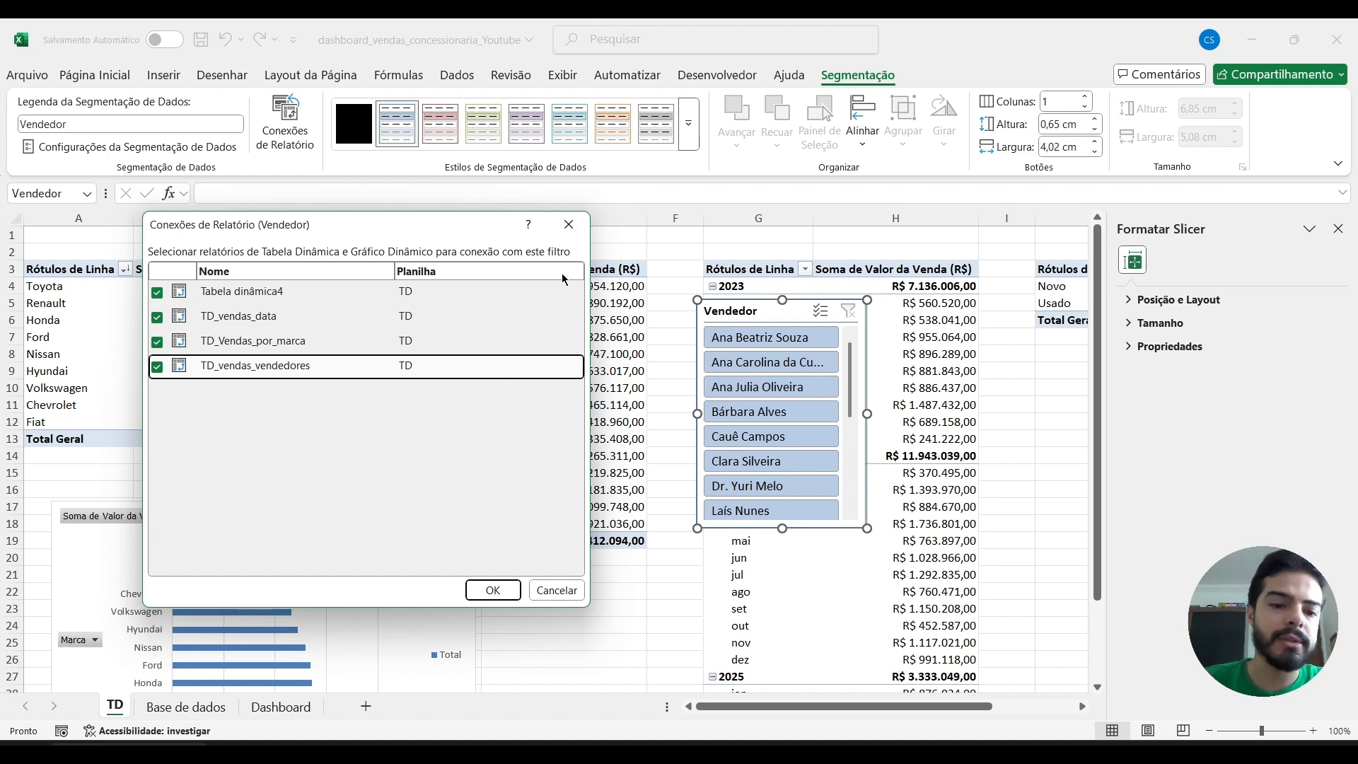
left_click(490, 587)
Move the Vendedor slicer over column E, filter by the fourth and seventh sellers, and check the pivot tables and brand chart.
left_click_drag(742, 311, 624, 377)
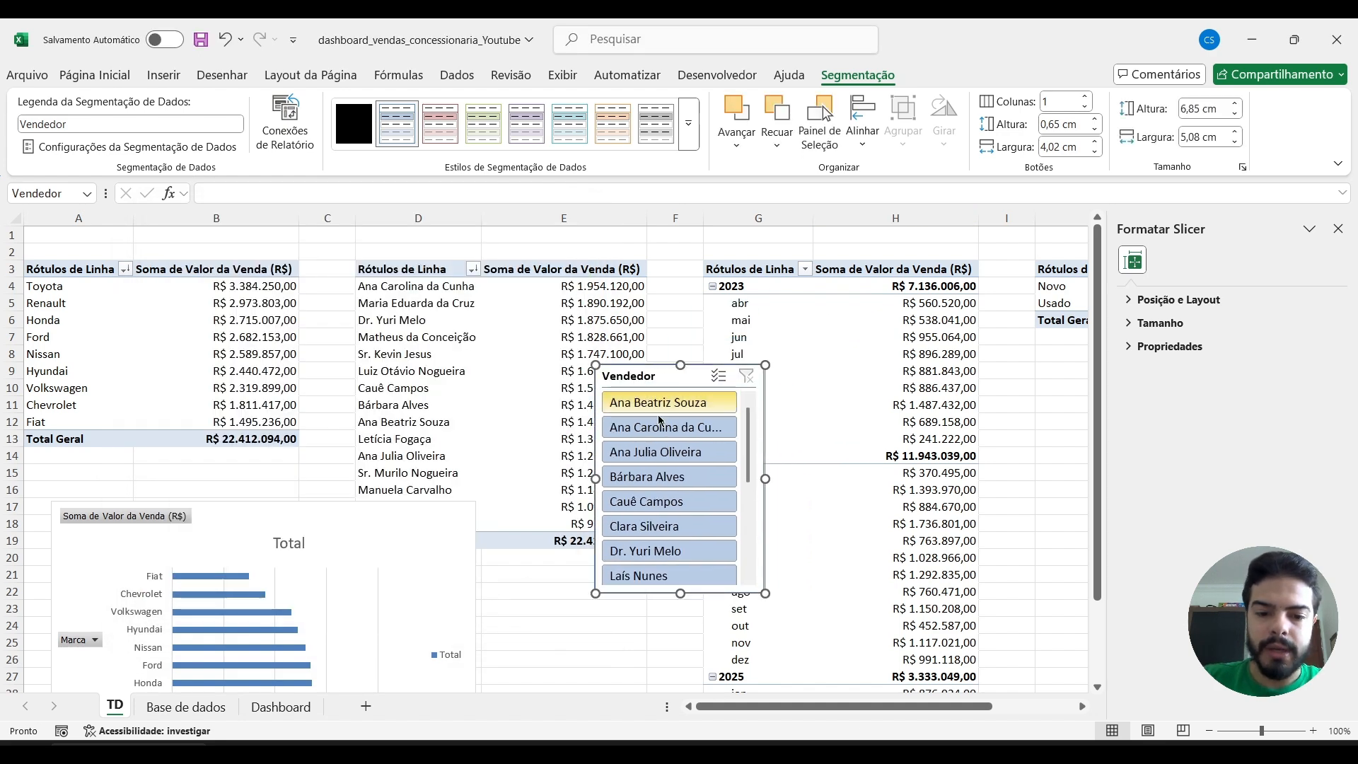
left_click(666, 479)
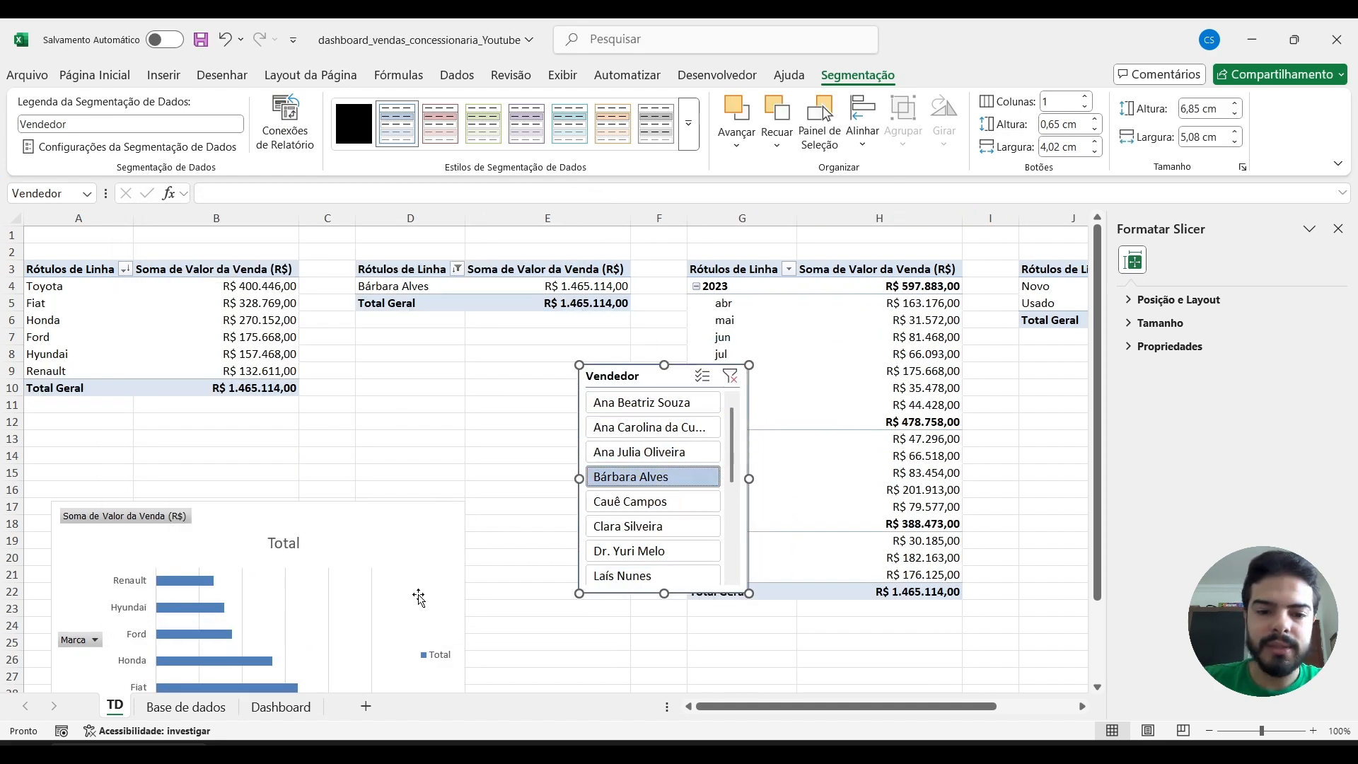
left_click(635, 552, "ctrl")
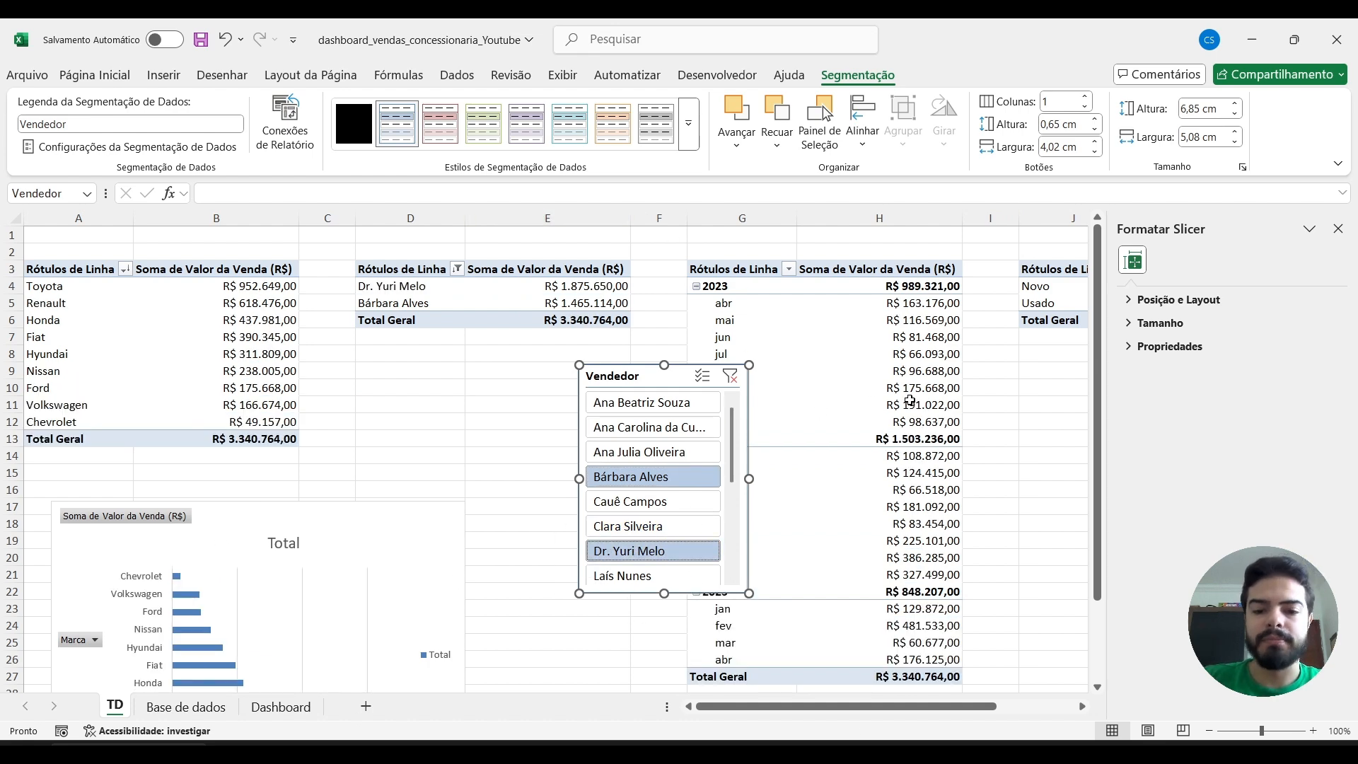
left_click(1012, 404)
scroll(413, 492, "down", 3)
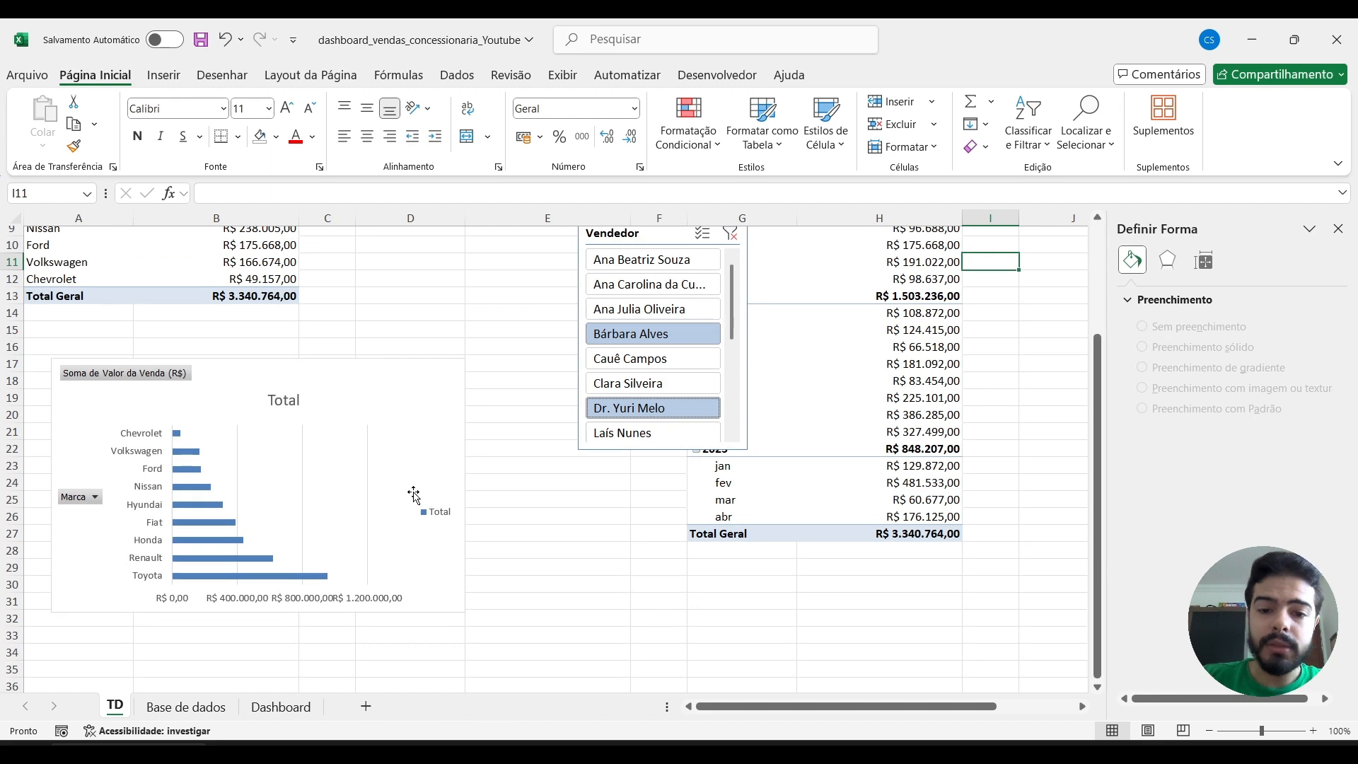
scroll(551, 385, "up", 3)
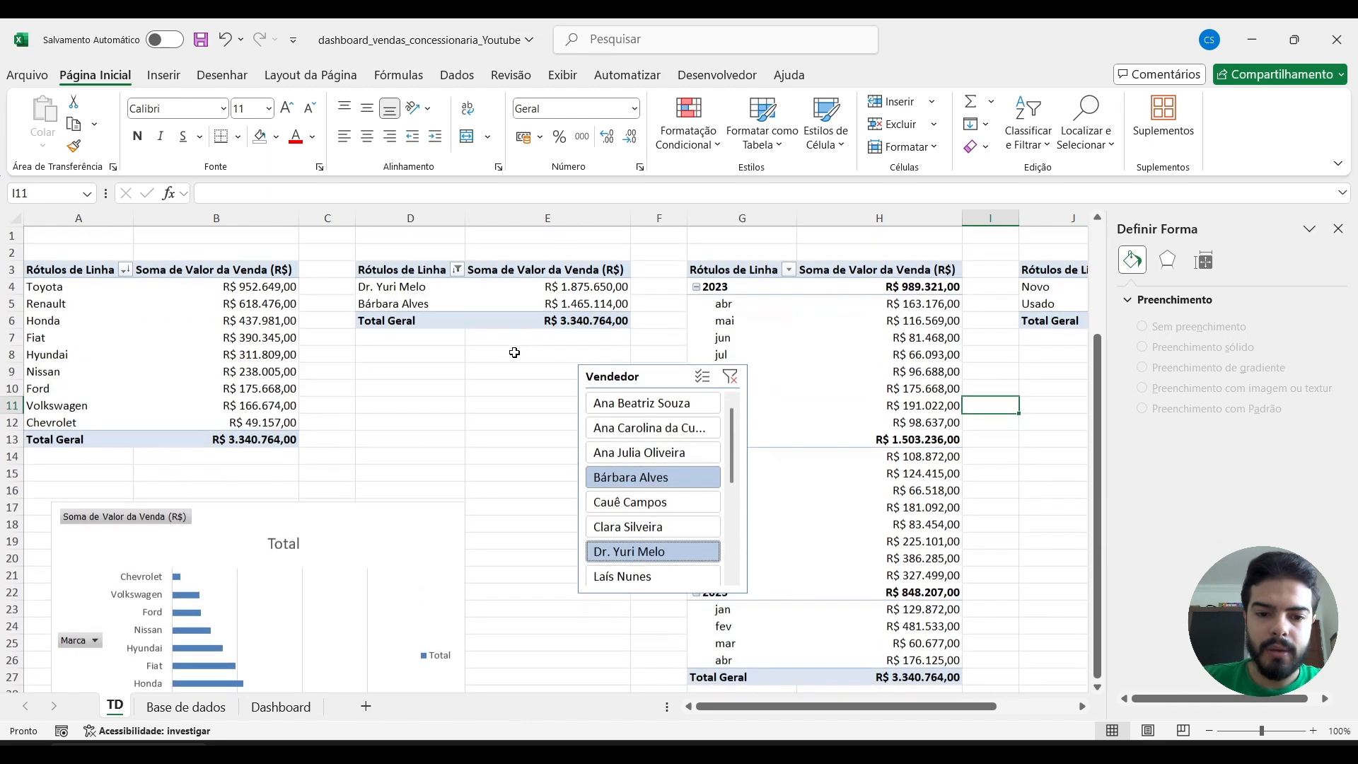
Delete the Vendedor slicer and insert an Ano de venda slicer for the brand pivot table.
left_click(649, 377)
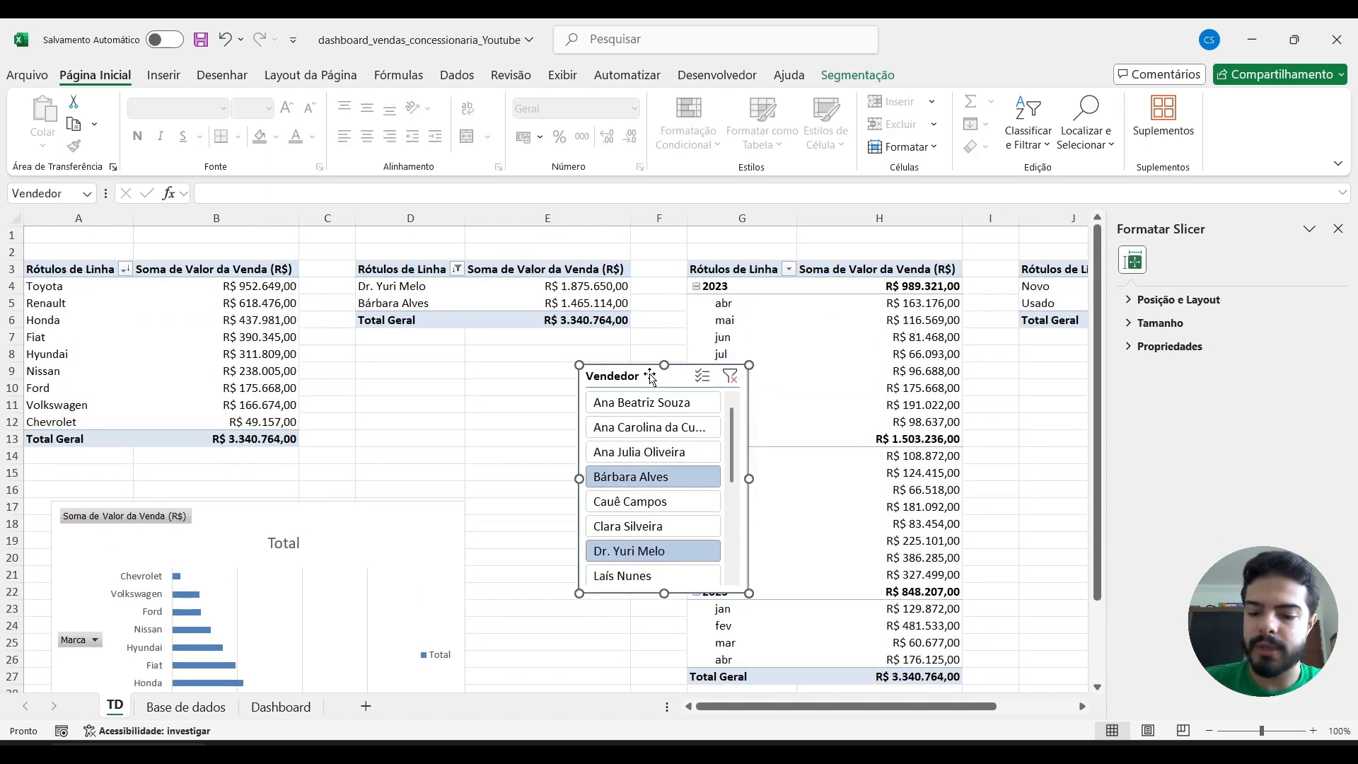
key("Delete")
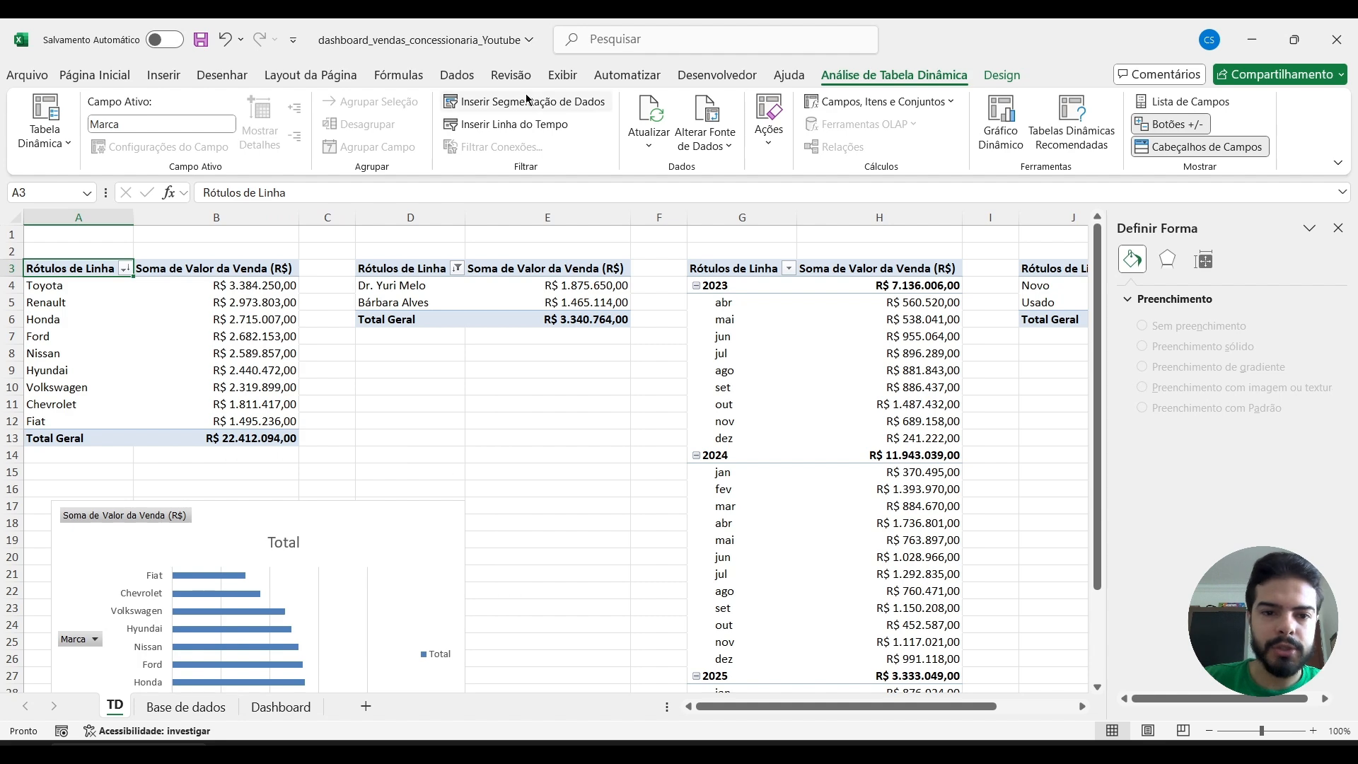
left_click(522, 109)
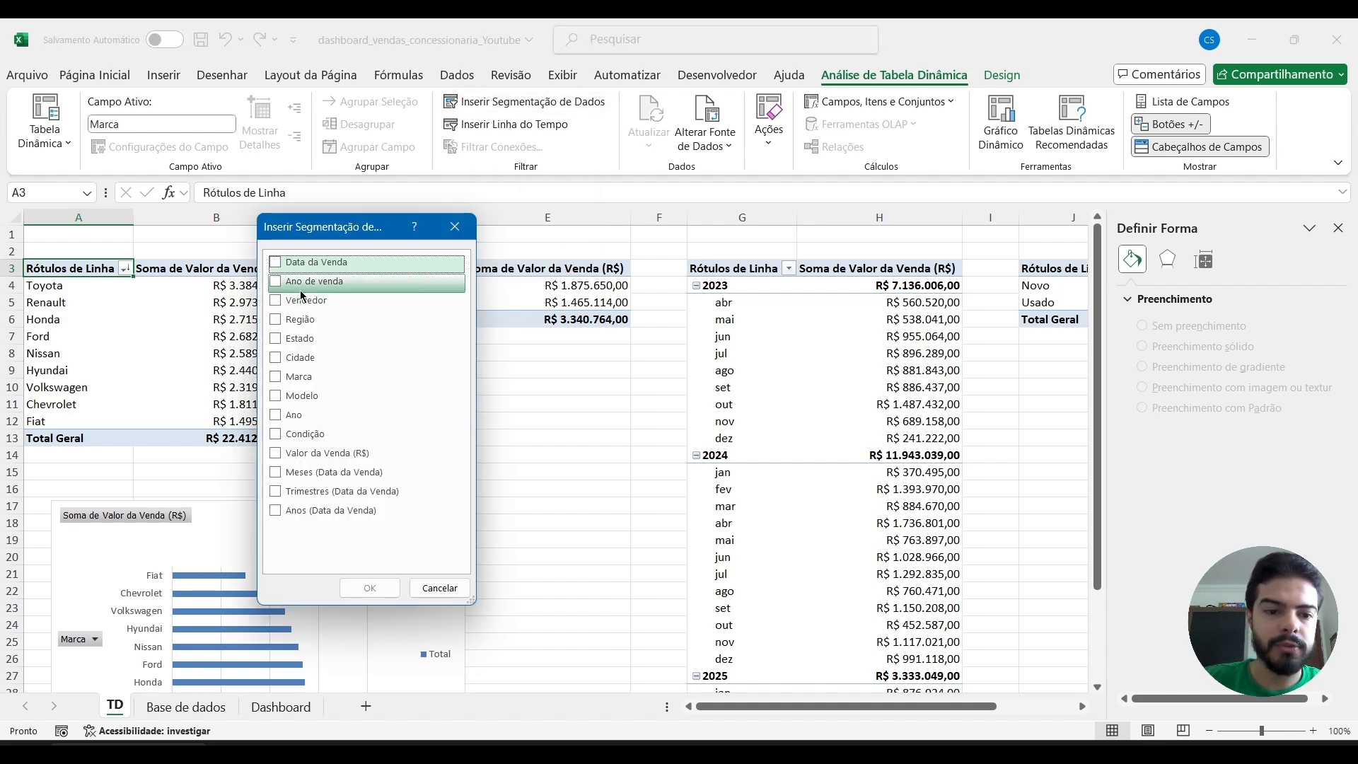
left_click(279, 284)
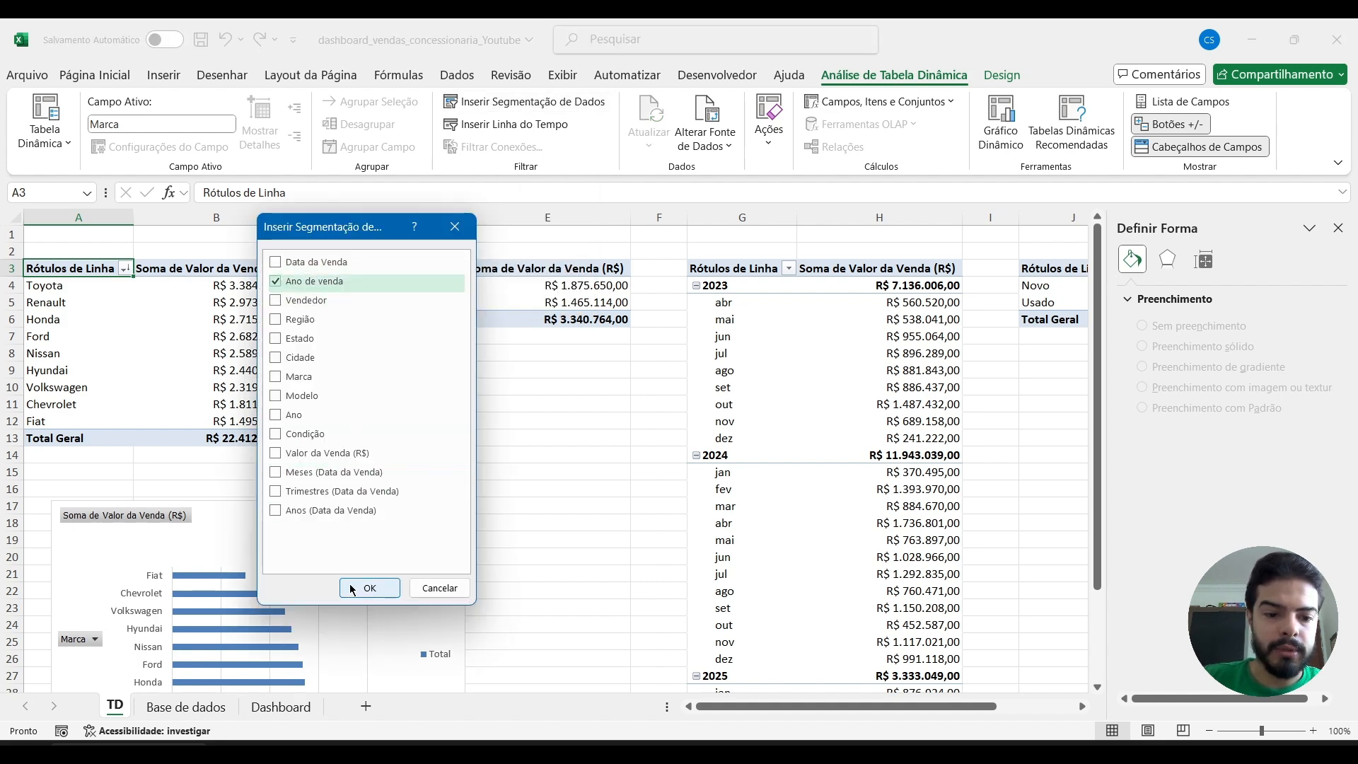
left_click(369, 588)
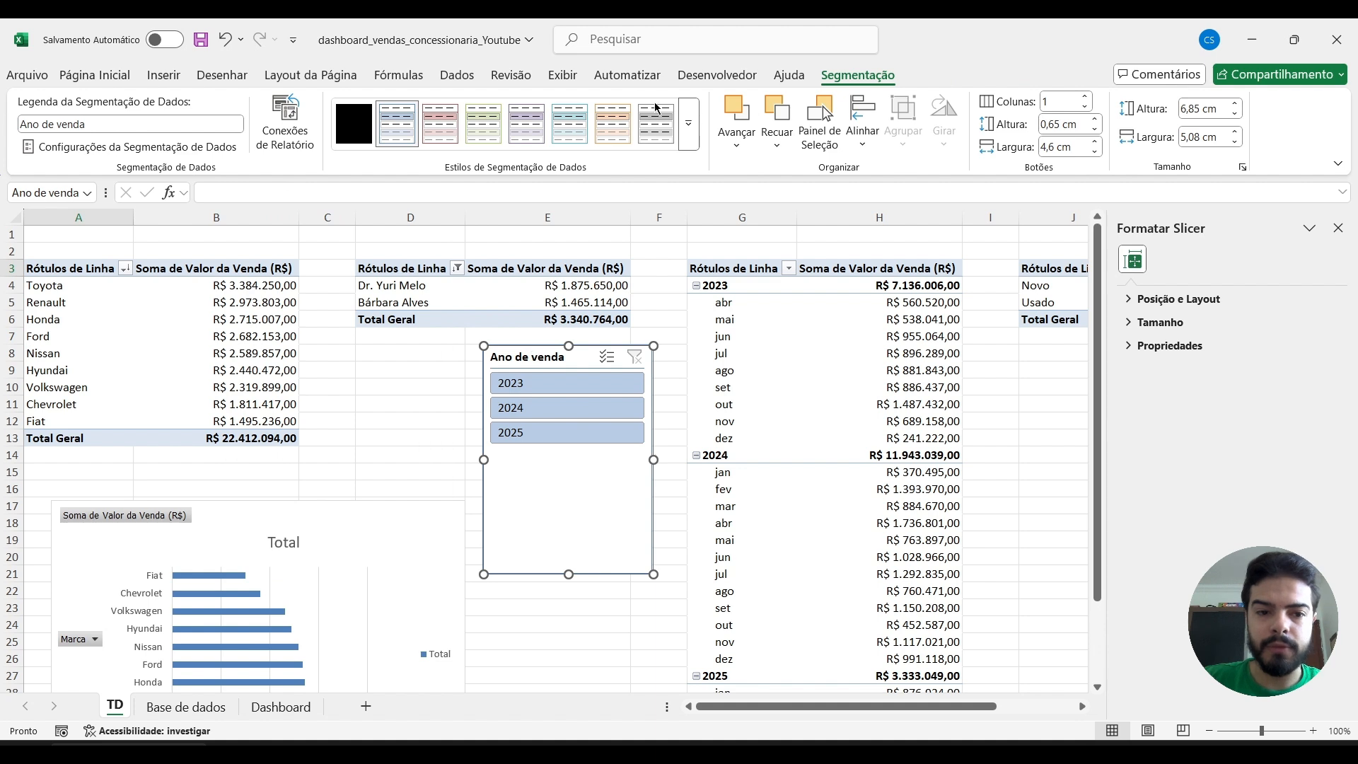
Connect the Ano de venda slicer to all the pivot tables on the TD sheet.
left_click(286, 124)
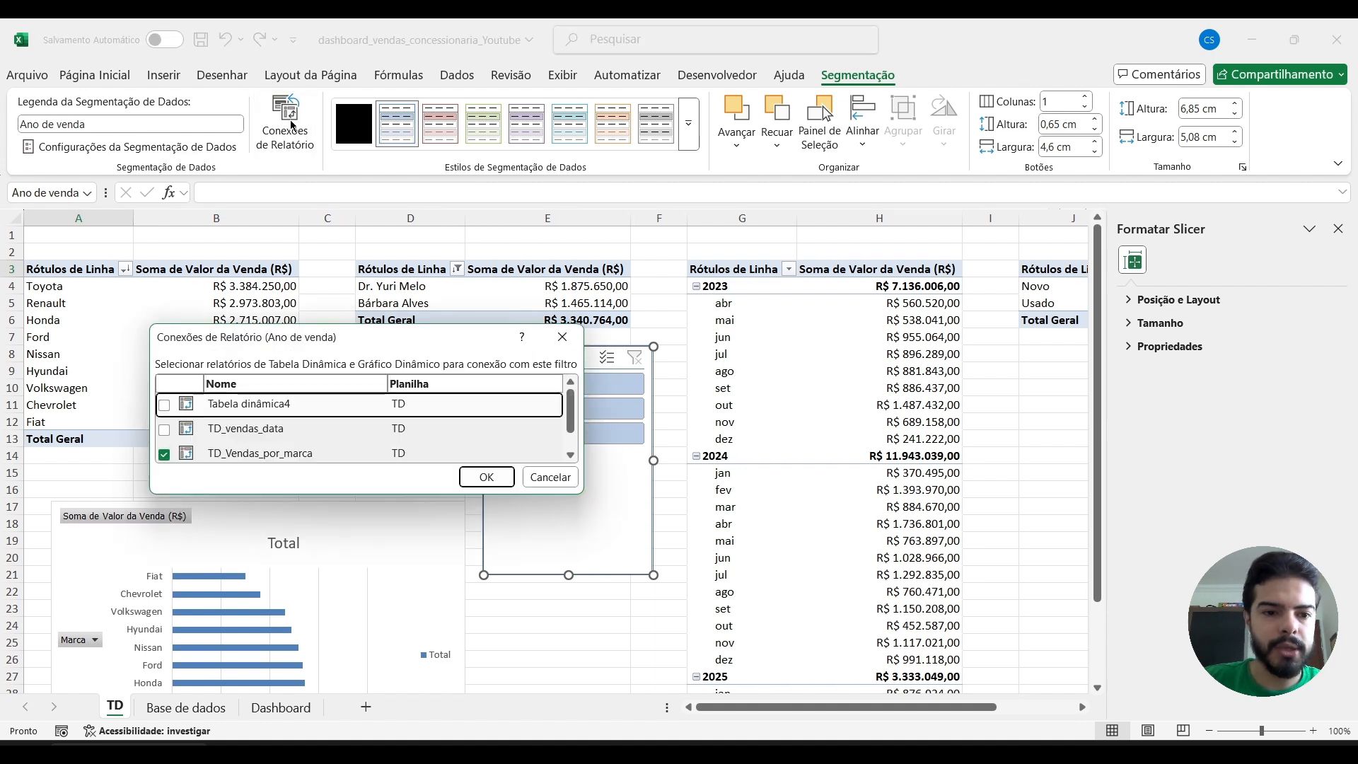
left_click(164, 430)
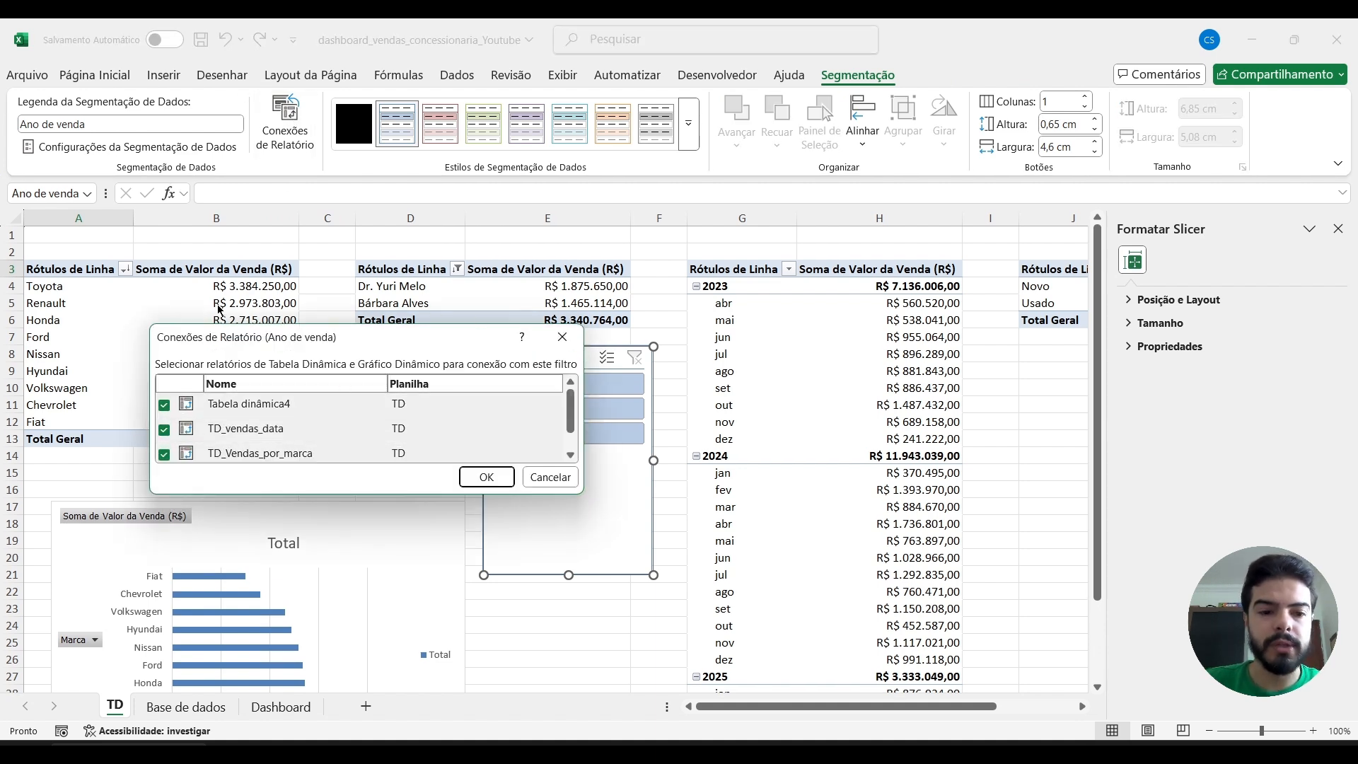
left_click(488, 477)
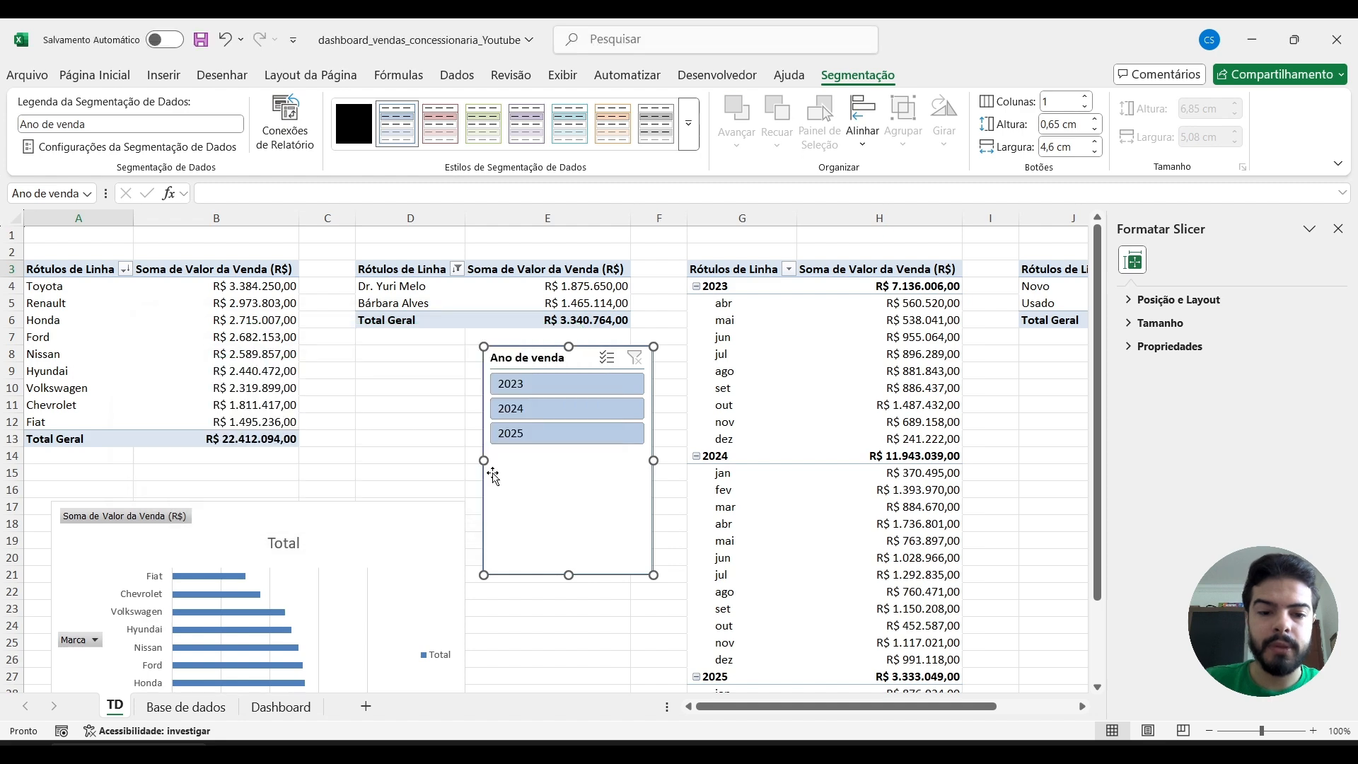
Try the Ano de venda slicer with 2024 and 2025, and clear the slicer filter.
left_click(555, 410)
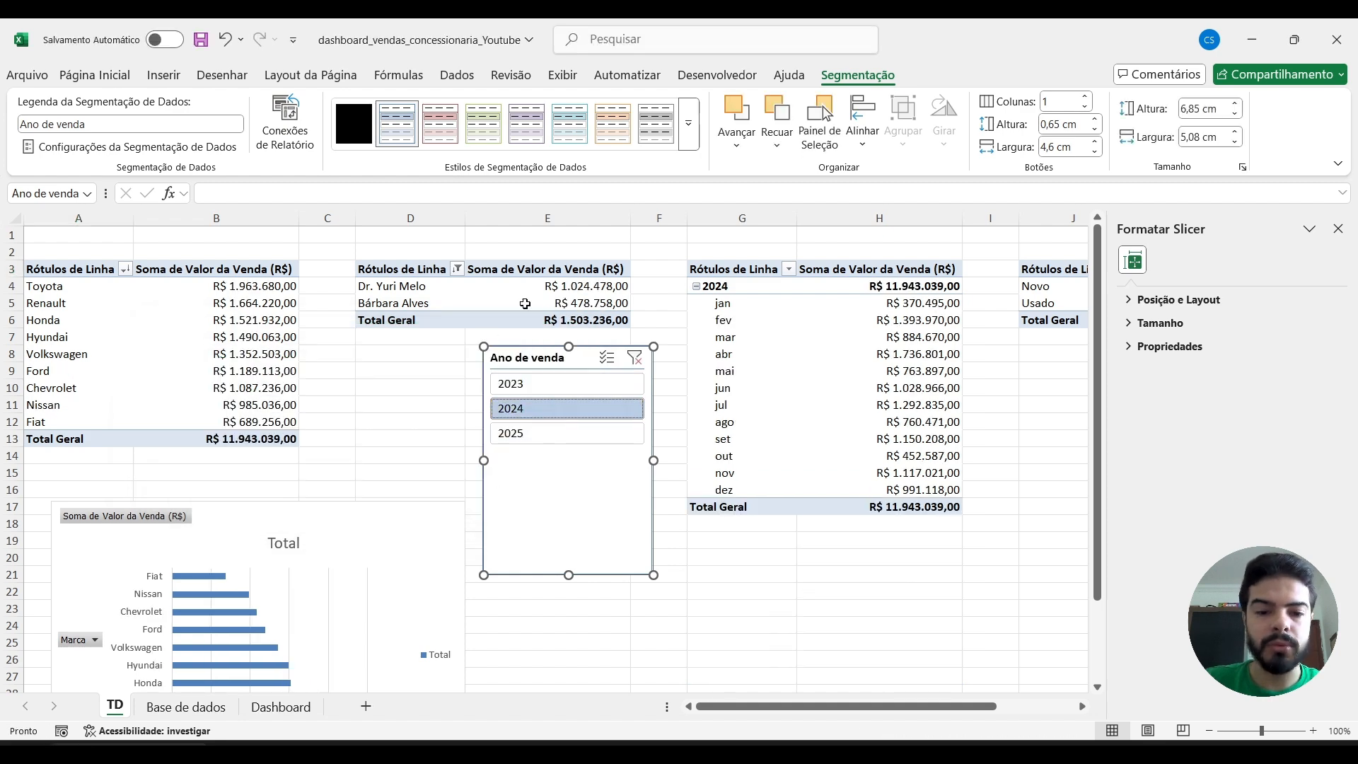
left_click(540, 434)
left_click(634, 358)
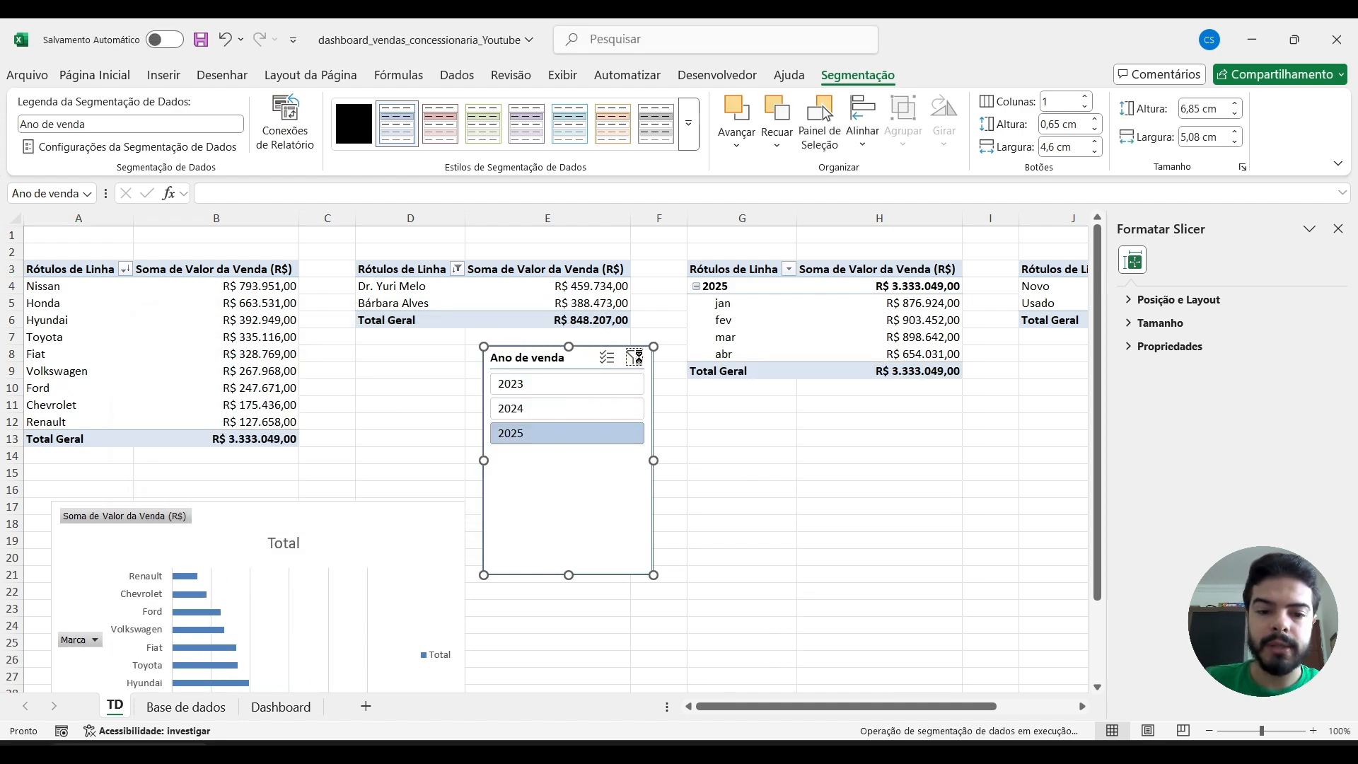
Move the Ano de venda slicer to the Dashboard sheet below the DASHCAR logo and shrink it to about 4 cm by 4.5 cm.
key("Escape")
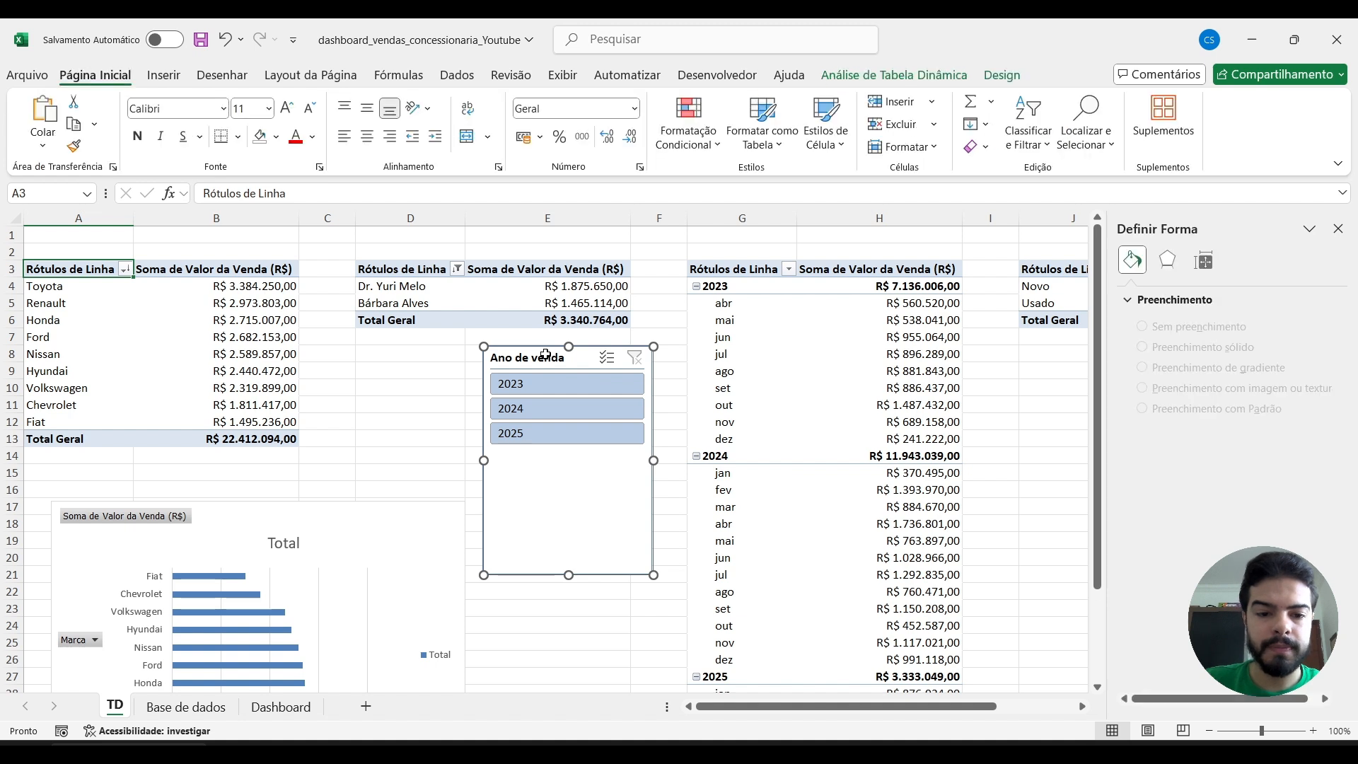
left_click(281, 706)
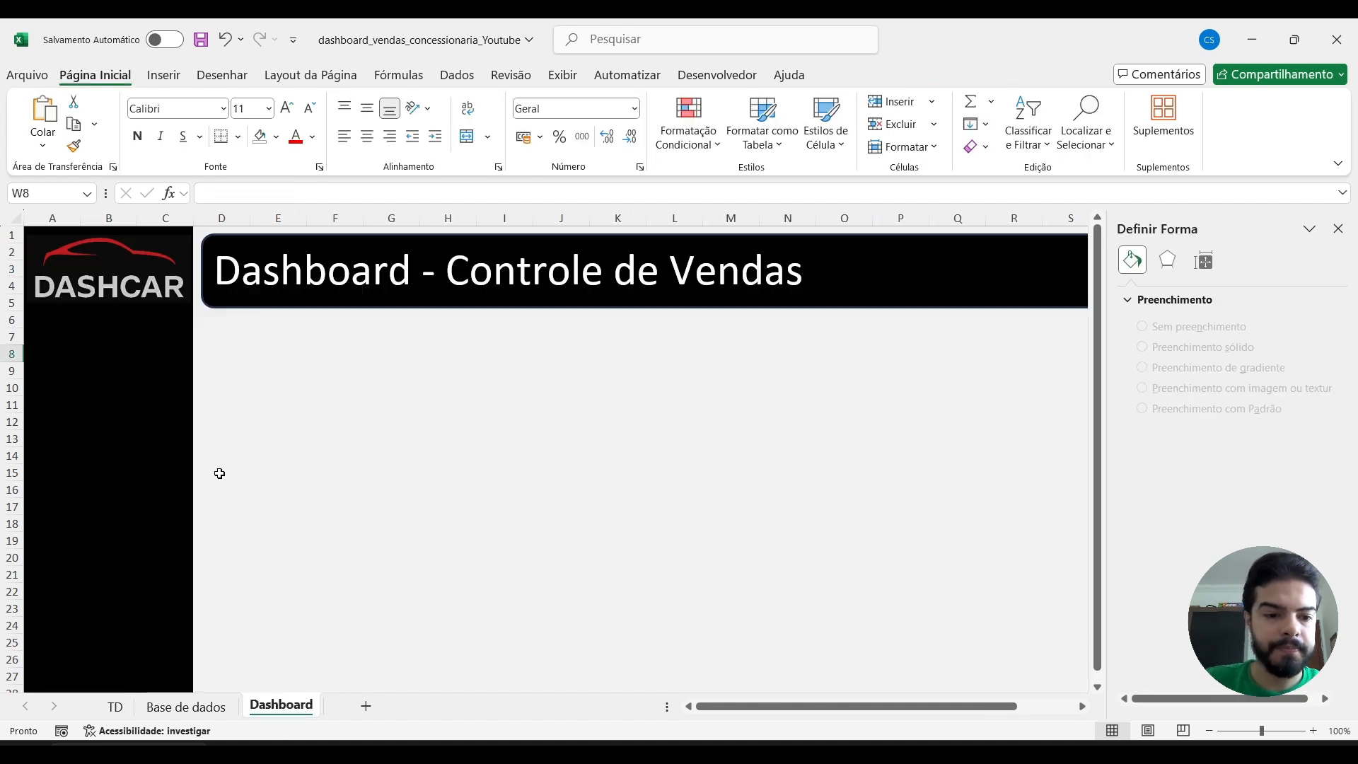
left_click(276, 451)
key("ctrl+v")
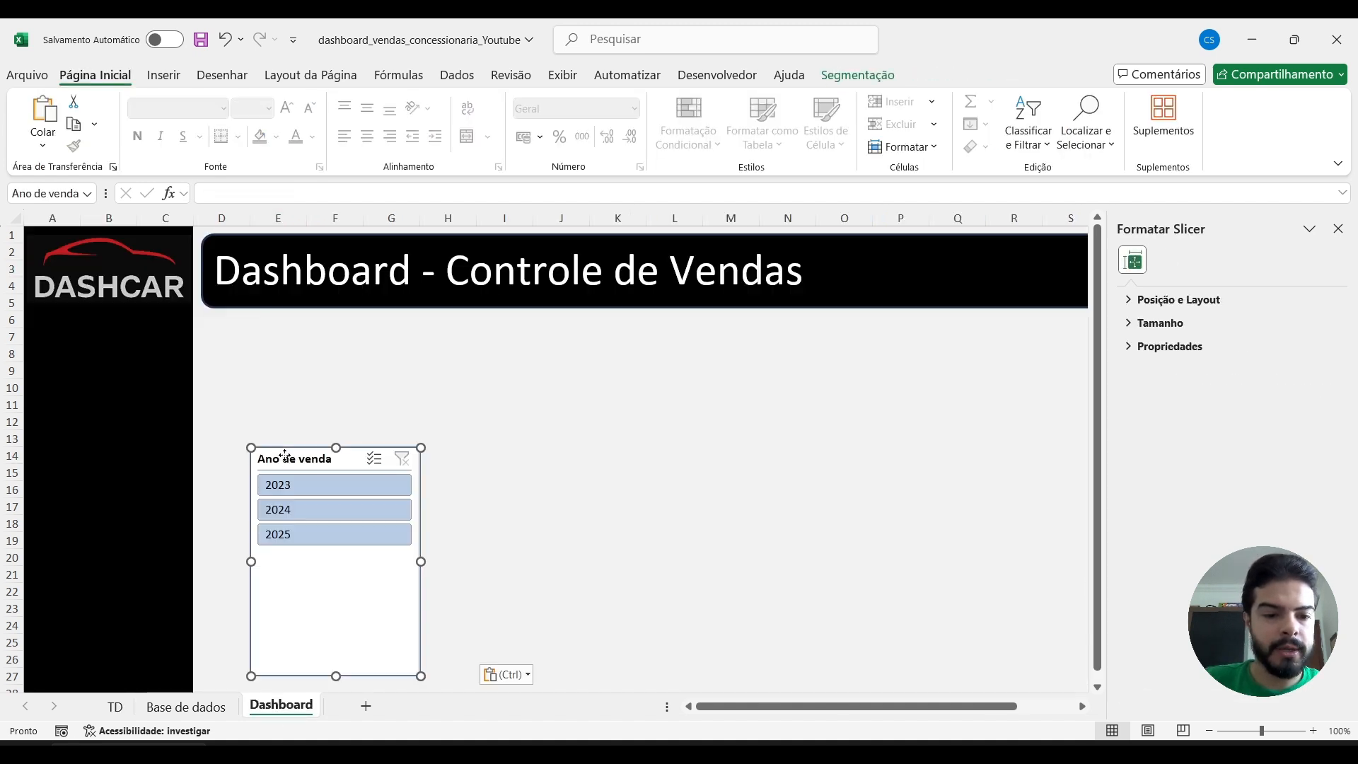
left_click_drag(285, 455, 69, 330)
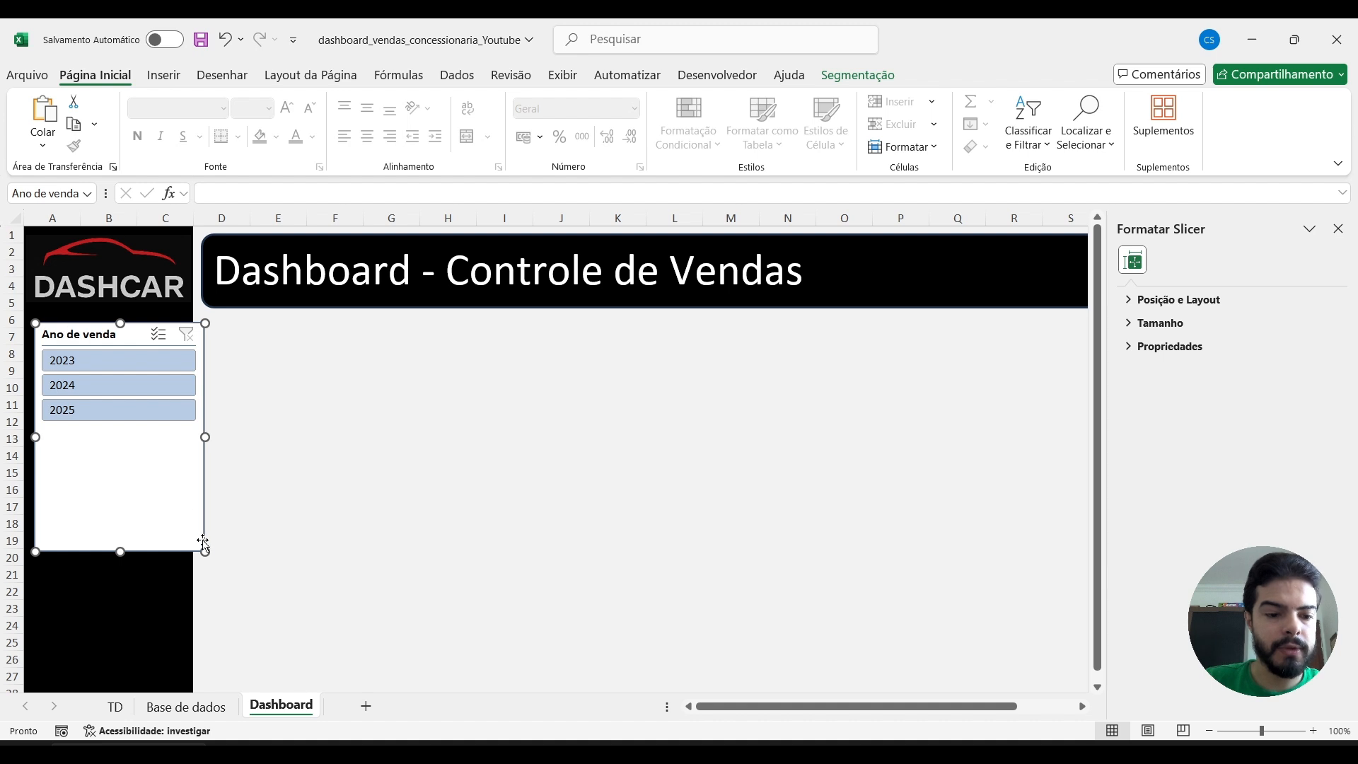
left_click_drag(206, 549, 187, 456)
left_click_drag(69, 345, 68, 341)
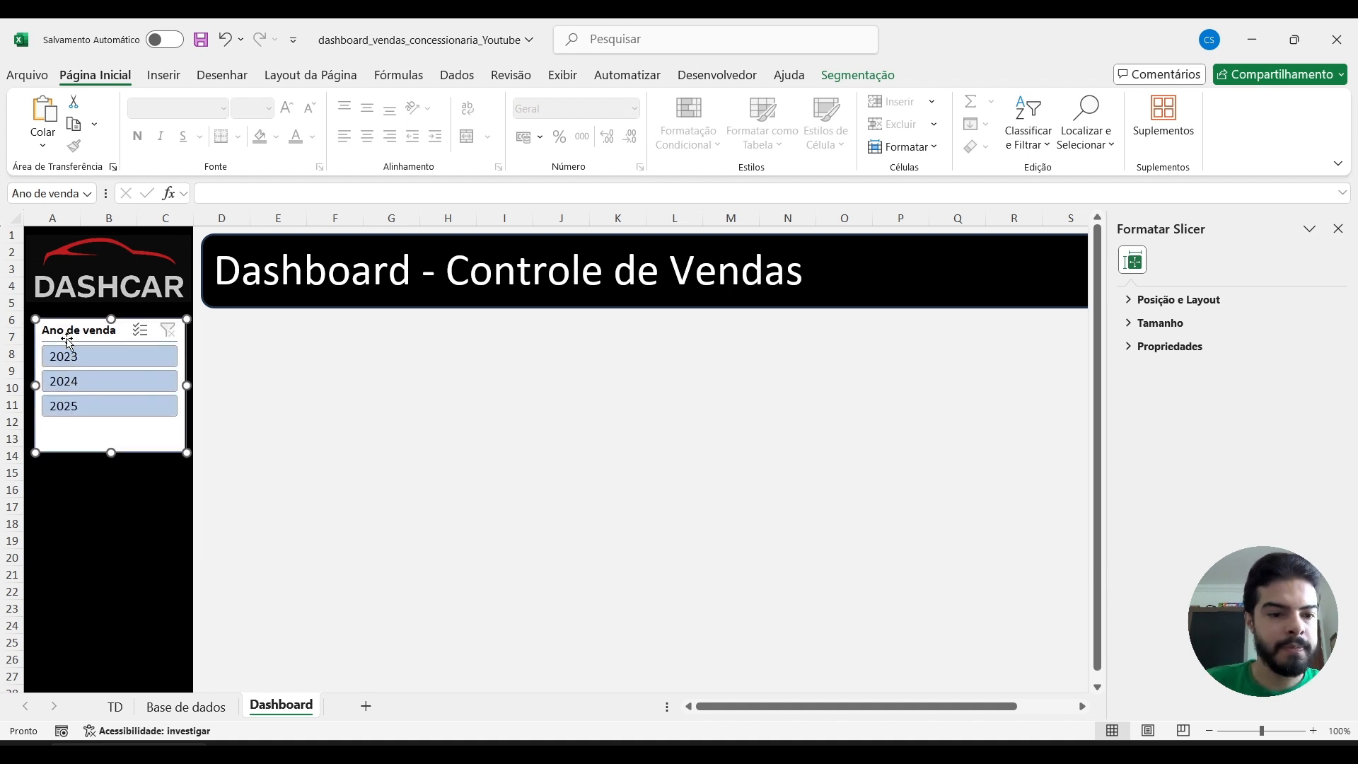
Apply the light grey style to the Ano de venda slicer and close the slicer formatting pane.
left_click(875, 75)
left_click(655, 127)
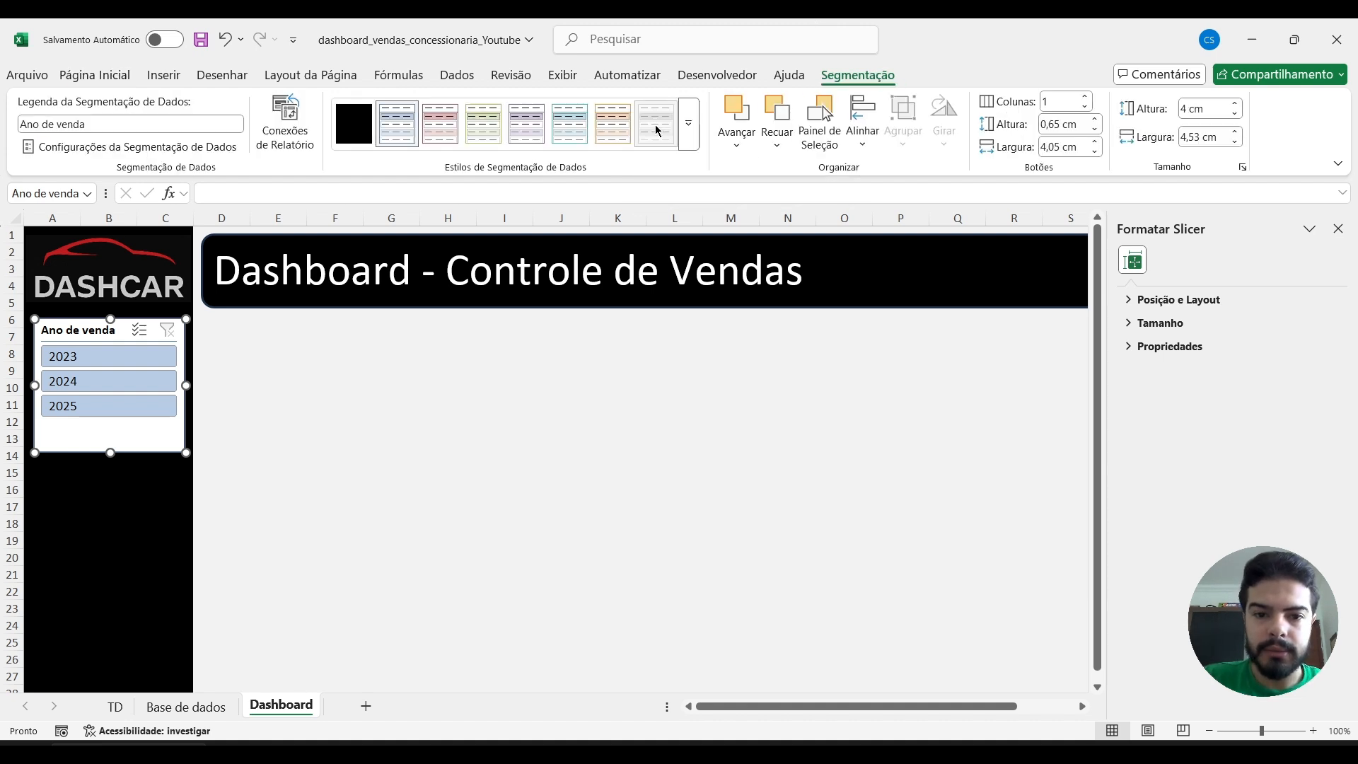
left_click(1339, 229)
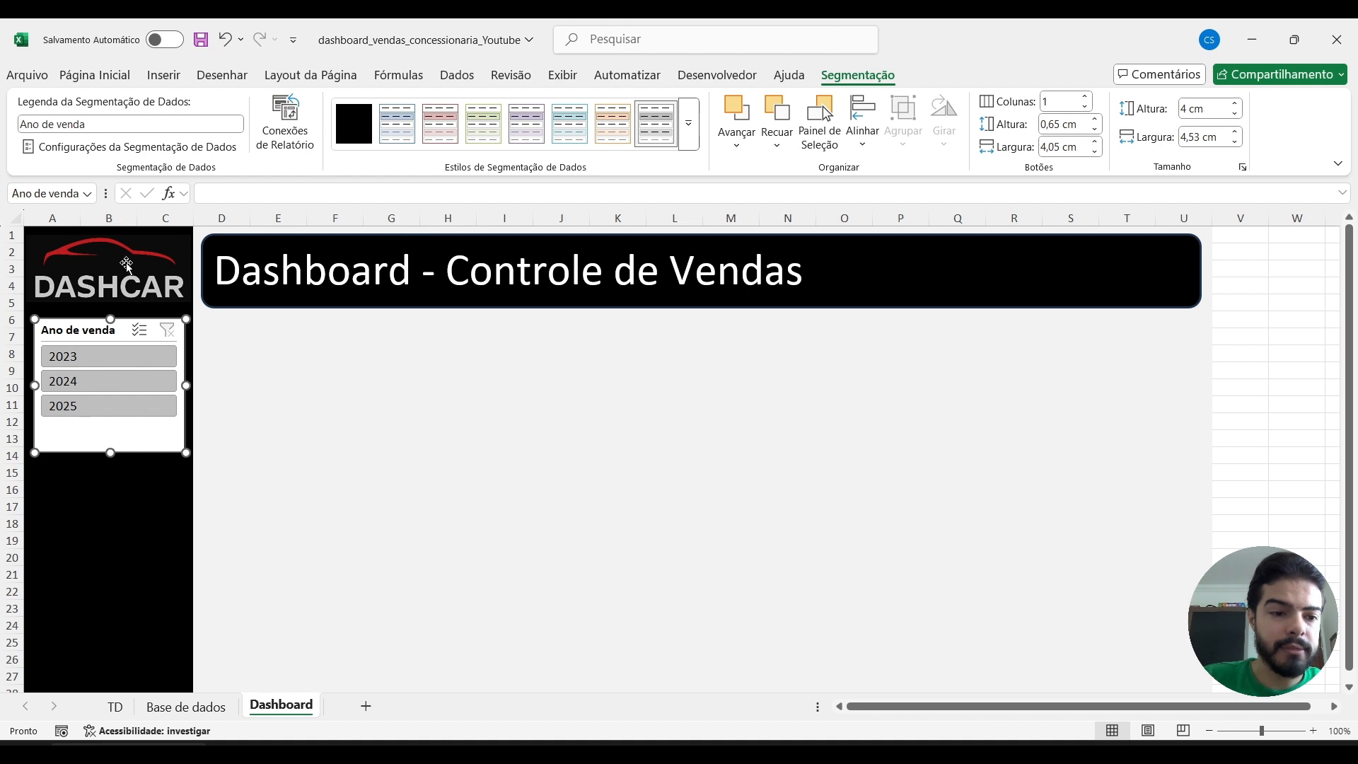
Examine how the dashboard layout is built: the title rectangle's shape and text, sidebar columns A to C, and background columns D to U.
left_click(118, 78)
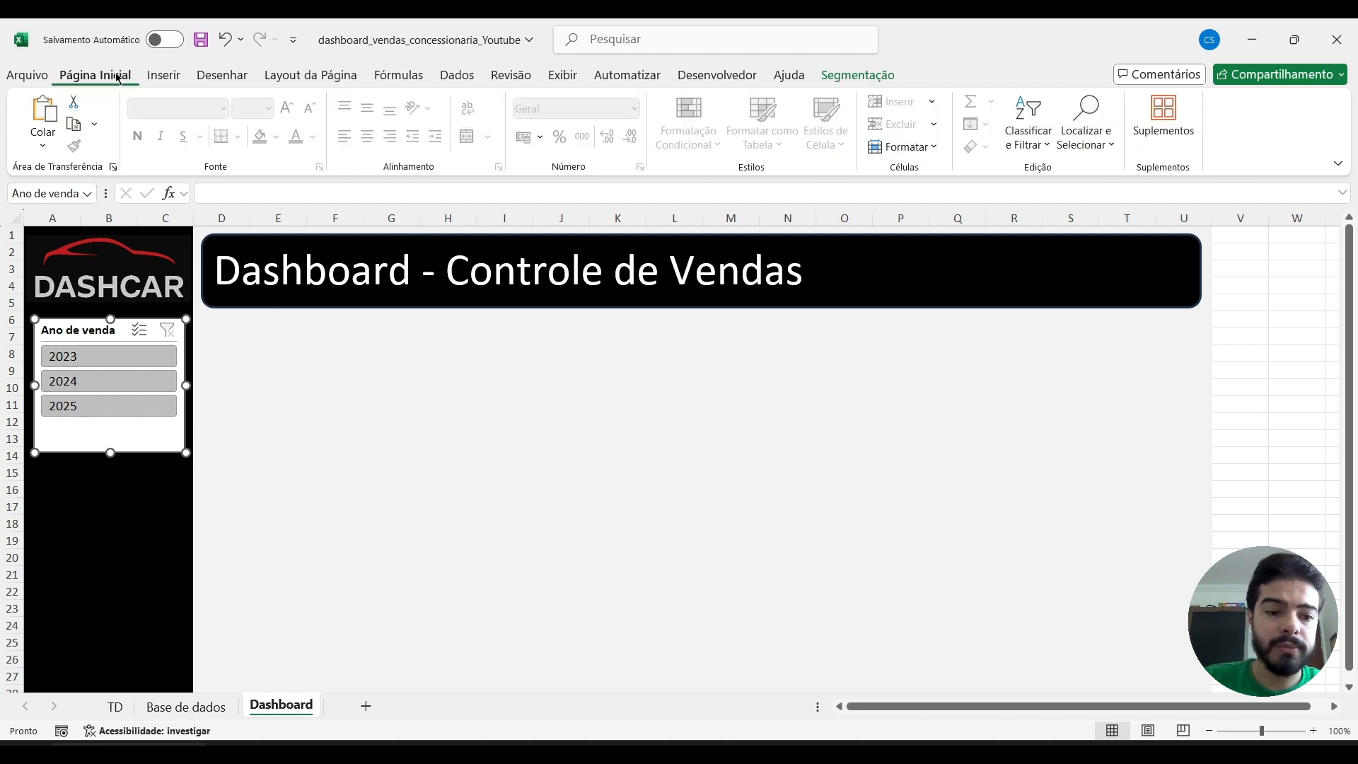
left_click(448, 438)
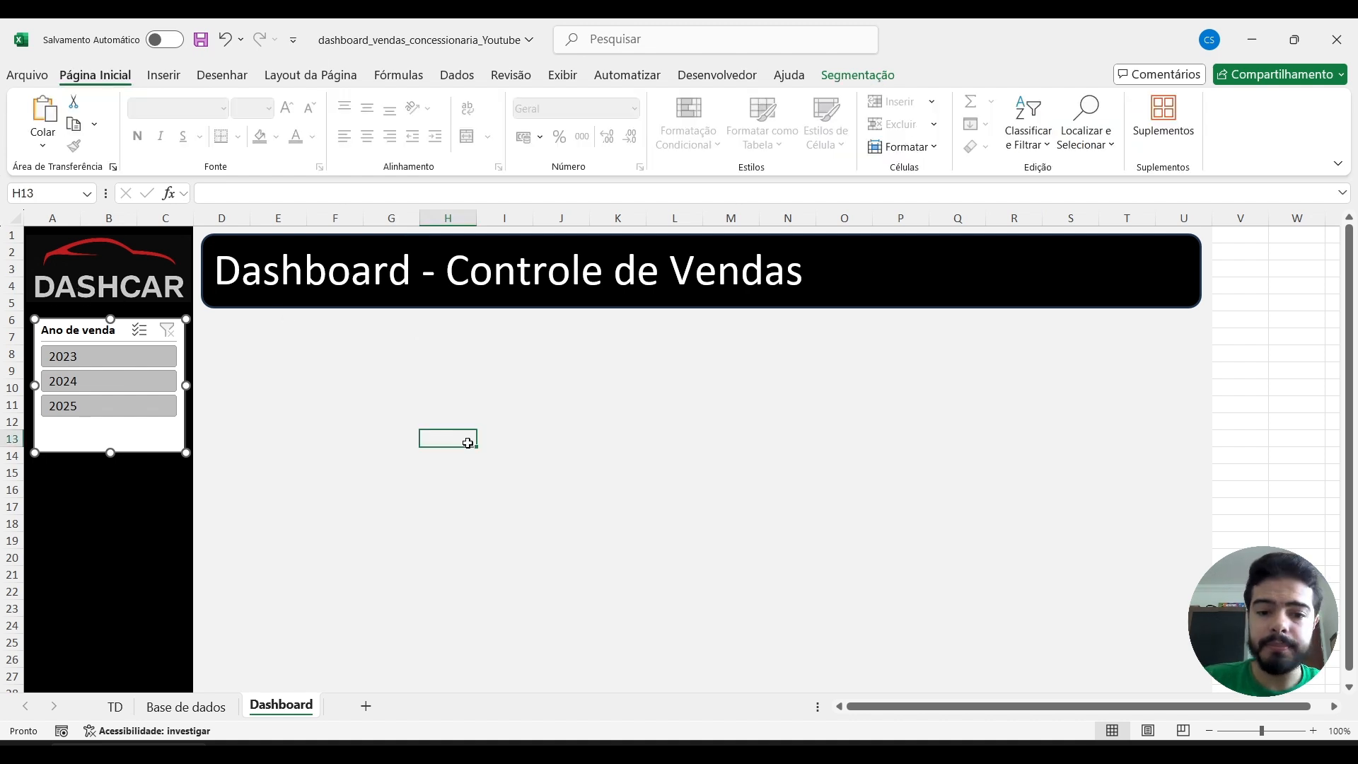
left_click(245, 243)
left_click(850, 79)
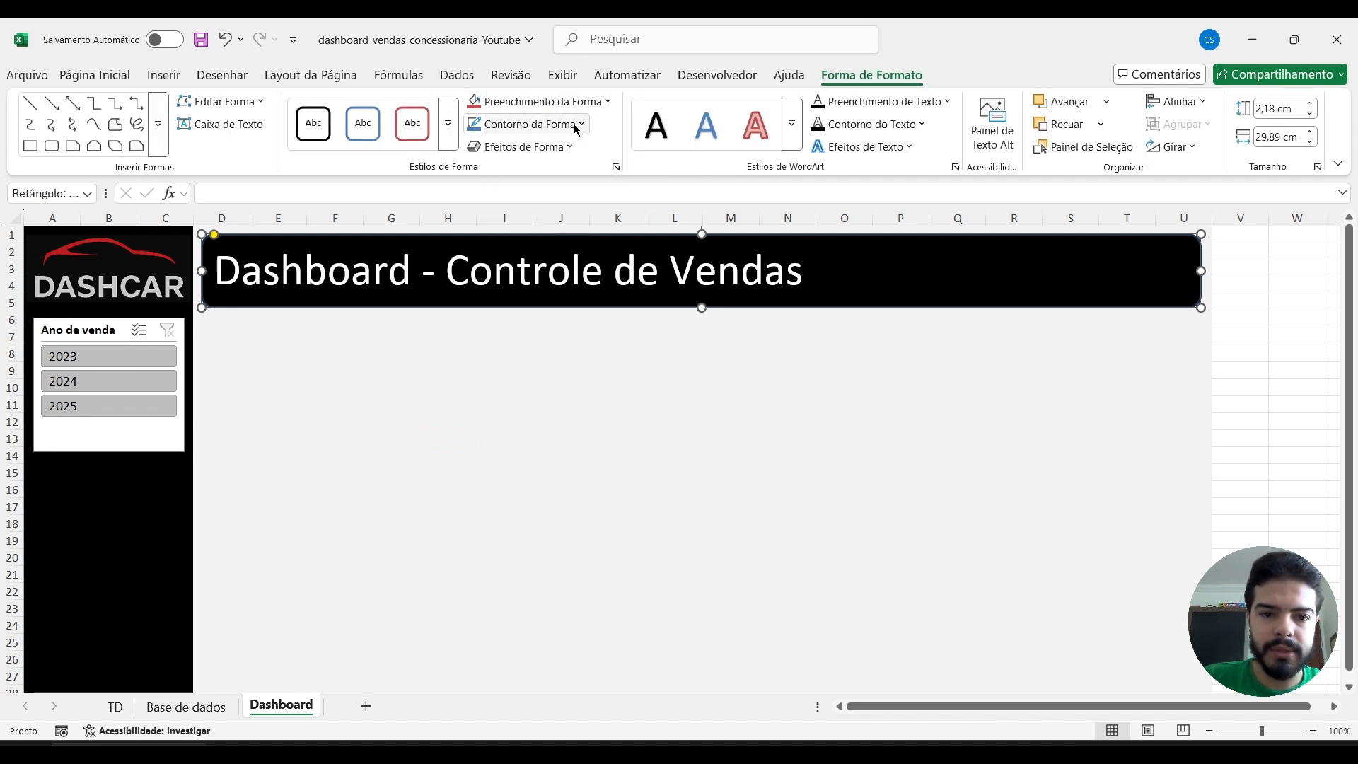
triple_click(347, 271)
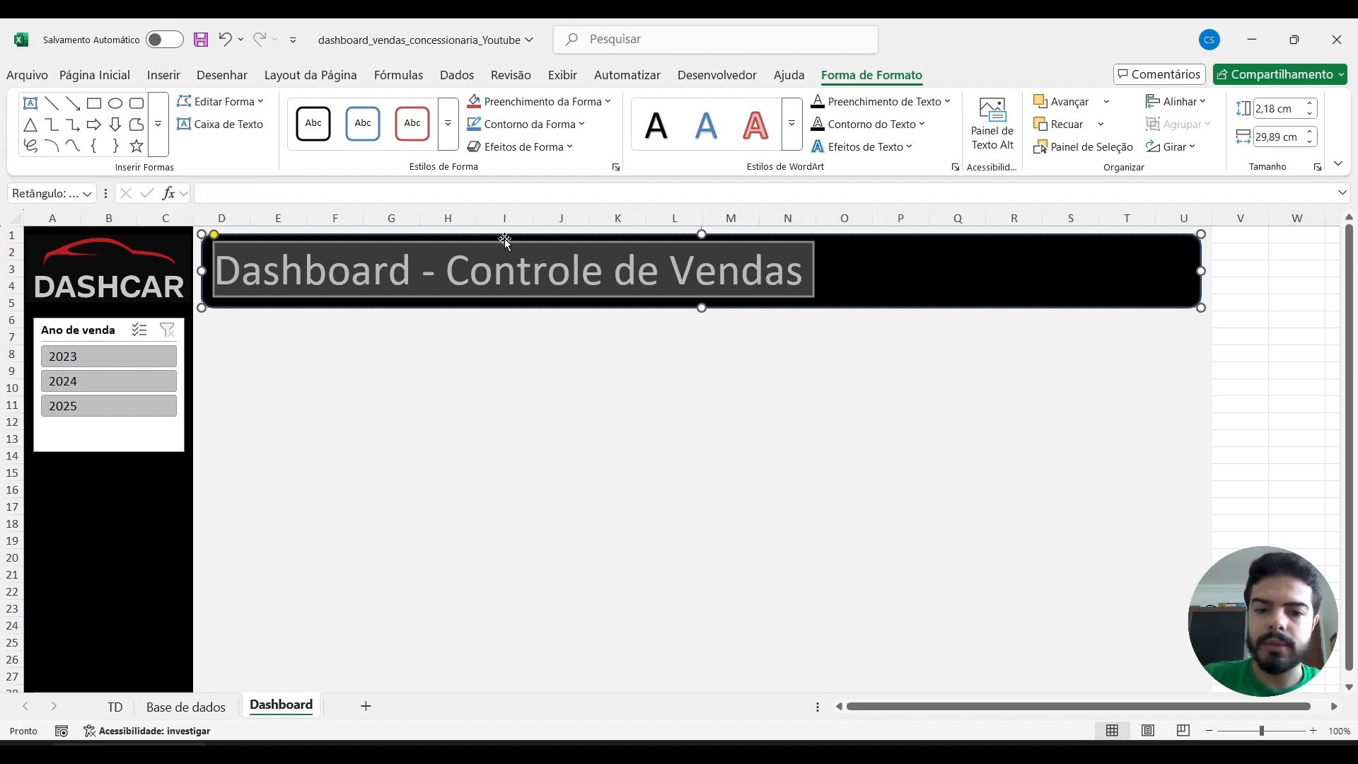
left_click(92, 76)
left_click(359, 392)
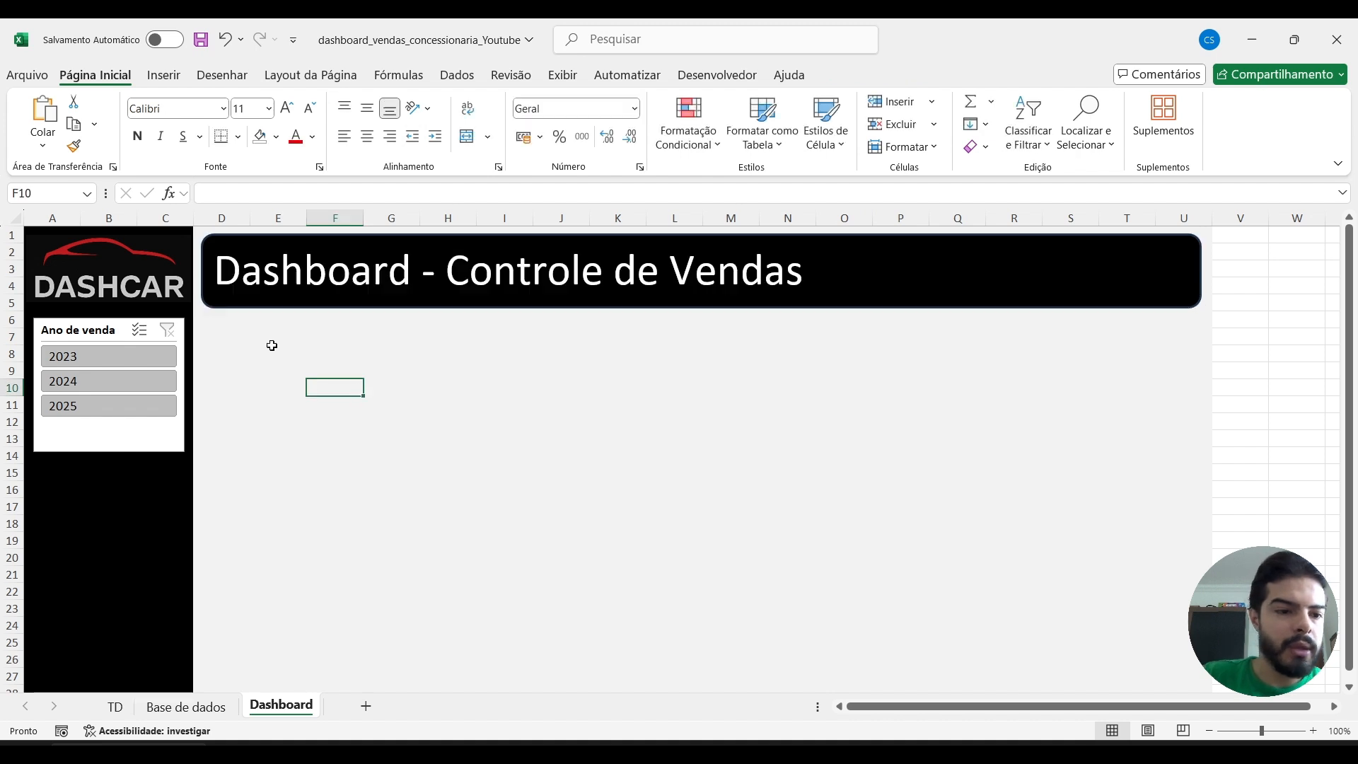
left_click_drag(65, 215, 156, 228)
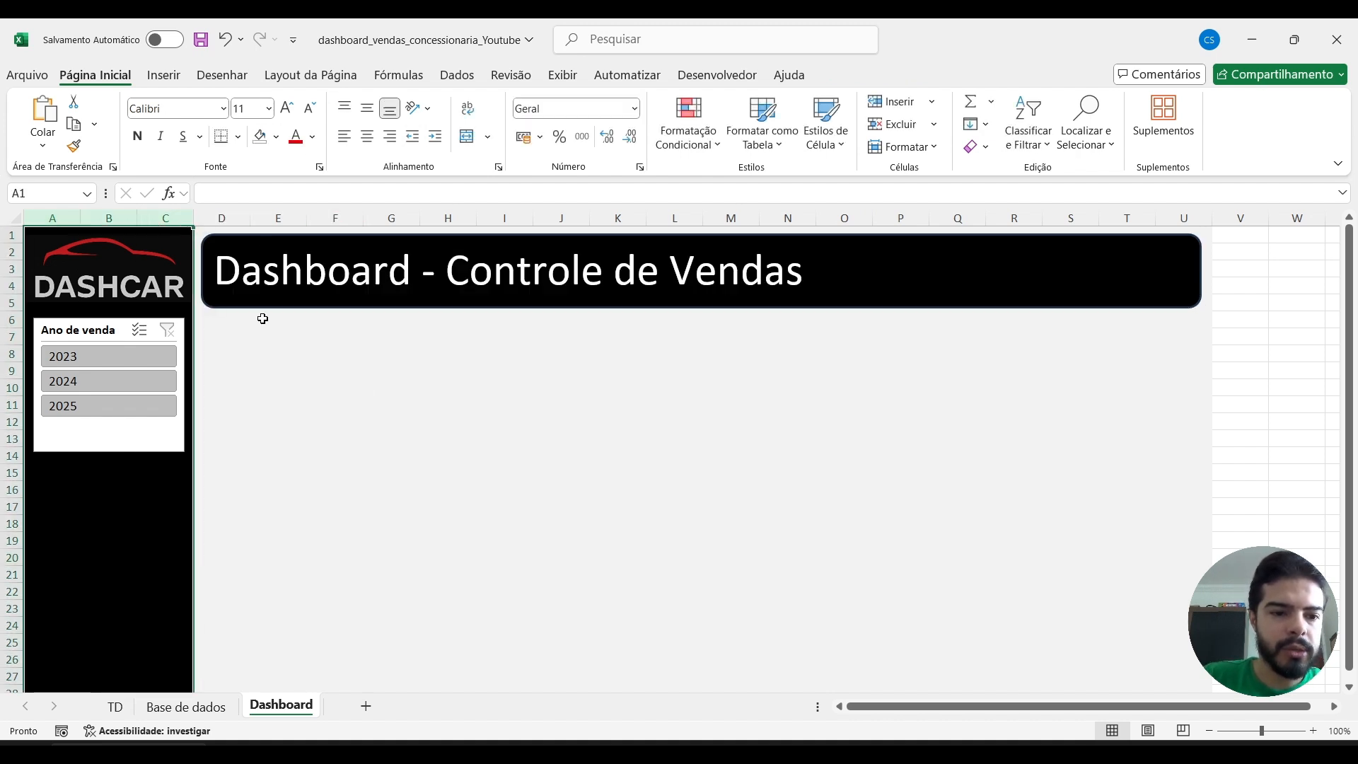
left_click(311, 425)
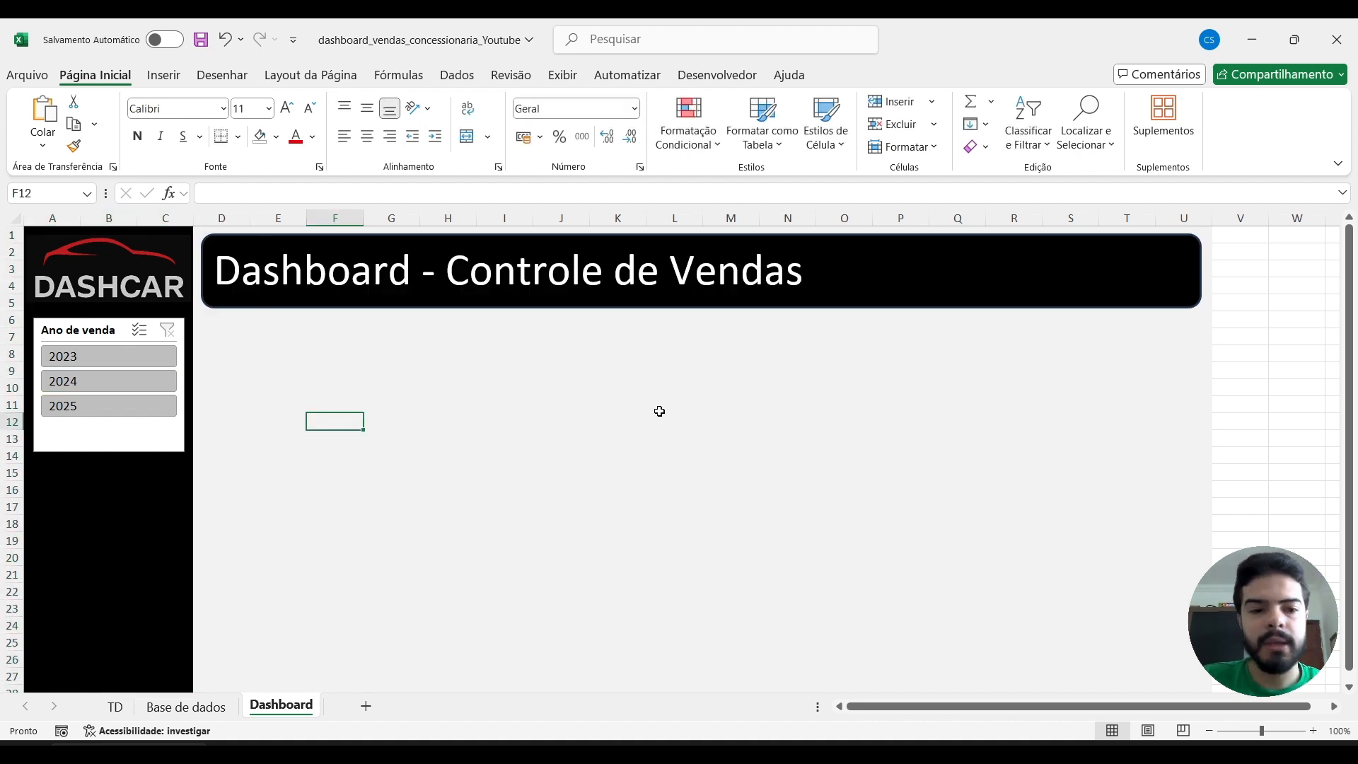
left_click_drag(220, 217, 1168, 210)
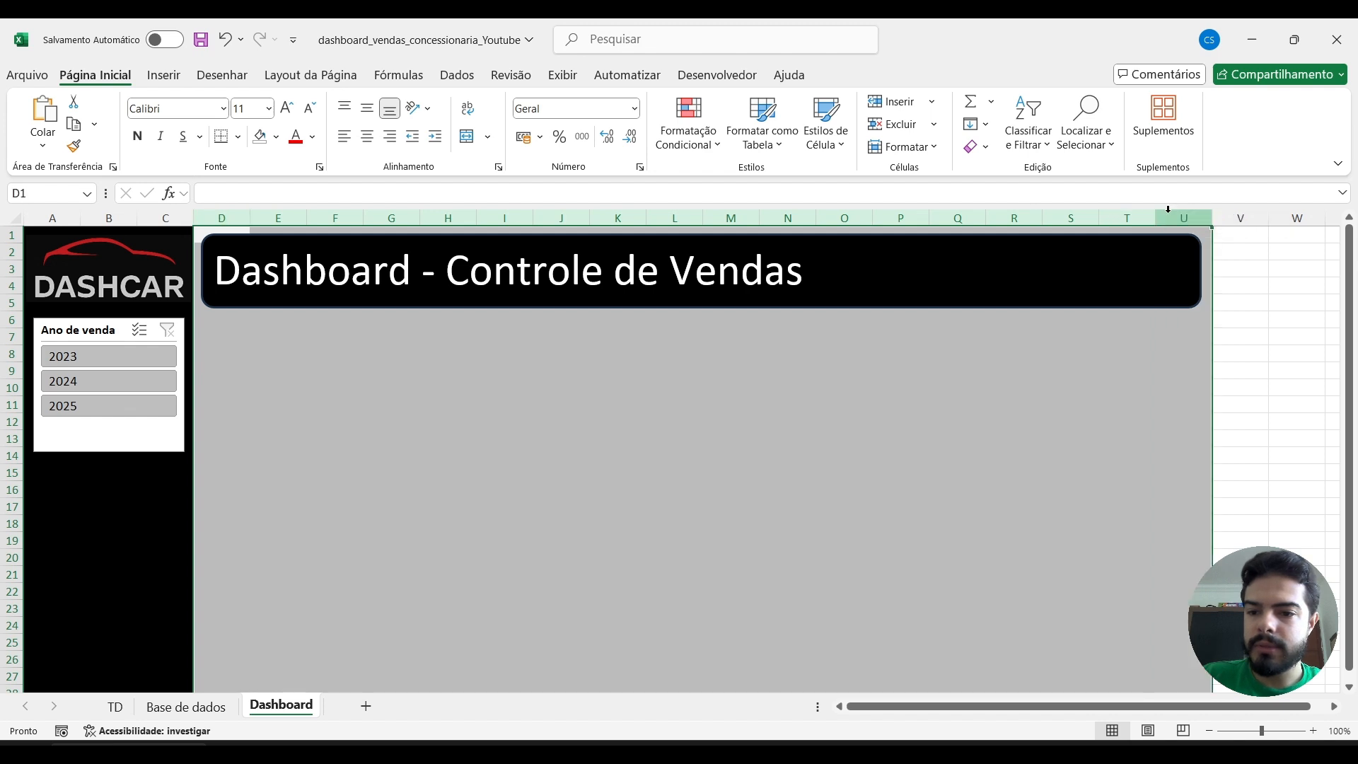
Recolour the dashboard background in columns D to U with the lightest grey theme colour, after trying a blue fill.
left_click(276, 136)
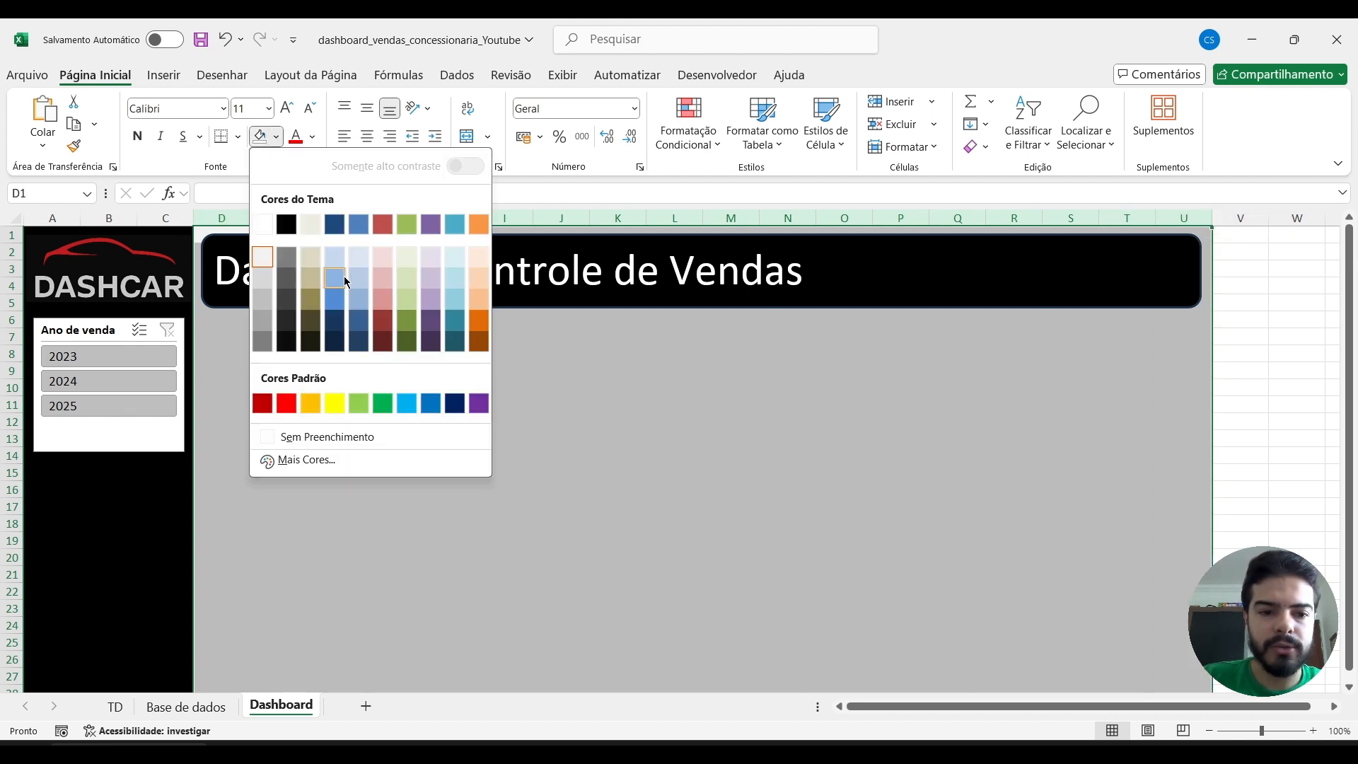
left_click(344, 281)
left_click(276, 136)
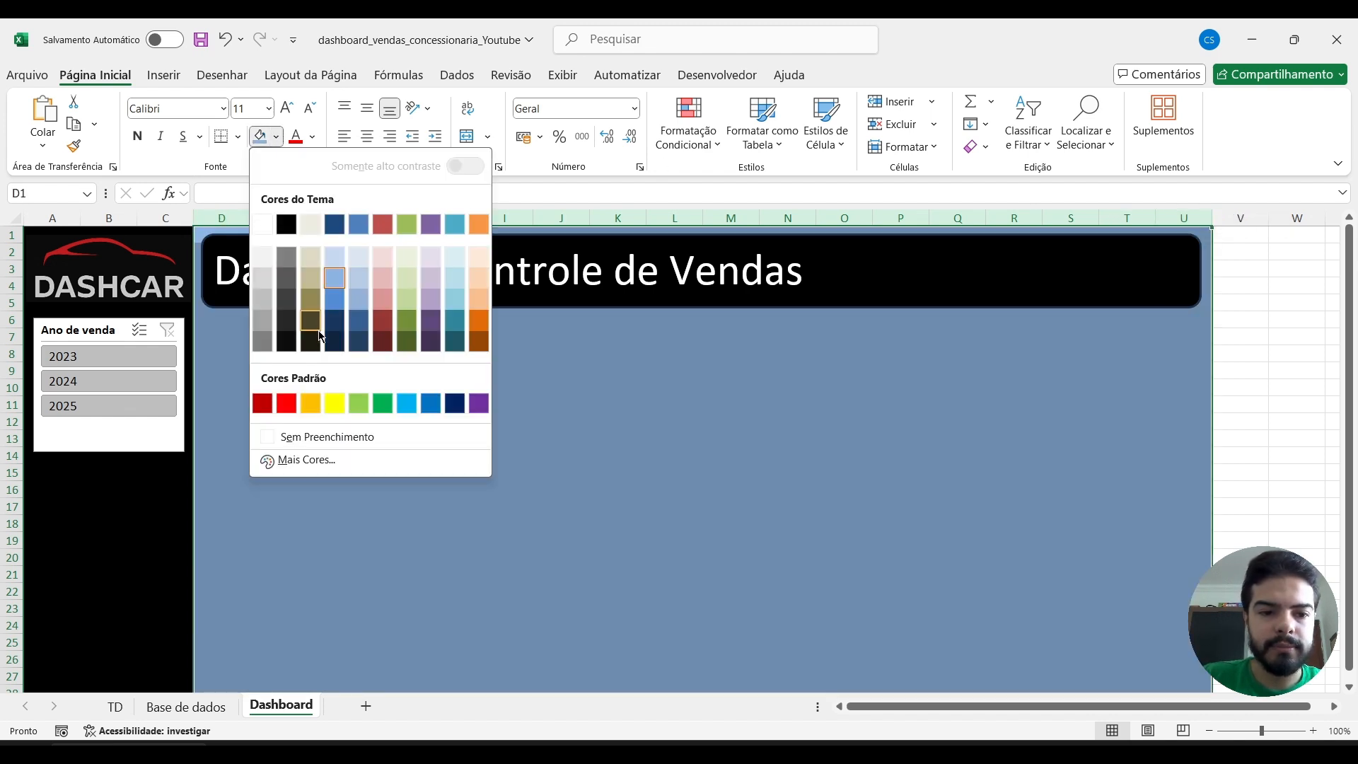
left_click(262, 260)
left_click(589, 417)
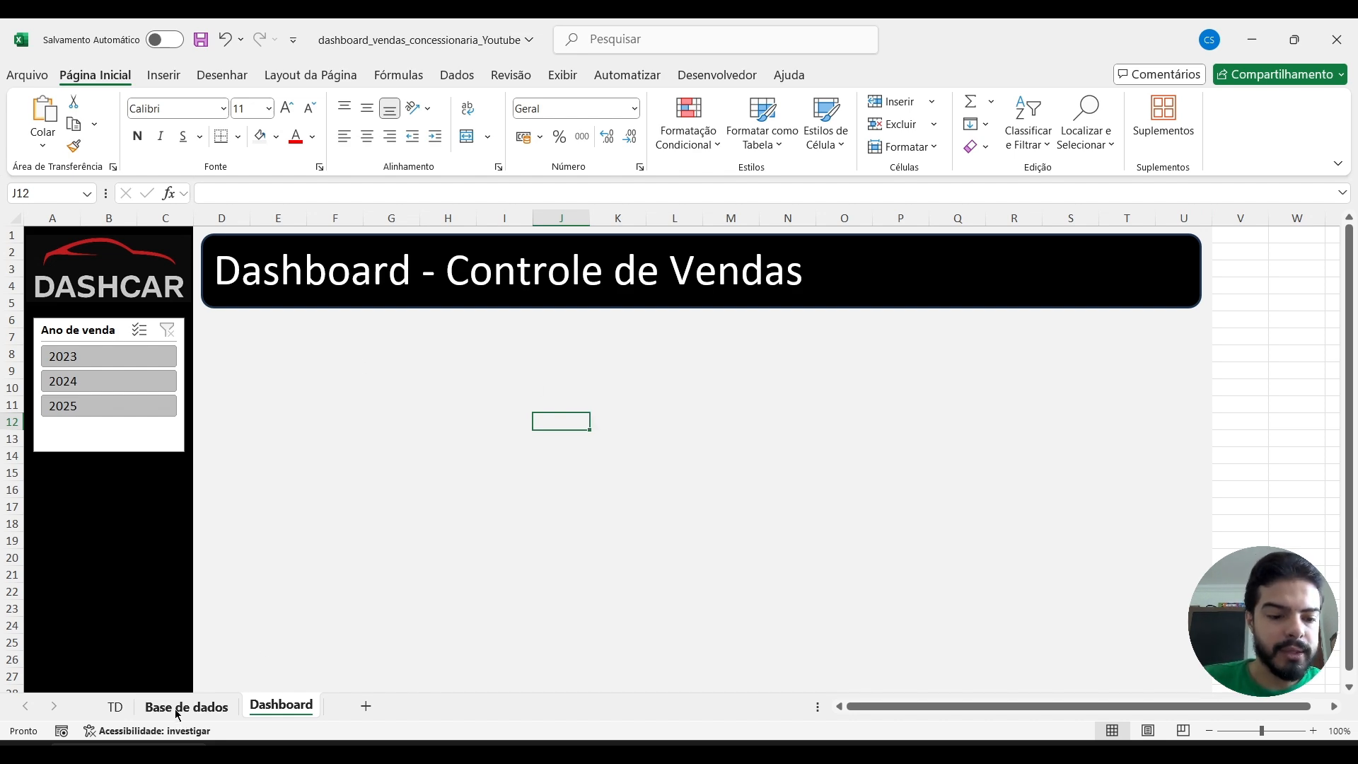
Move the Marca bar chart from the TD sheet to the Dashboard sheet, just below the title banner beside the slicer.
left_click(113, 707)
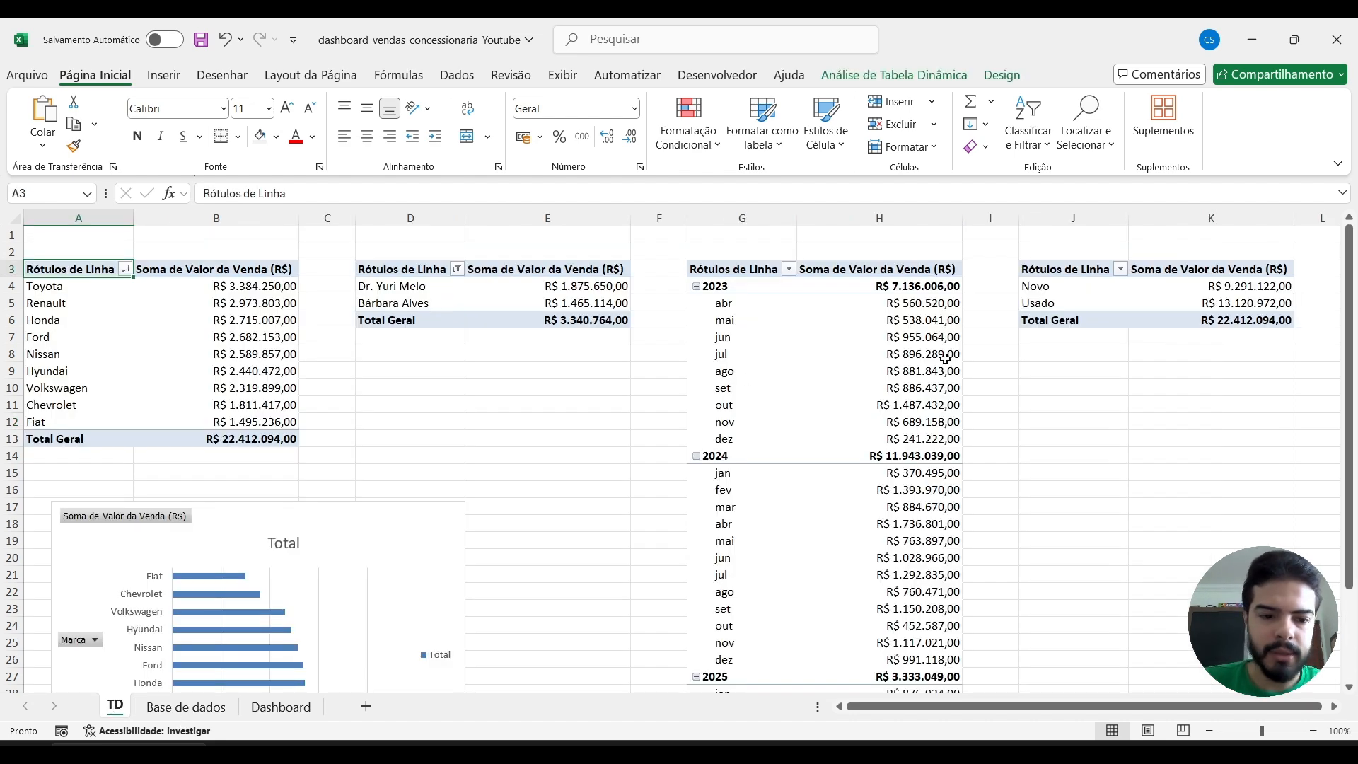
left_click(227, 516)
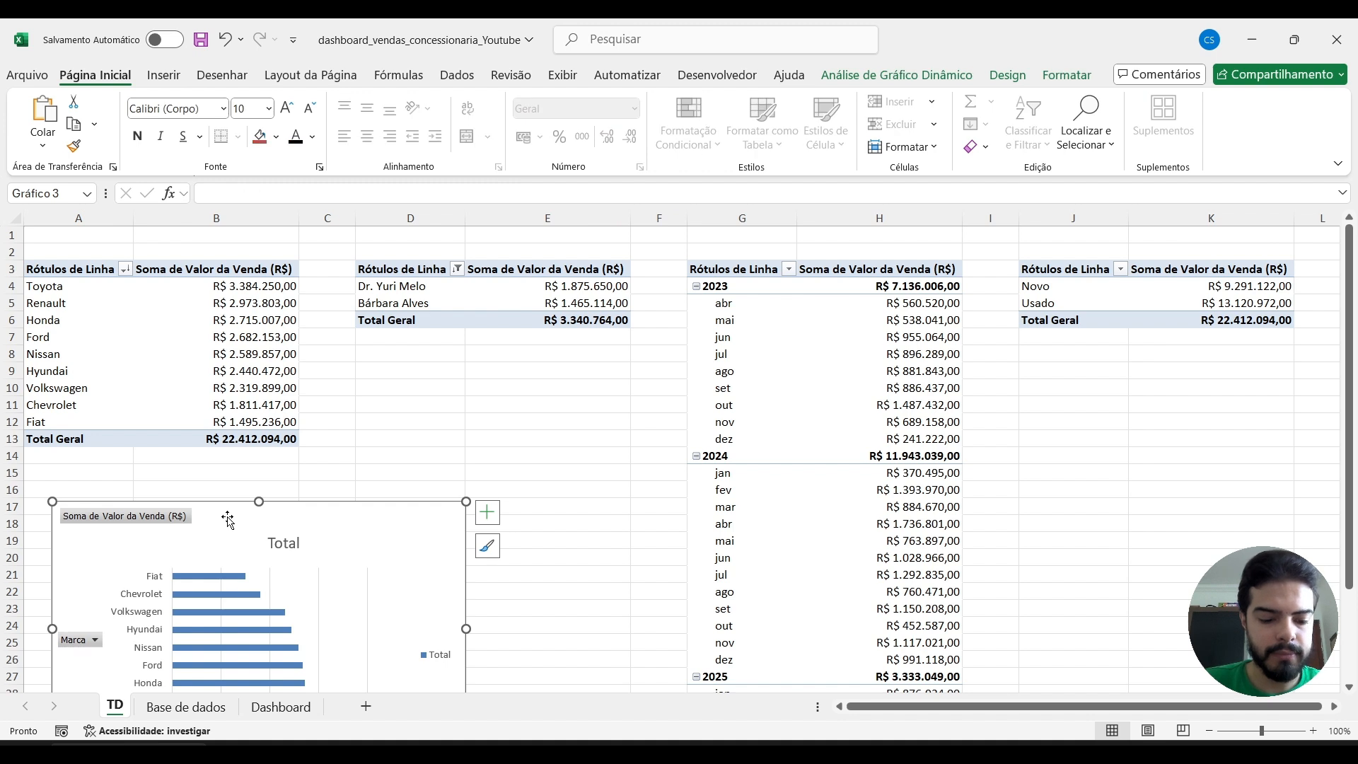
key("Delete")
left_click(279, 707)
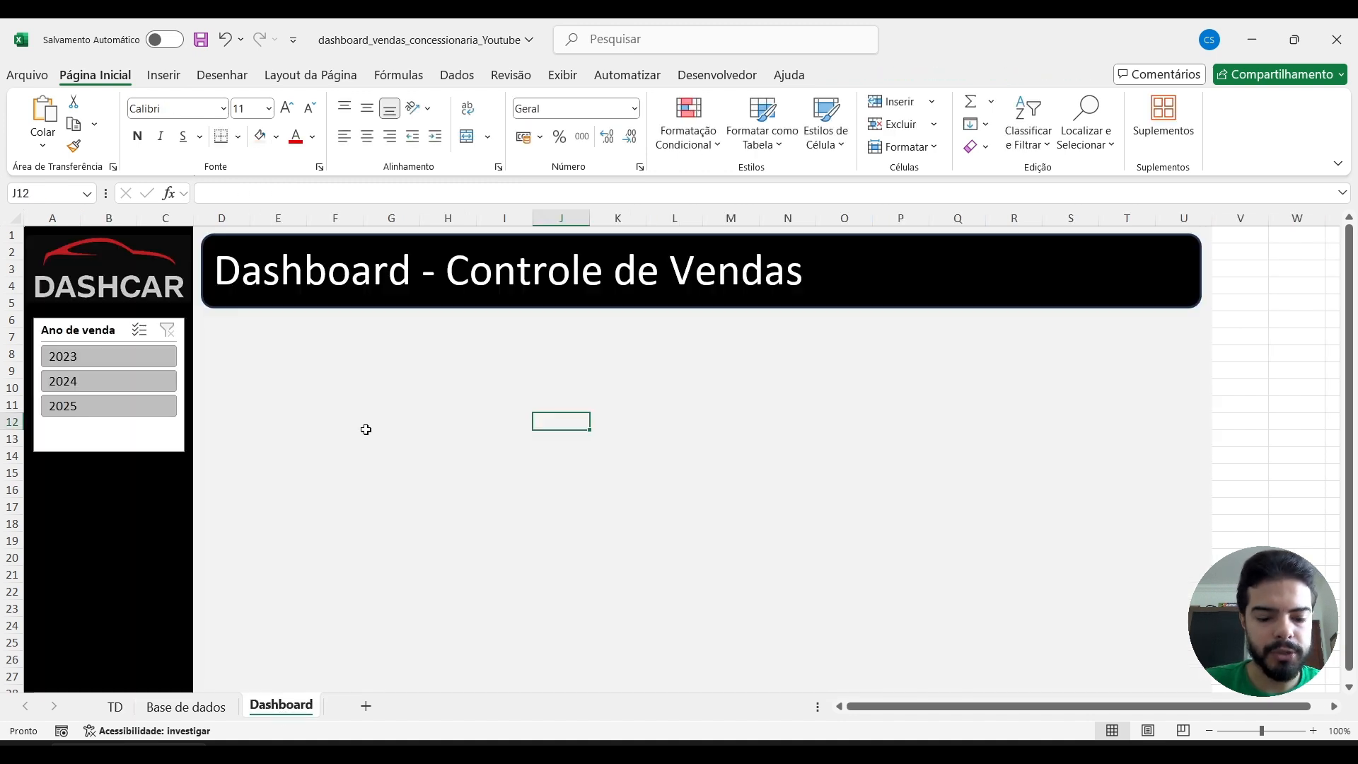
key("ctrl+v")
left_click_drag(714, 431, 388, 337)
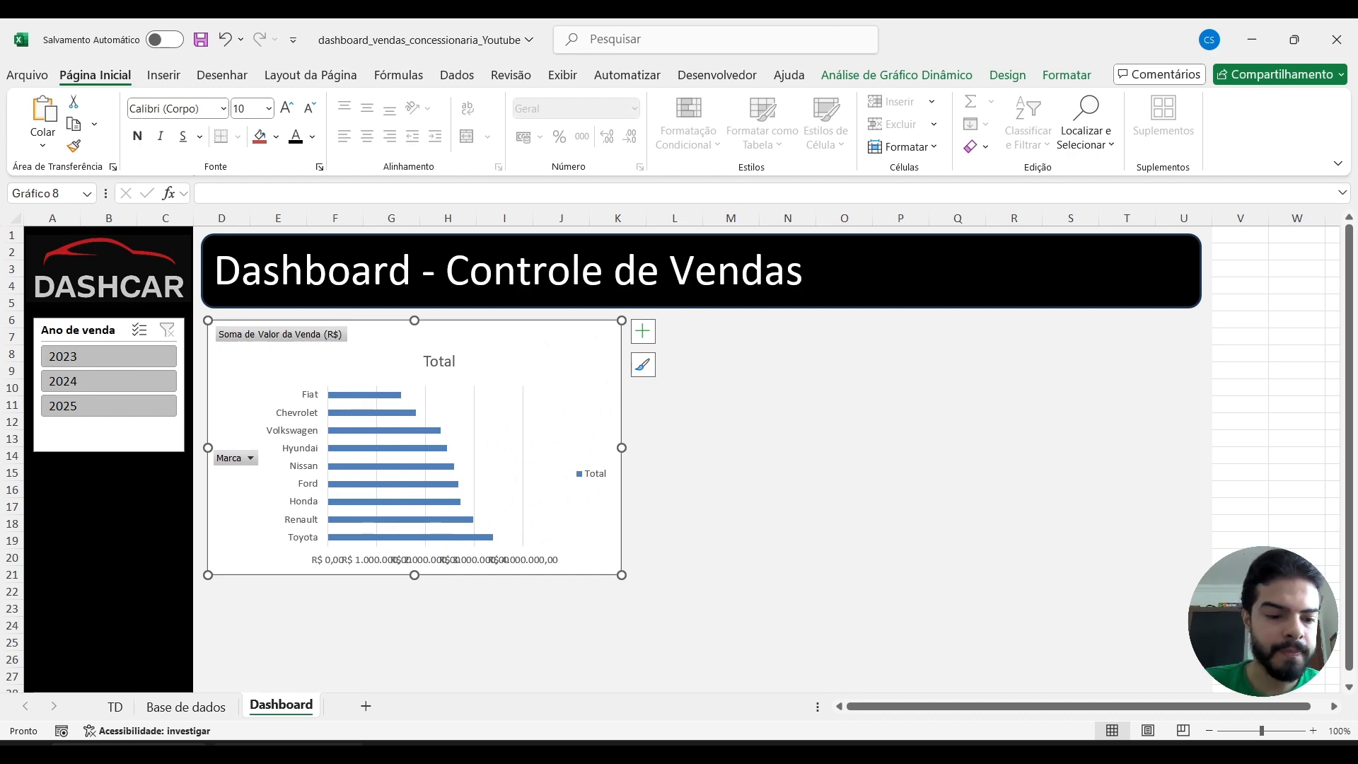
Clear the row-label filter on the salesperson pivot table in the TD sheet.
left_click(114, 705)
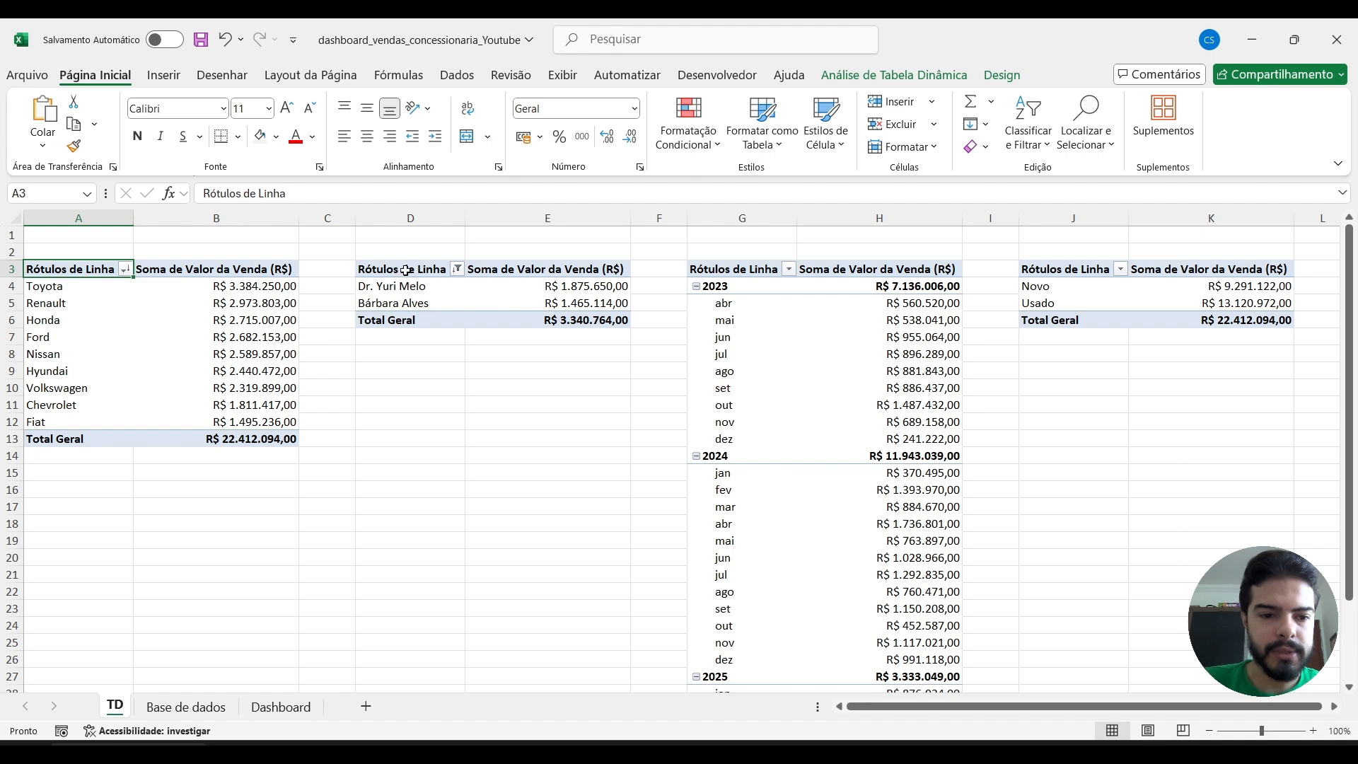
left_click(456, 269)
left_click(343, 366)
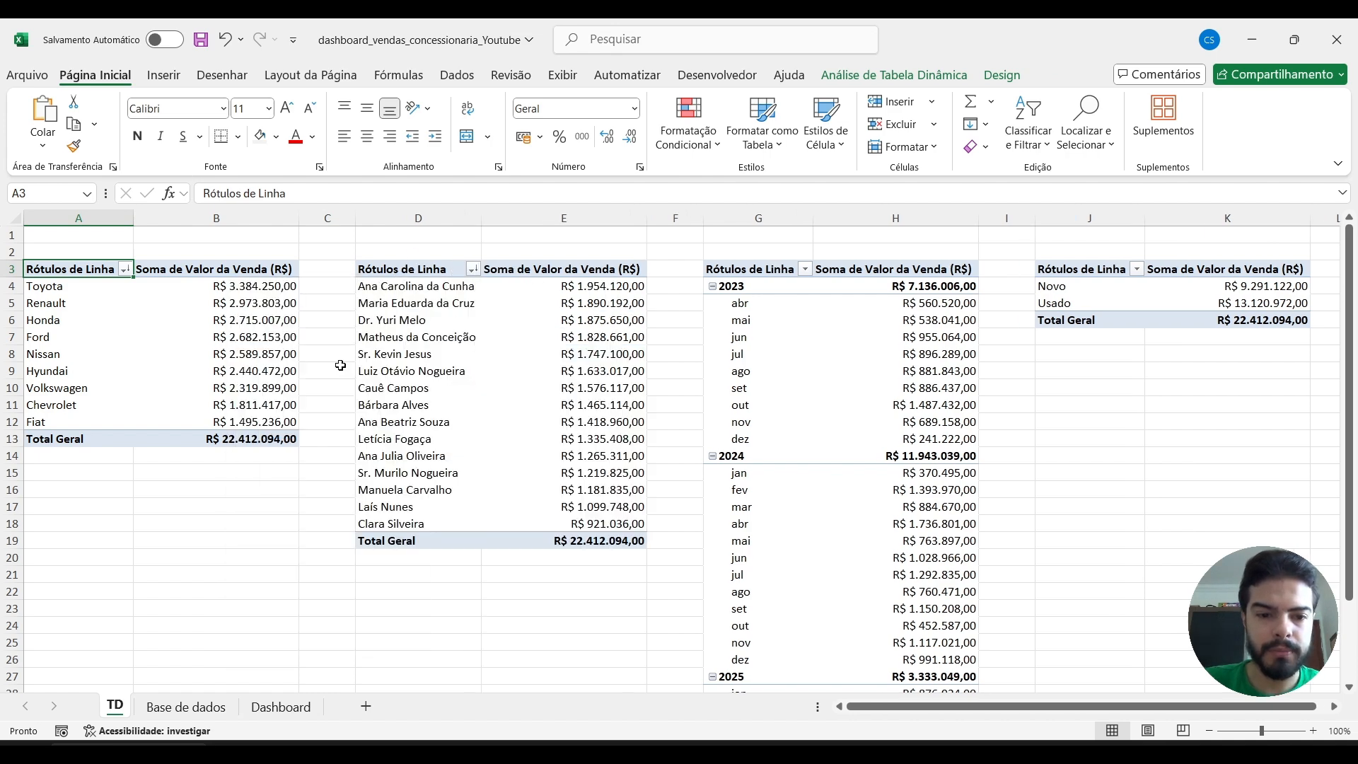
Insert a 2D clustered bar pivot chart from the whole salesperson pivot table.
left_click(438, 273)
key("ctrl+shift+Right")
key("ctrl+shift+Down")
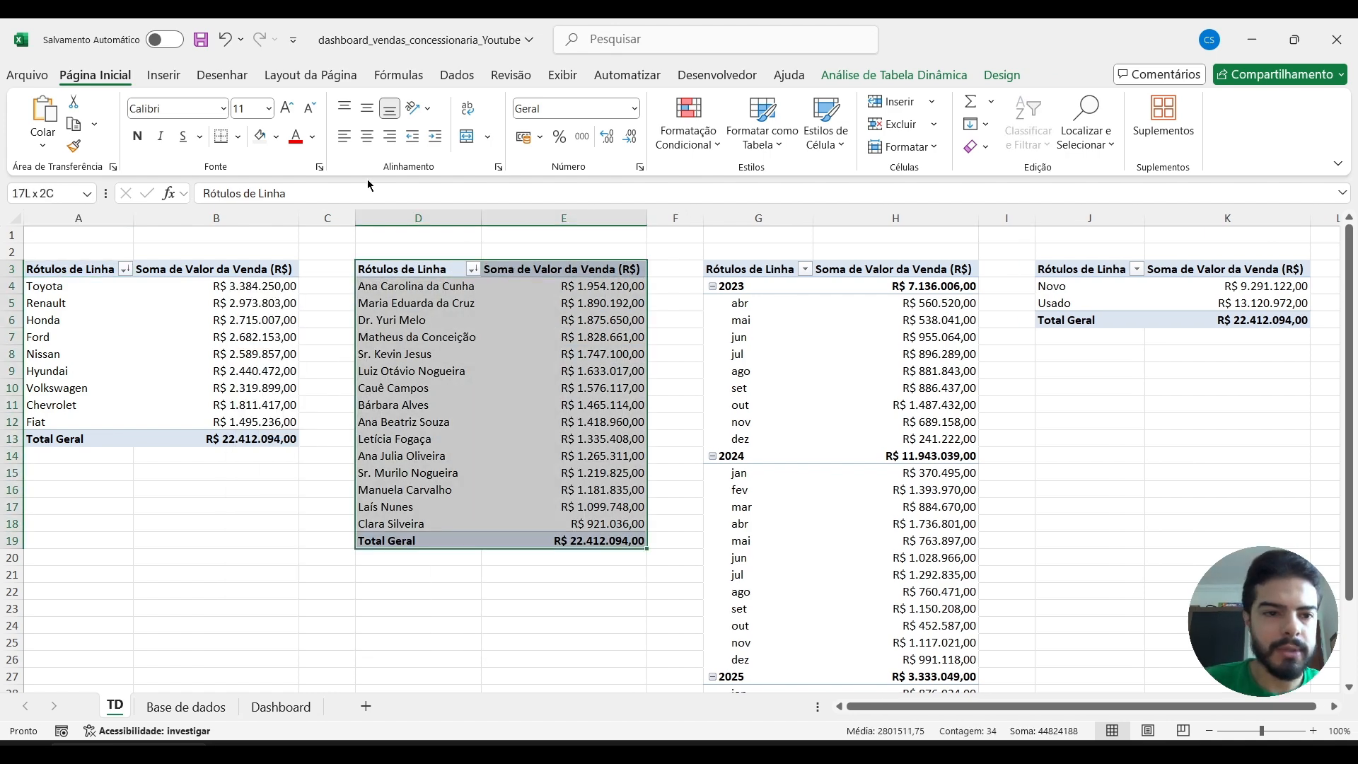
left_click(160, 75)
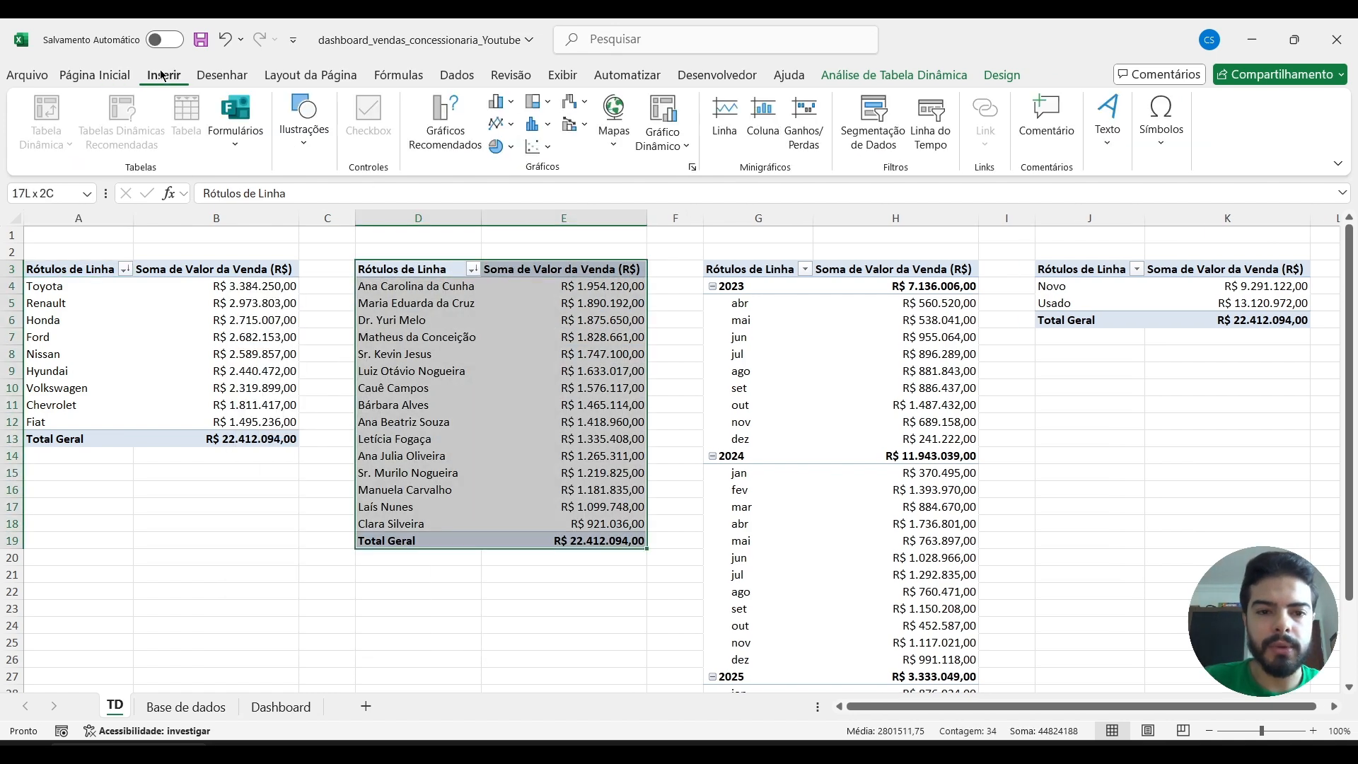
left_click(504, 102)
left_click(511, 333)
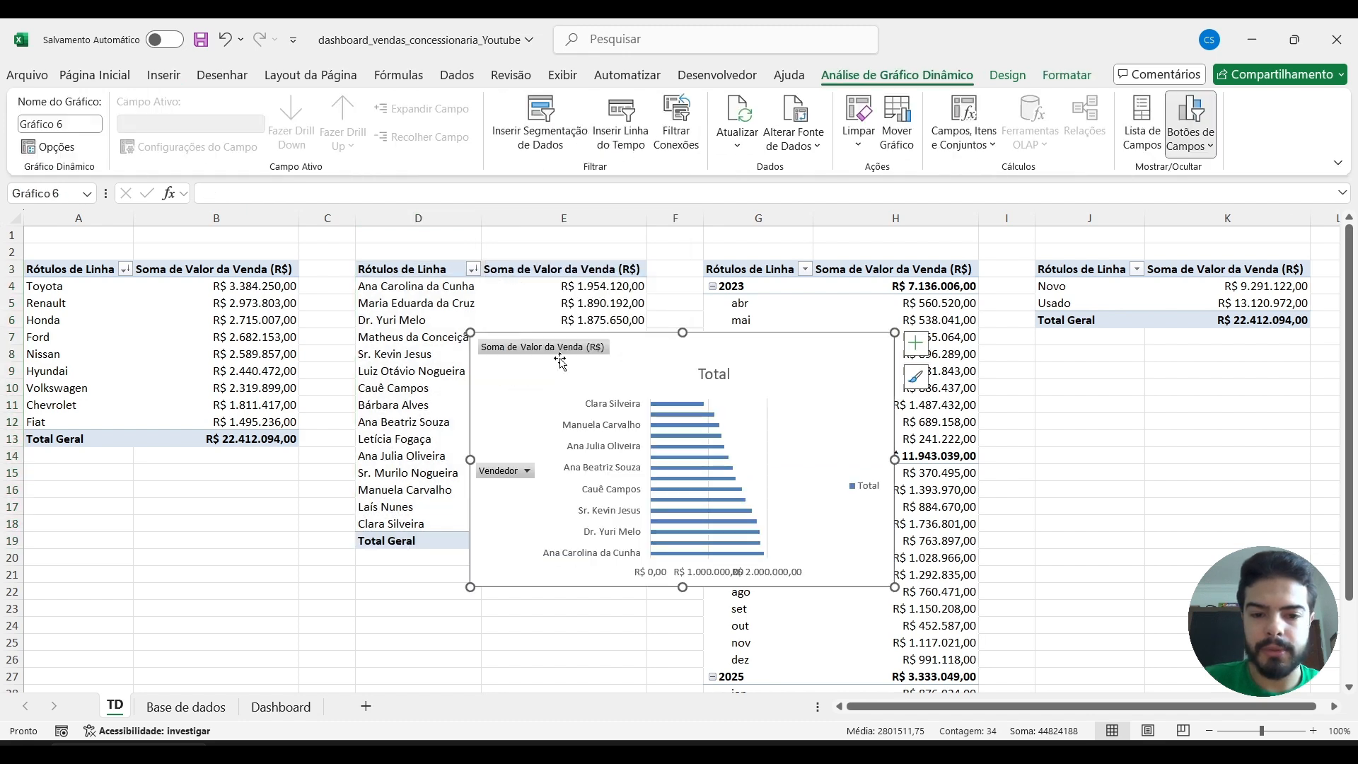
Move the Vendedor bar chart to the Dashboard sheet, to the right of the Marca chart under the title.
key("ctrl+z")
left_click(281, 707)
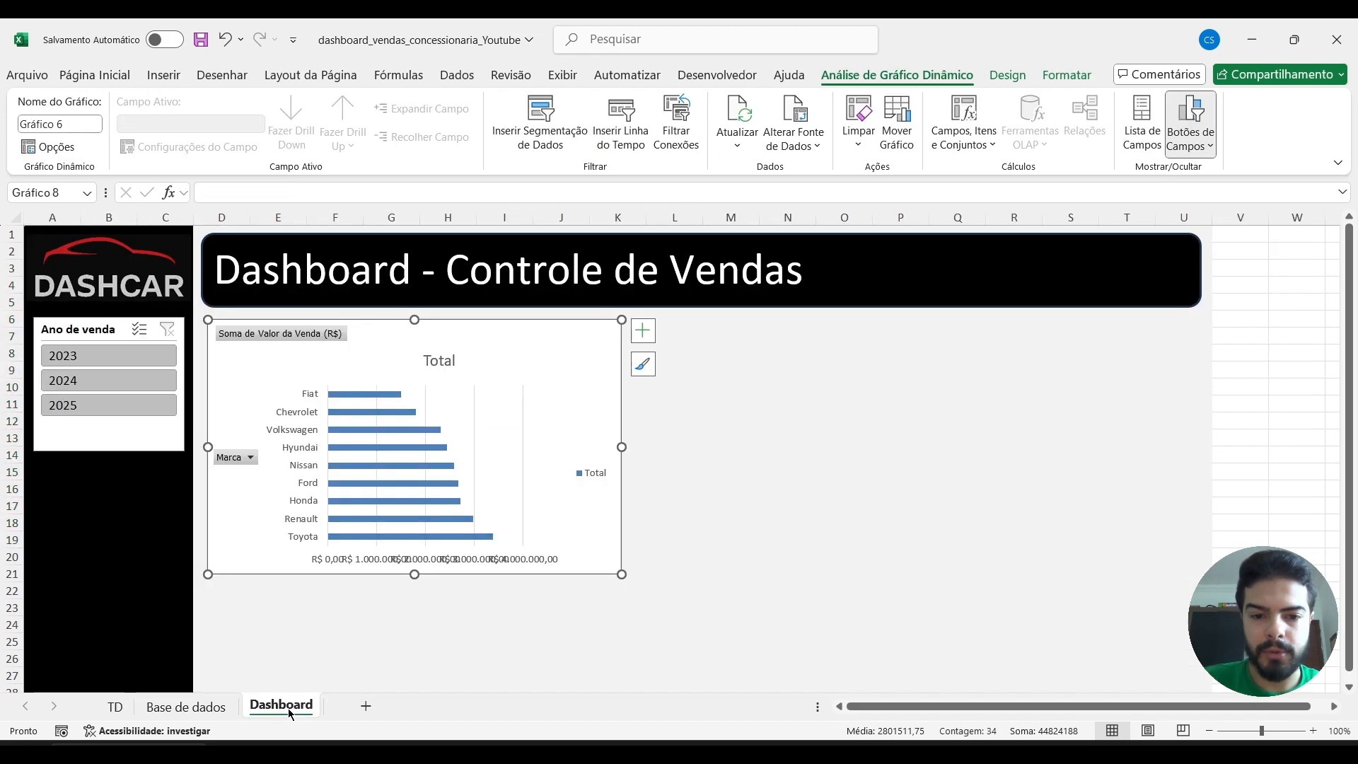
left_click(761, 489)
key("ctrl+v")
left_click_drag(919, 508, 955, 356)
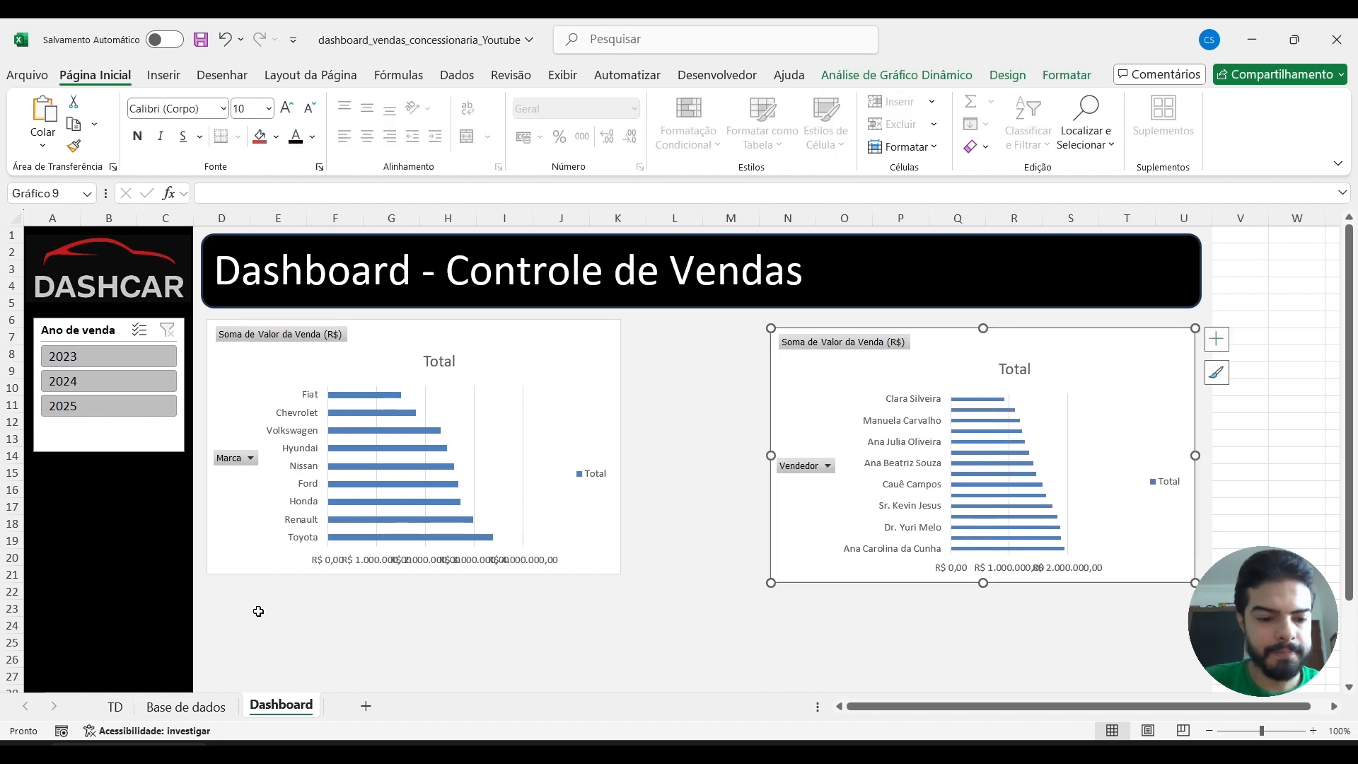
Insert a 2D clustered column pivot chart from the year and month pivot table in columns G and H of the TD sheet.
left_click(115, 706)
left_click(815, 340)
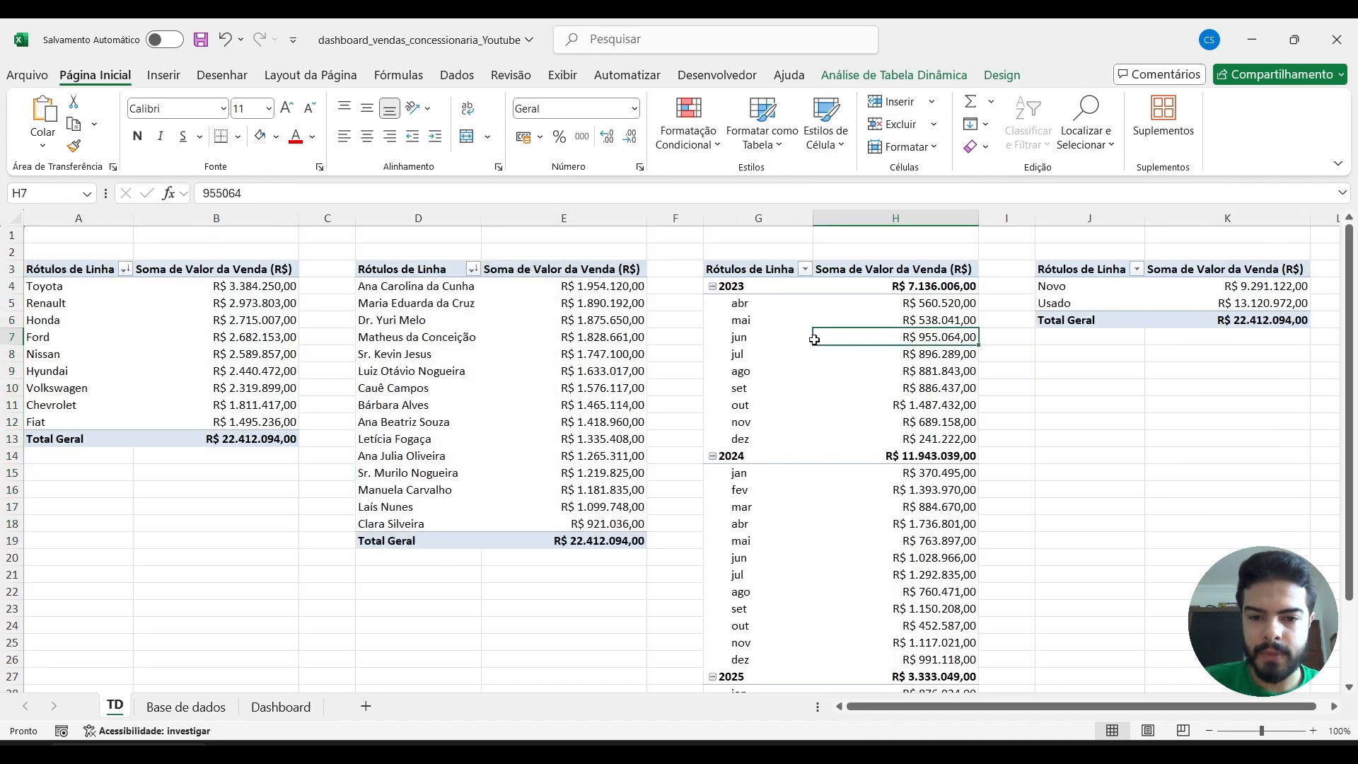
key("Up")
key("Up")
key("Up")
key("Up")
key("Left")
key("ctrl+shift+Right")
key("ctrl+shift+Down")
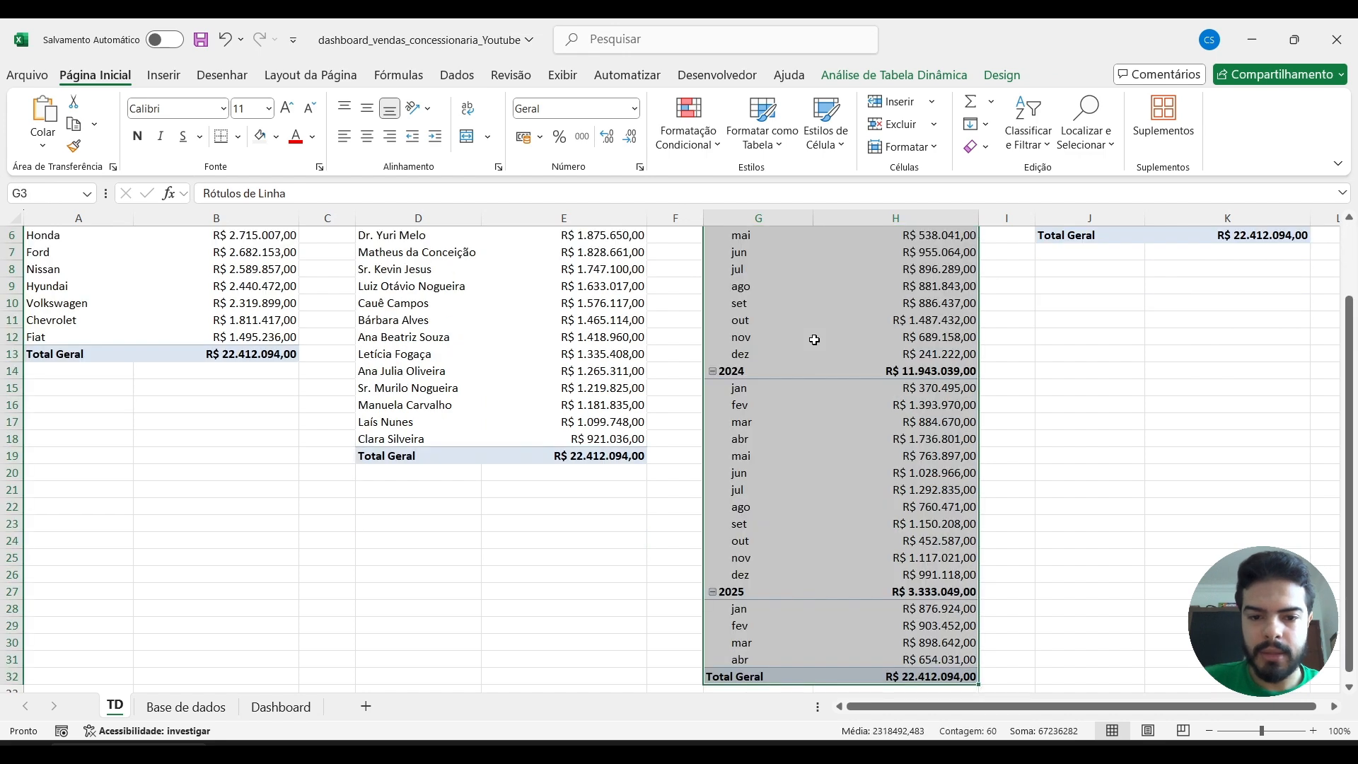
left_click(159, 75)
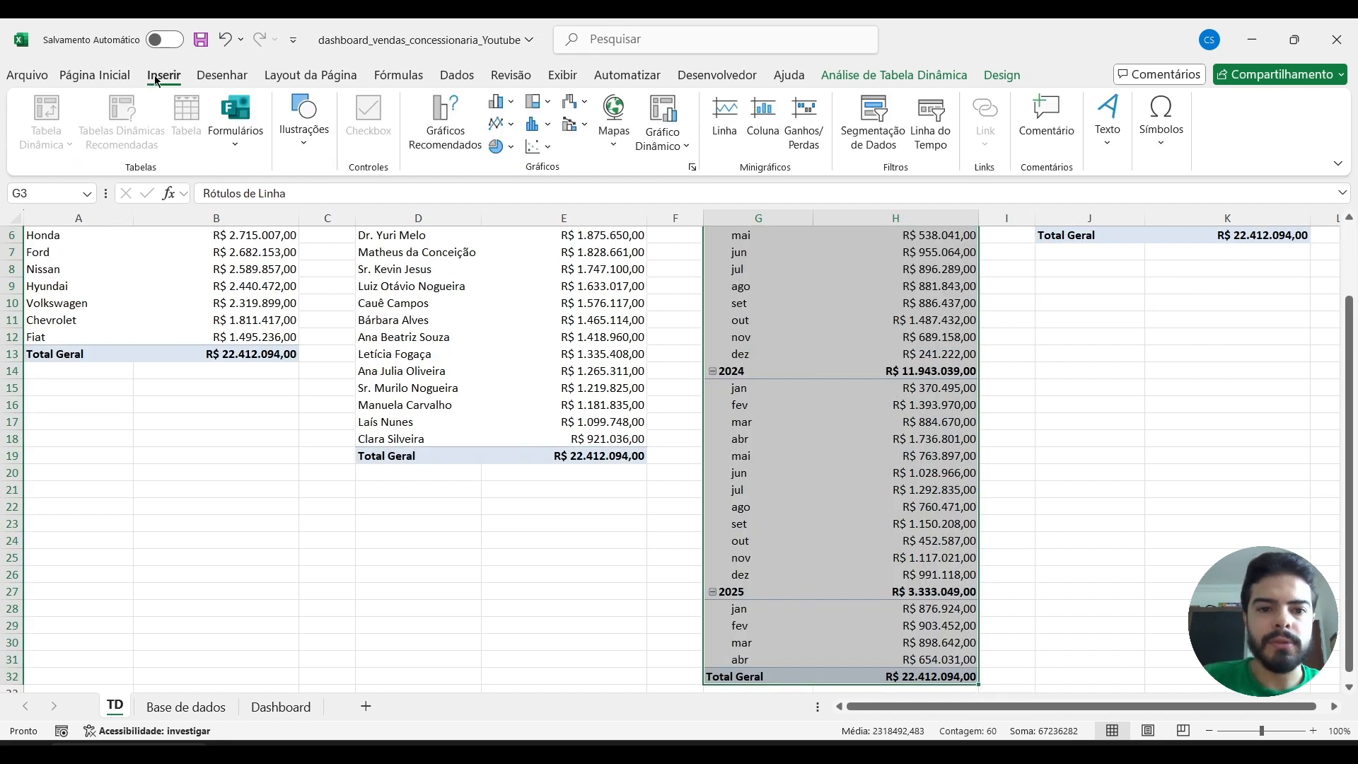
left_click(500, 101)
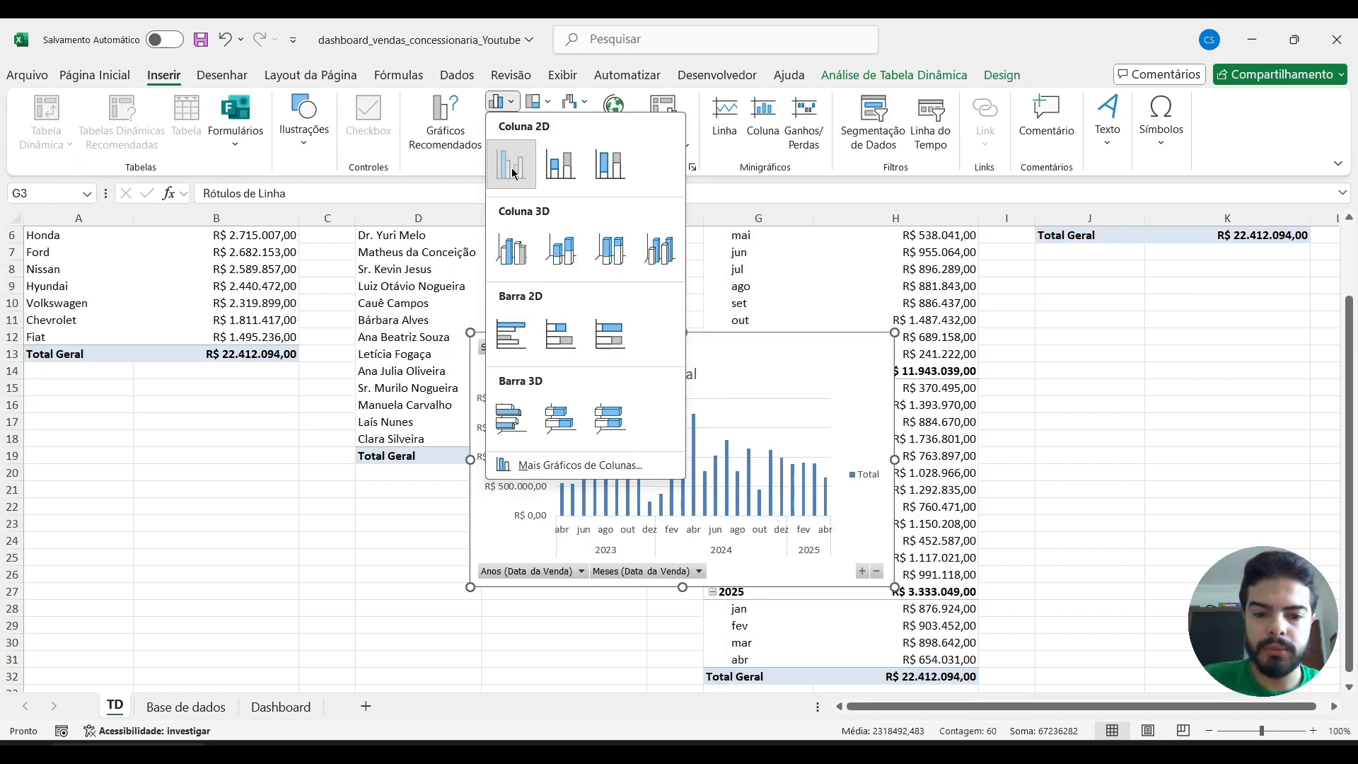
left_click(511, 166)
Move the monthly sales column chart to the Dashboard sheet and align it below the Marca chart.
key("Delete")
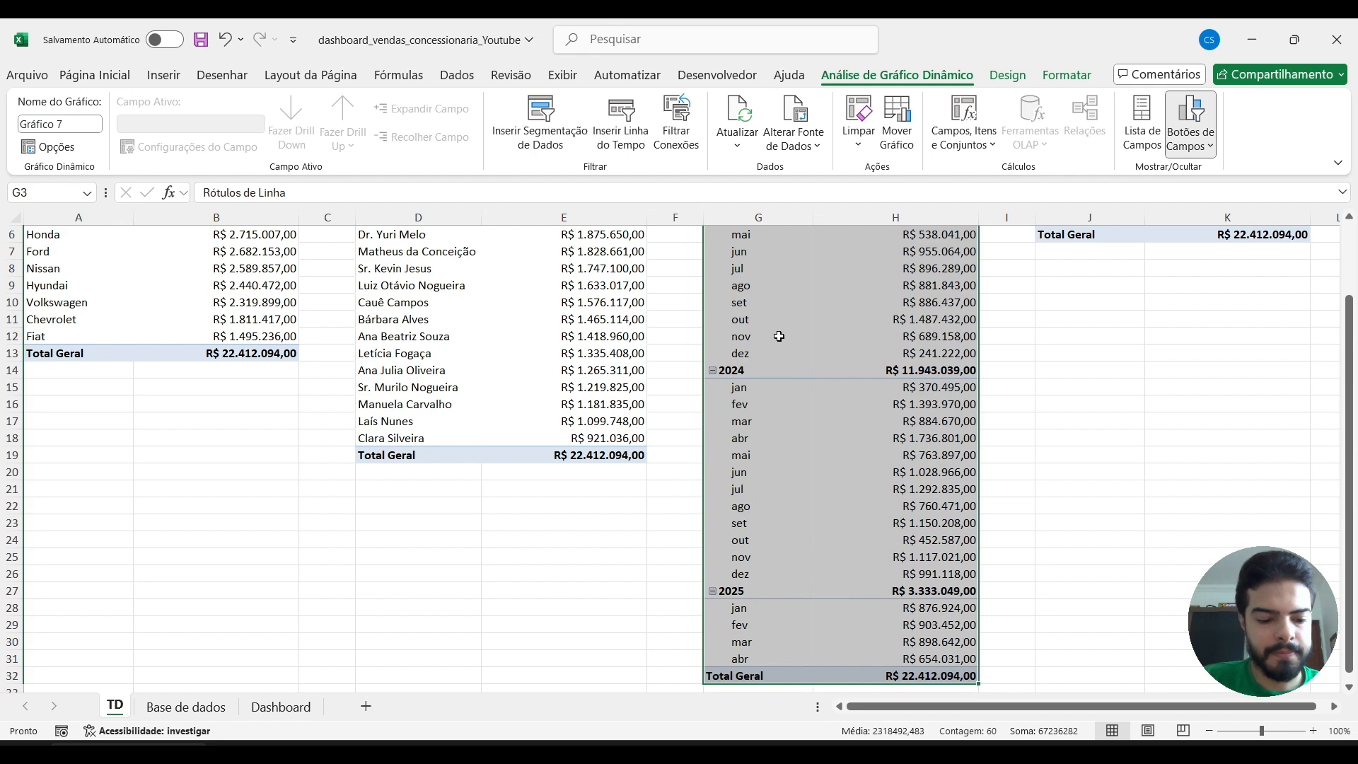
left_click(281, 707)
left_click(254, 618)
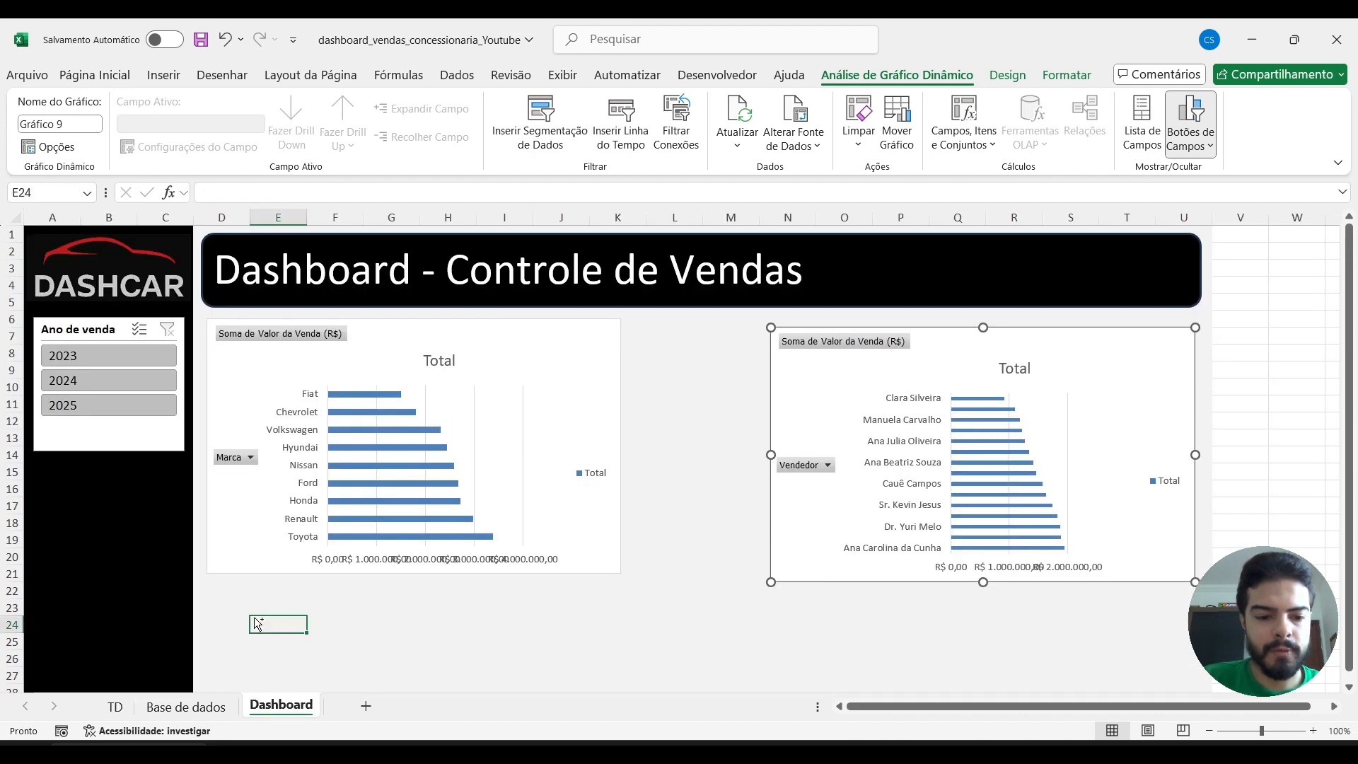
key("ctrl+v")
scroll(555, 516, "down", 3)
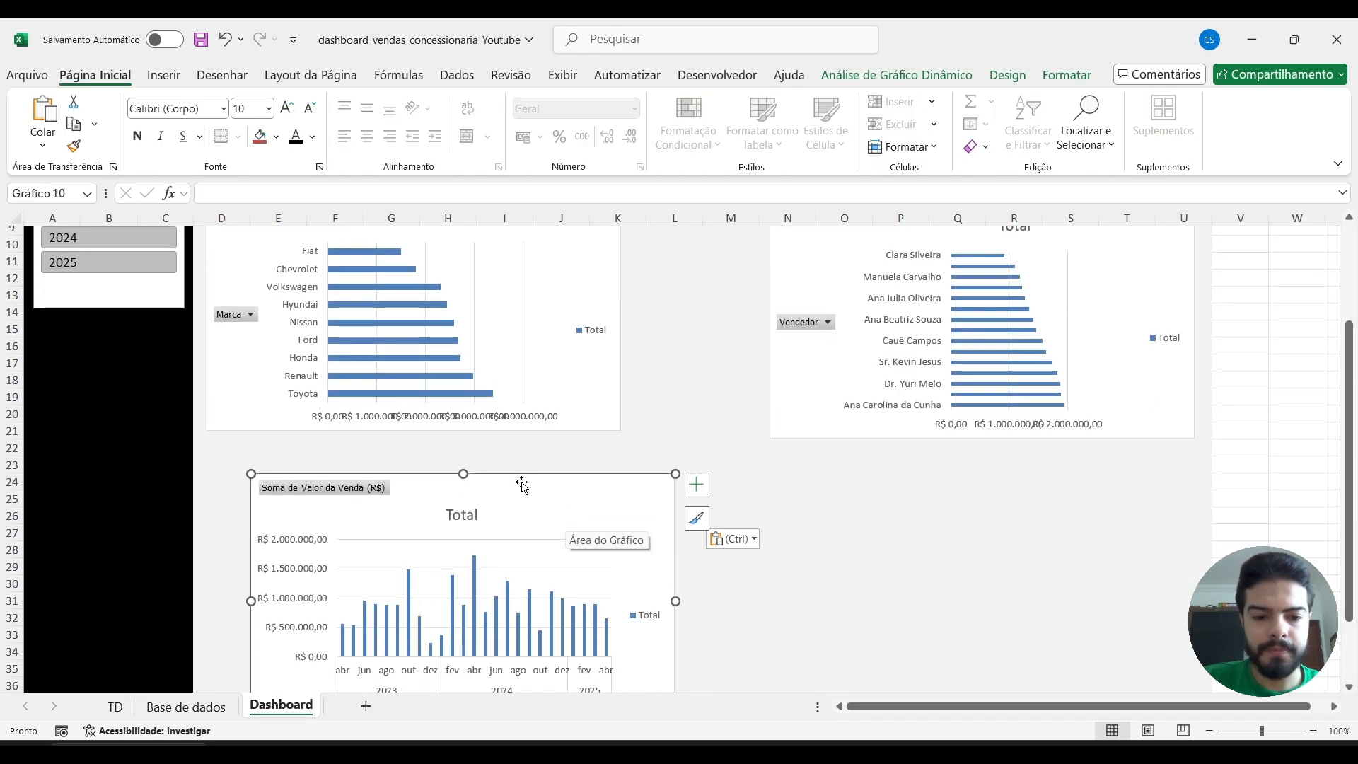
left_click_drag(501, 472, 479, 464)
Insert a doughnut pivot chart from the Novo and Usado pivot table in the TD sheet.
left_click(115, 707)
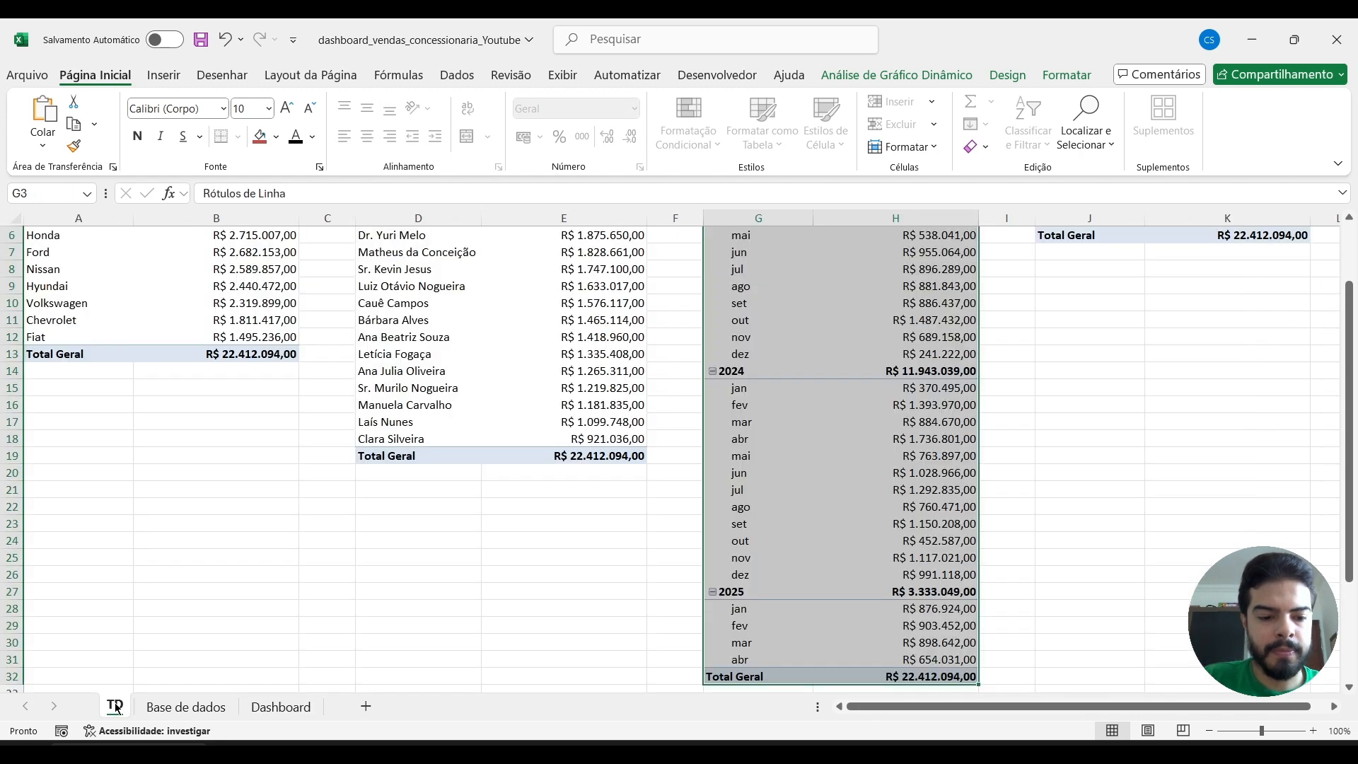
scroll(1113, 376, "up", 2)
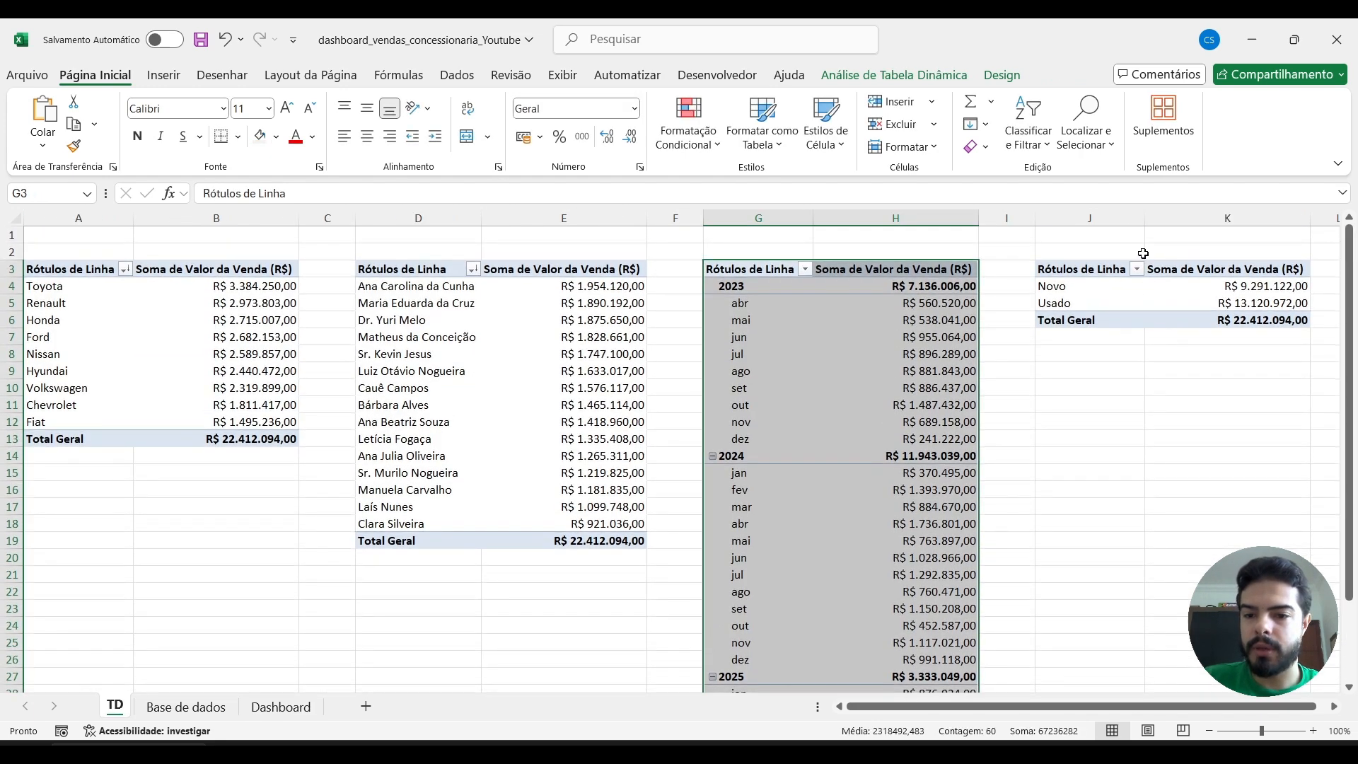
left_click(1111, 265)
left_click_drag(1112, 265, 1202, 269)
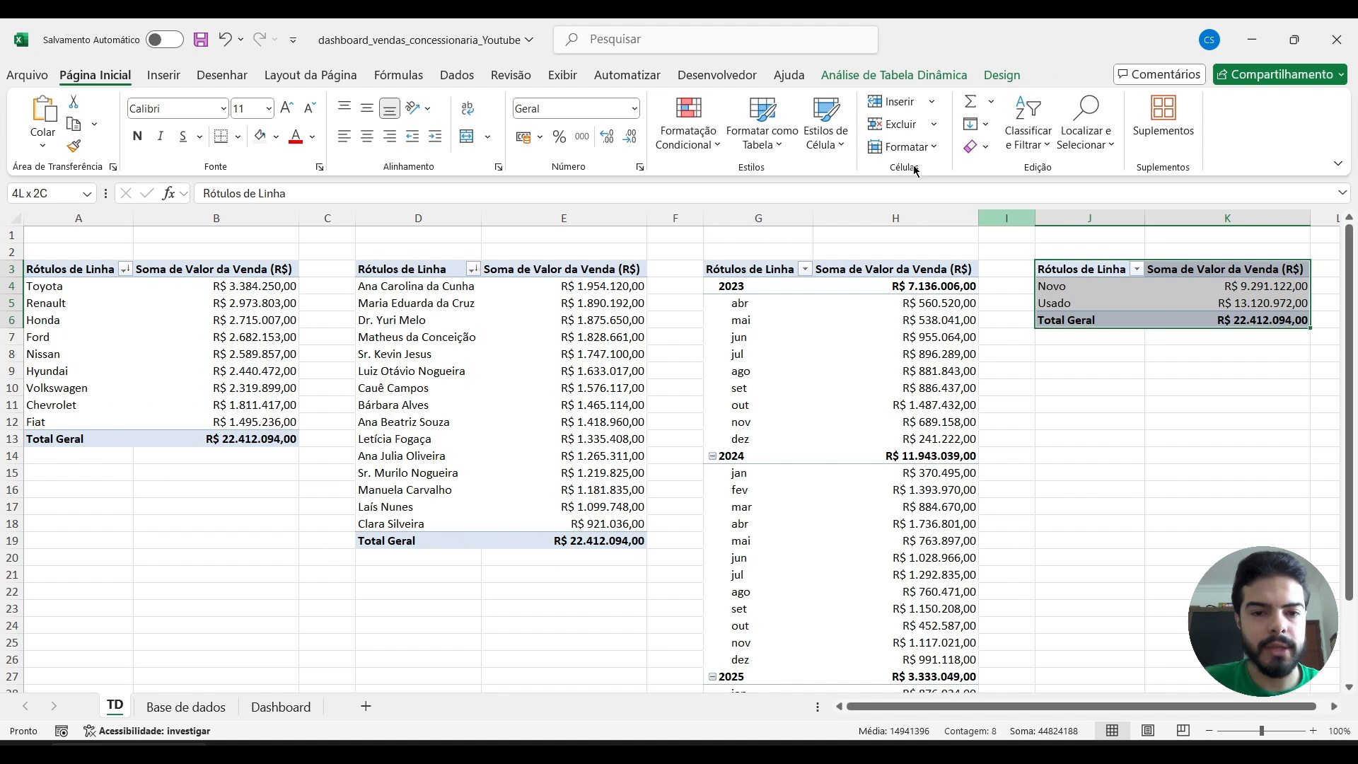
left_click(162, 77)
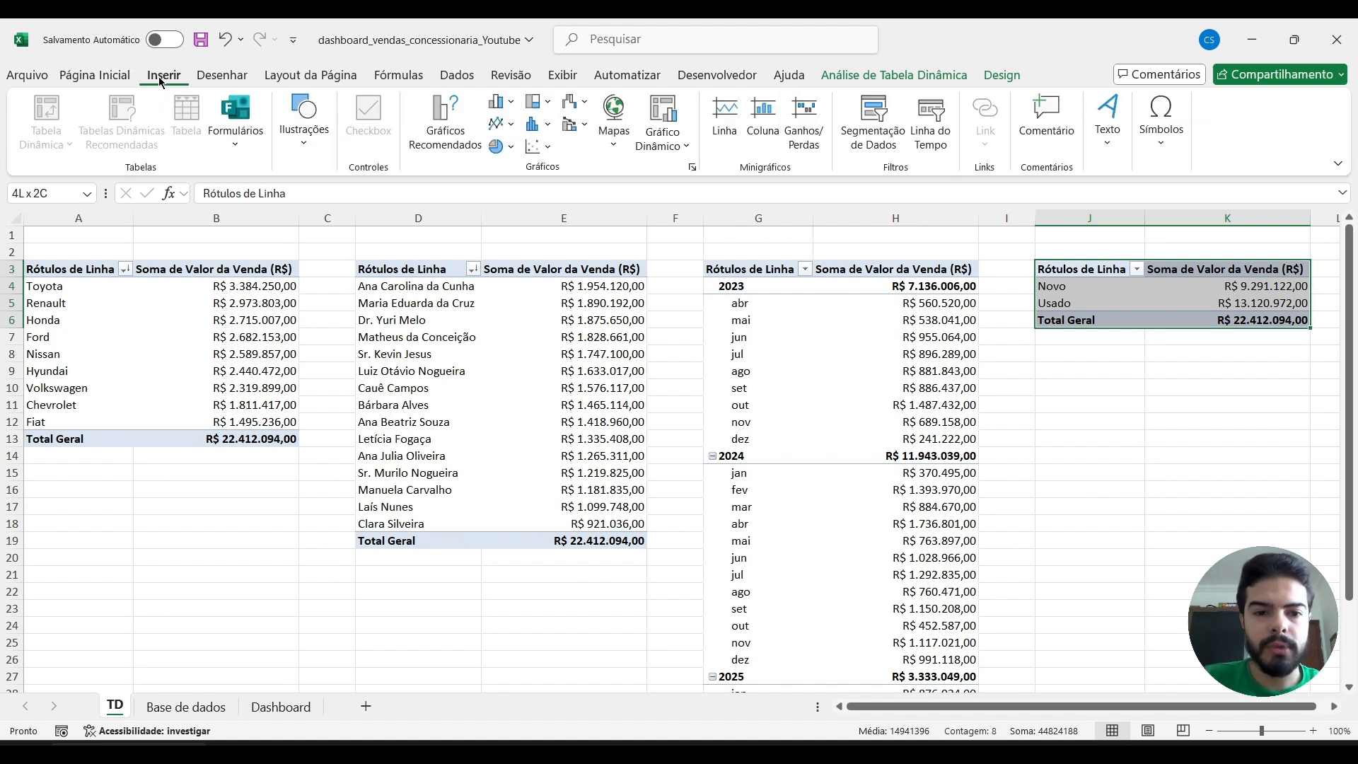
left_click(510, 148)
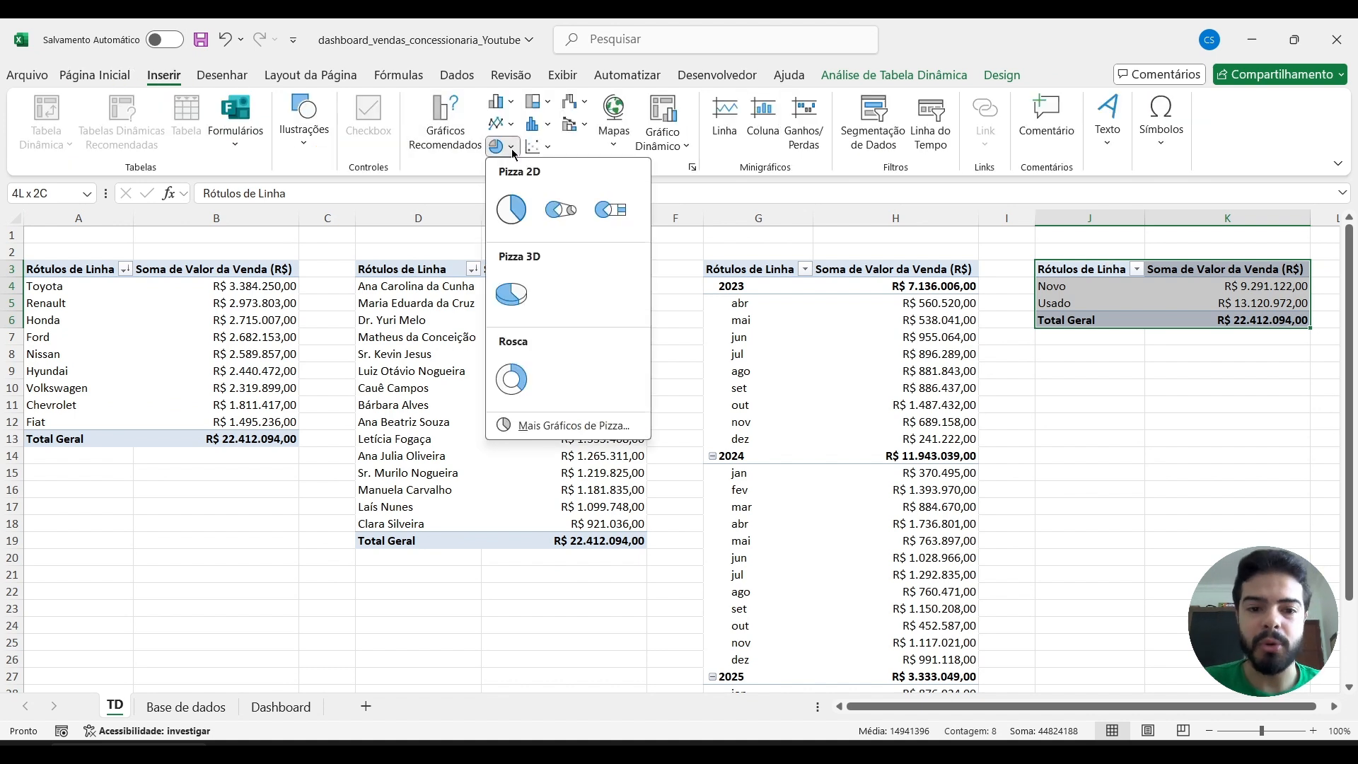
left_click(512, 379)
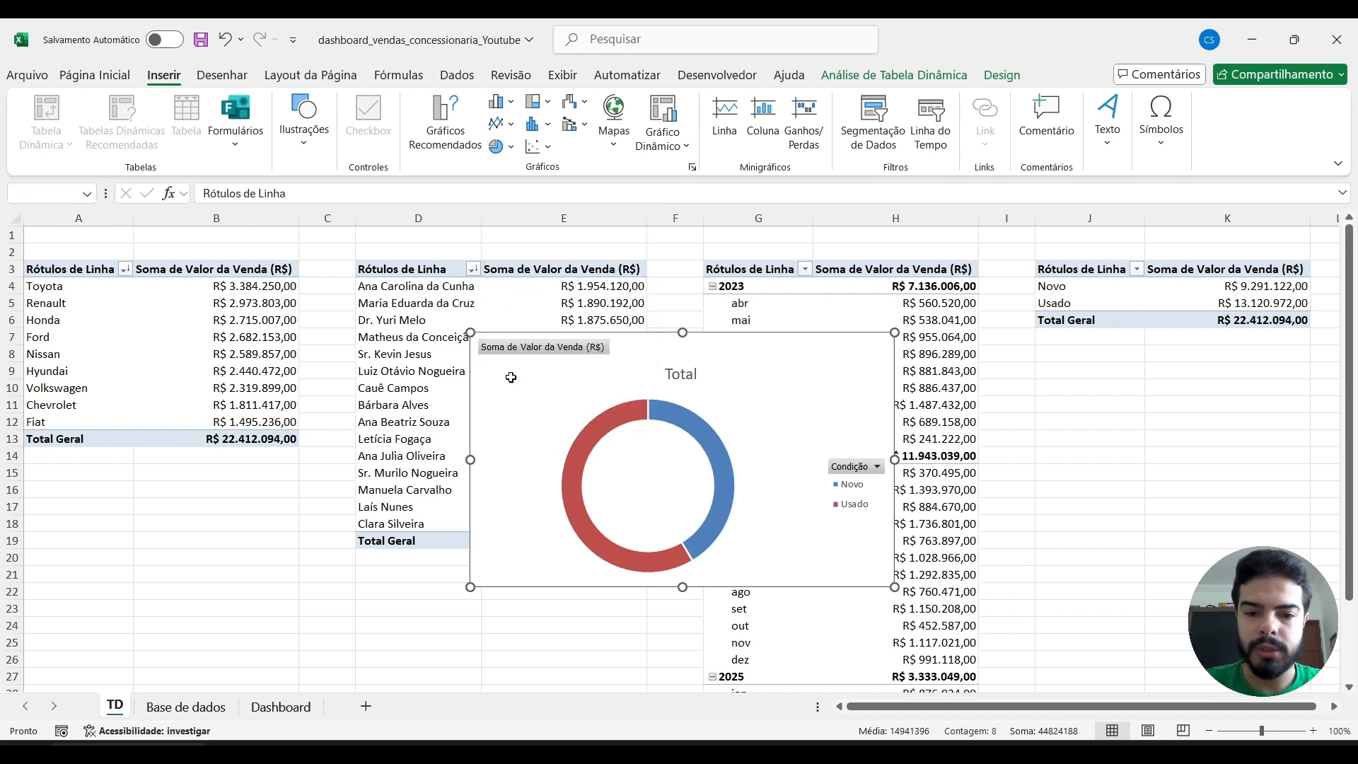
Move the Condição doughnut chart to the Dashboard sheet, below the Vendedor chart and beside the monthly sales chart.
key("Delete")
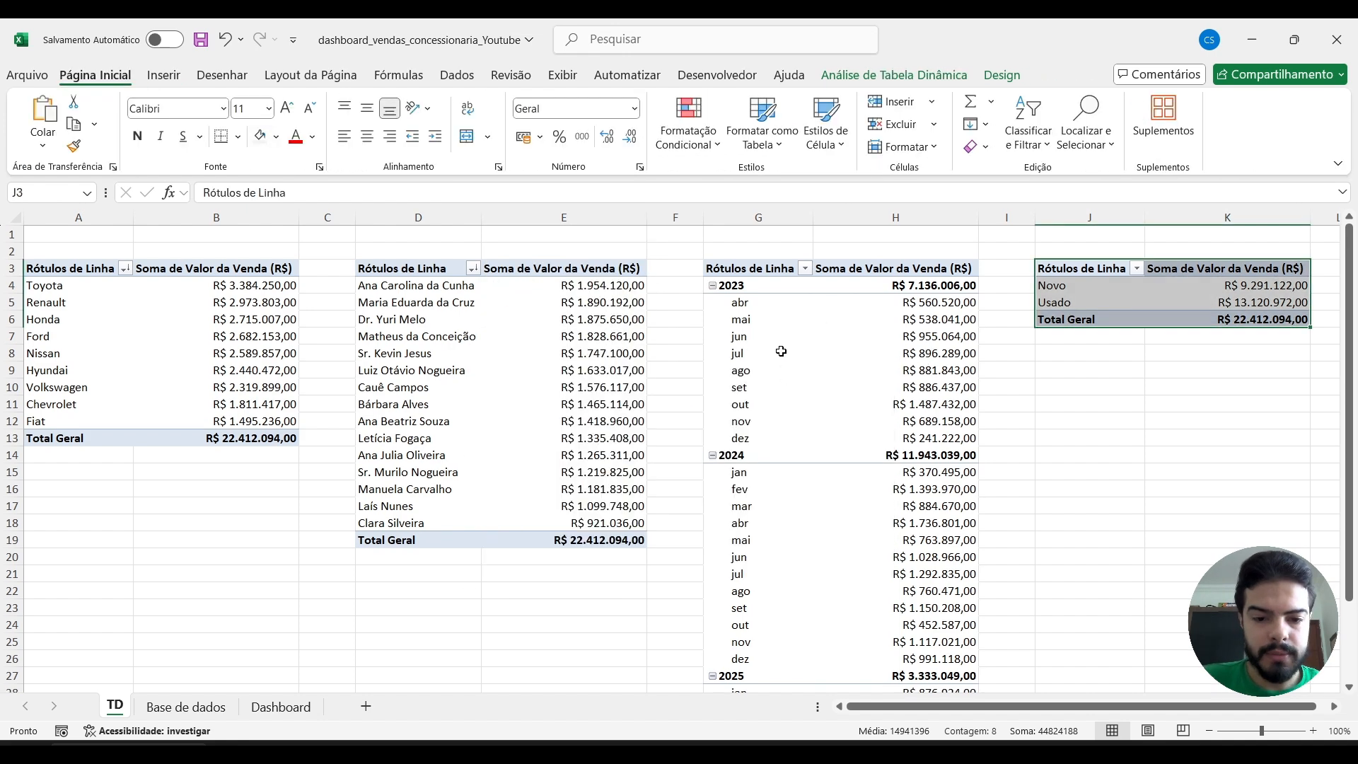
left_click(280, 707)
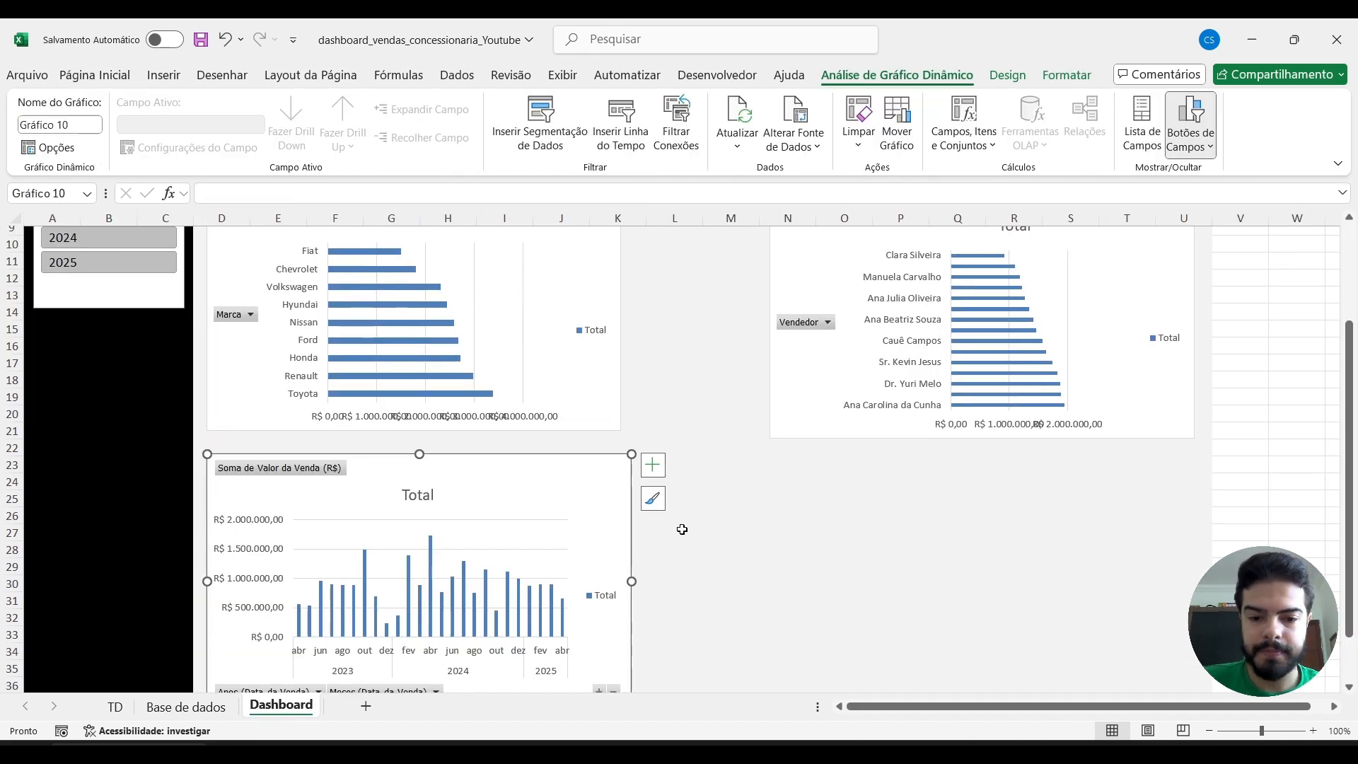
key("ctrl+v")
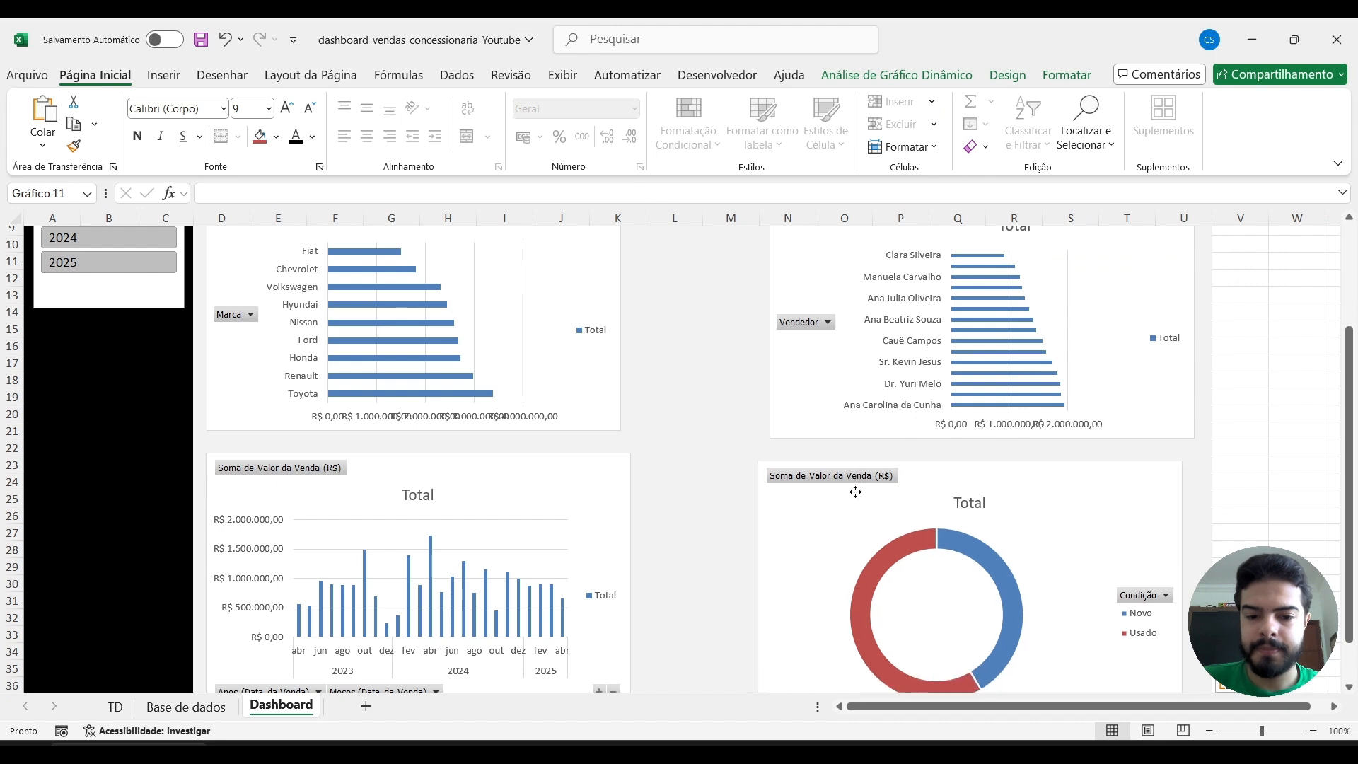
scroll(716, 351, "up", 3)
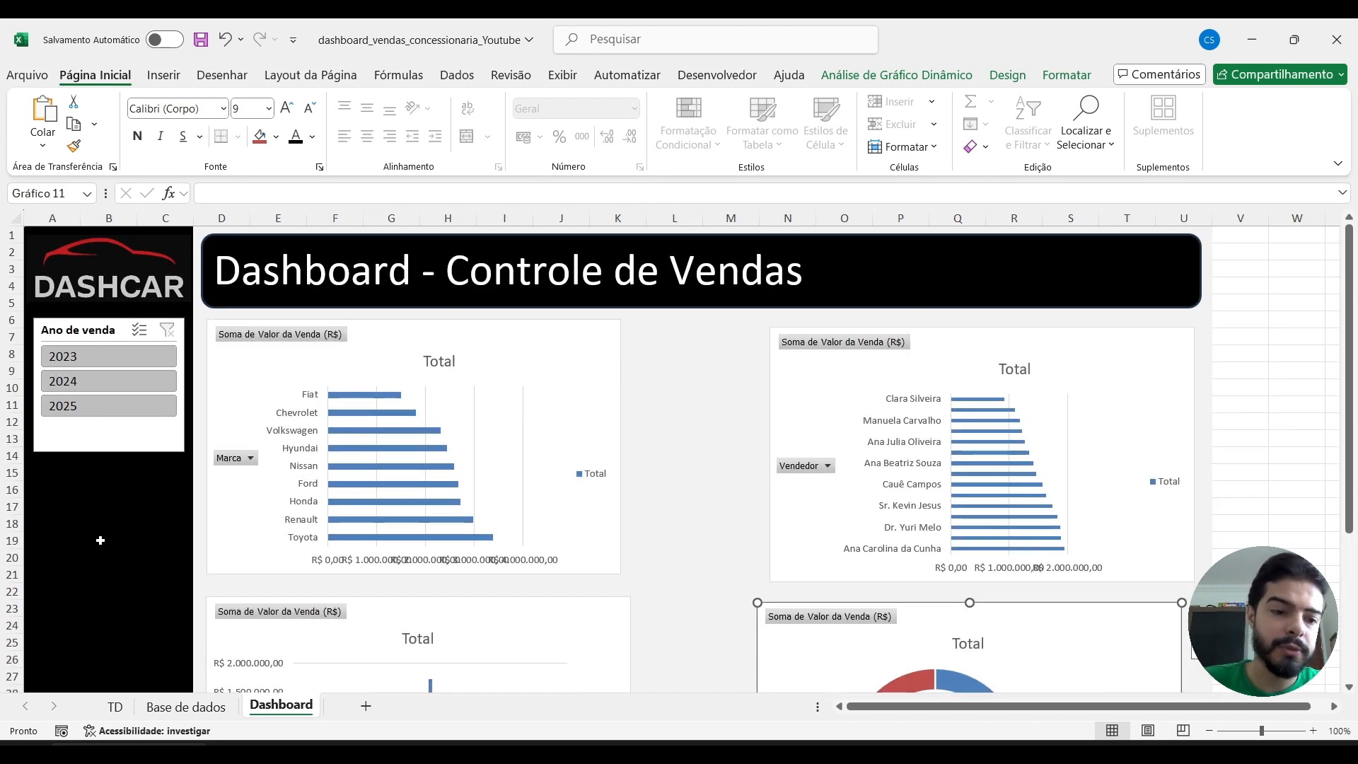
Check the finished dashboard in the vendas_concessionaria workbook and return to the dashboard being built.
mouse_move(286, 743)
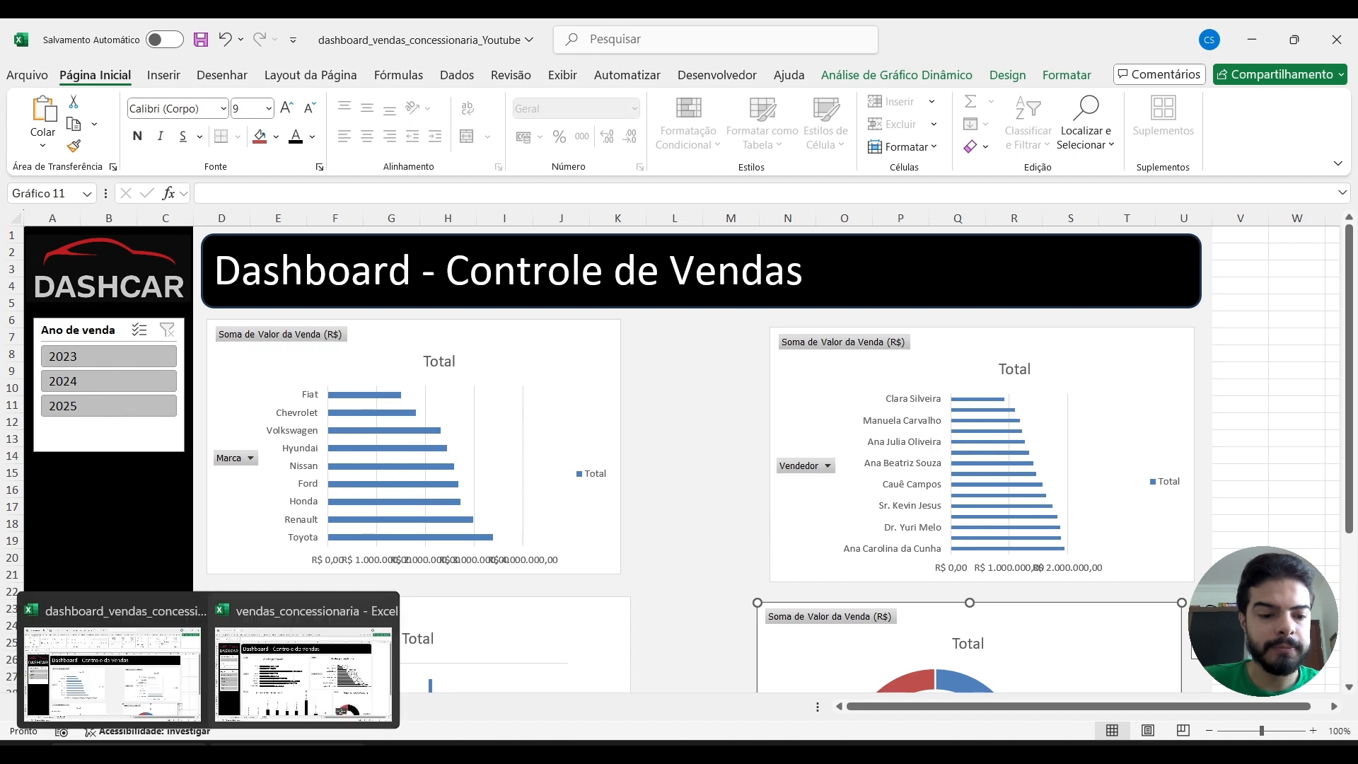
left_click(304, 662)
key("alt+Tab")
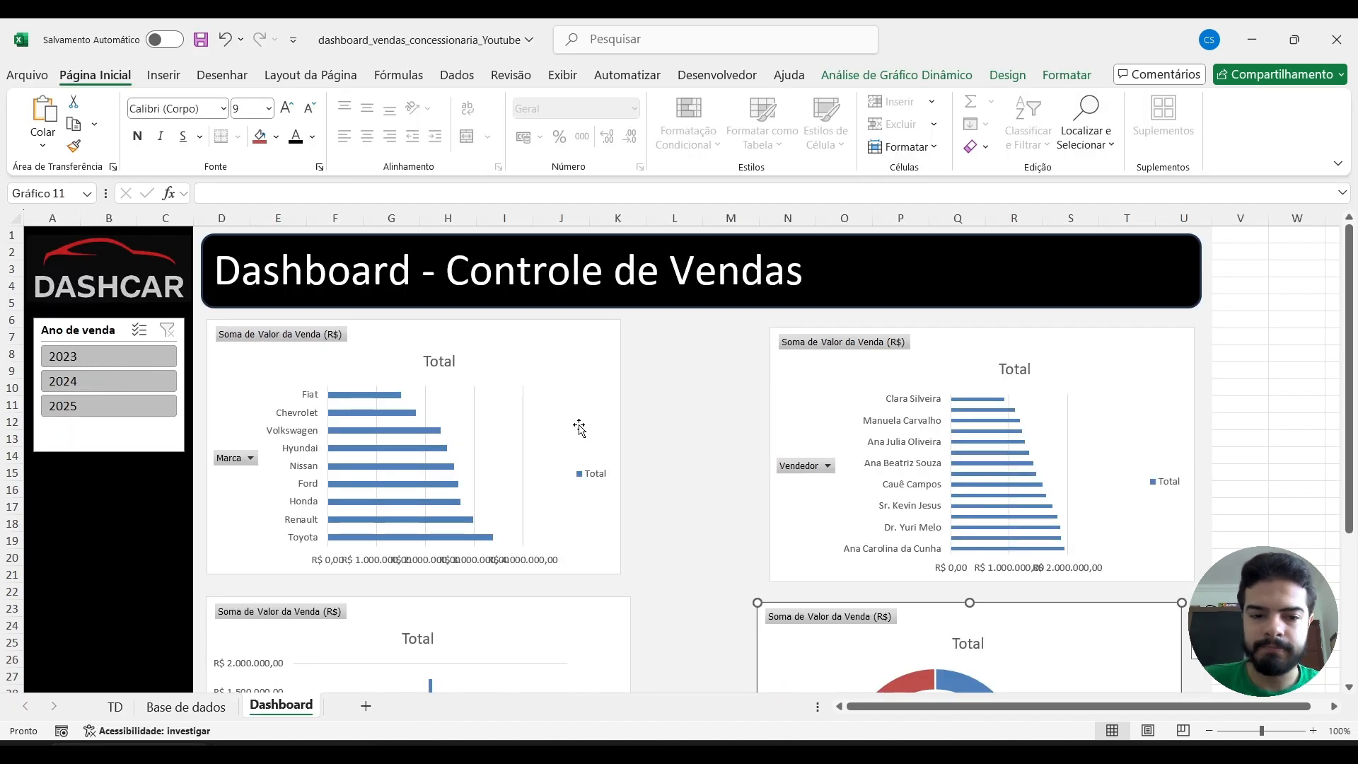
Insert a Região slicer from the brand sales pivot table in the TD sheet.
left_click(116, 707)
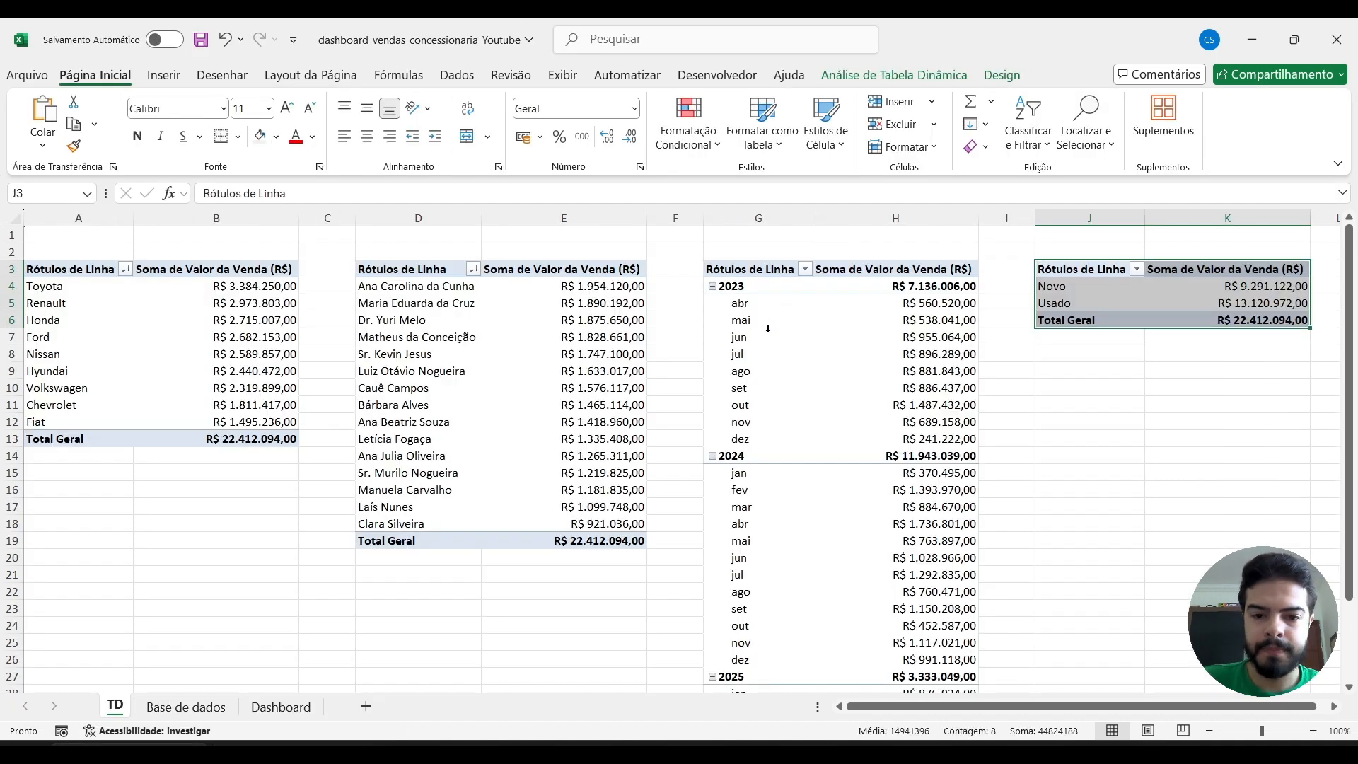
left_click(190, 321)
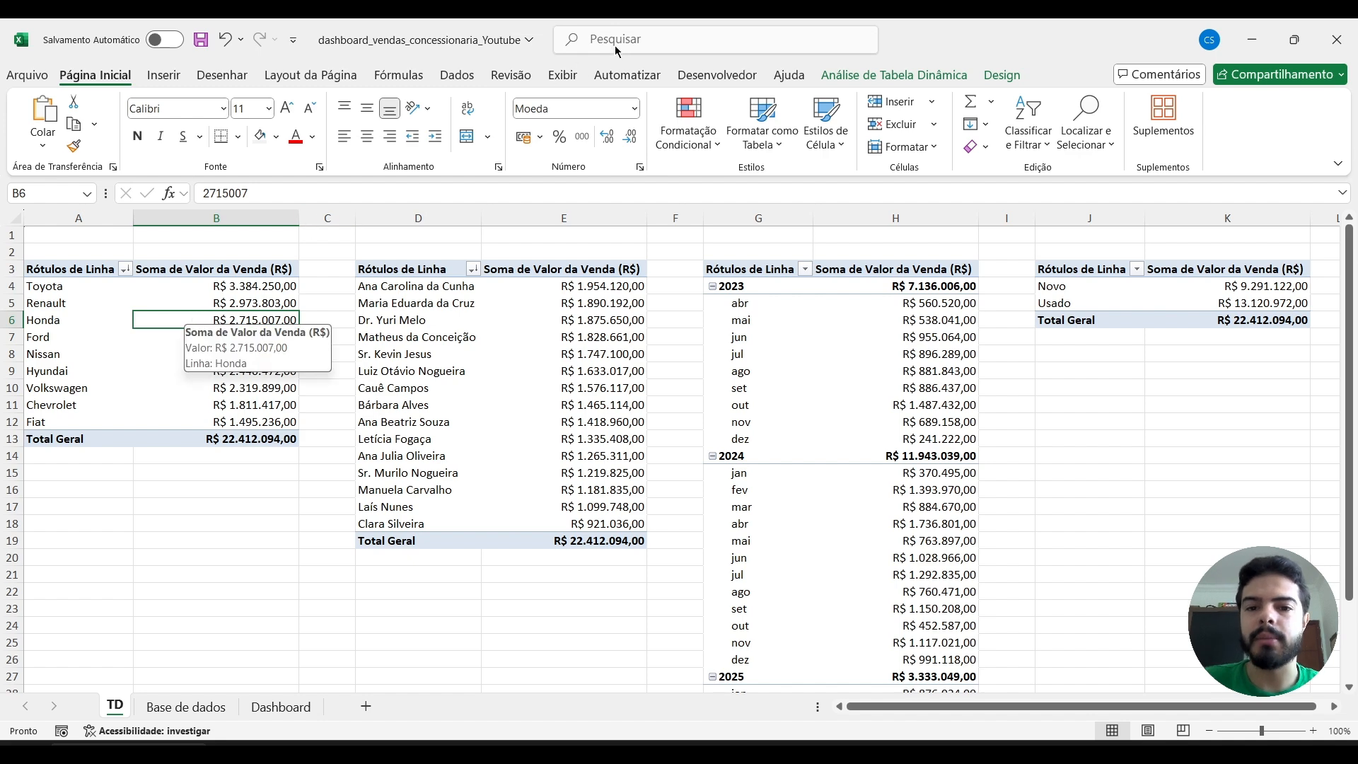
left_click(842, 76)
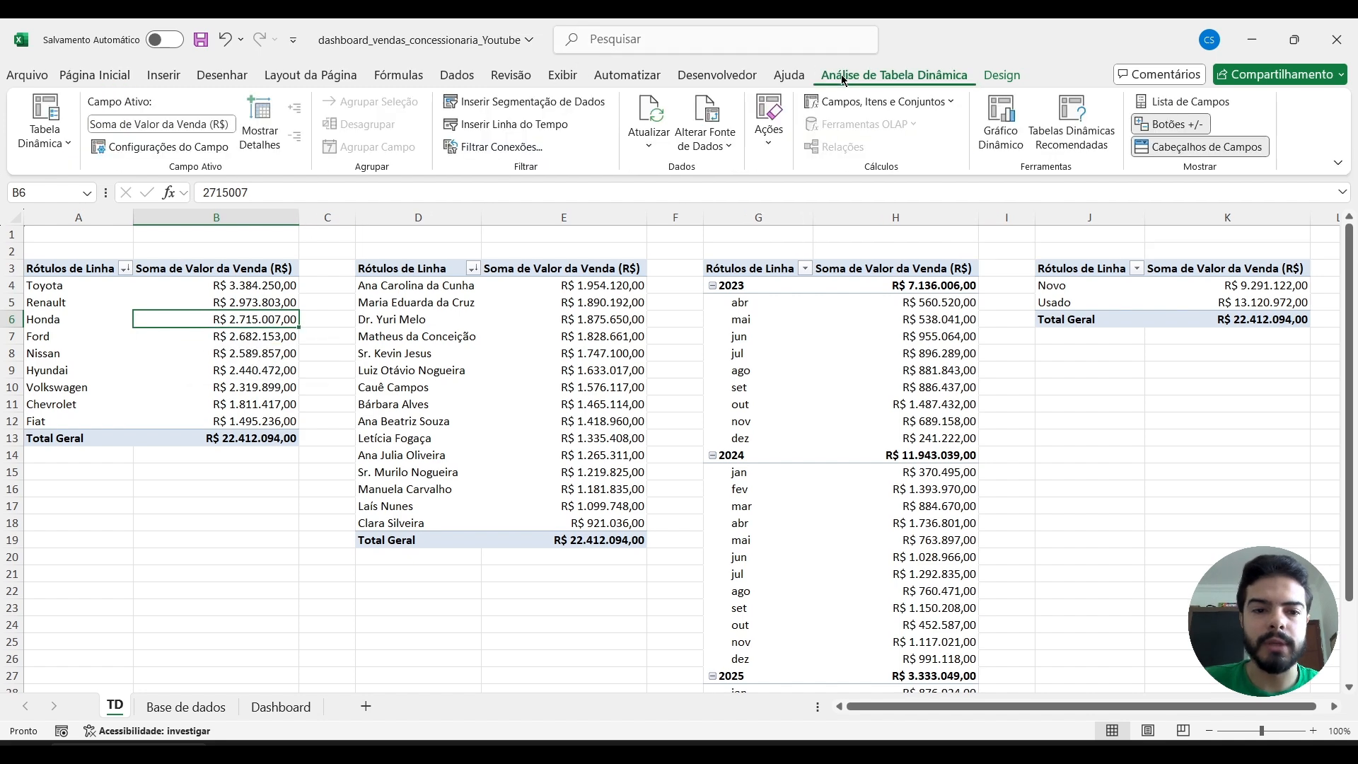
left_click(507, 103)
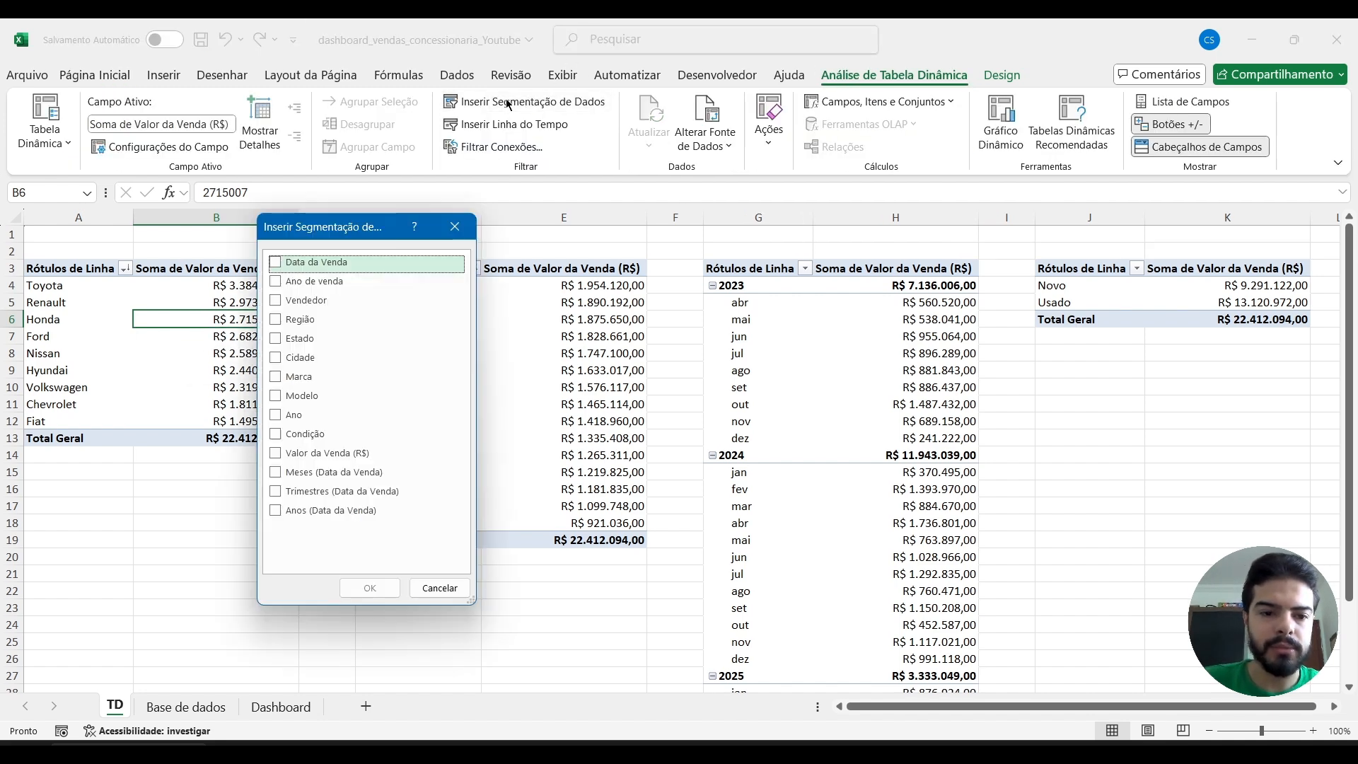
left_click(276, 319)
left_click(368, 588)
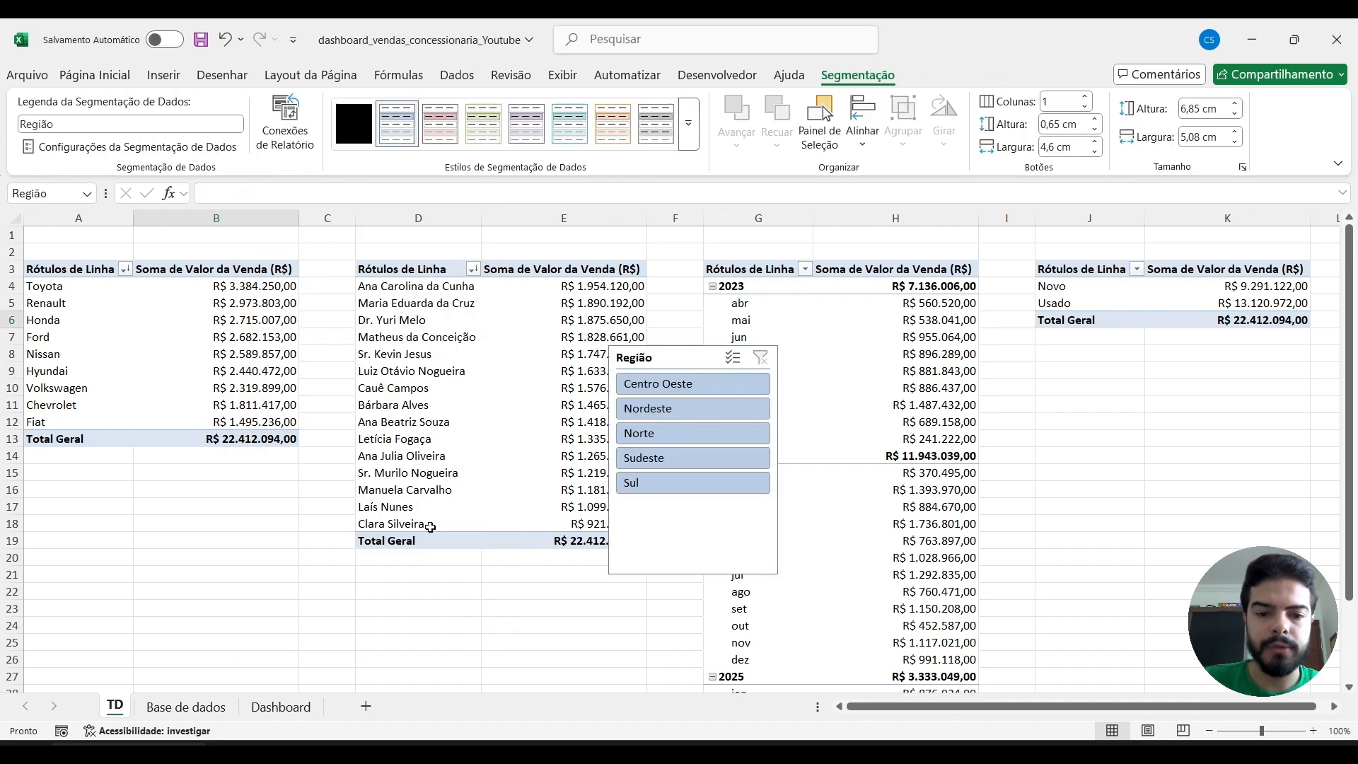
Connect the Região slicer to Tabela dinâmica4, TD_vendas_data, TD_Vendas_por_marca and TD_vendas_vendedores.
left_click(314, 141)
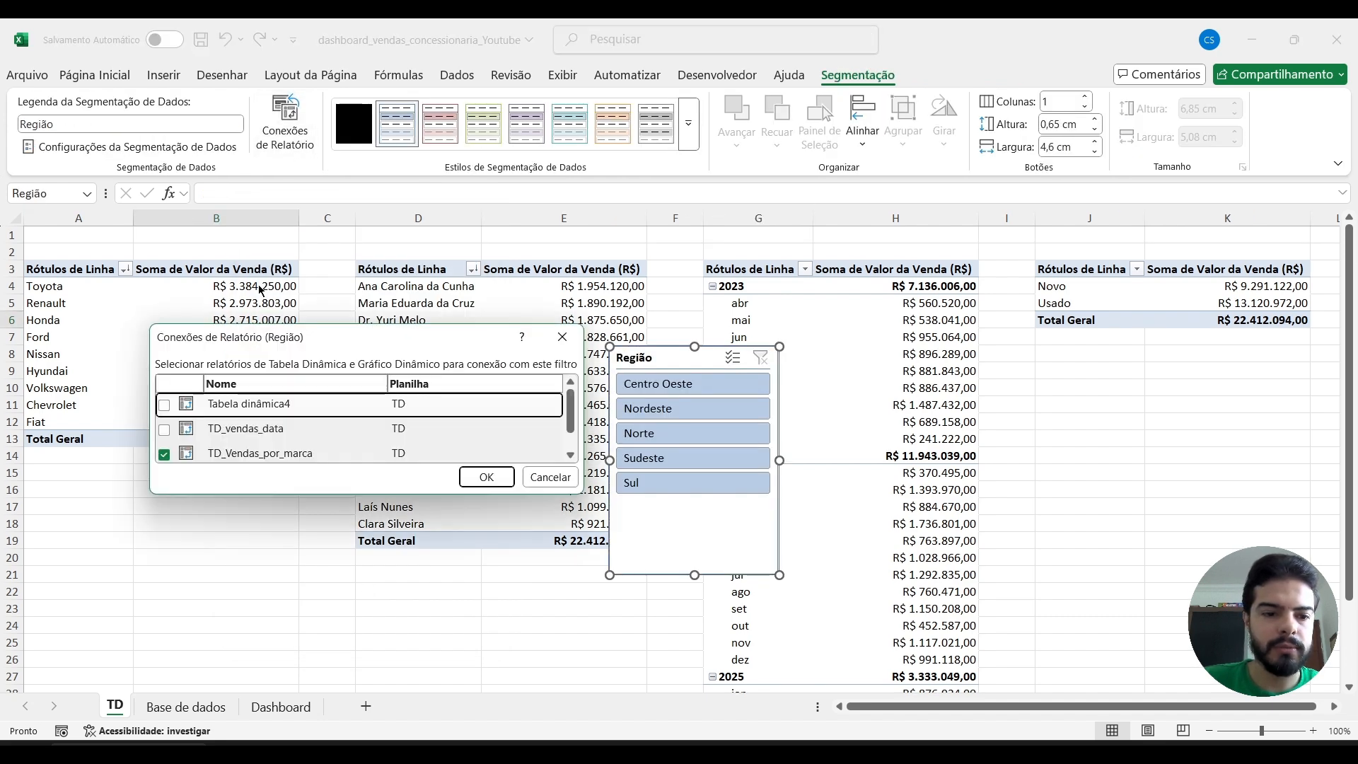
left_click(164, 431)
scroll(164, 432, "down", 1)
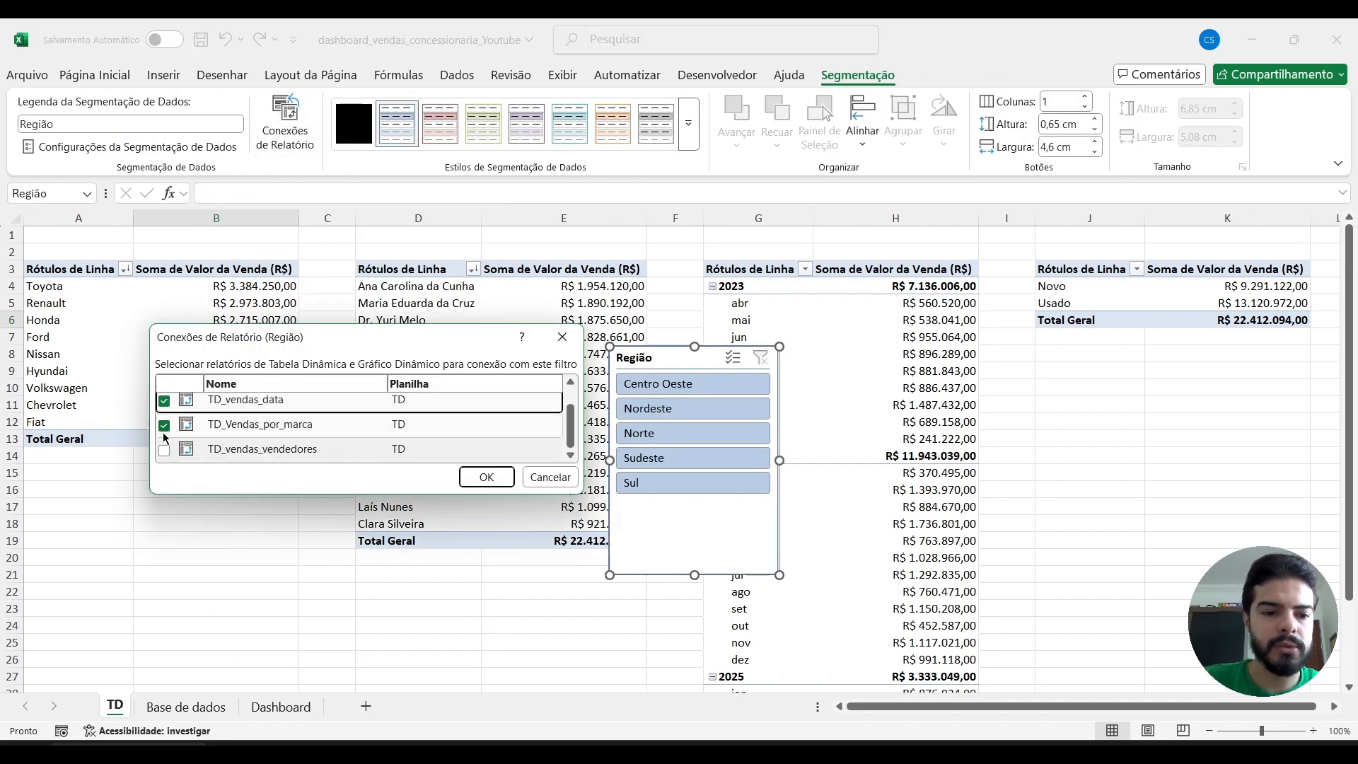
left_click(164, 452)
left_click(487, 477)
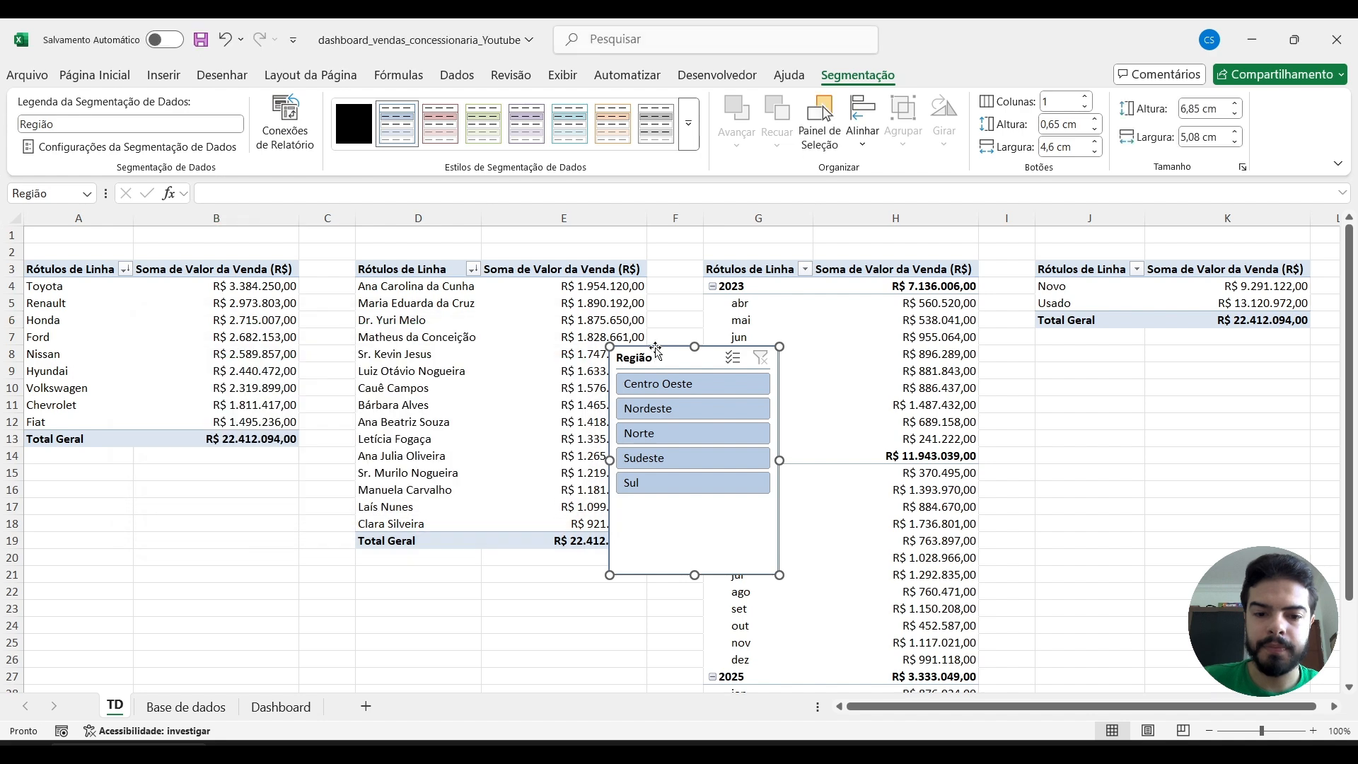
Apply the gray style to the Região slicer and move it from the TD sheet to the Dashboard sheet.
left_click(655, 123)
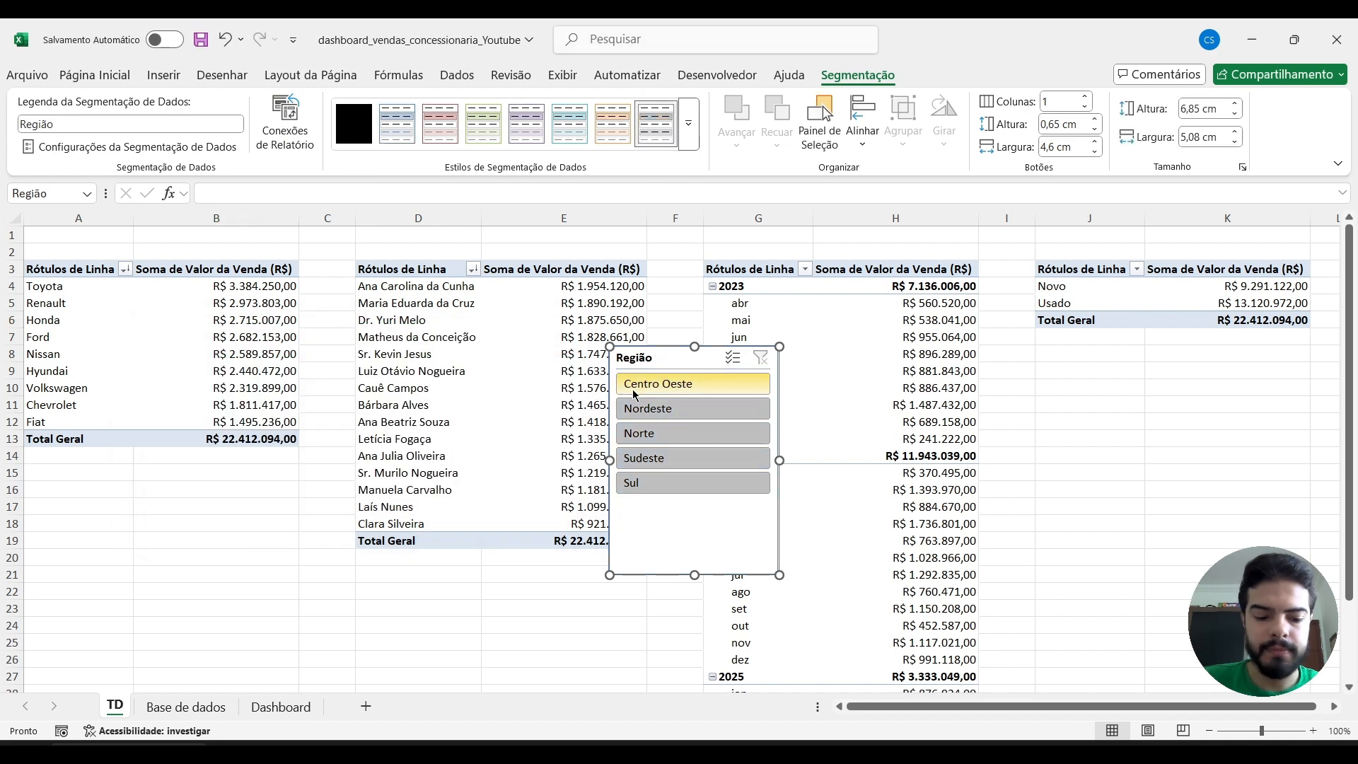
key("ctrl+x")
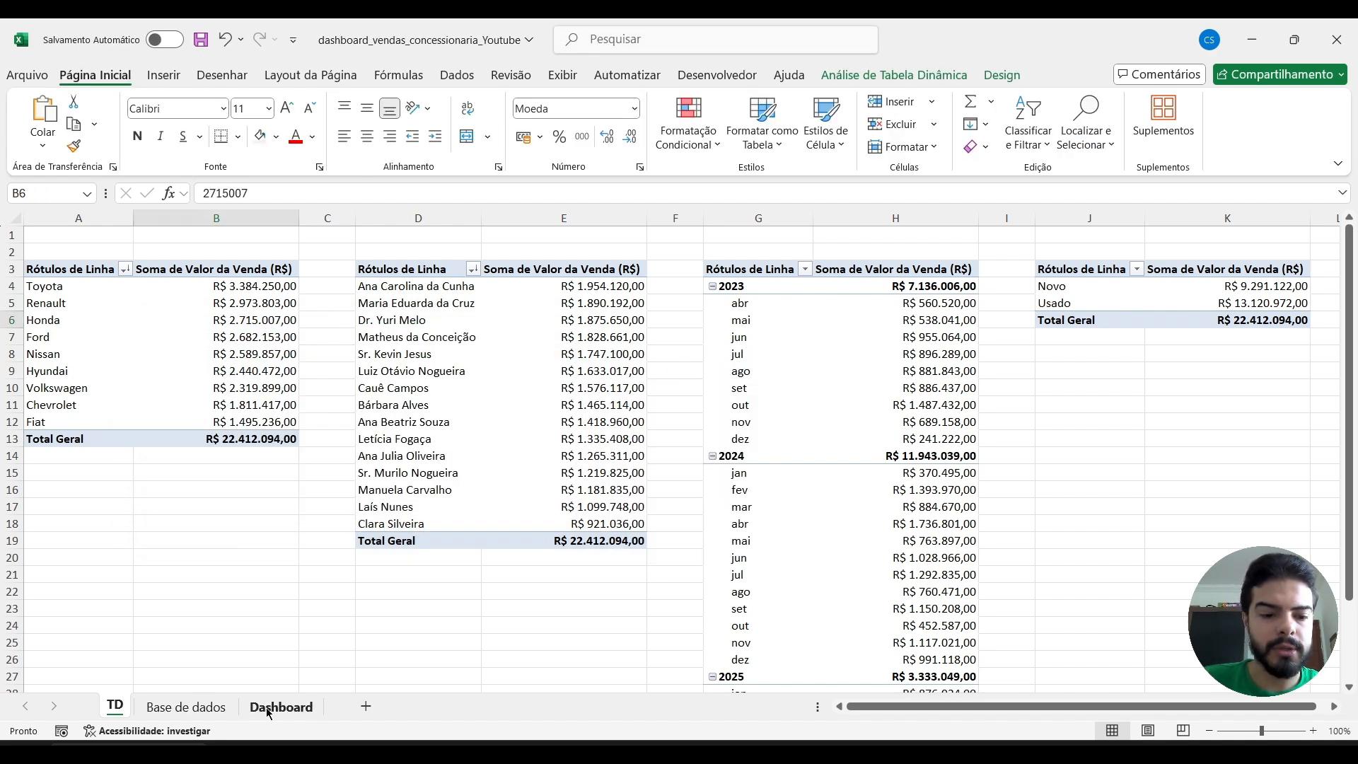
left_click(276, 706)
key("ctrl+v")
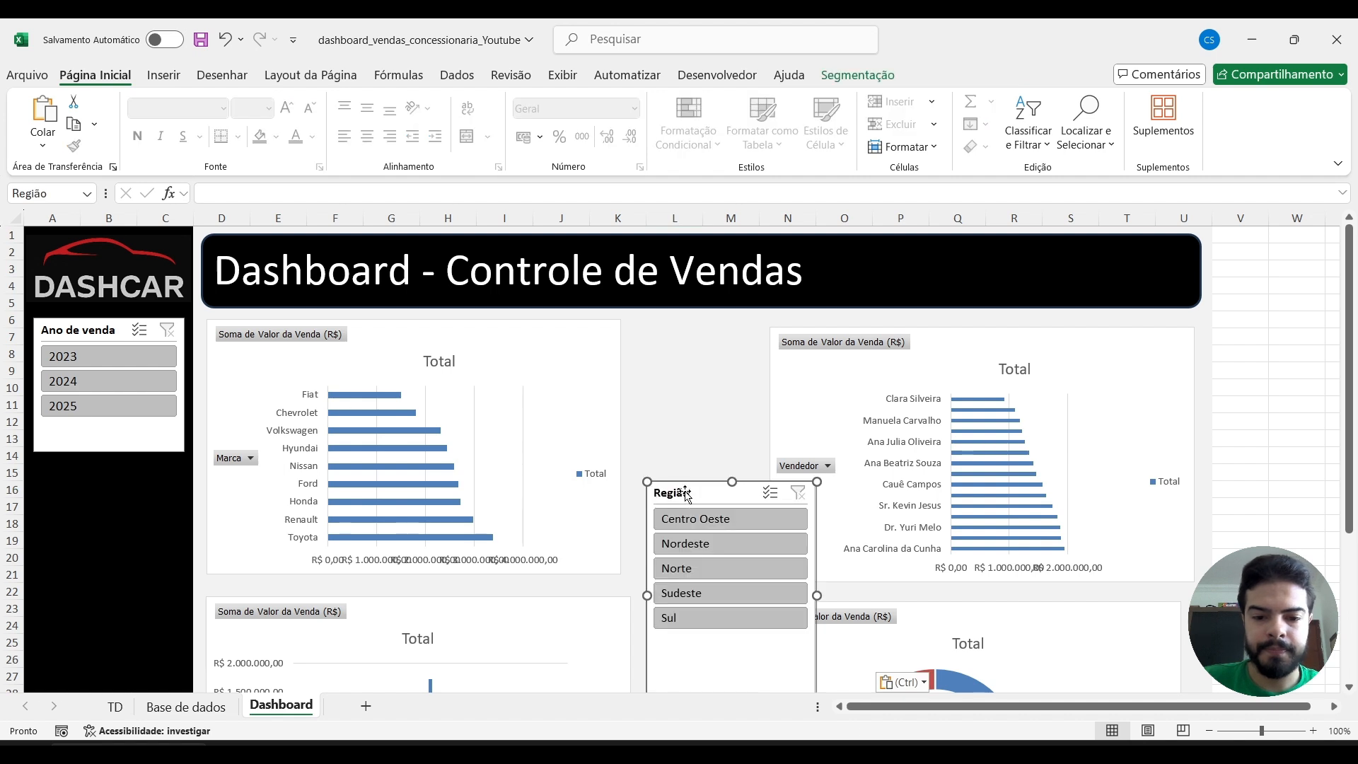
Place the Região slicer below the Ano de venda slicer and shrink it to fit the black sidebar and its five regions.
left_click_drag(685, 495, 71, 474)
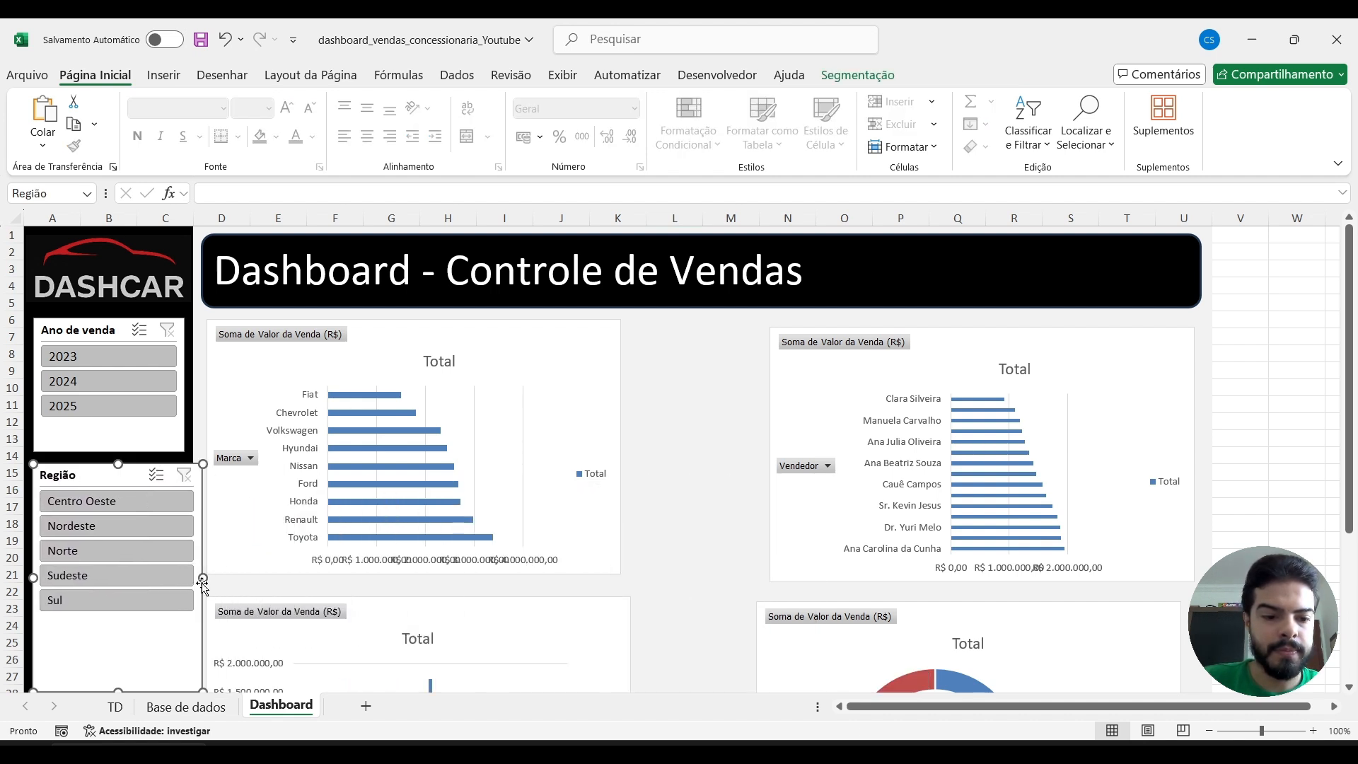
left_click_drag(202, 578, 184, 579)
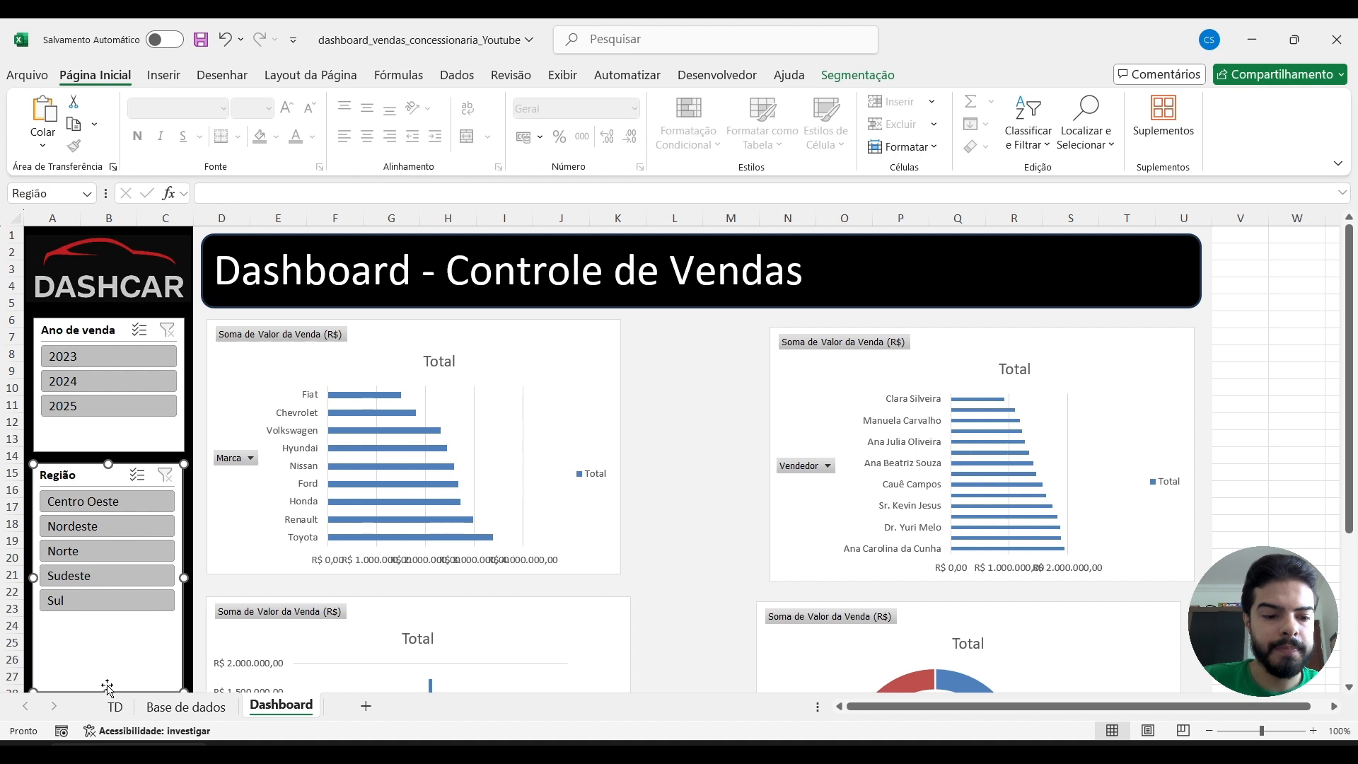
left_click_drag(108, 691, 109, 609)
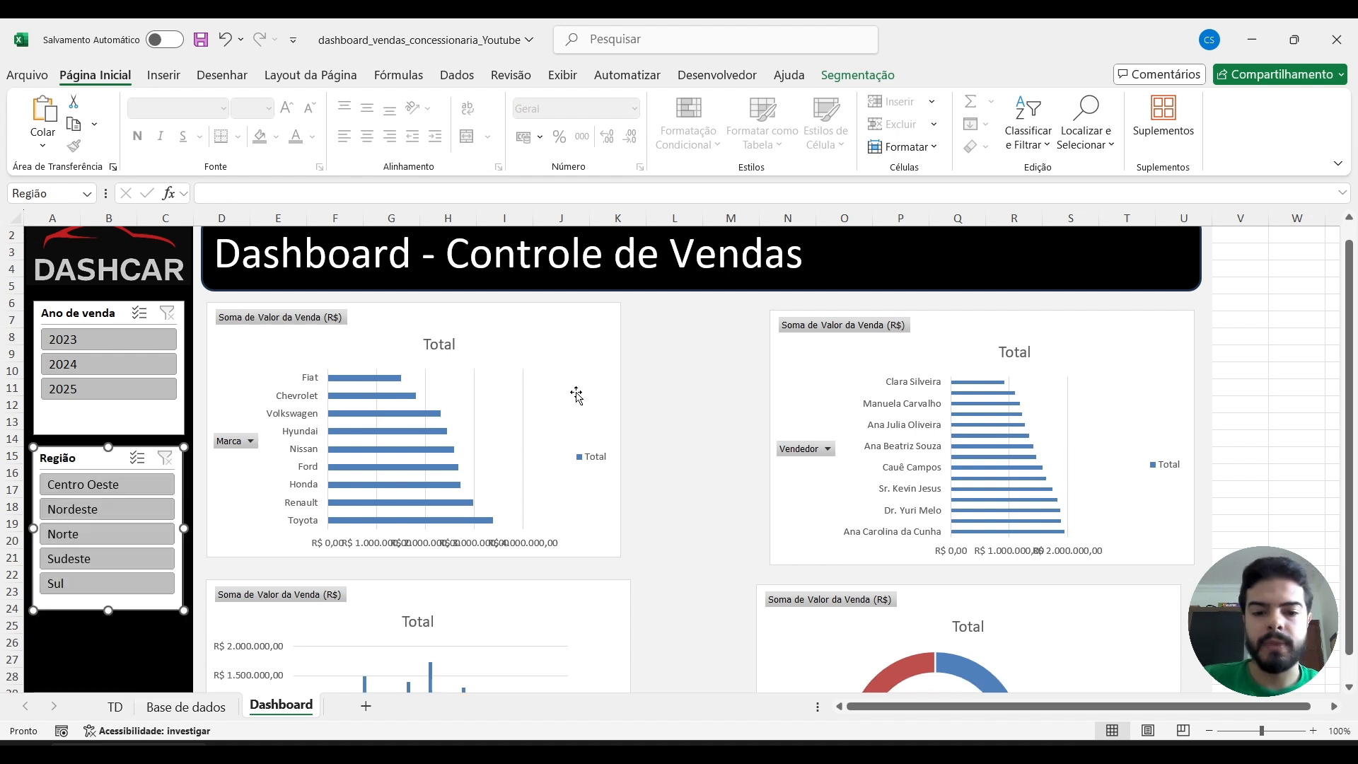
left_click(658, 407)
Test the Região slicer on the four charts by filtering single regions such as Nordeste, Norte and Sudeste, and clear the filter.
left_click(97, 511)
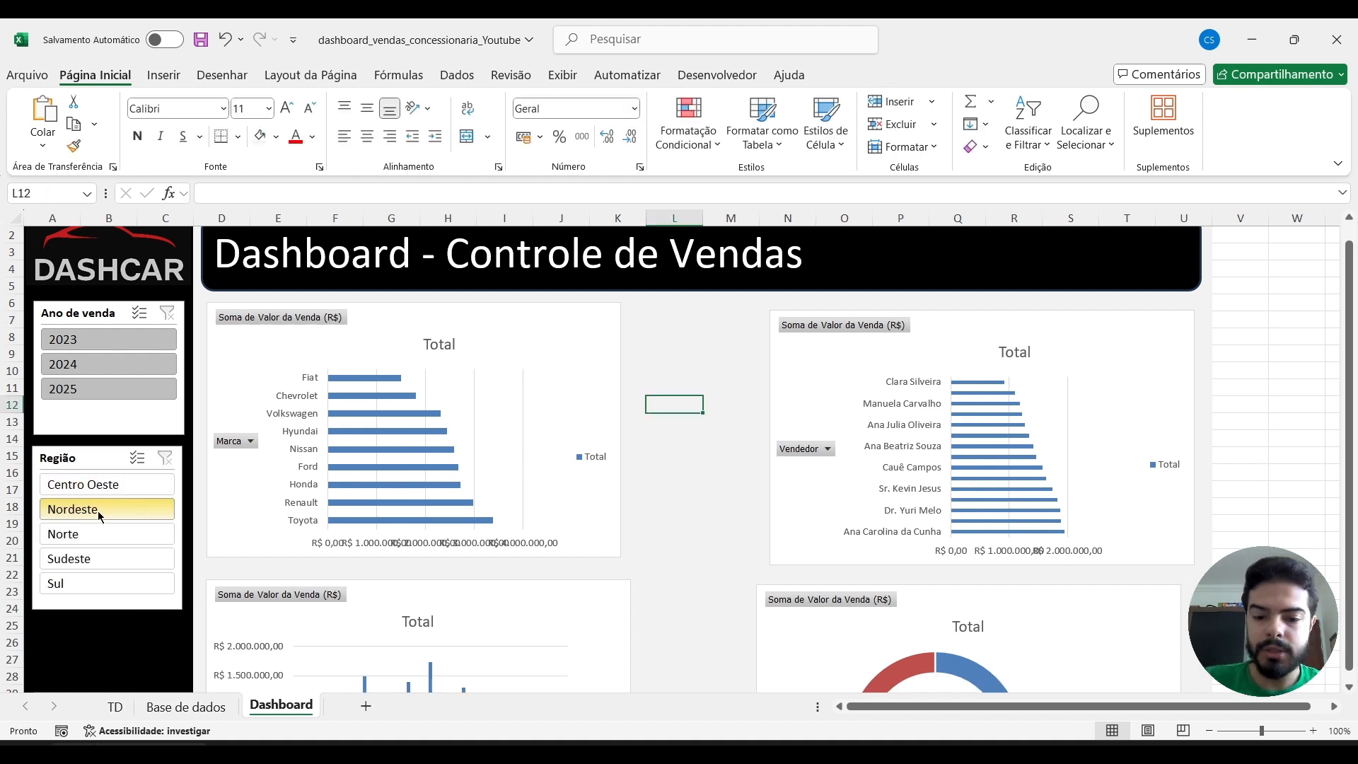
scroll(625, 439, "down", 4)
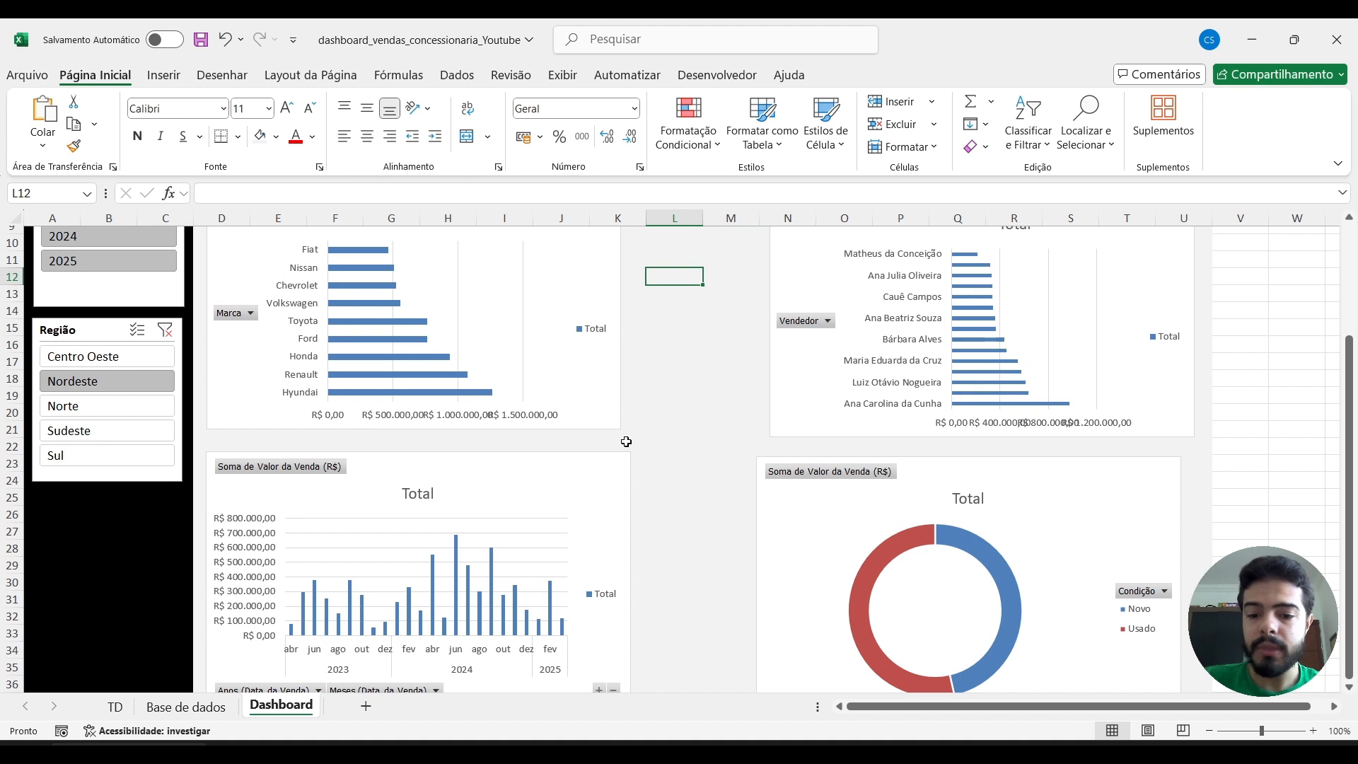
left_click(121, 345)
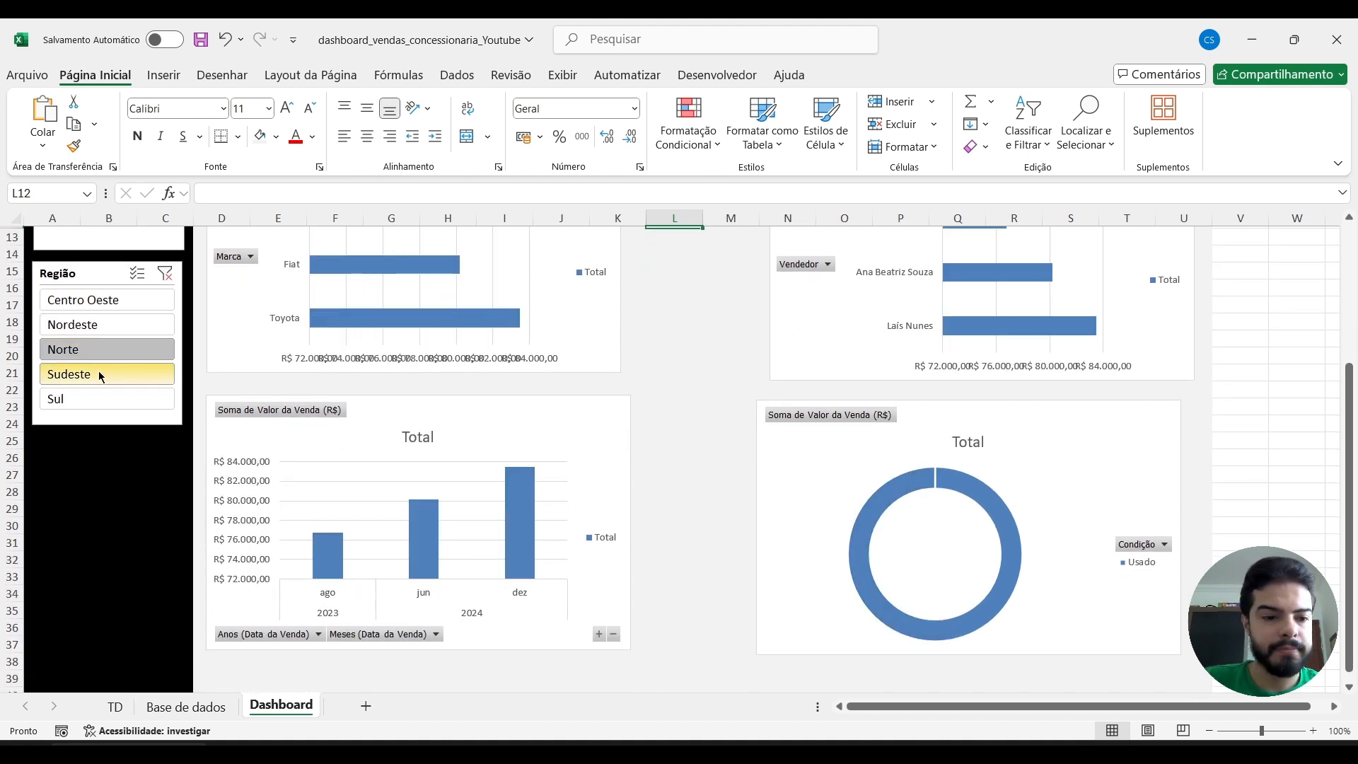
left_click(99, 371)
left_click(104, 306)
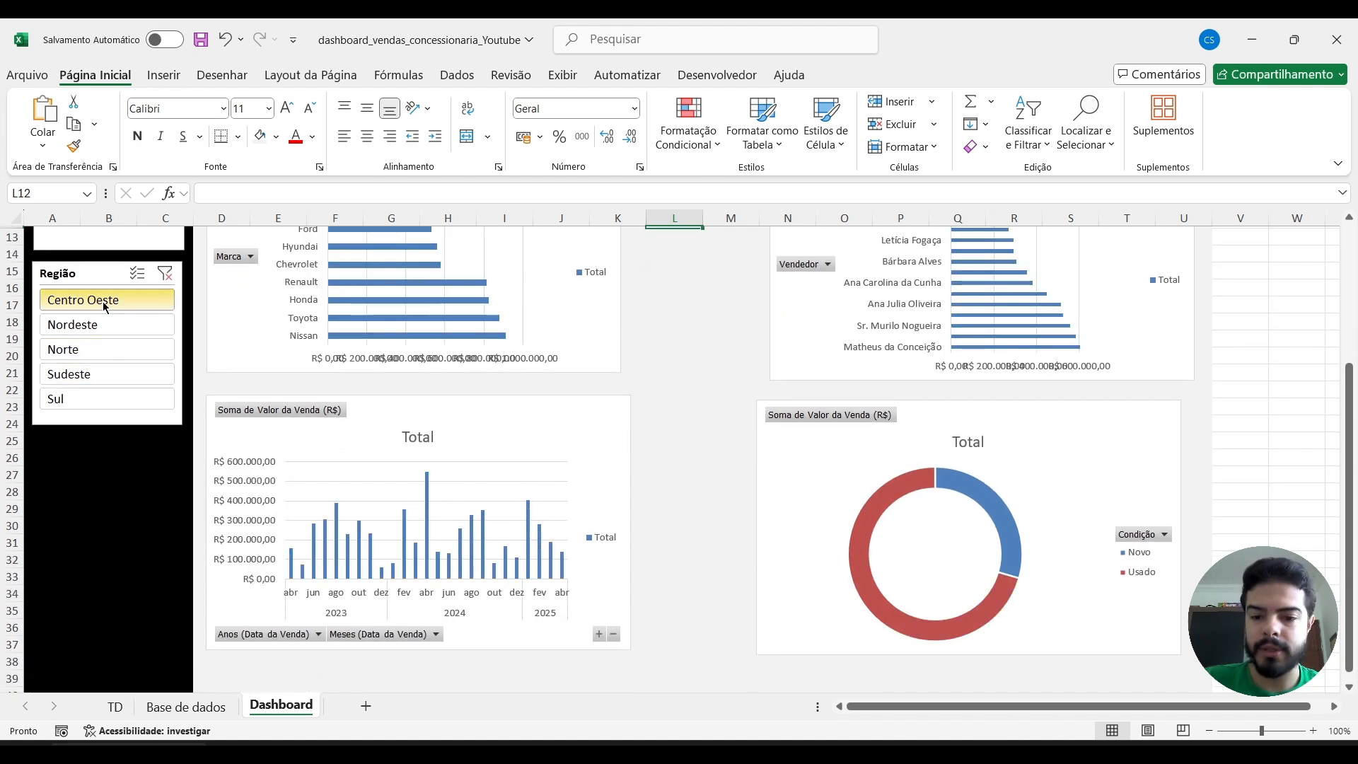
left_click(160, 276)
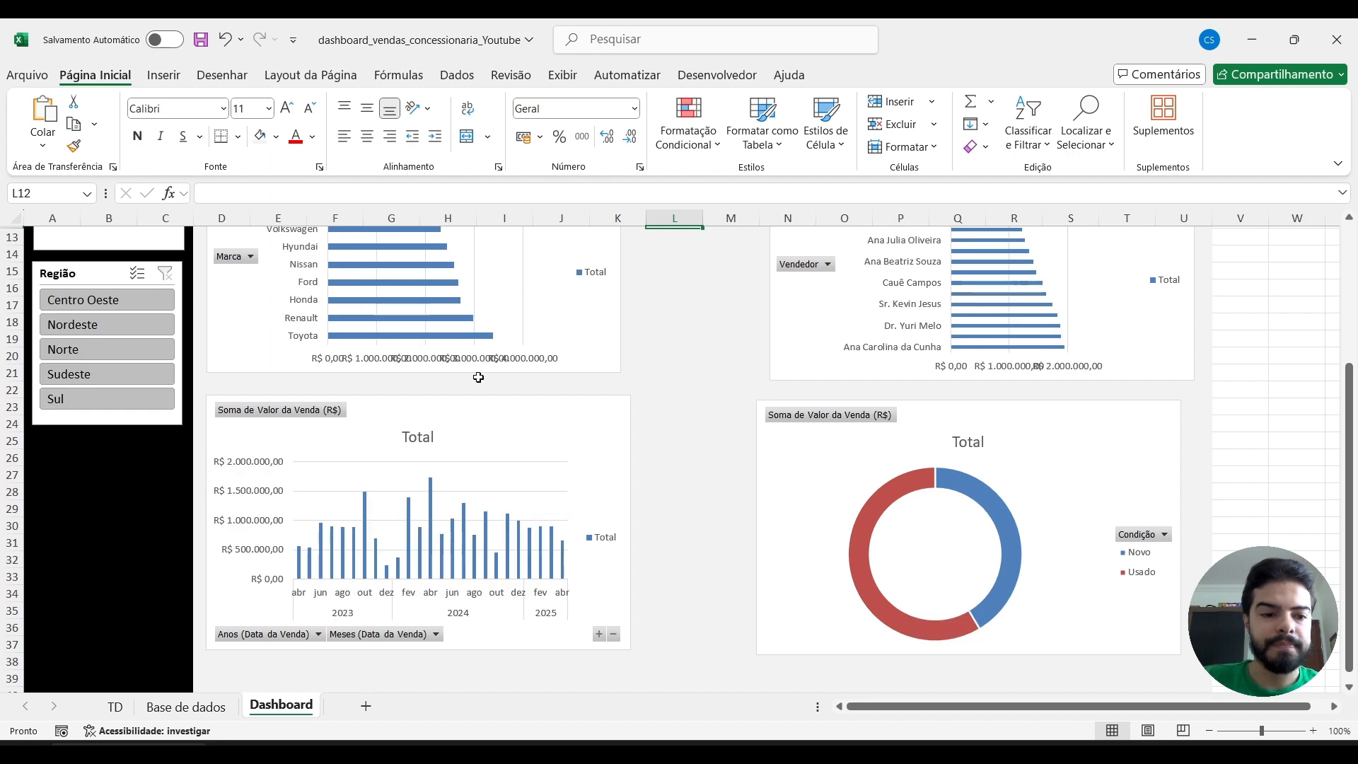
scroll(709, 436, "up", 4)
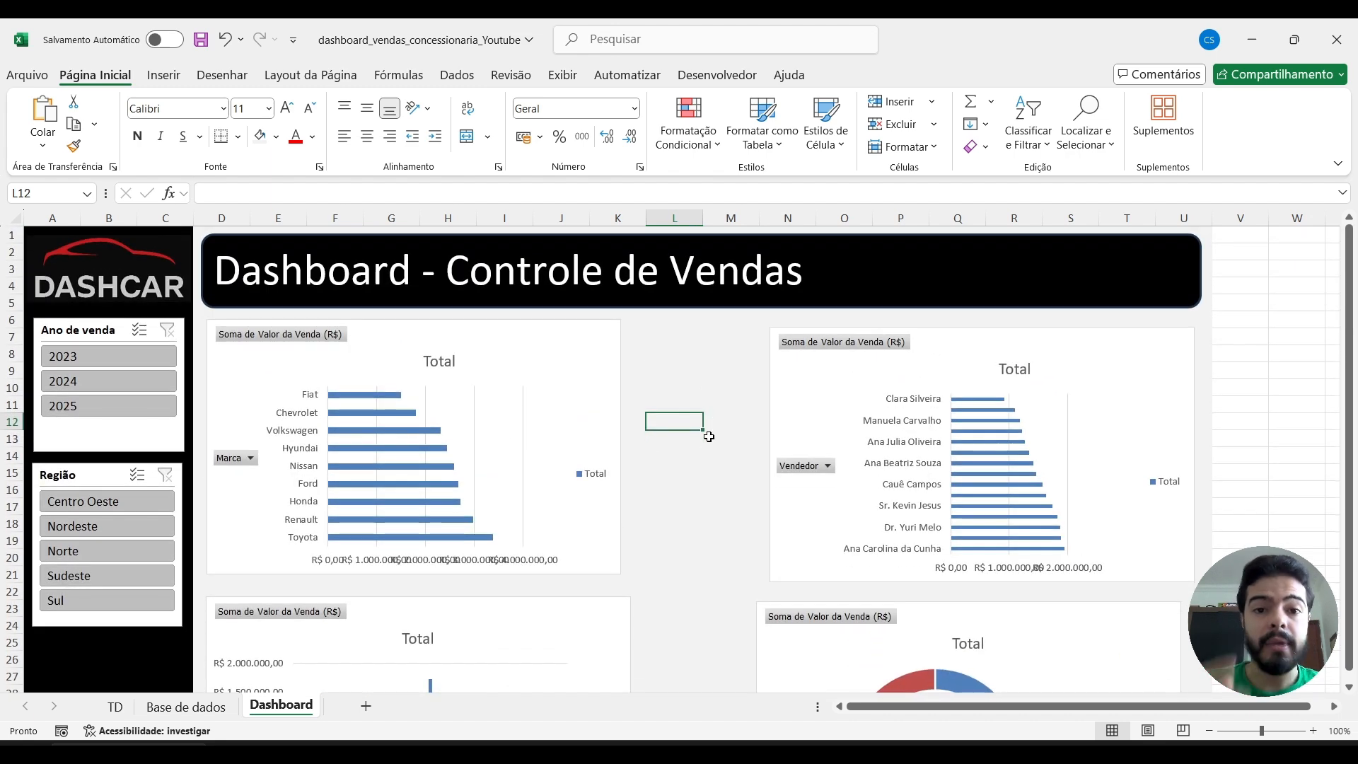
Widen the Marca bar chart to about the end of column L.
double_click(576, 341)
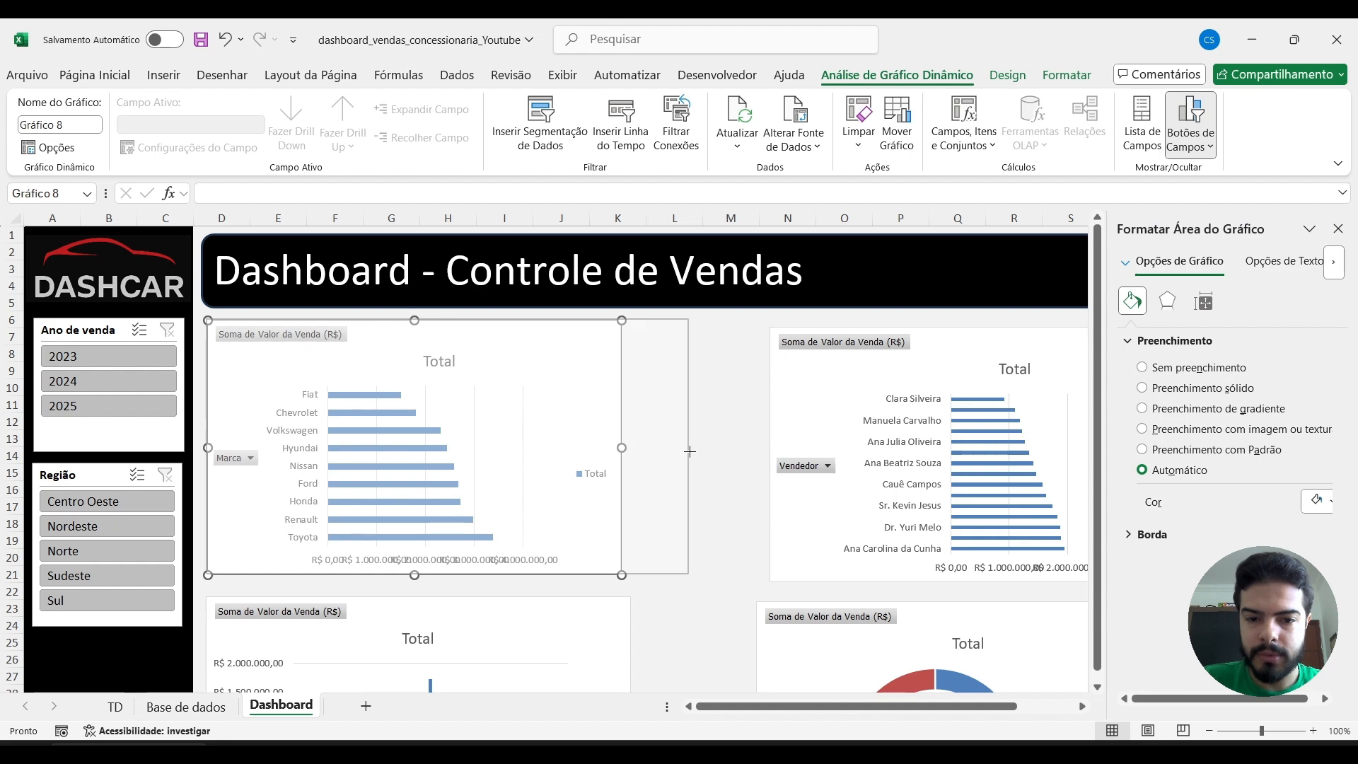
left_click(723, 424)
scroll(726, 427, "right", 2)
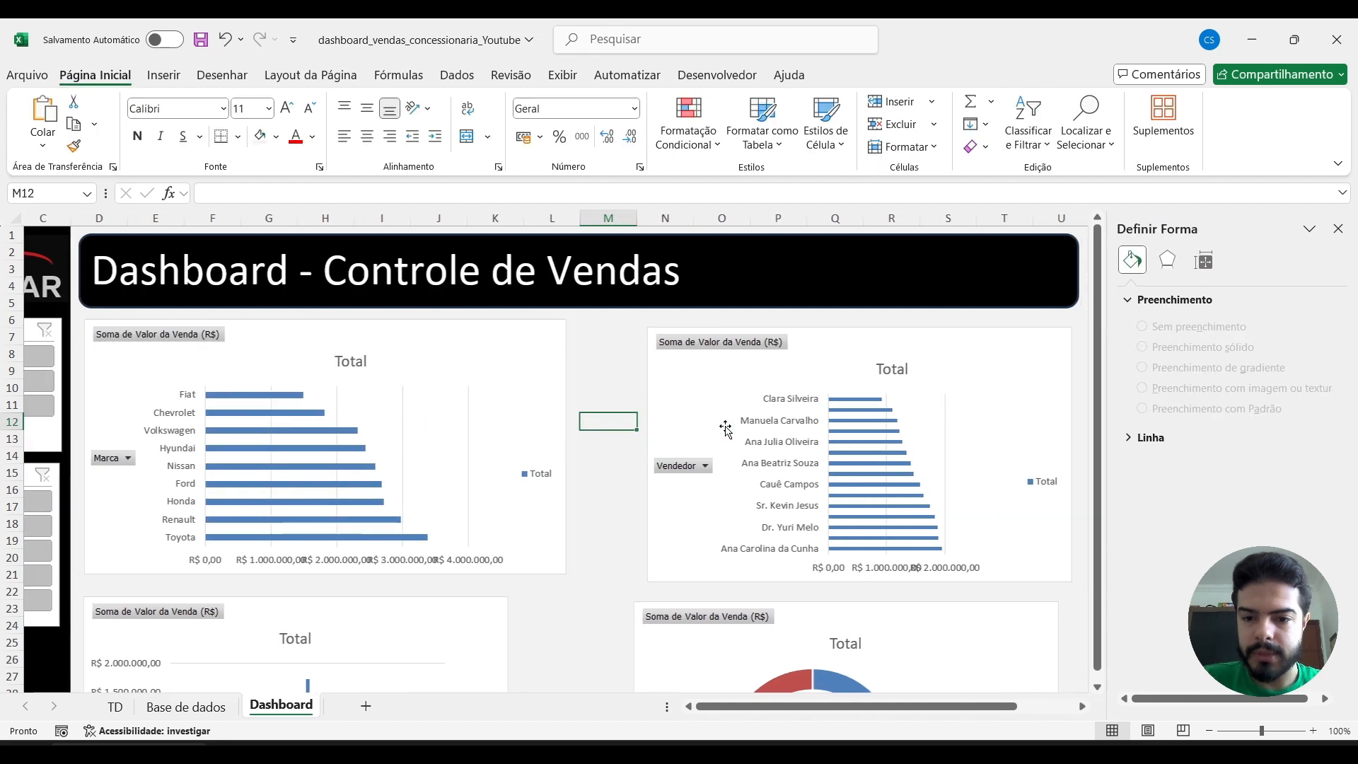
Widen the Vendedor chart toward the Marca chart, align their upper edges and close the formatting pane.
left_click(876, 339)
left_click_drag(632, 456, 559, 457)
left_click_drag(724, 373, 723, 364)
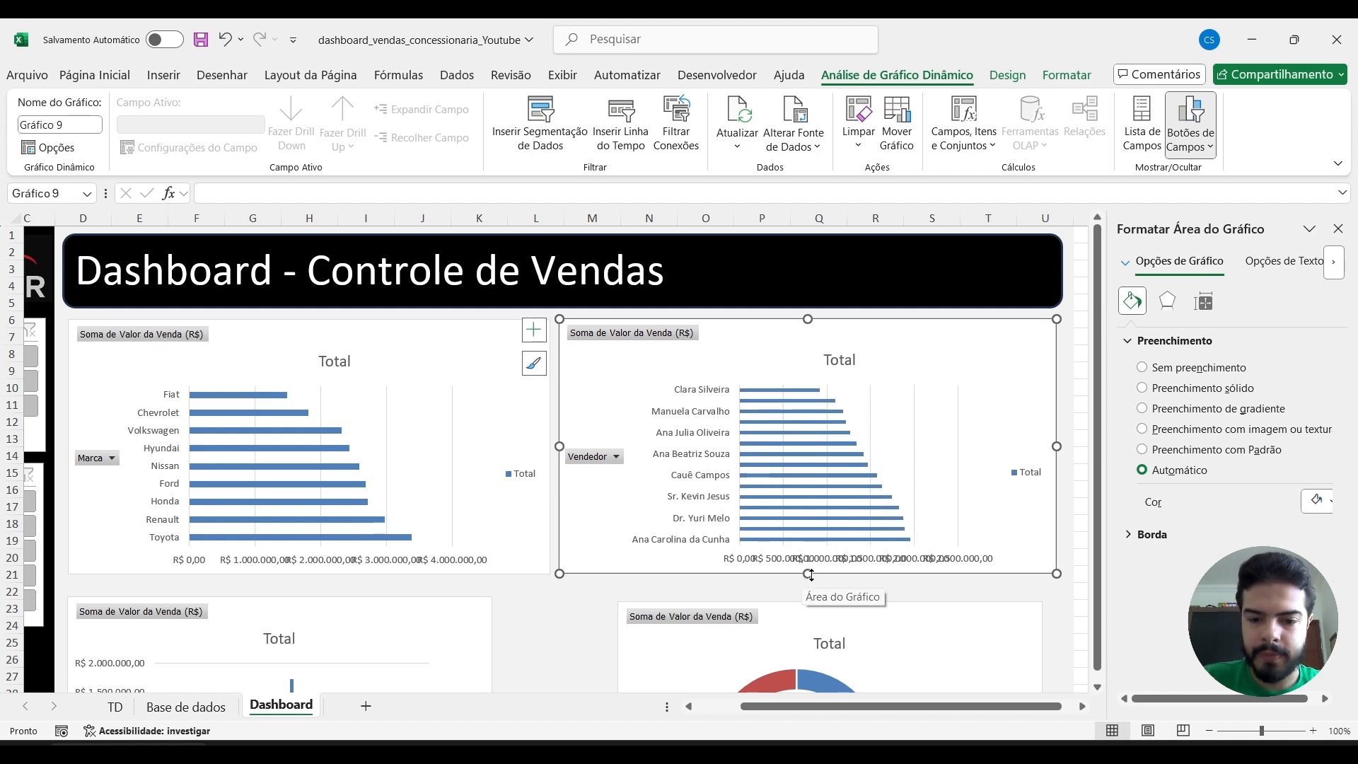
left_click_drag(808, 574, 811, 578)
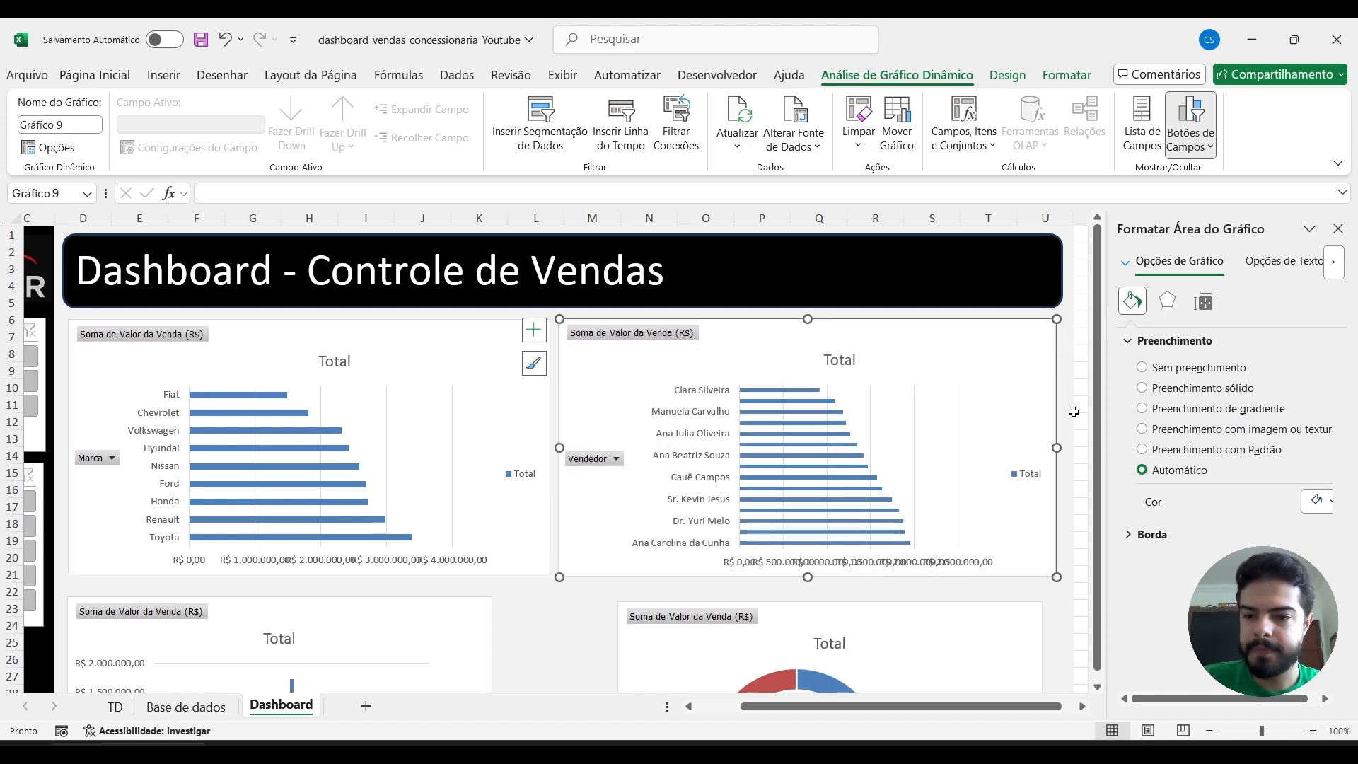
left_click(1338, 229)
Widen the monthly sales chart to match the Marca chart and move it and the Condição doughnut chart up under the upper charts.
scroll(679, 495, "down", 4)
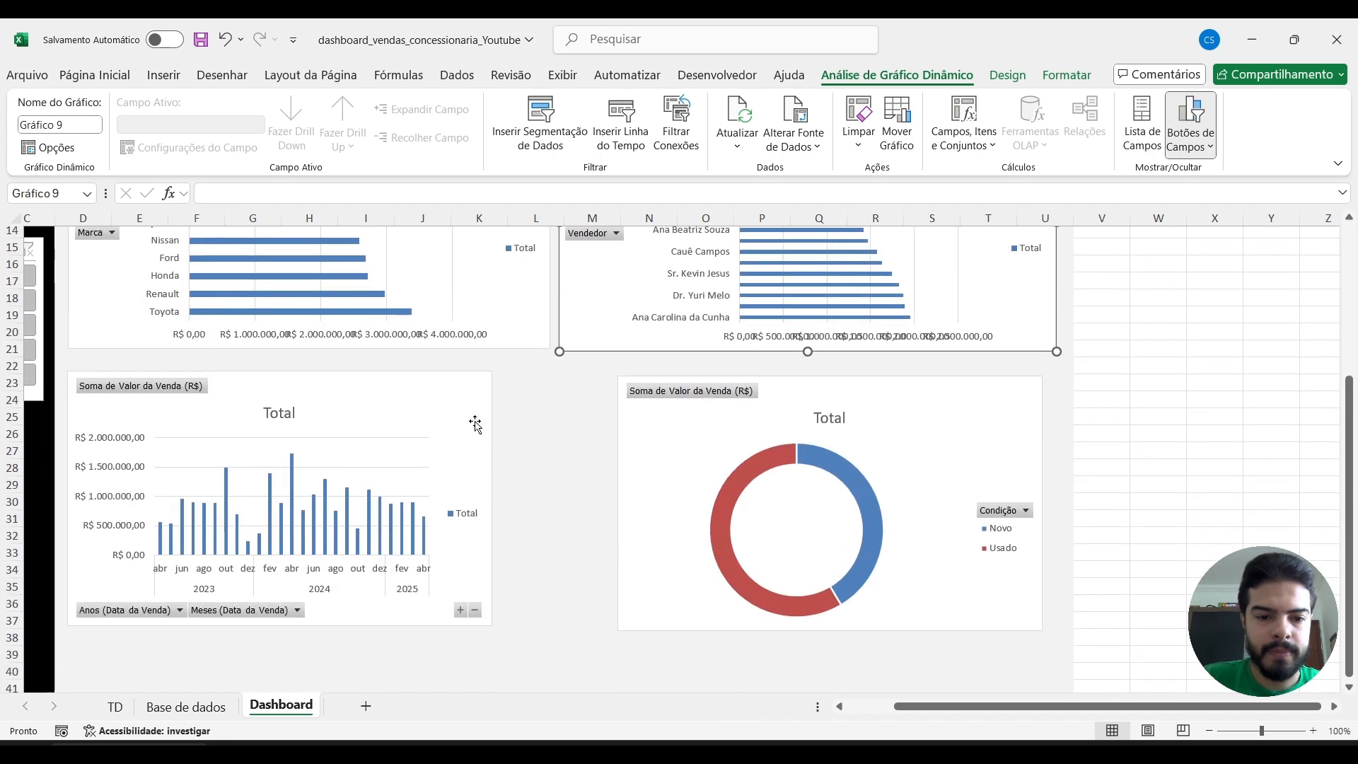
left_click(443, 397)
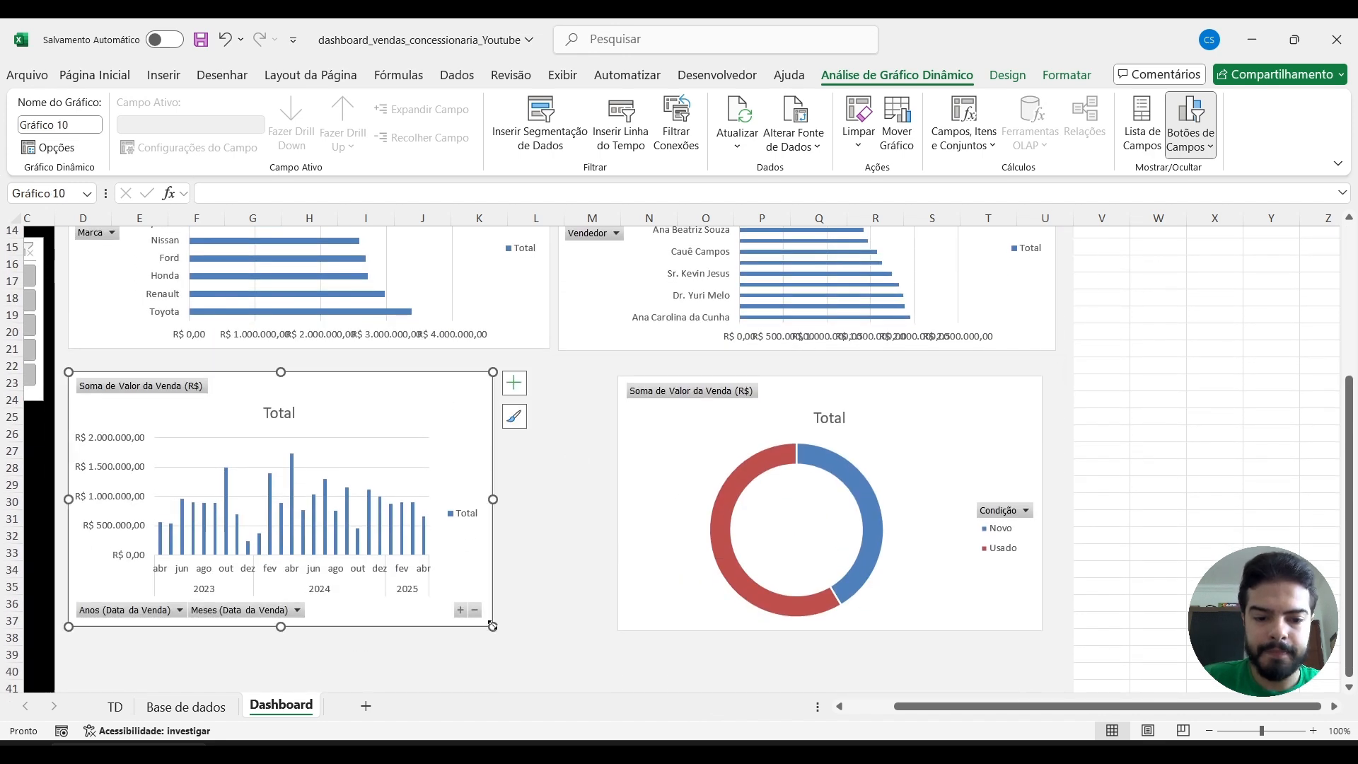
left_click_drag(493, 626, 549, 626)
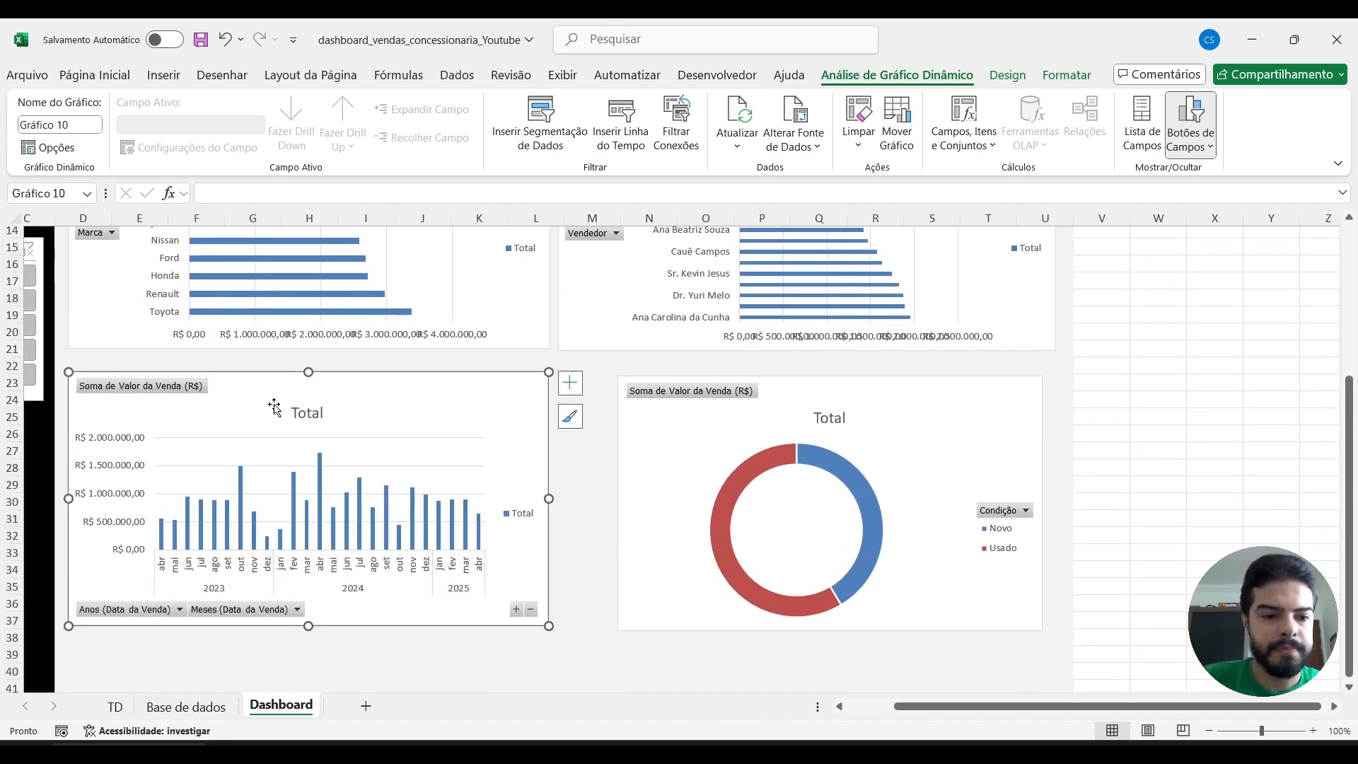
left_click_drag(261, 385, 260, 372)
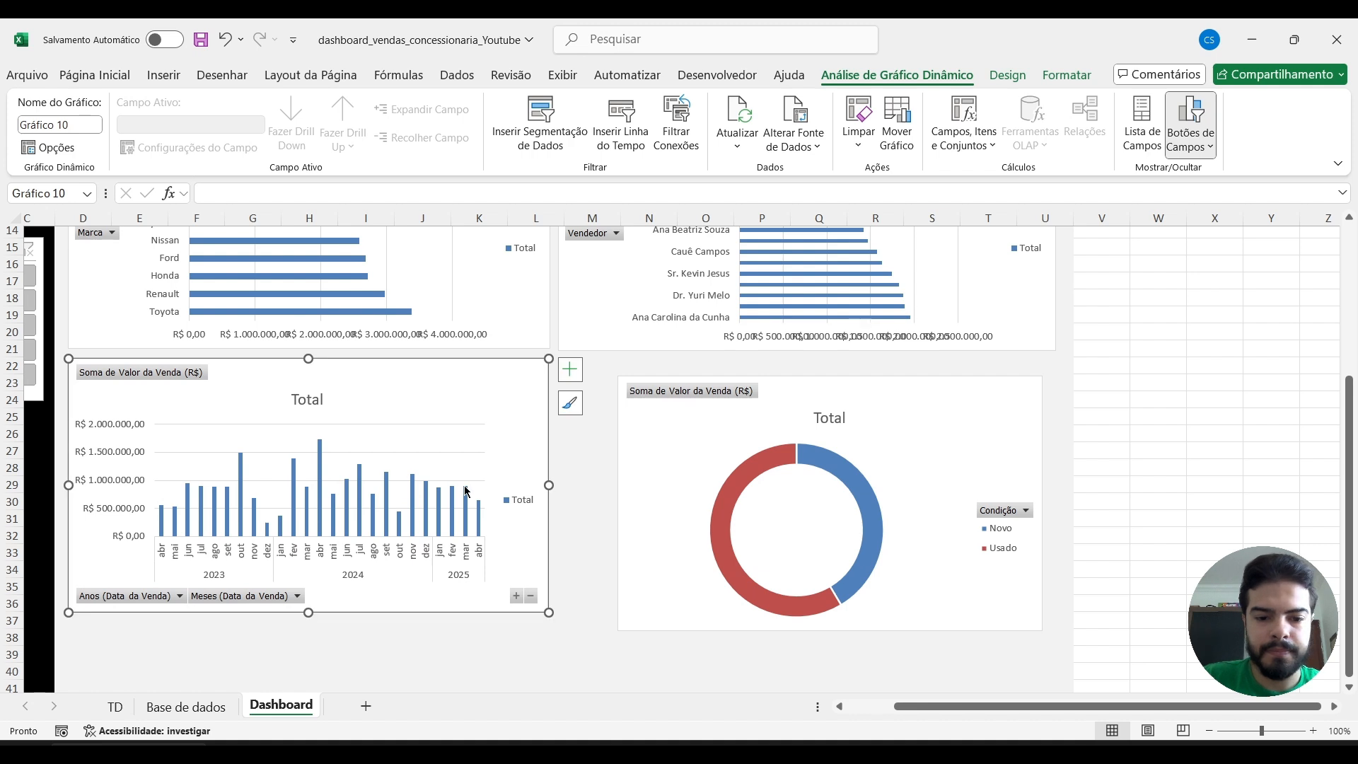
mouse_move(691, 419)
left_mouse_down()
mouse_move(679, 389)
mouse_move(708, 402)
left_mouse_up()
Extend the monthly sales chart to about column O and narrow the Condição doughnut chart to fit beside it.
left_click(421, 376)
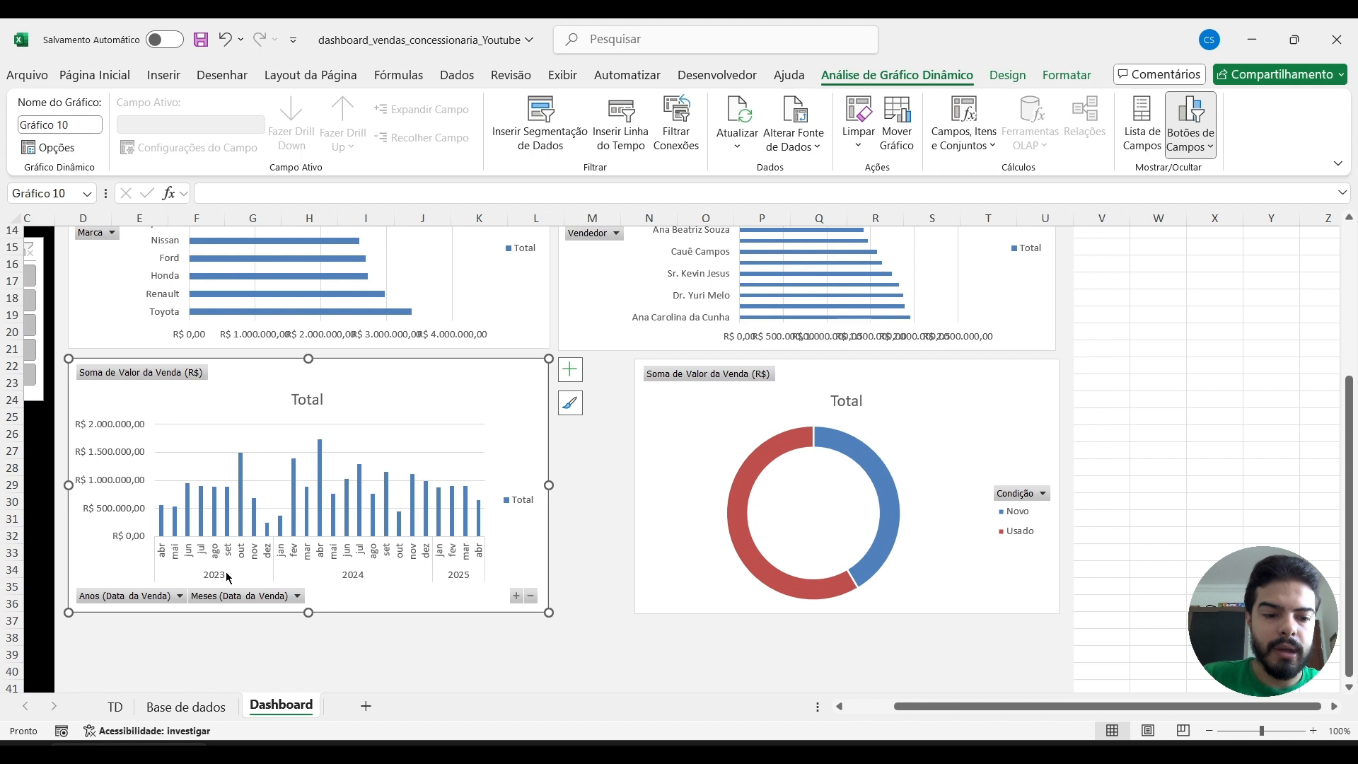
left_click_drag(550, 485, 721, 486)
left_click(920, 380)
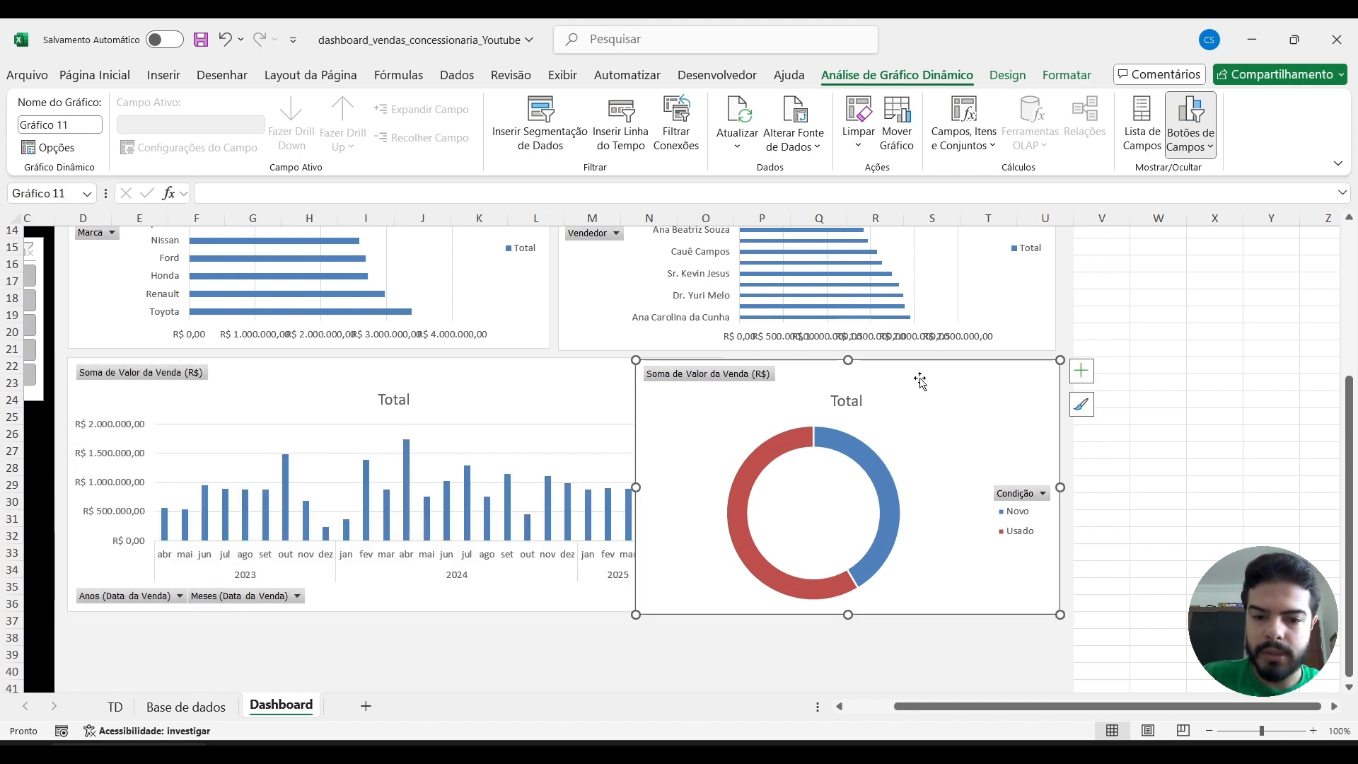
left_click_drag(636, 488, 730, 489)
left_click(477, 664)
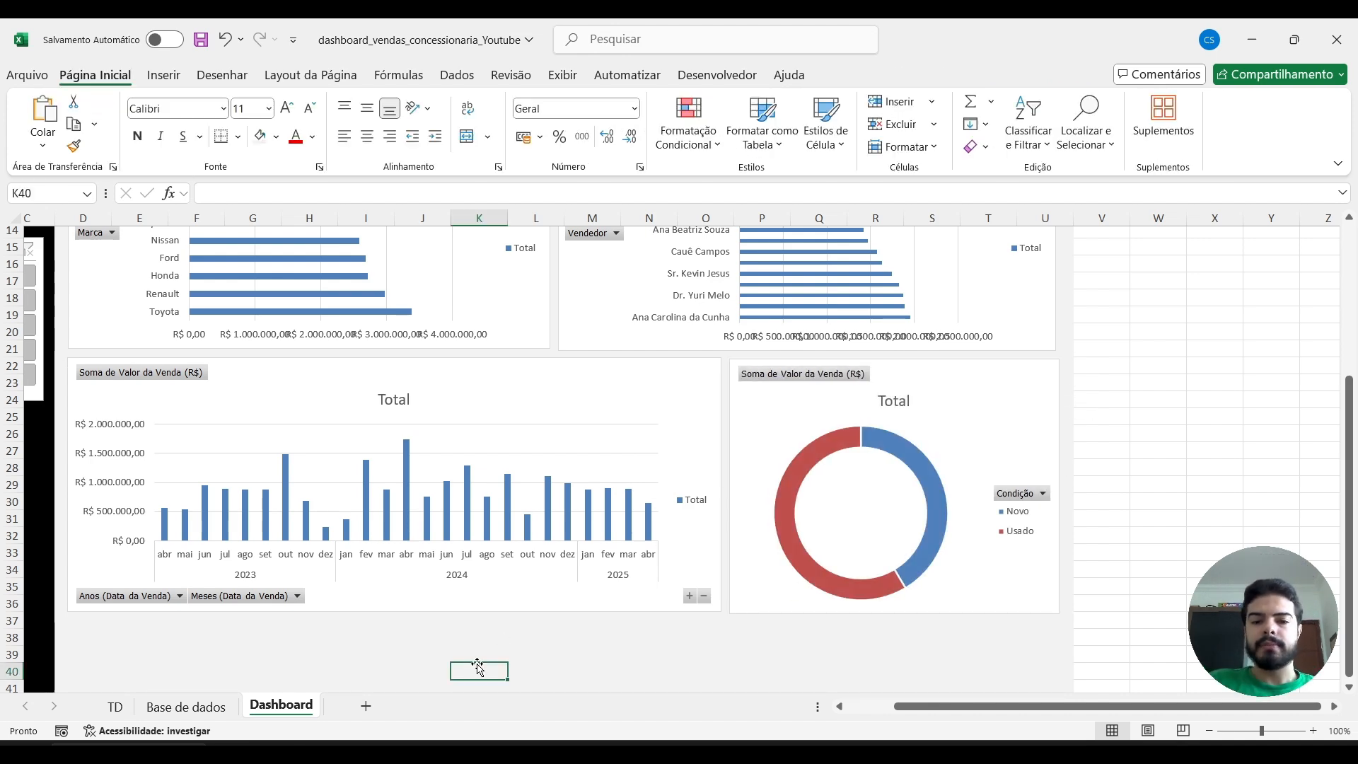
Delete the Total legend and the horizontal value axis from the Marca bar chart.
scroll(477, 664, "up", 3)
scroll(477, 663, "left", 2)
scroll(477, 665, "down", 3)
scroll(477, 665, "up", 5)
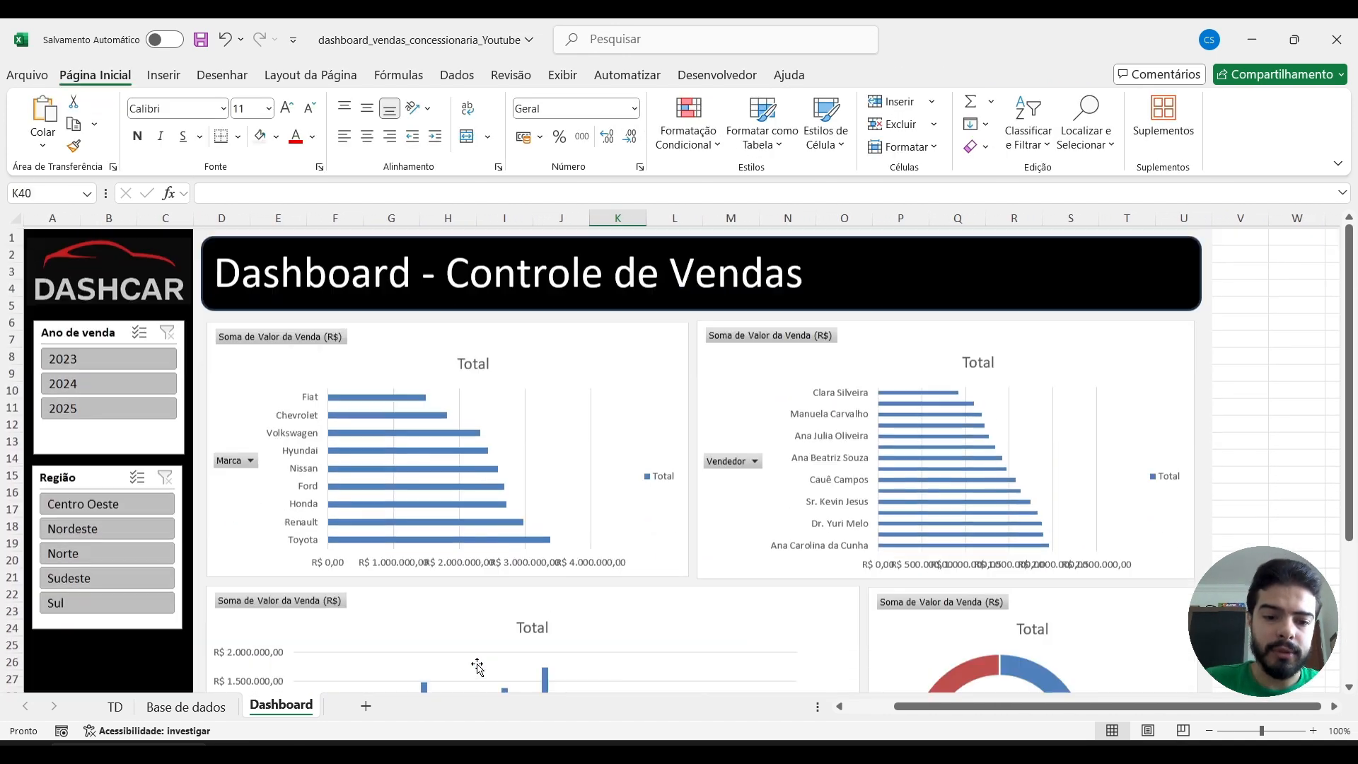
left_click(661, 474)
key("Delete")
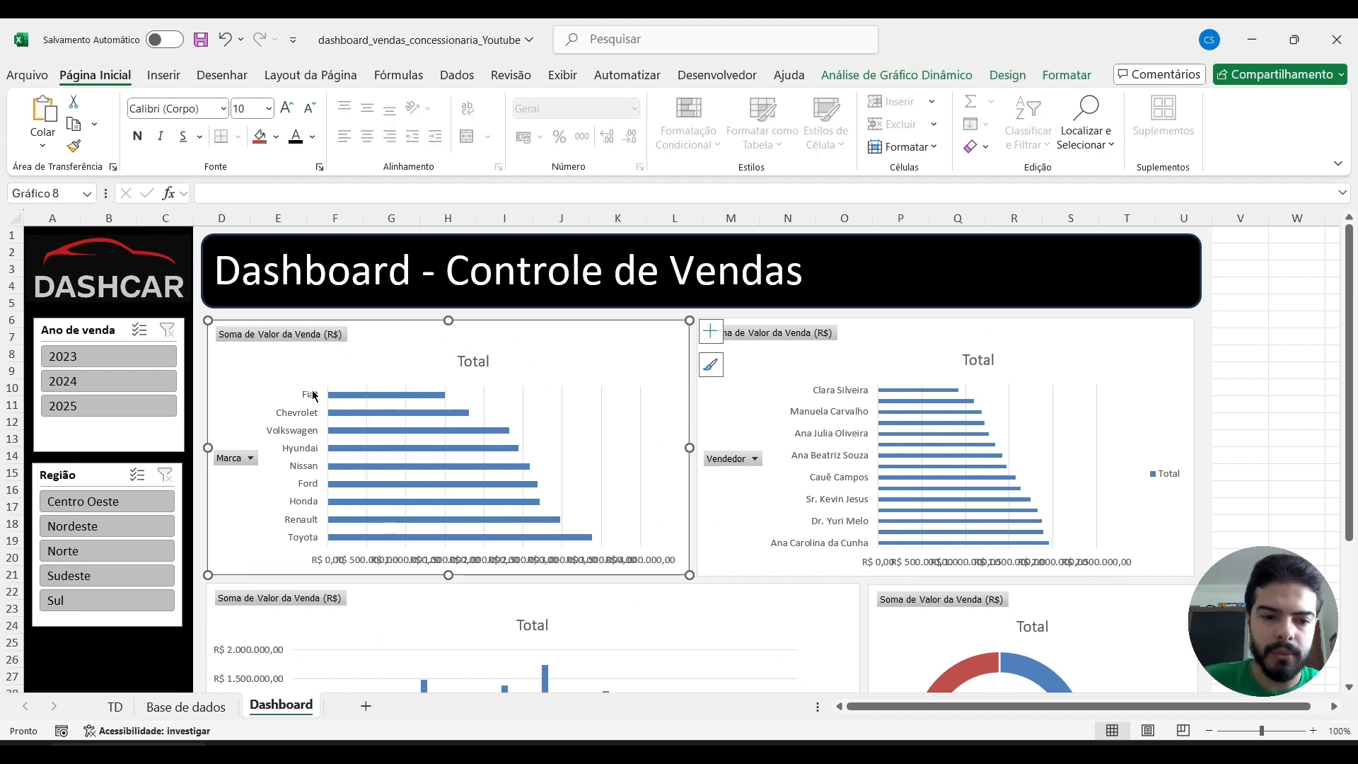
left_click(362, 561)
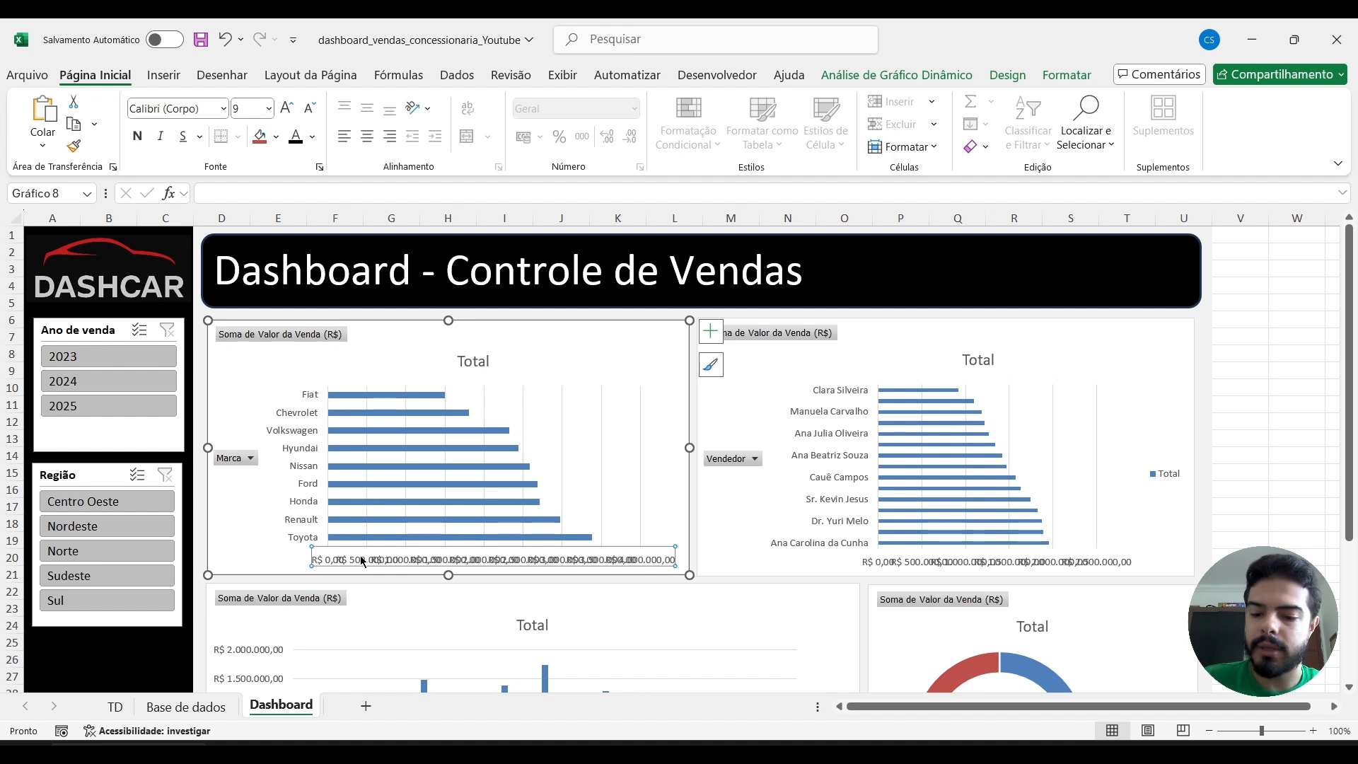
key("Delete")
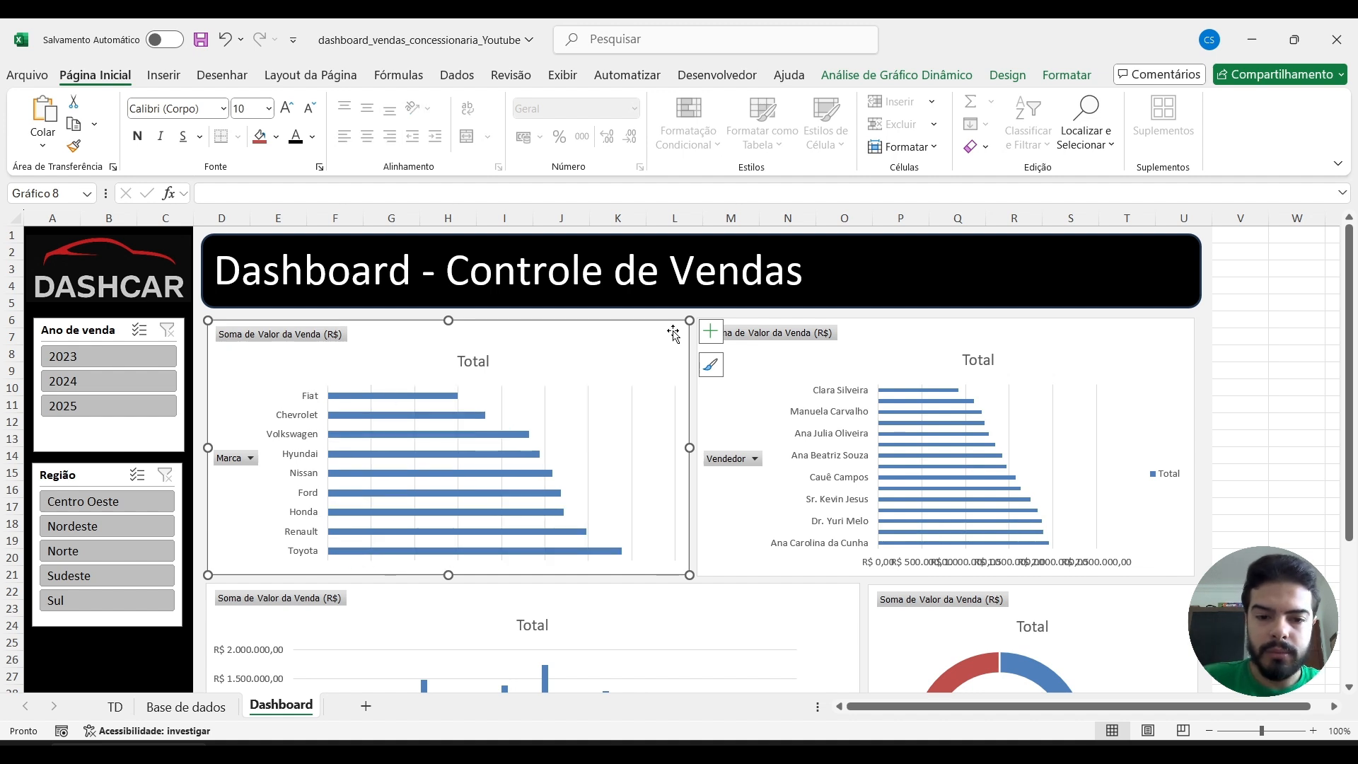
Add data labels to the Marca bar chart and fill its bars with black.
left_click(711, 330)
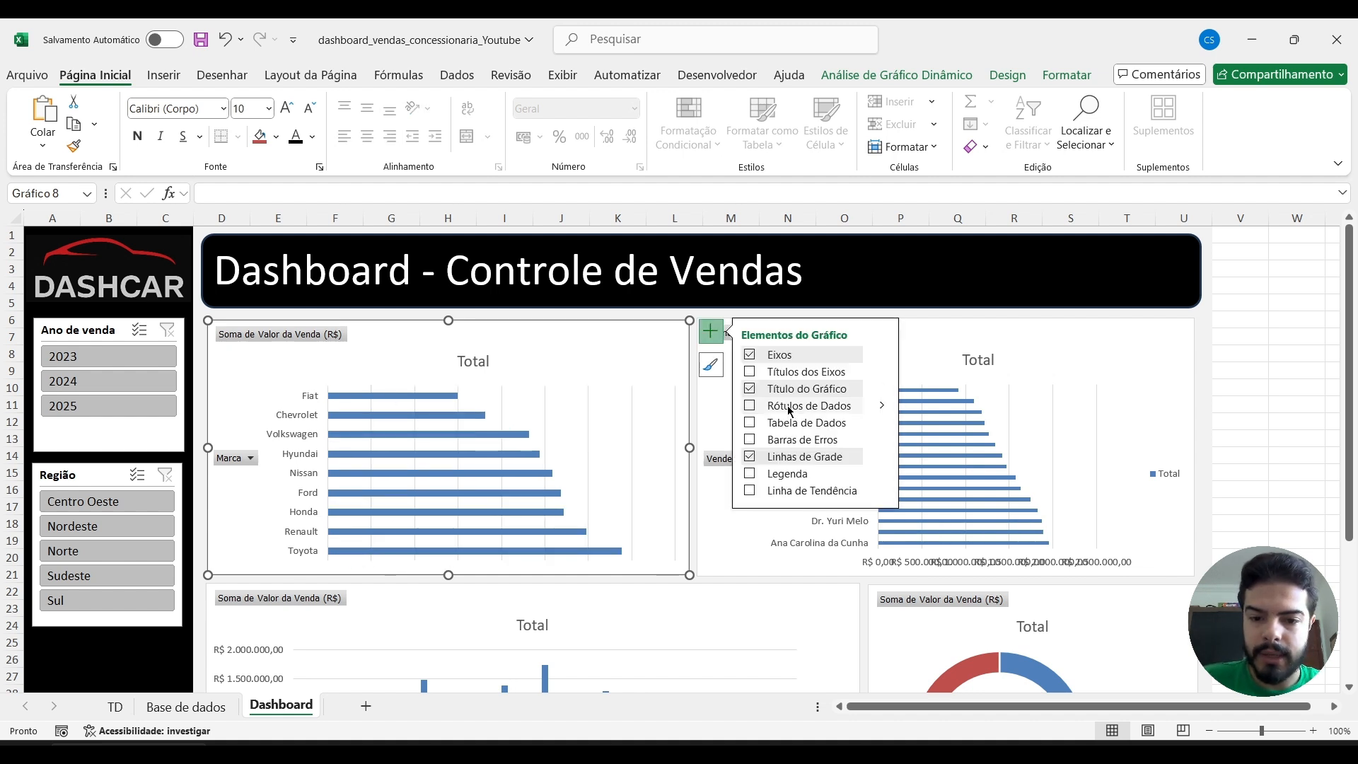
left_click(751, 407)
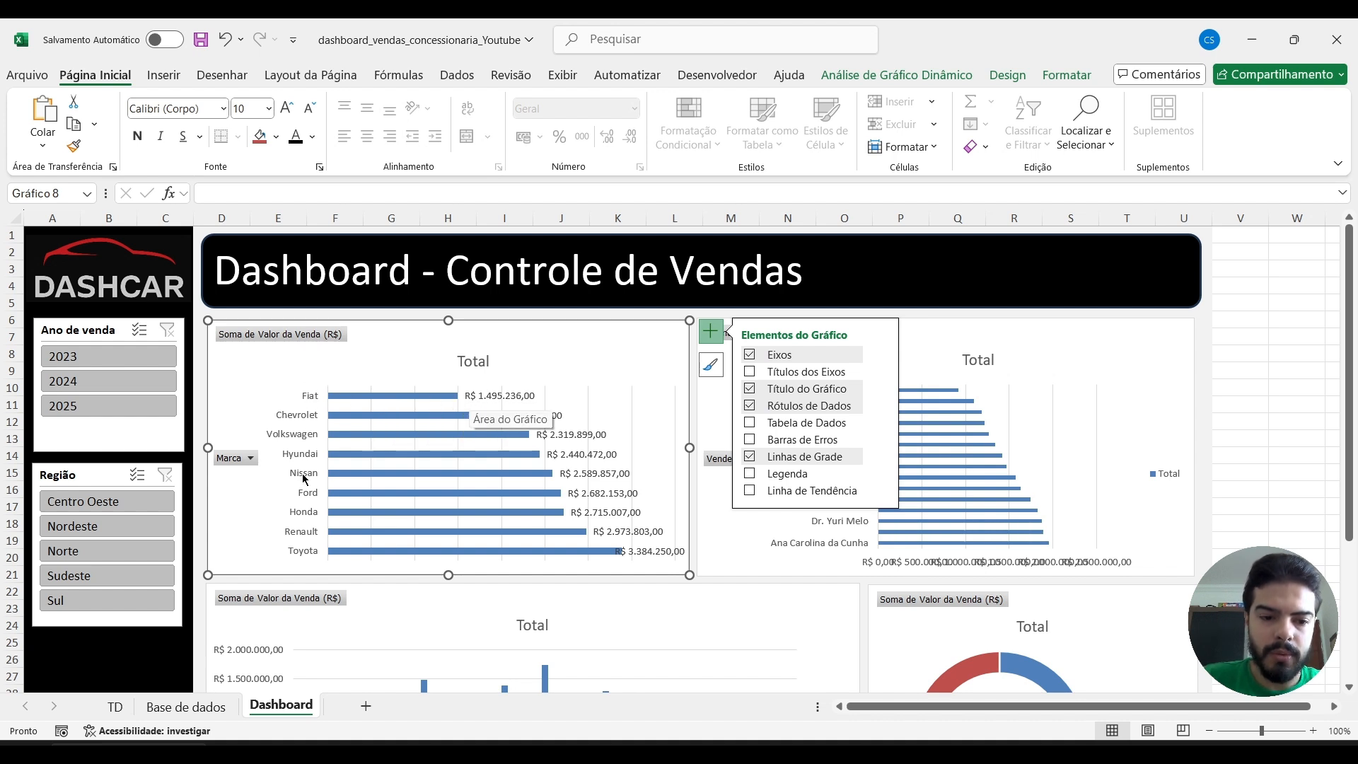
left_click(432, 399)
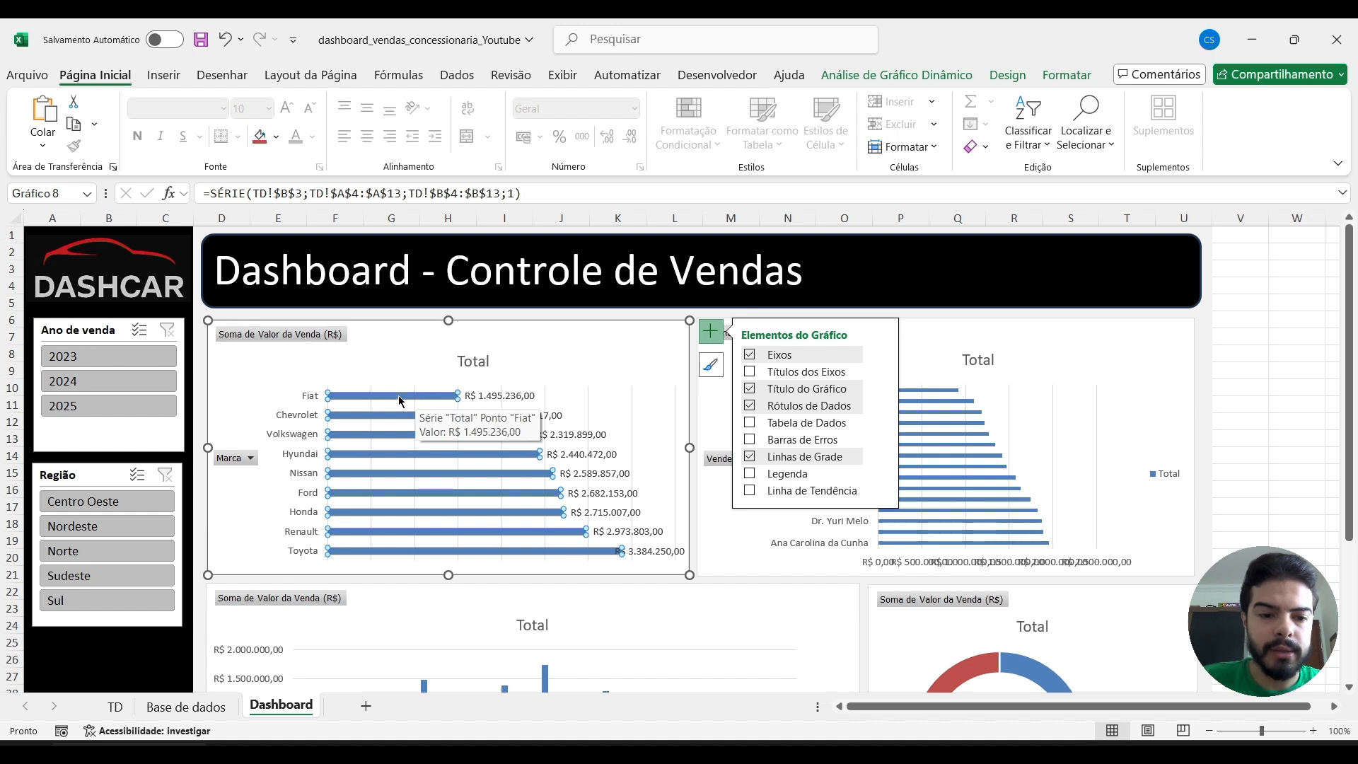
left_click(276, 137)
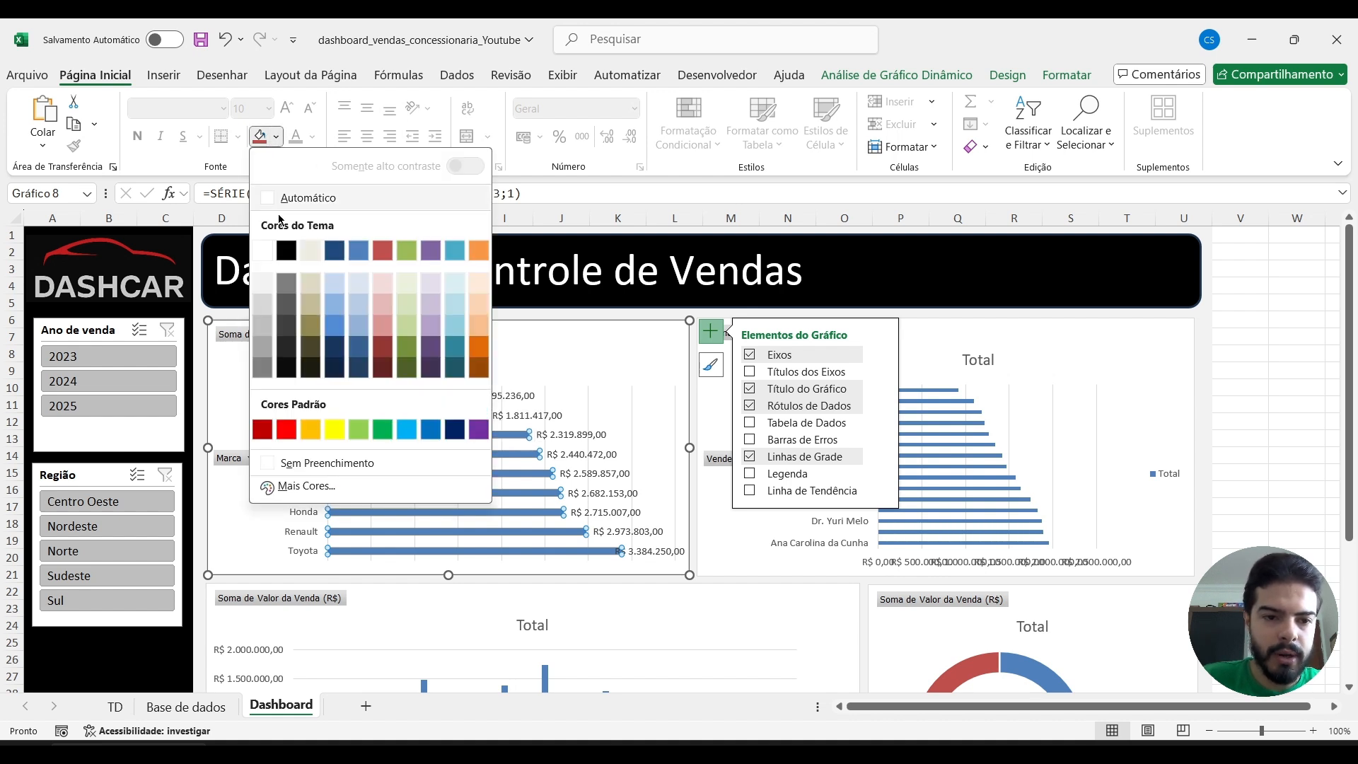
left_click(287, 250)
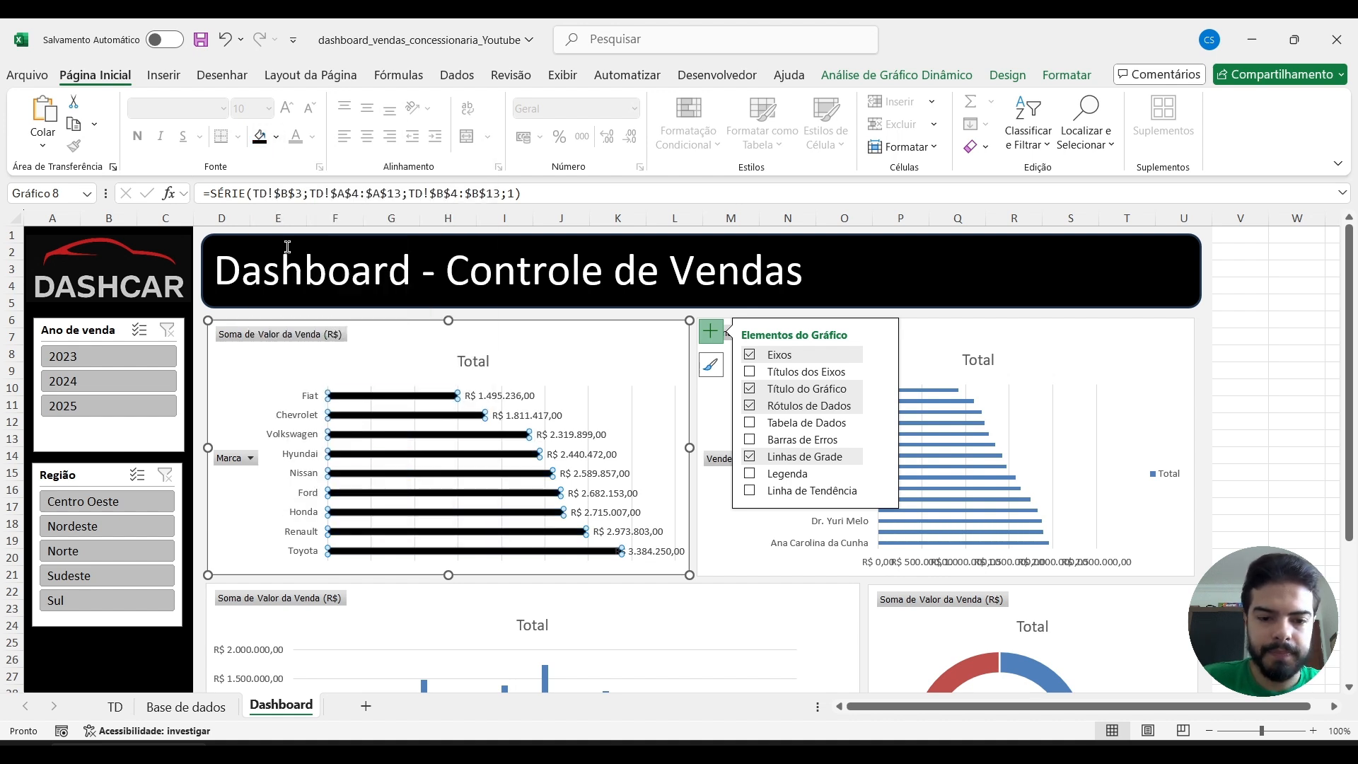
Change the Marca chart's title to "Vendas por marca".
left_click(481, 363)
double_click(481, 365)
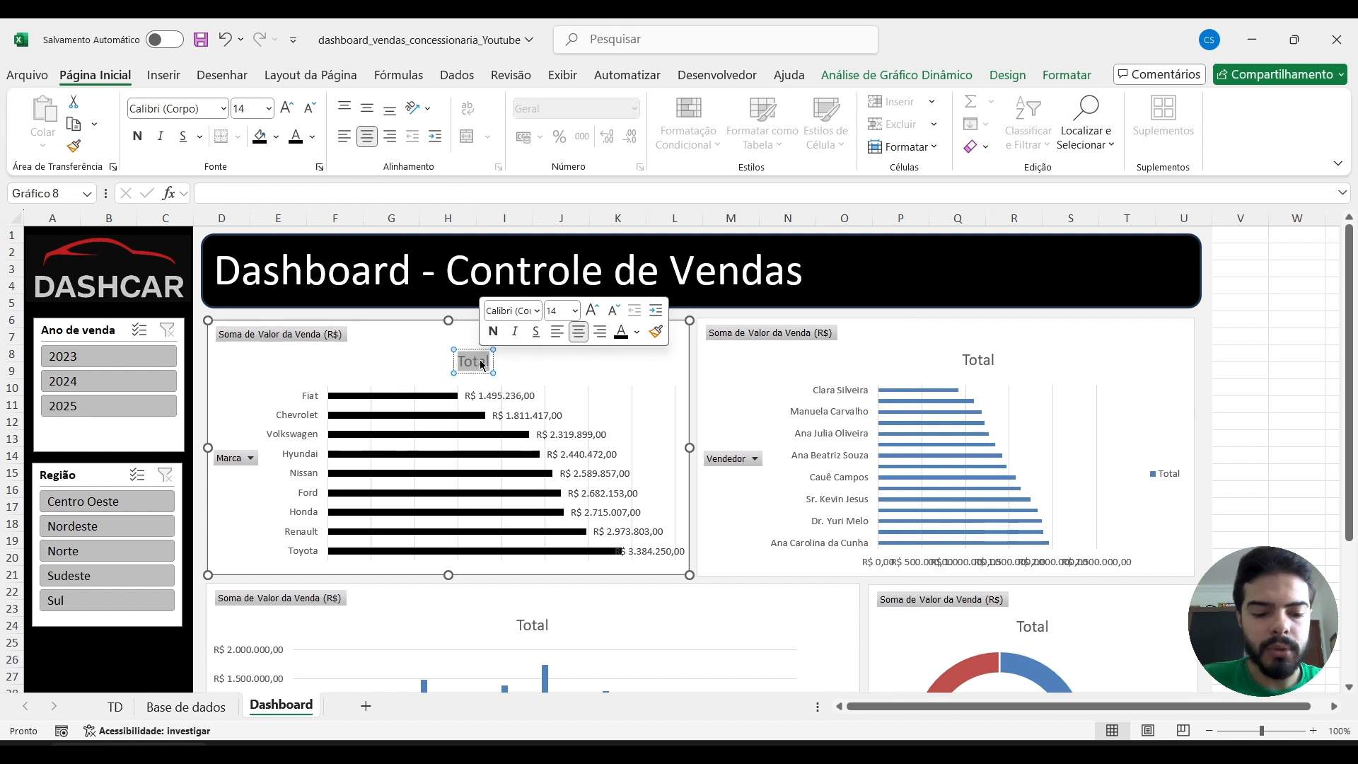
type("Vendas p")
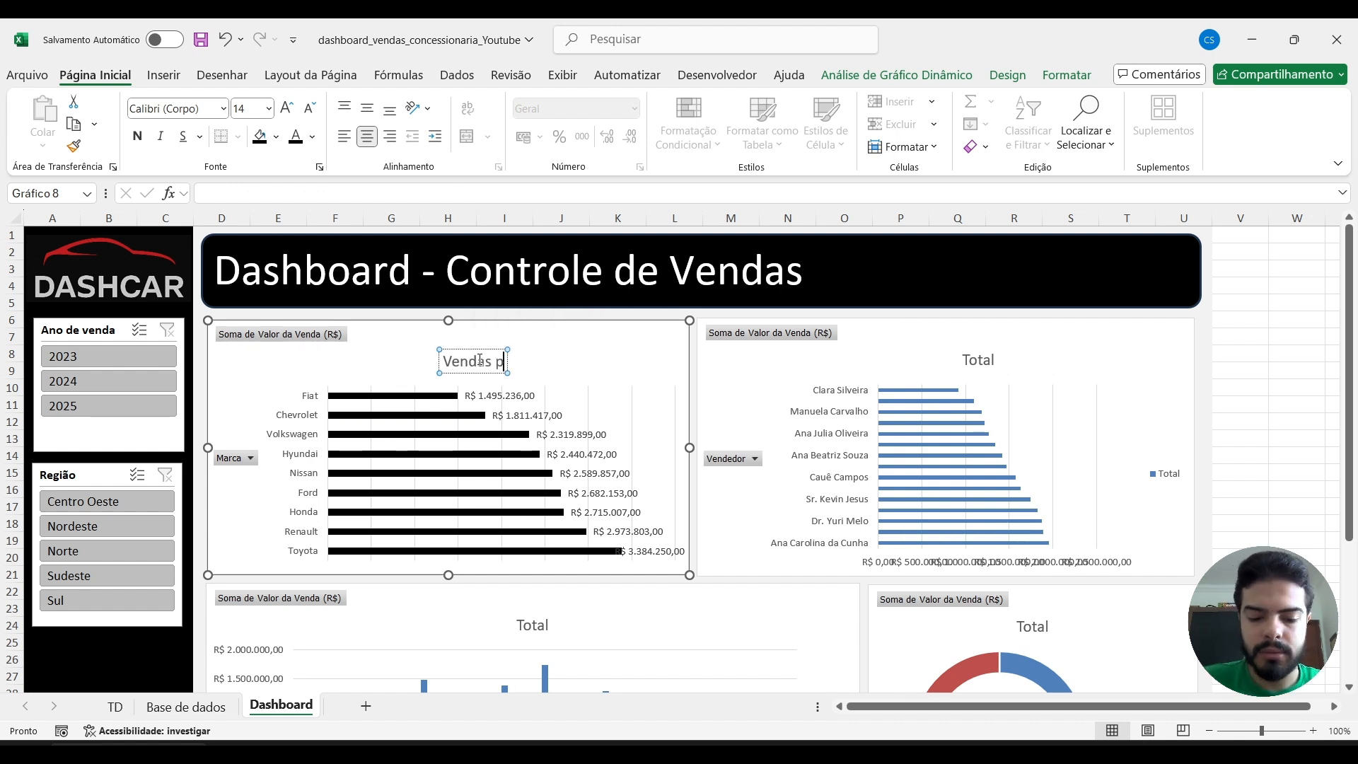
type("or marca")
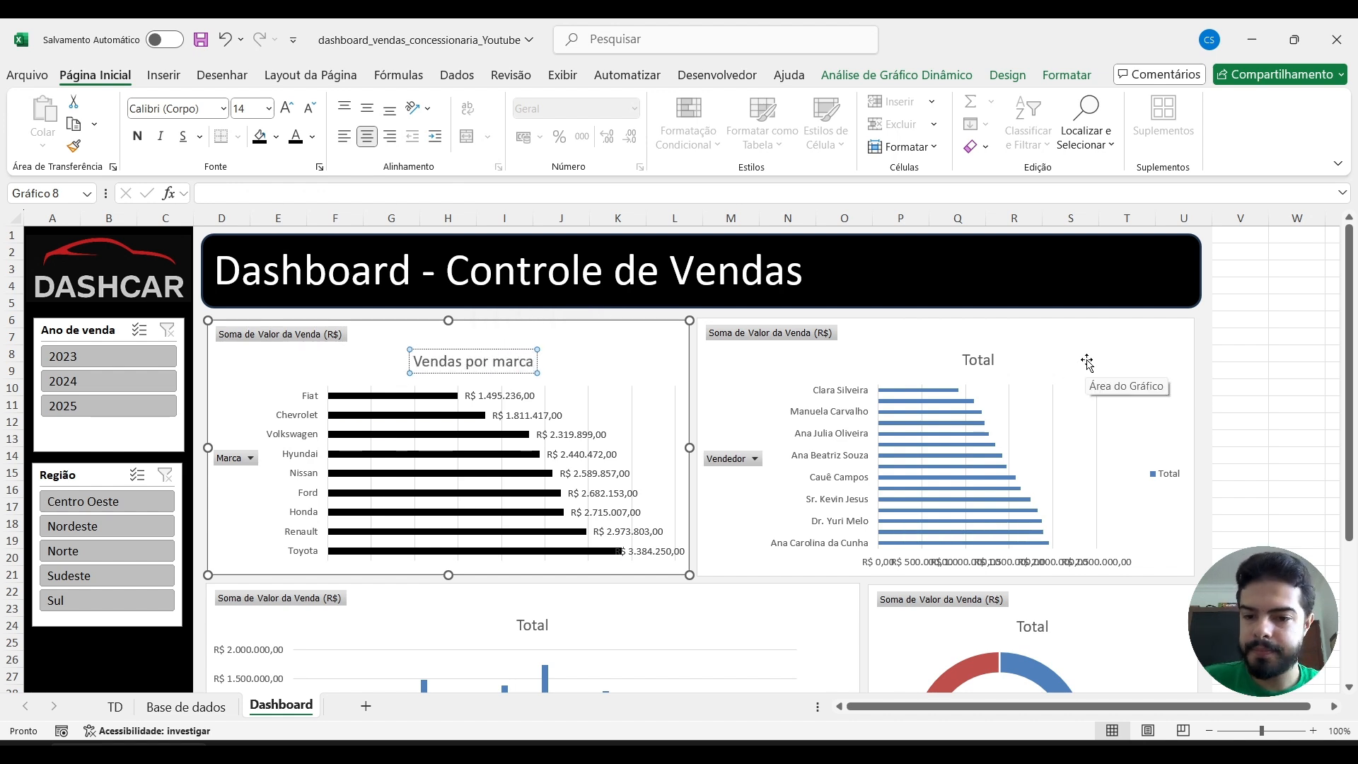
Delete the horizontal value axis and the Total legend from the Vendedor bar chart.
left_click(1088, 333)
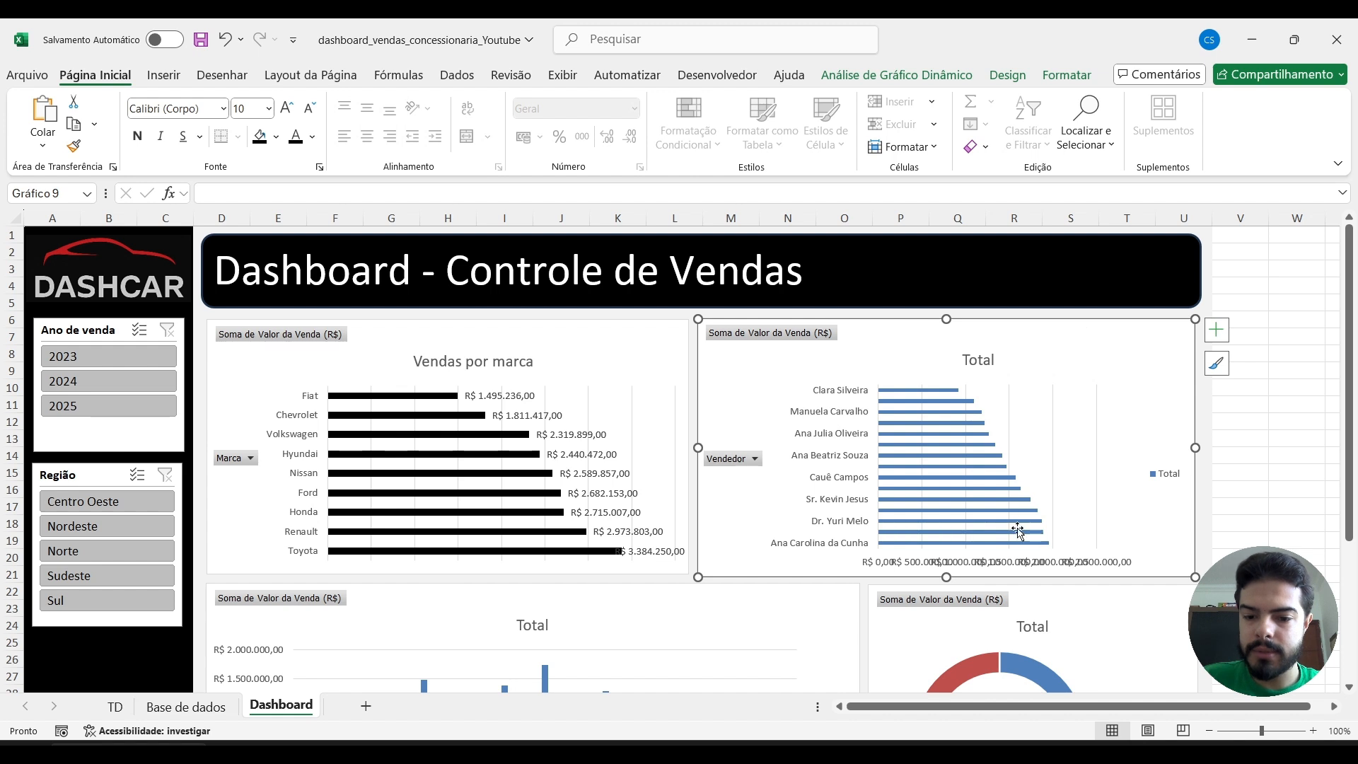
left_click(1016, 562)
key("Delete")
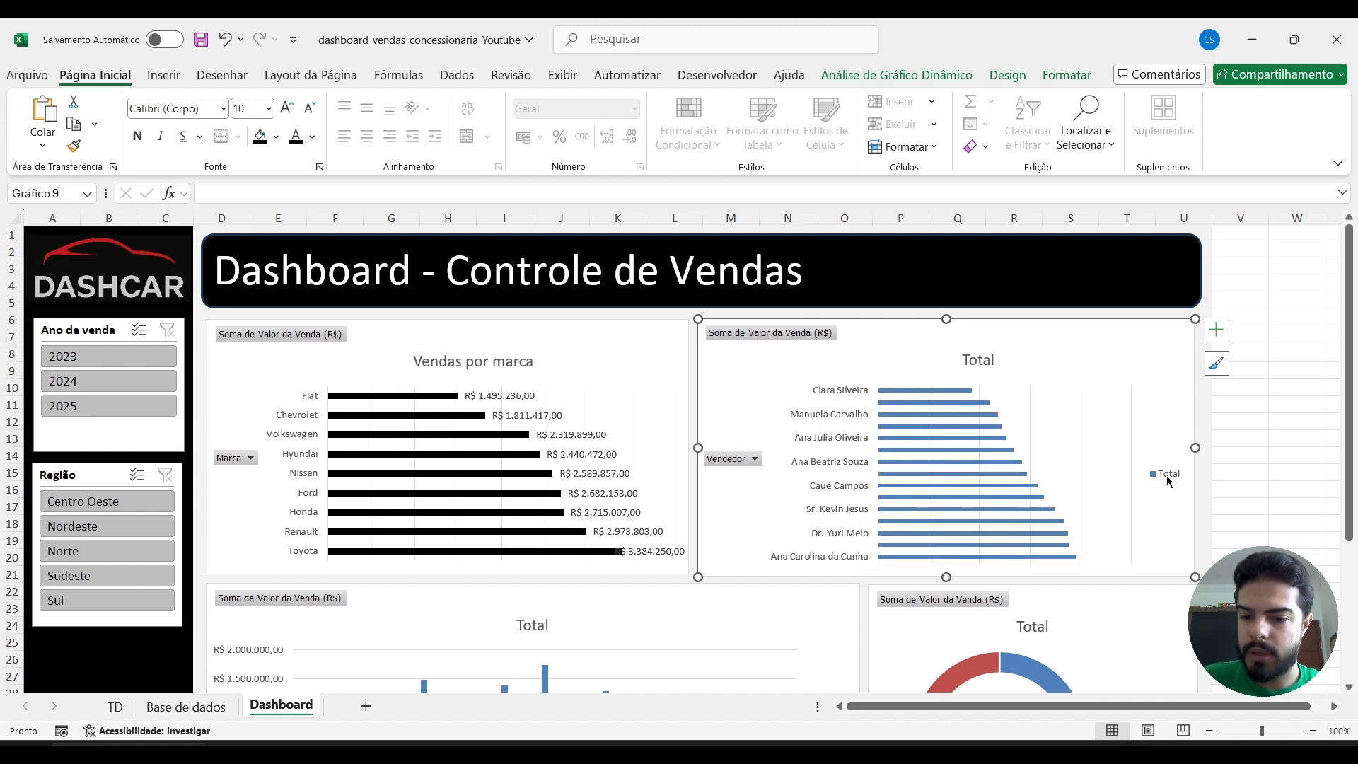
left_click(1168, 481)
key("Delete")
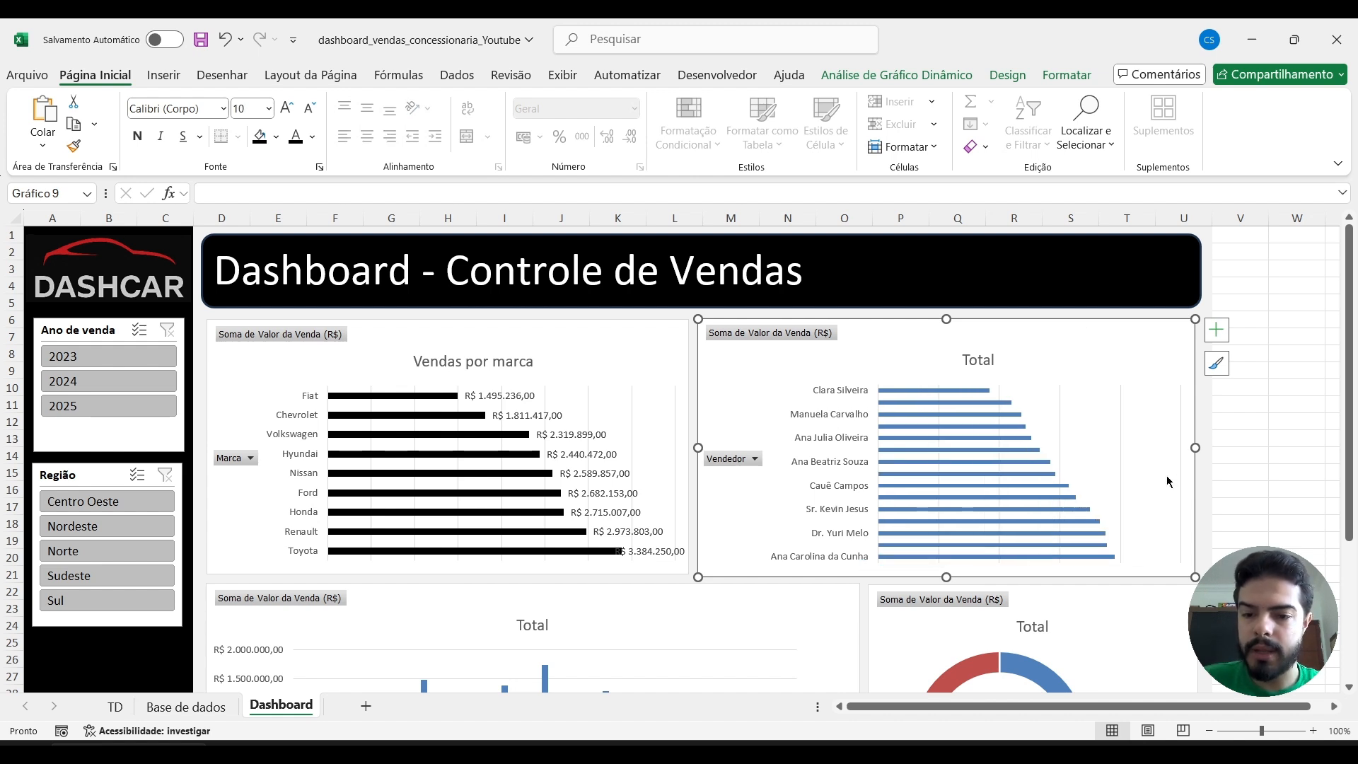
Add data labels to the Vendedor bar chart and fill its bars with black.
left_click(1216, 330)
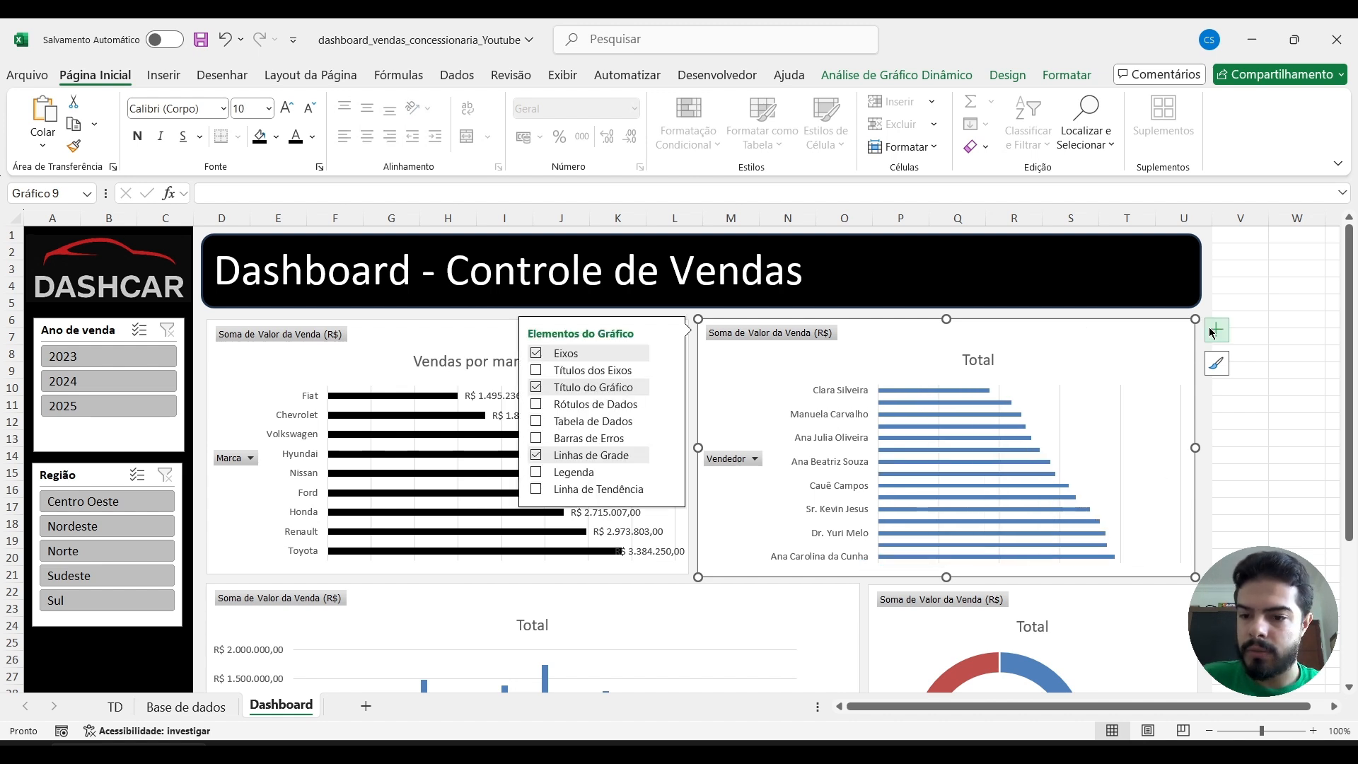
left_click(537, 407)
left_click(922, 413)
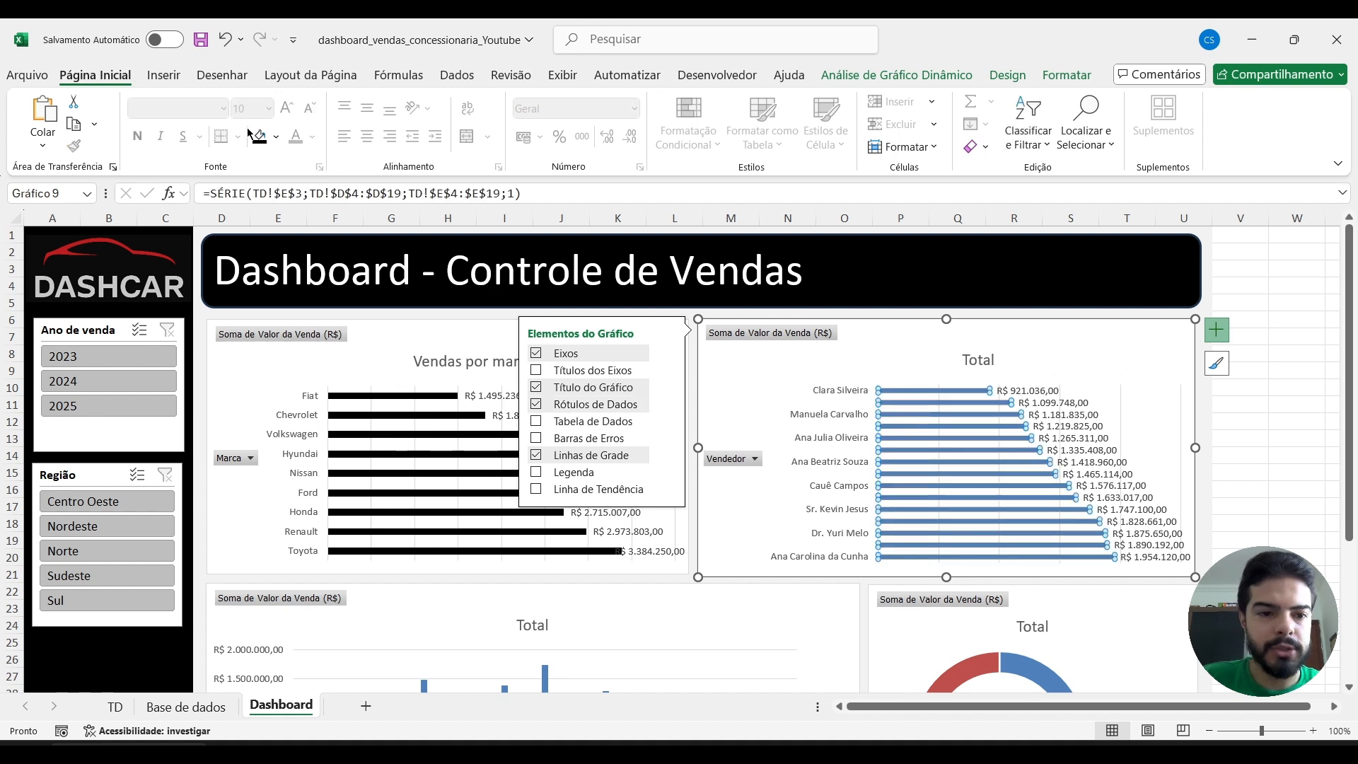
Change the Vendedor chart's title to "Vendas por vendedores" and close the formatting pane.
double_click(989, 358)
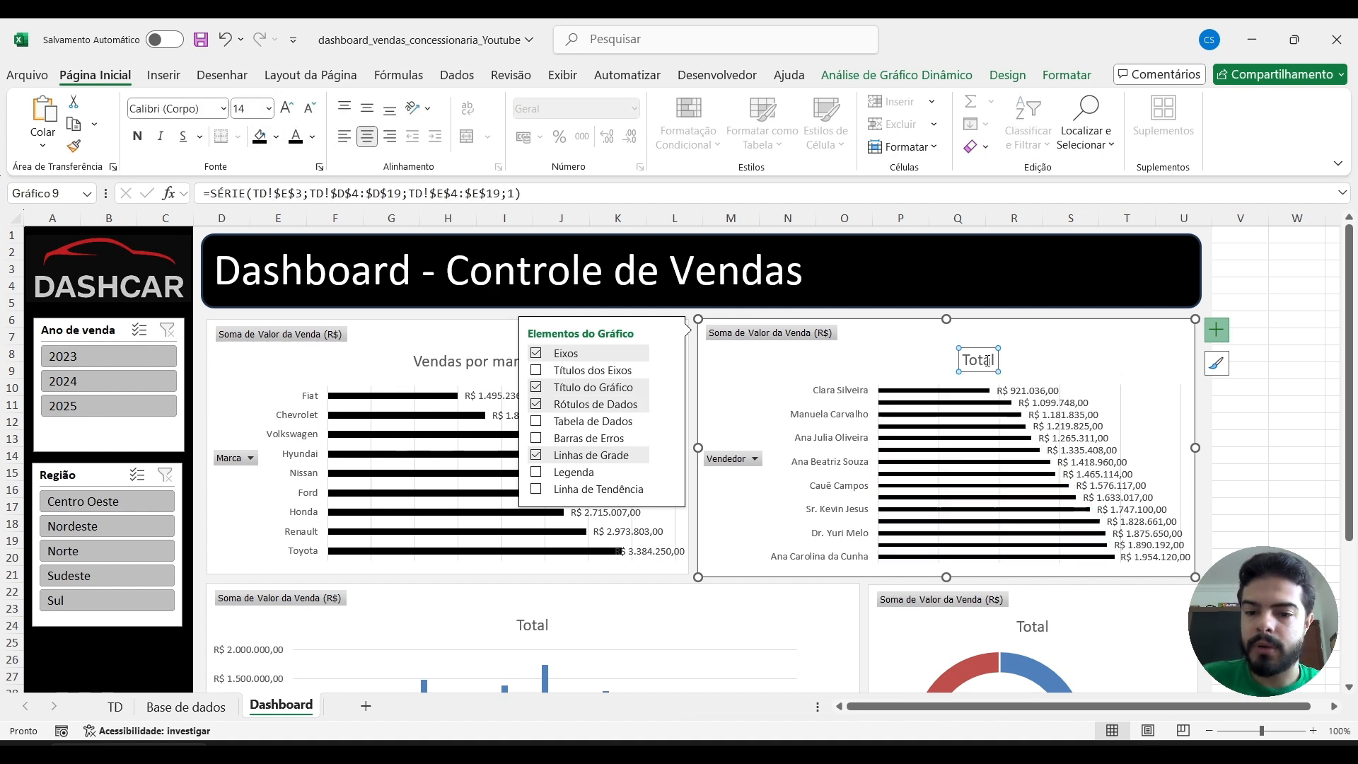
type("Ve")
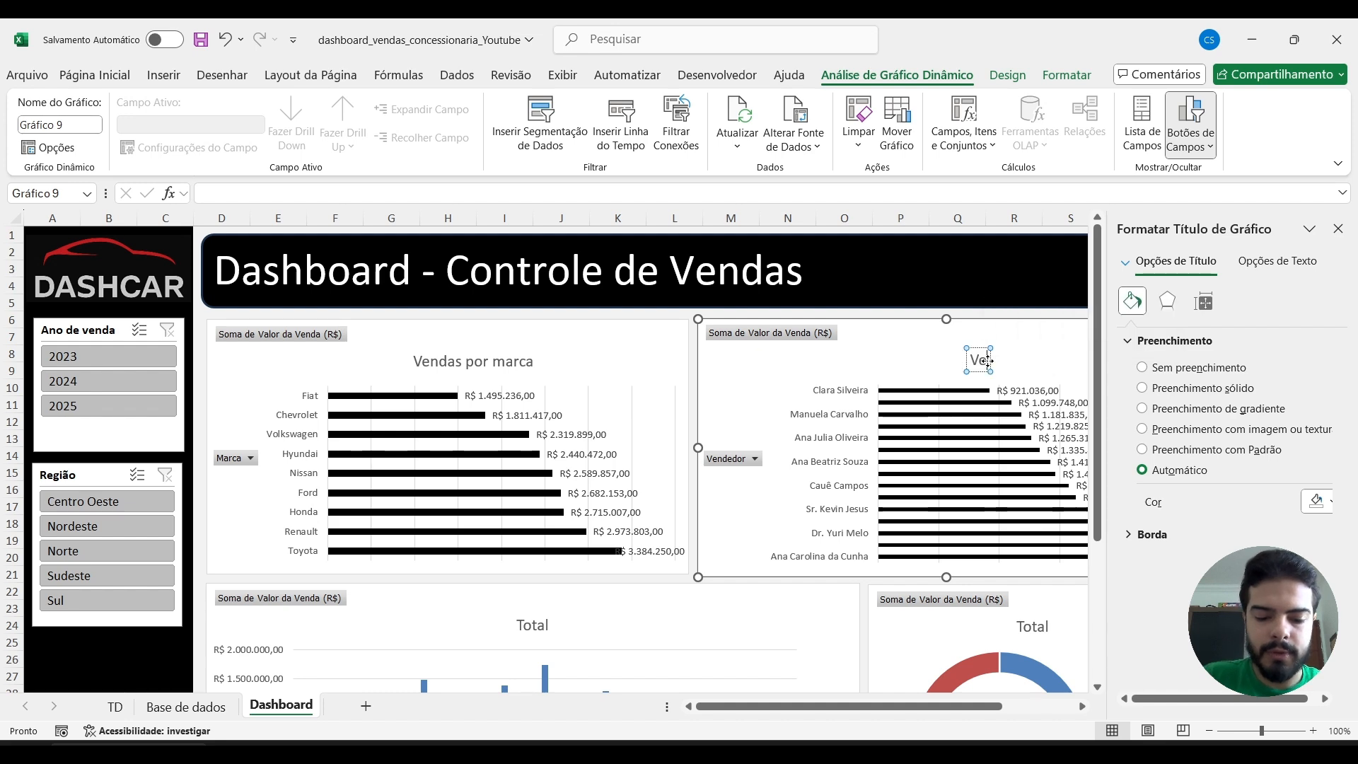
type("ndas por vendedores")
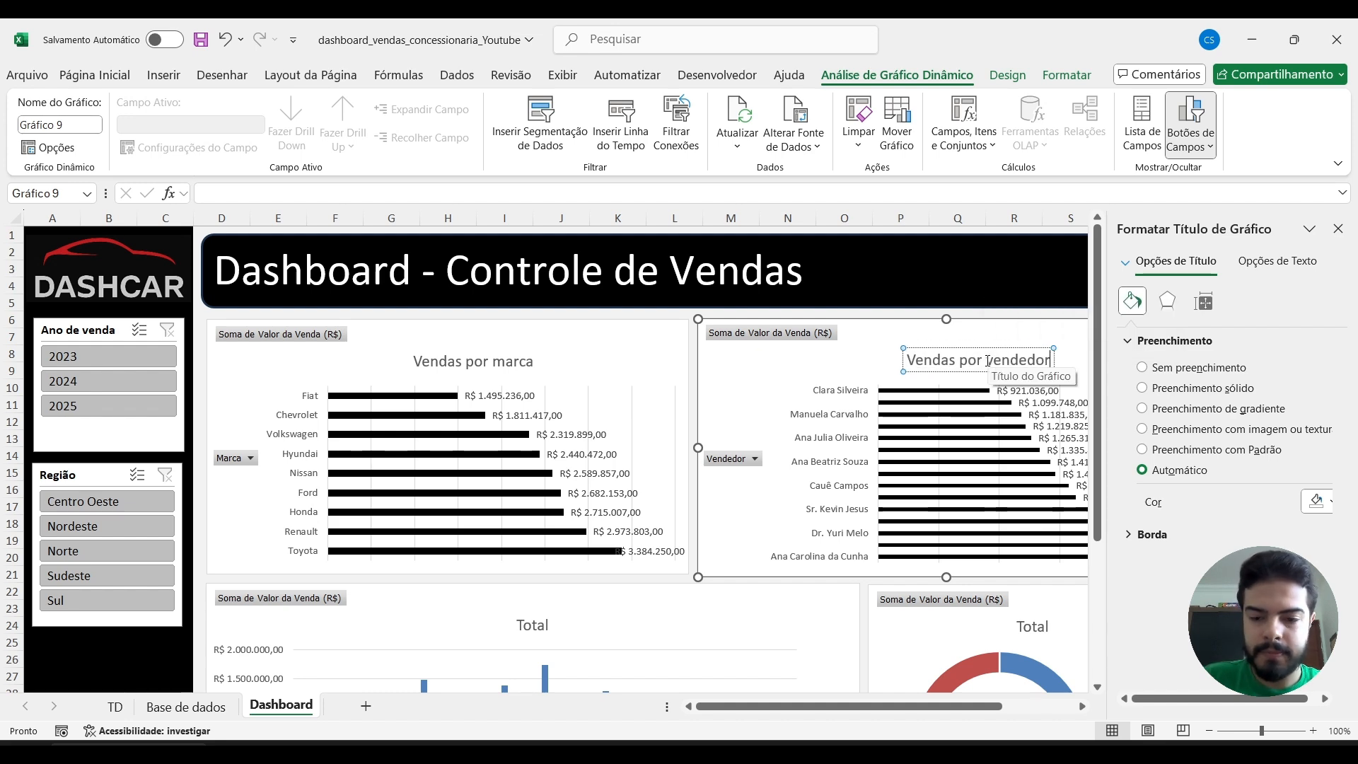
left_click(1338, 228)
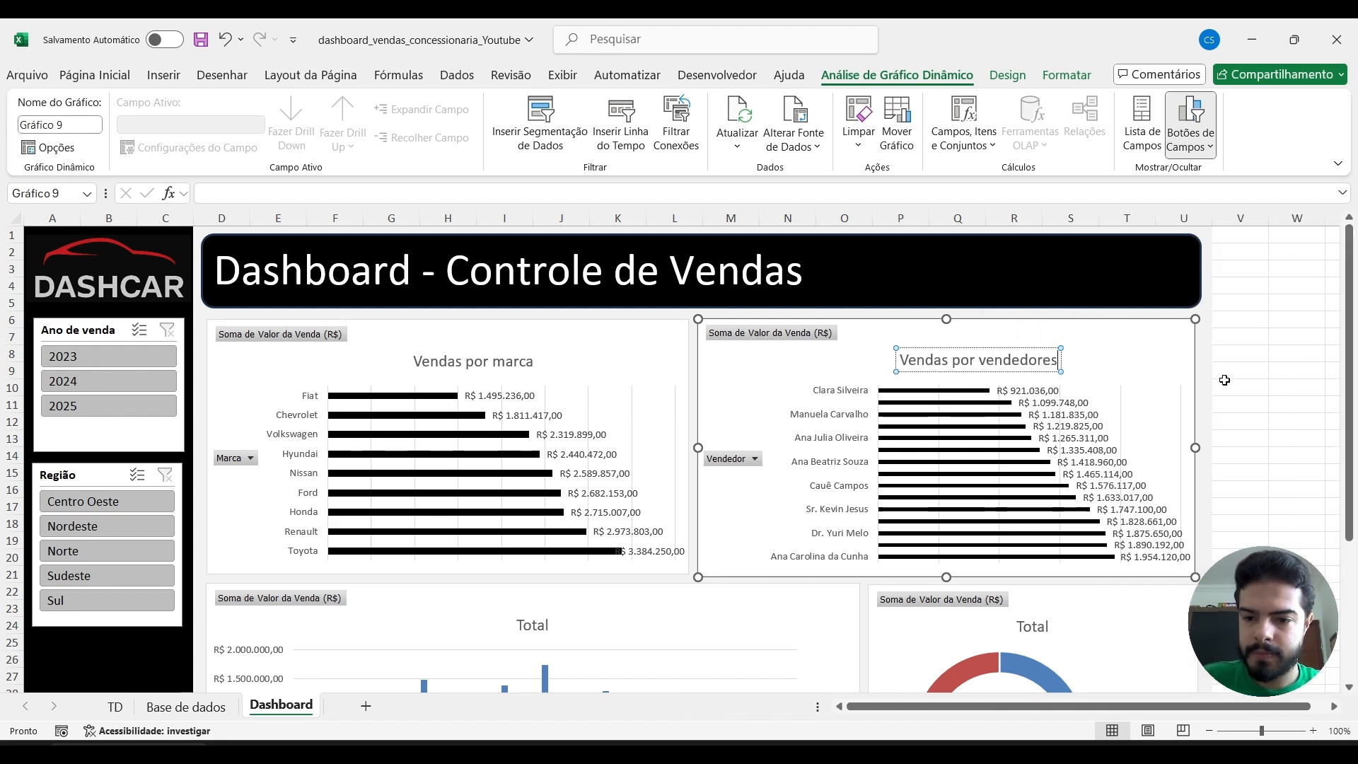
Fill the columns of the monthly sales chart with black.
scroll(618, 390, "down", 4)
left_click(618, 392)
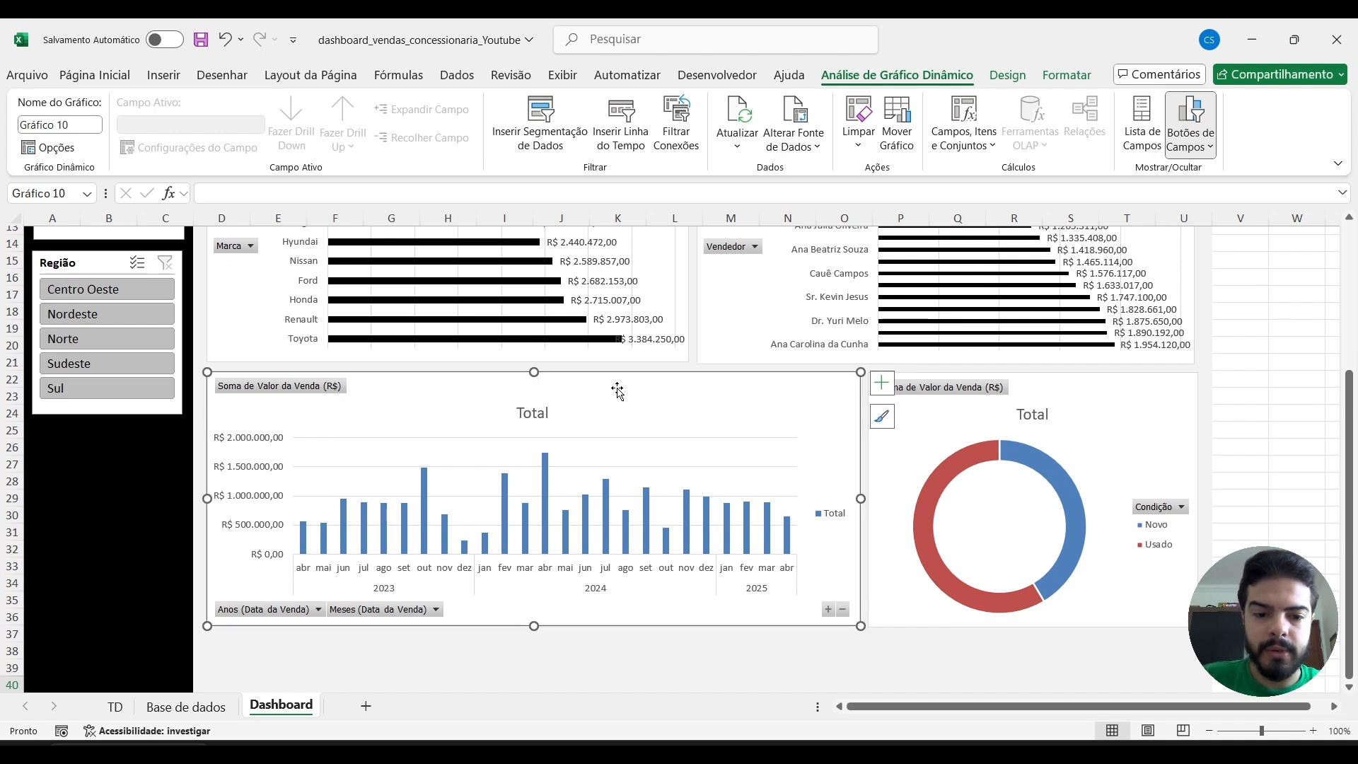
left_click(424, 495)
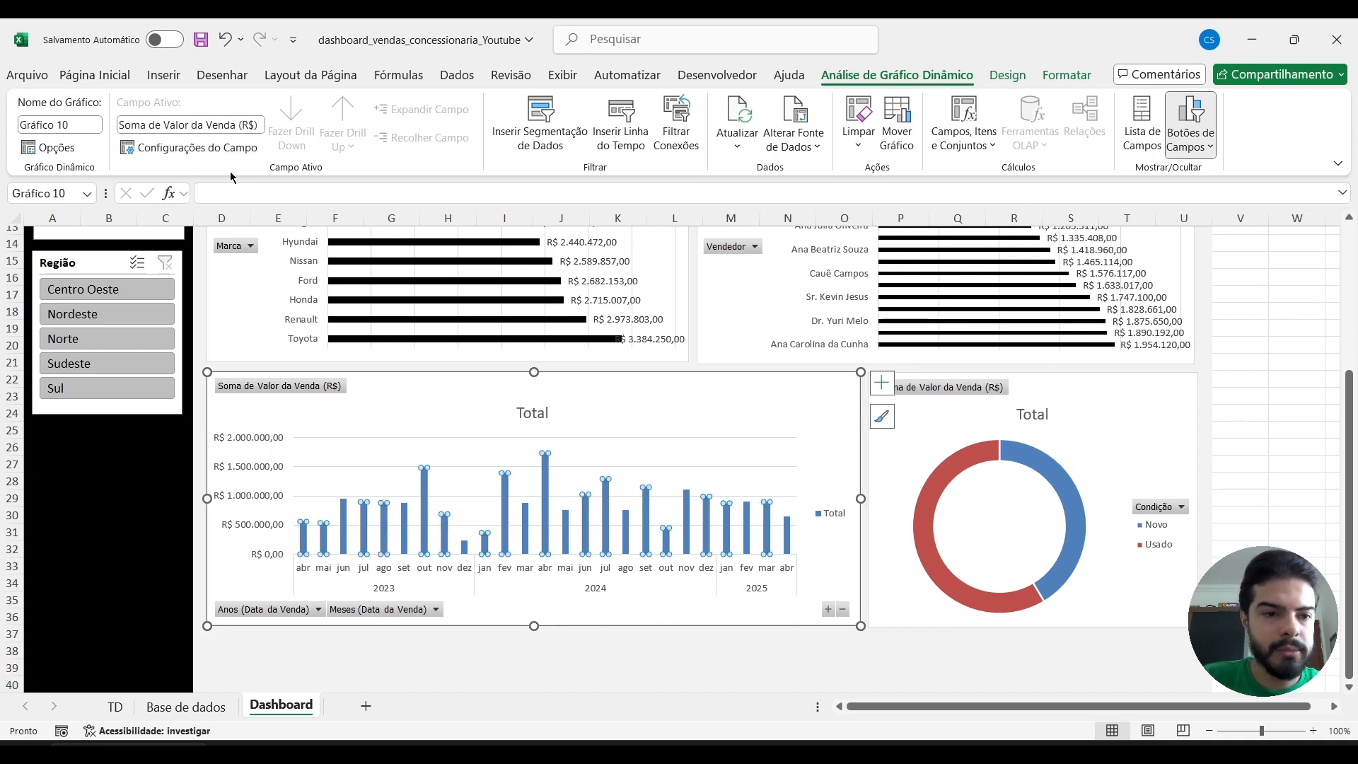
left_click(92, 75)
left_click(258, 136)
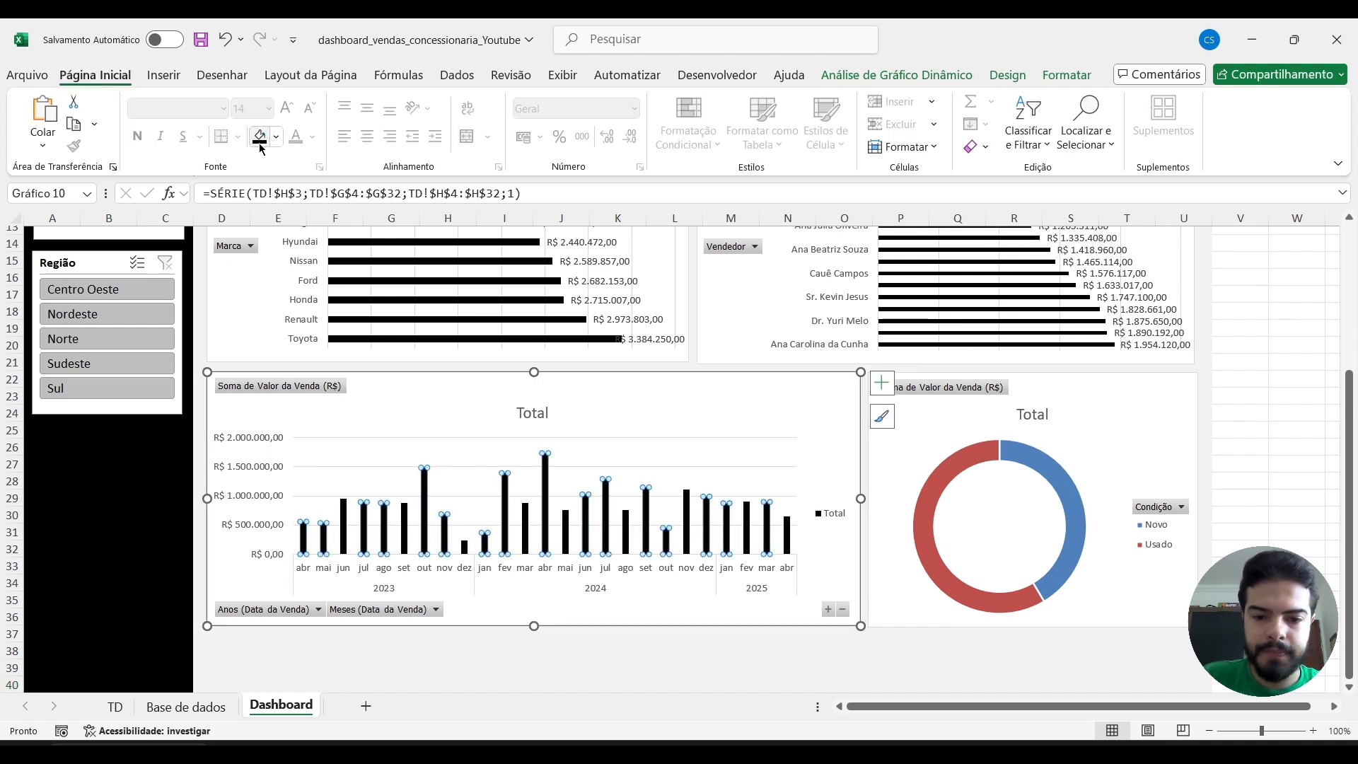
Delete the Total legend and the vertical value axis from the monthly sales chart.
left_click(834, 513)
key("Delete")
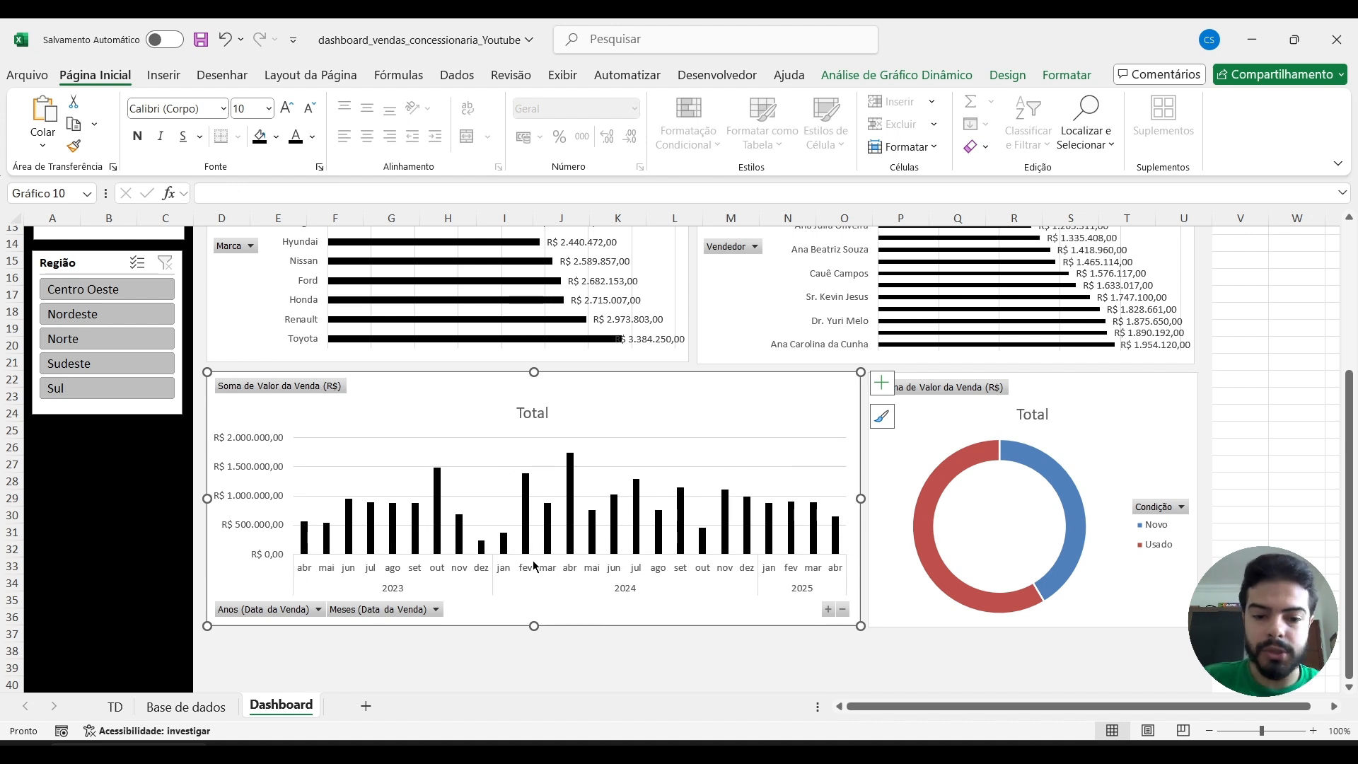
left_click(254, 466)
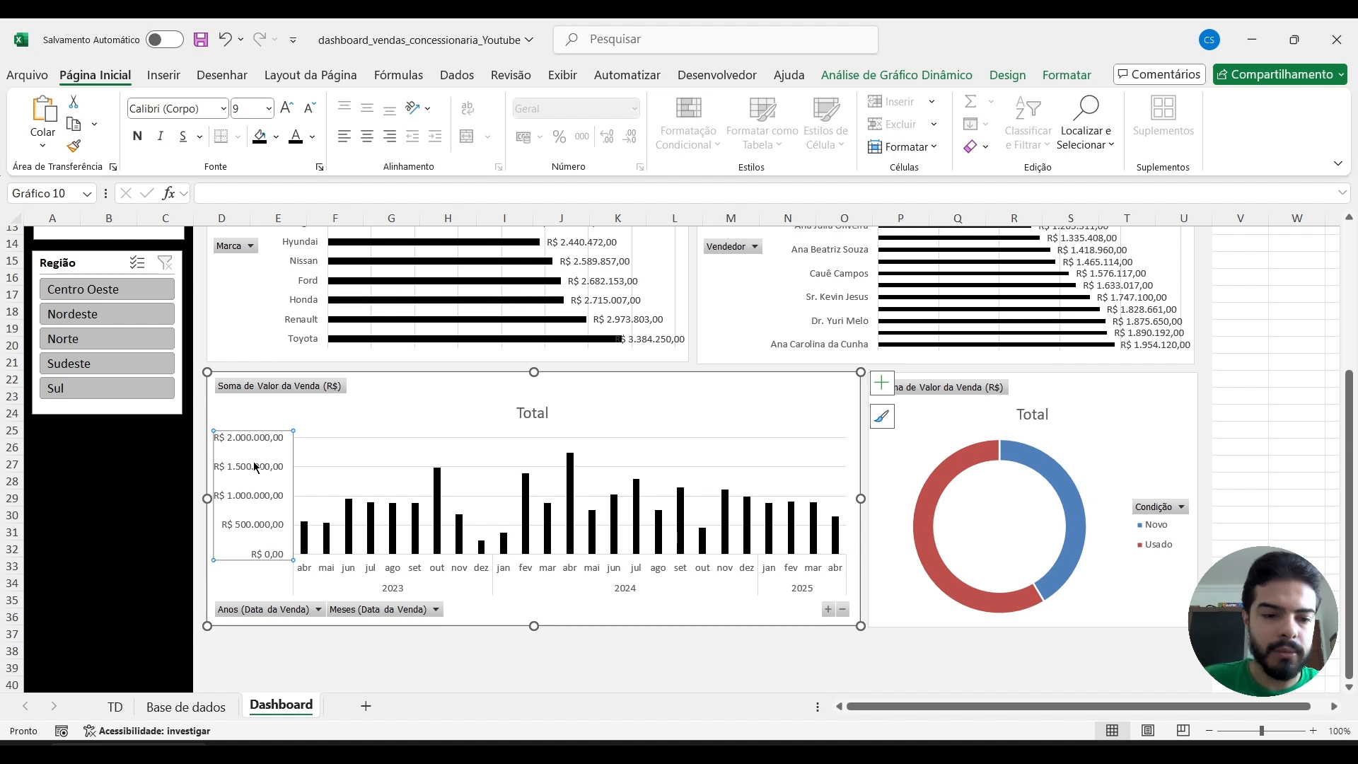
key("Delete")
Add data labels to the monthly sales chart and rotate their text direction by 270°.
left_click(886, 385)
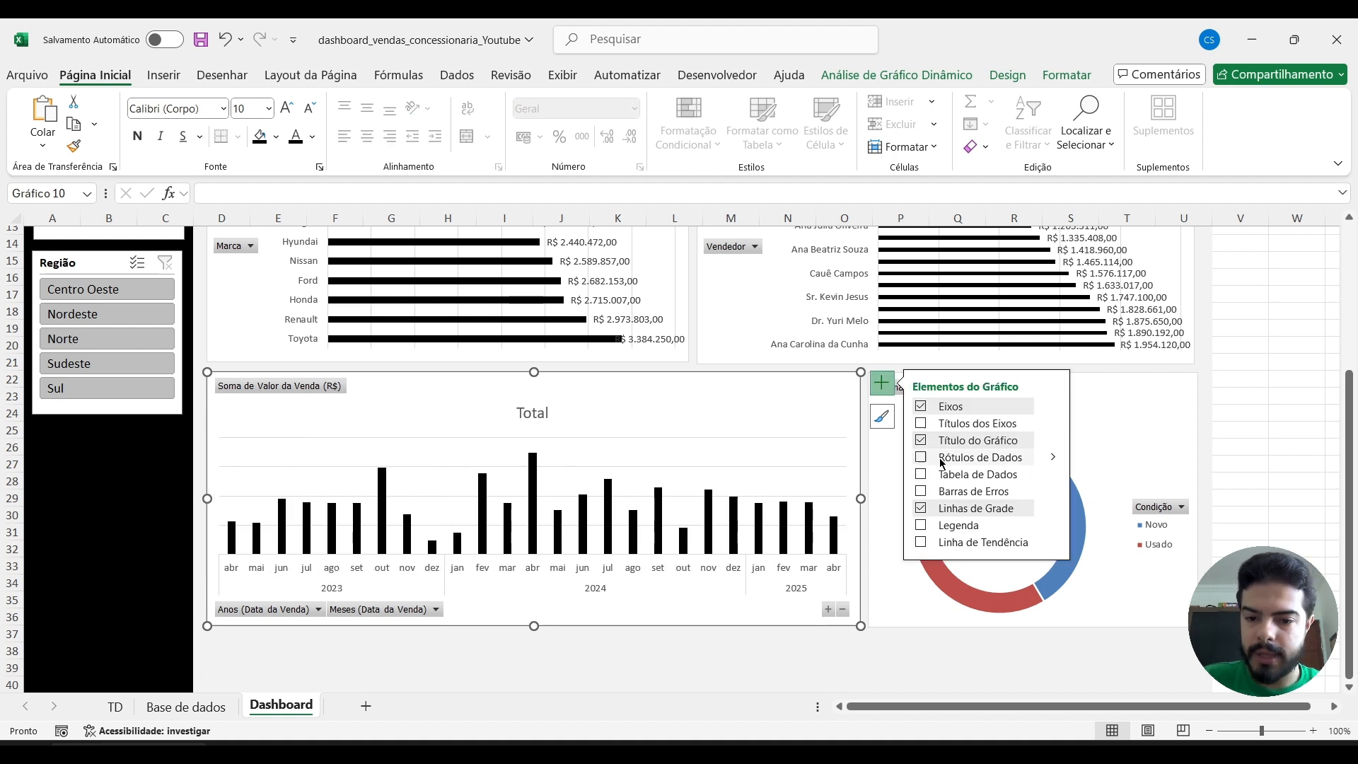
left_click(1053, 457)
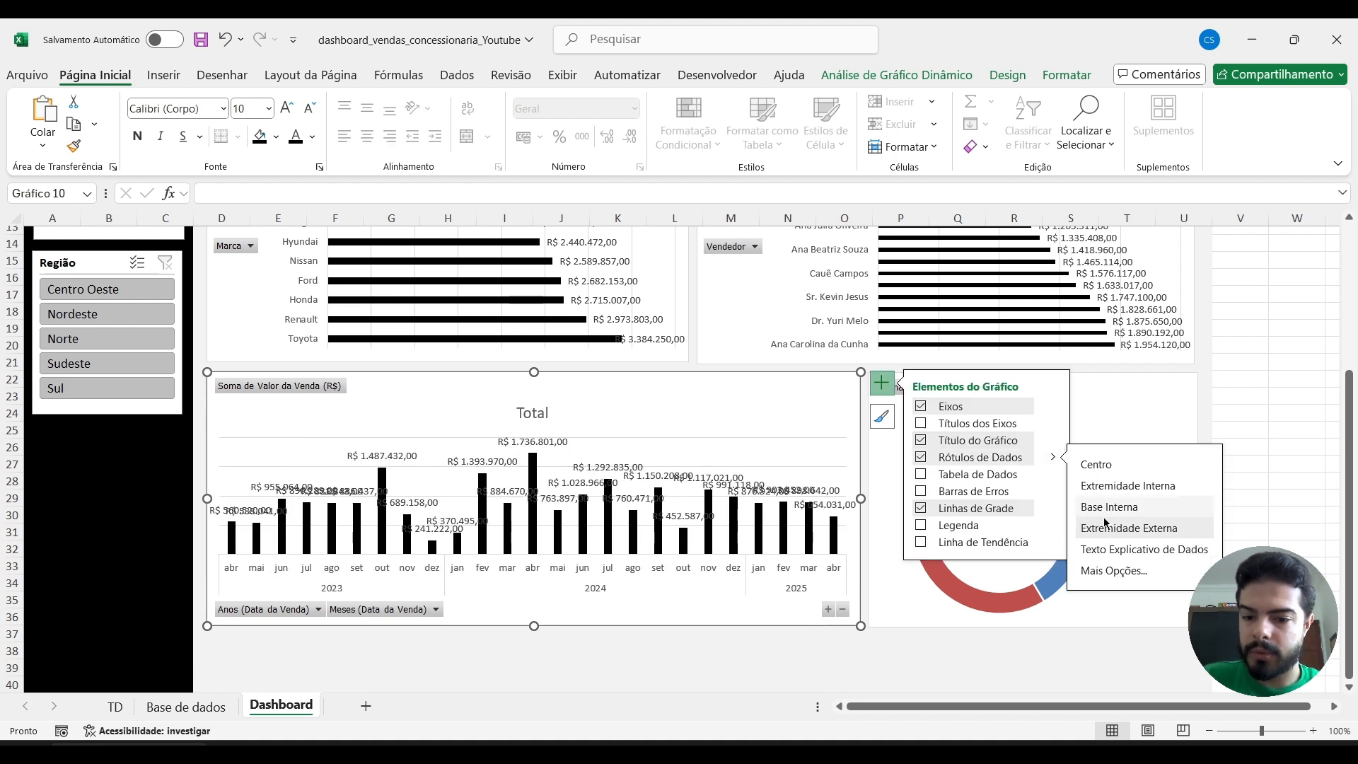
left_click(1115, 569)
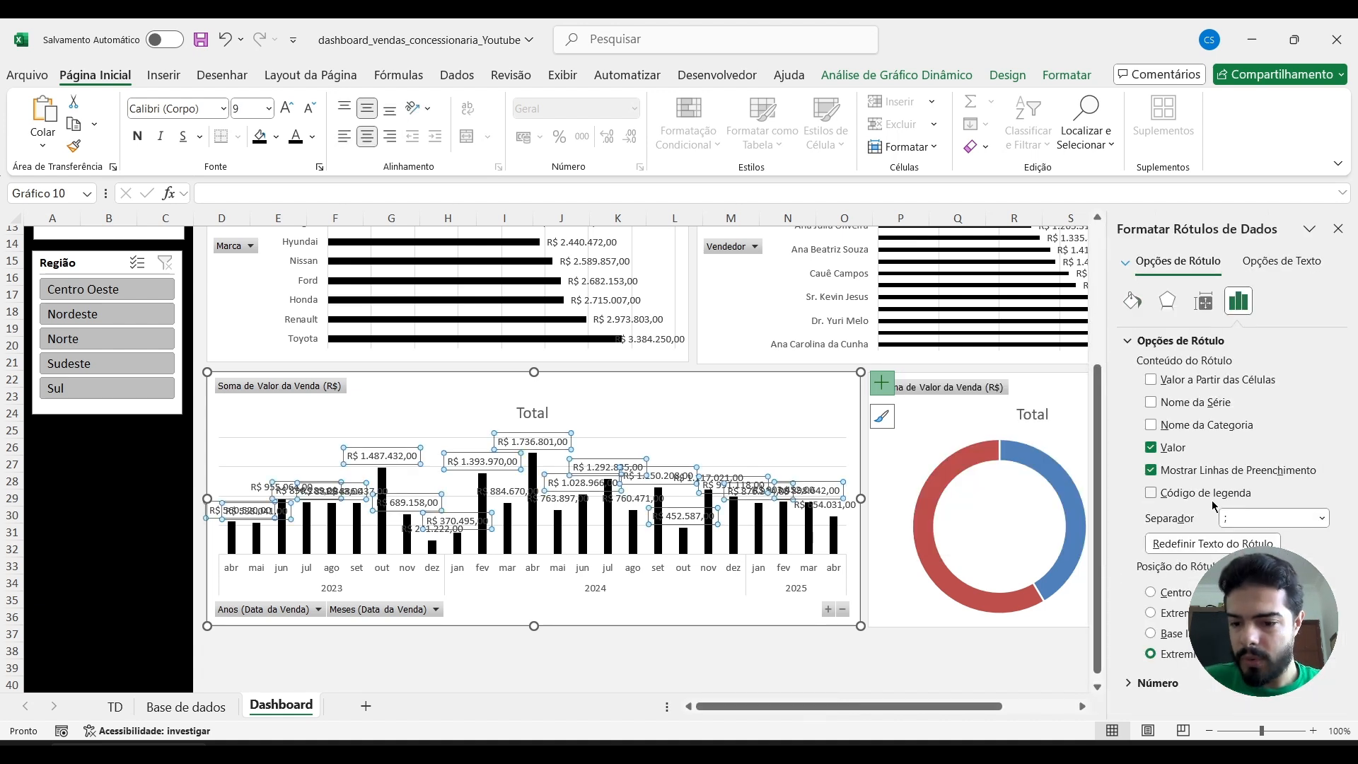
left_click(1205, 304)
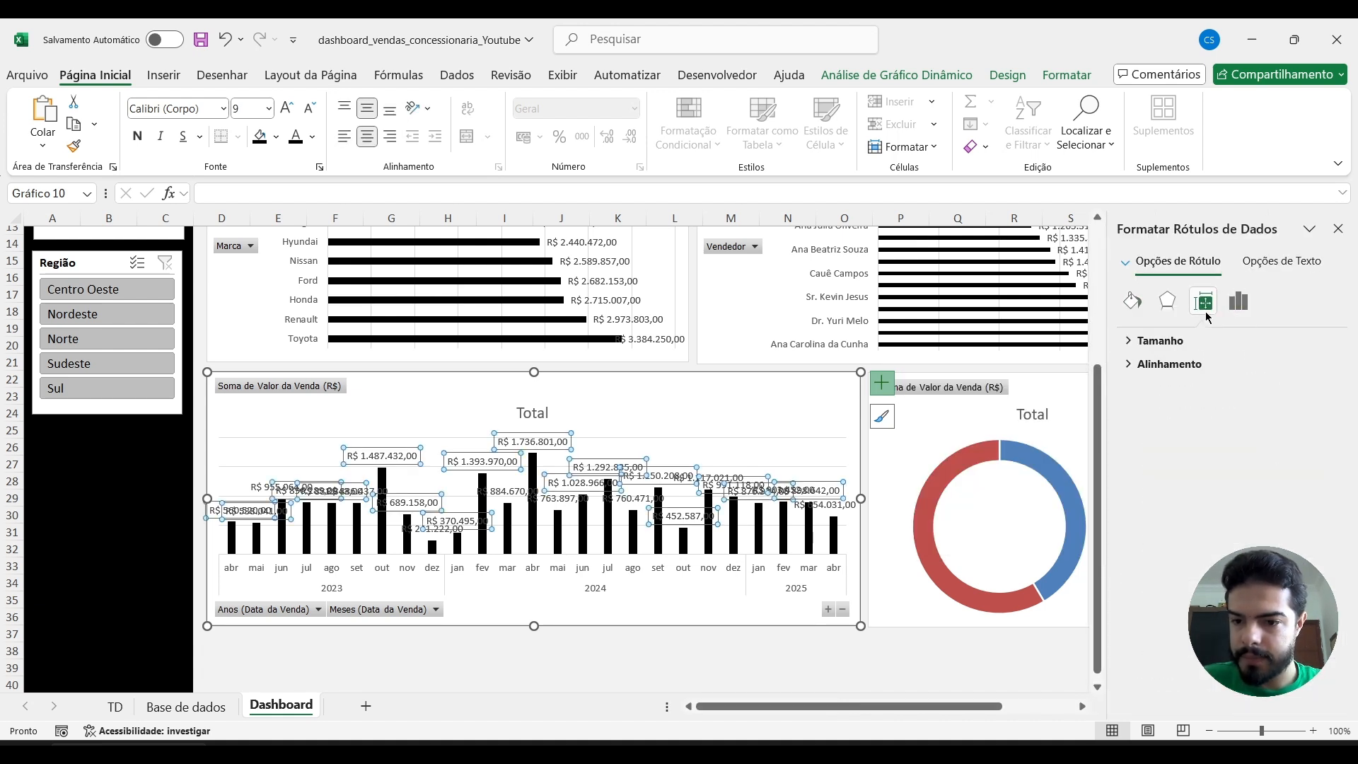
left_click(1142, 365)
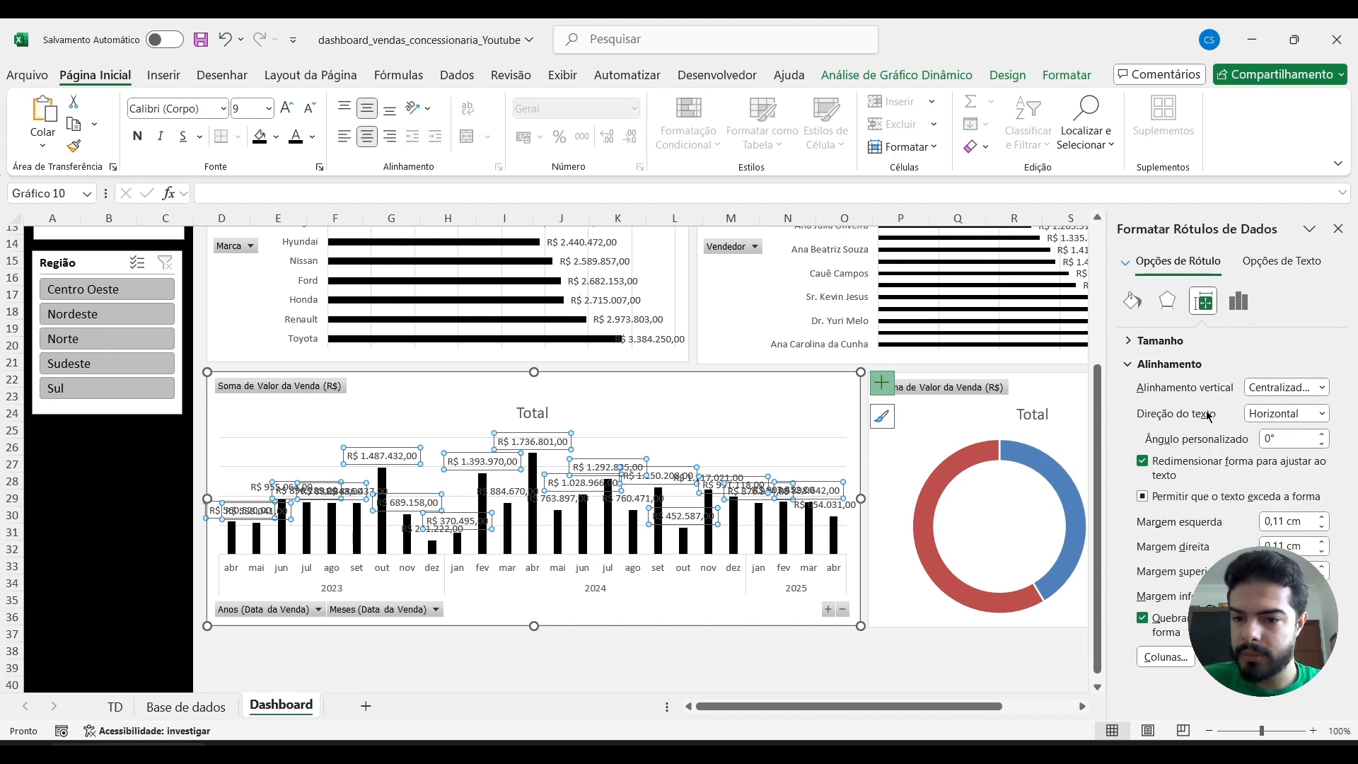
left_click(1323, 414)
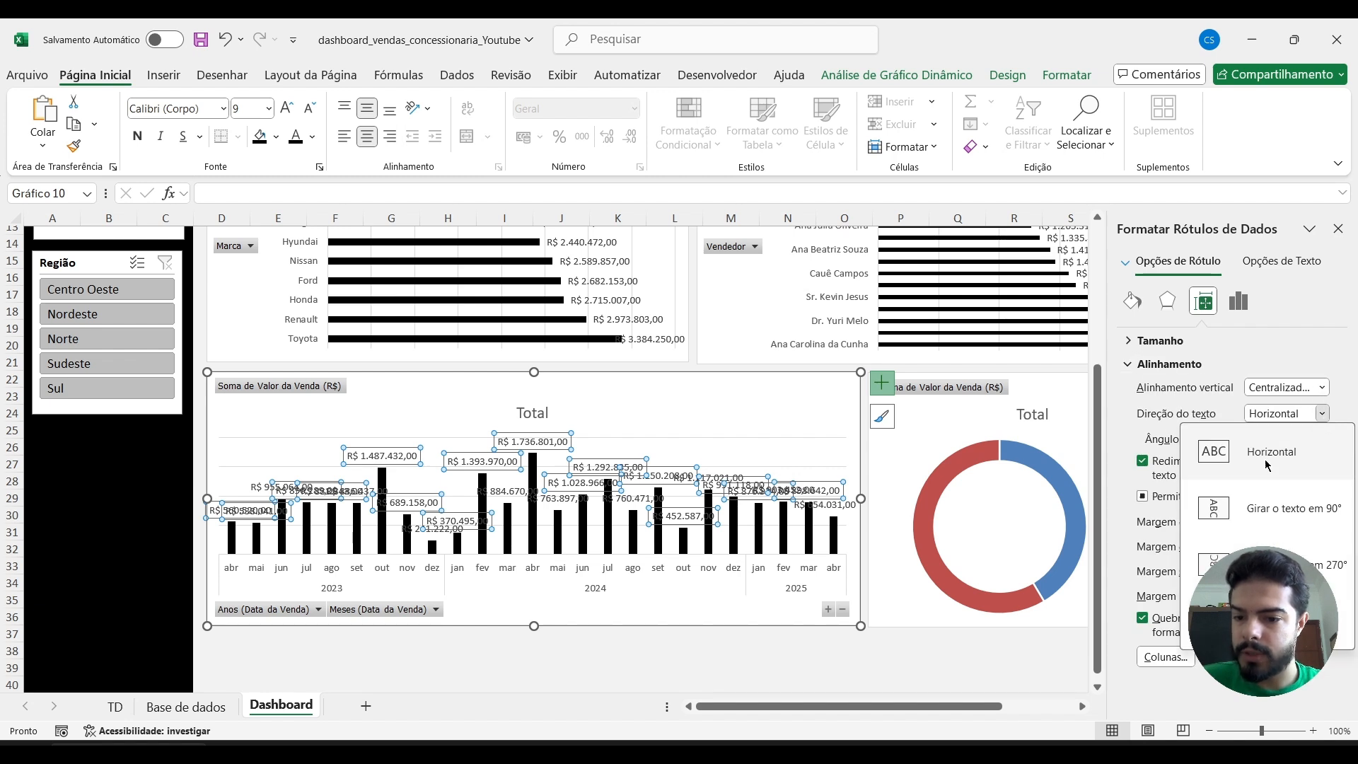
left_click(1274, 564)
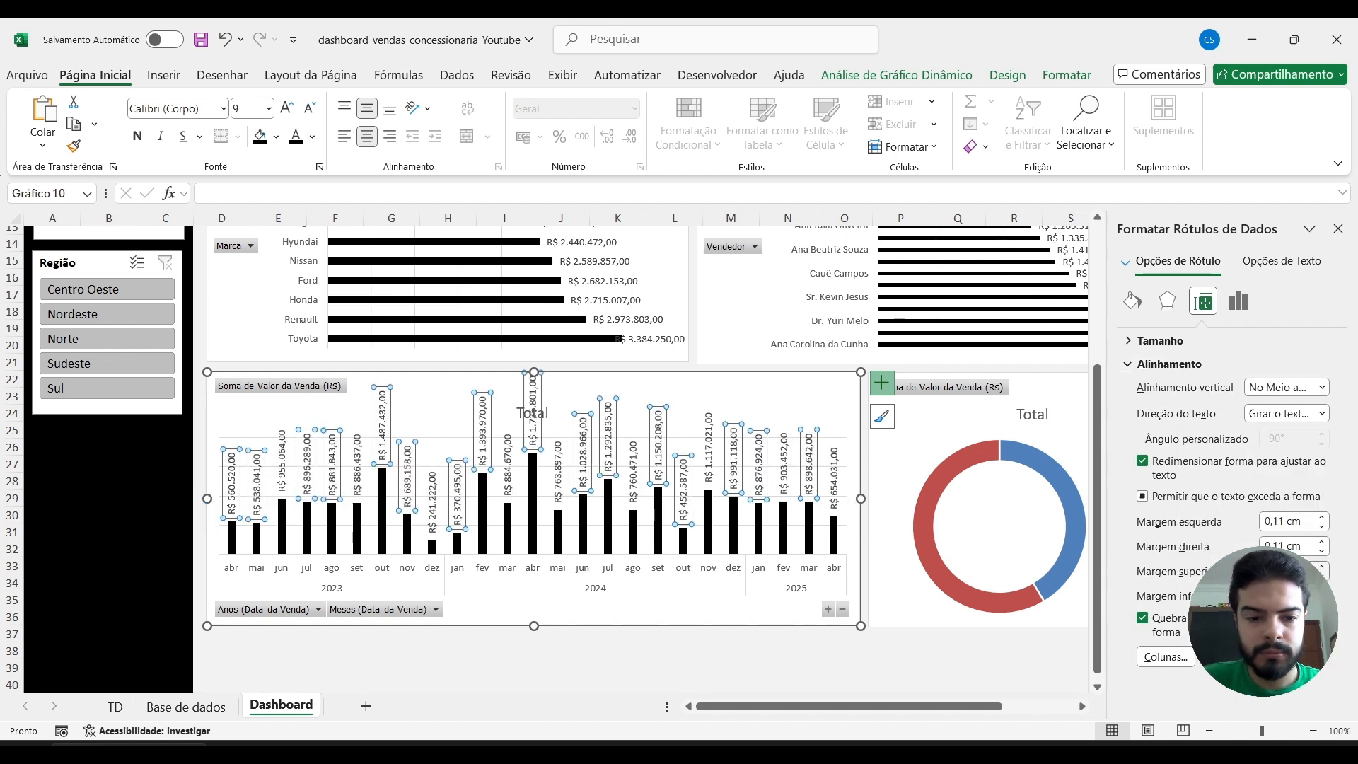
Extend the monthly sales chart's lower edge down to about row 46.
scroll(854, 649, "down", 3)
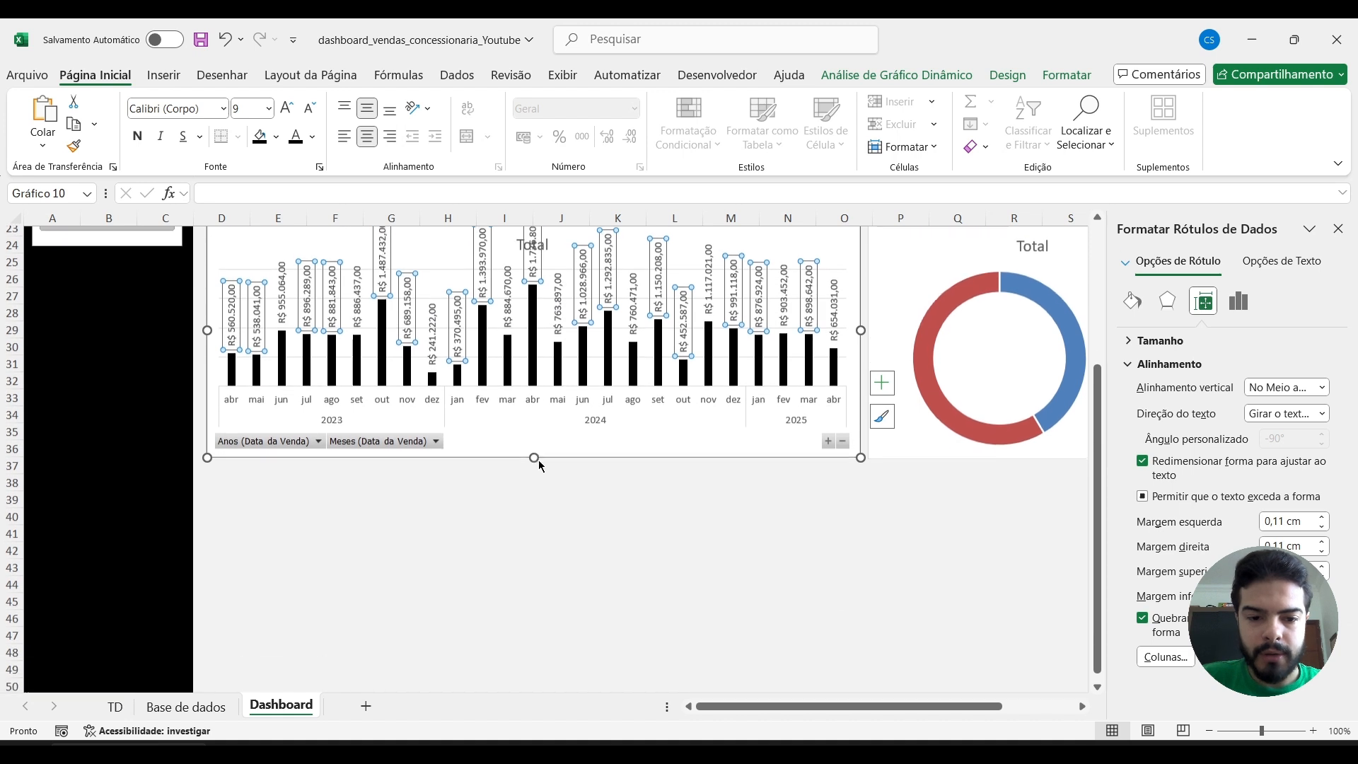
left_click_drag(534, 455, 534, 629)
scroll(593, 409, "up", 1)
Change the monthly sales chart's title to "Vendas em função do tempo" and move it to the chart's upper-left area, clear of the tallest column's label.
left_click(541, 291)
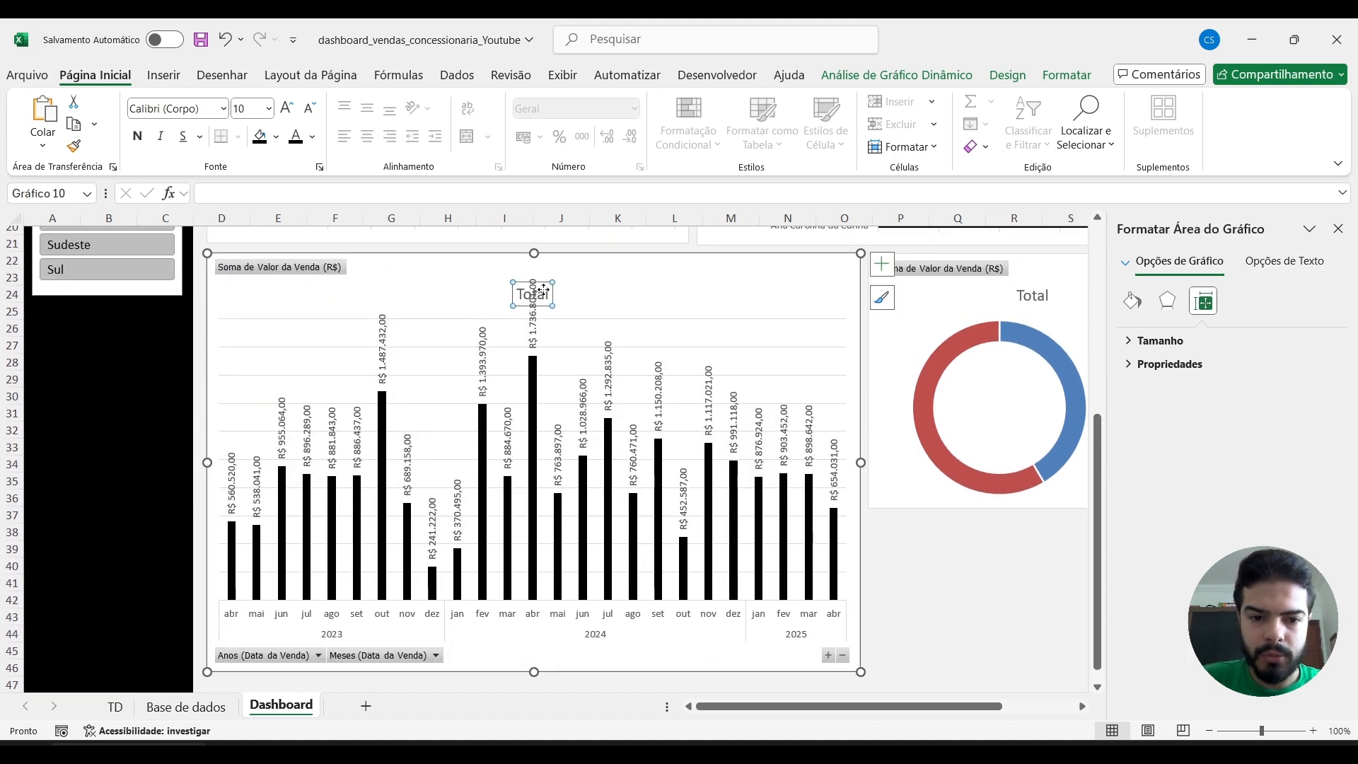
left_click_drag(541, 283, 401, 276)
left_click(402, 278)
double_click(401, 277)
type("Vend")
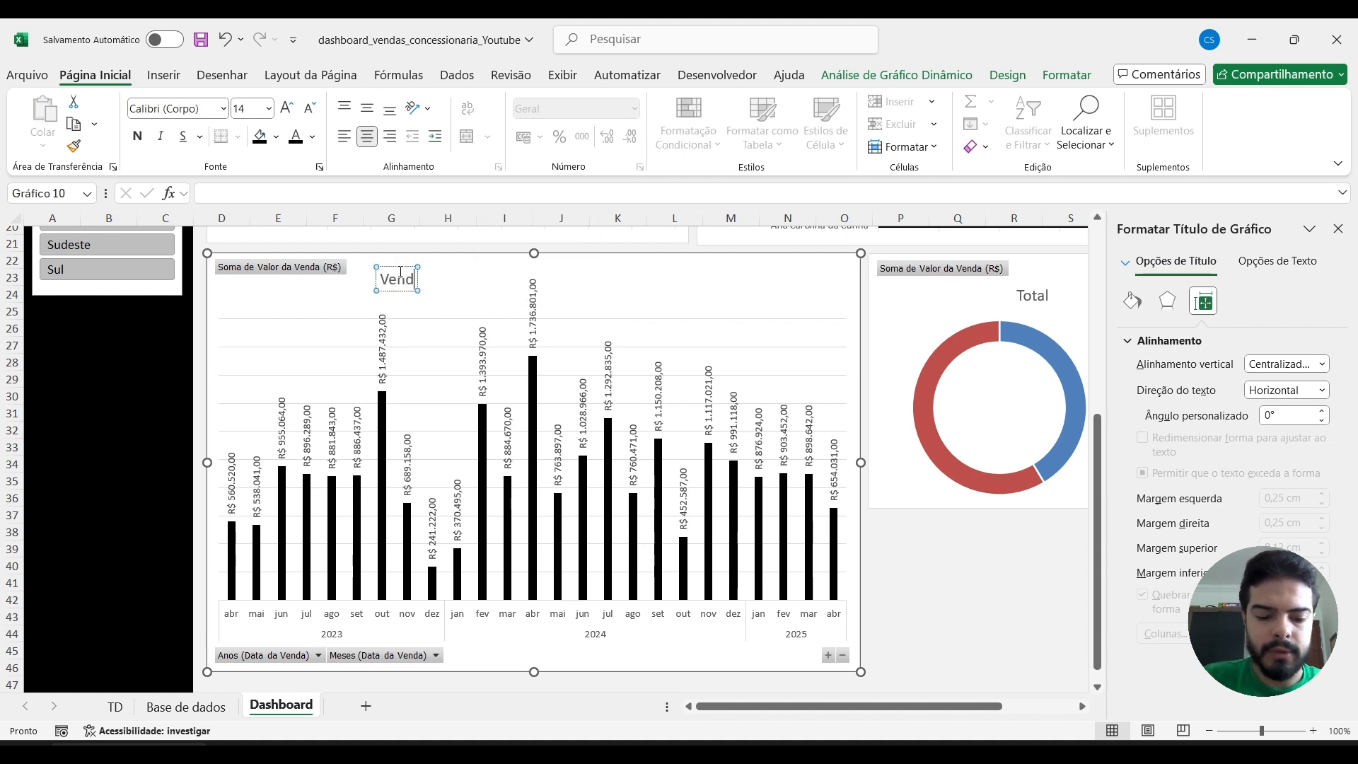
type("as em função do tempo")
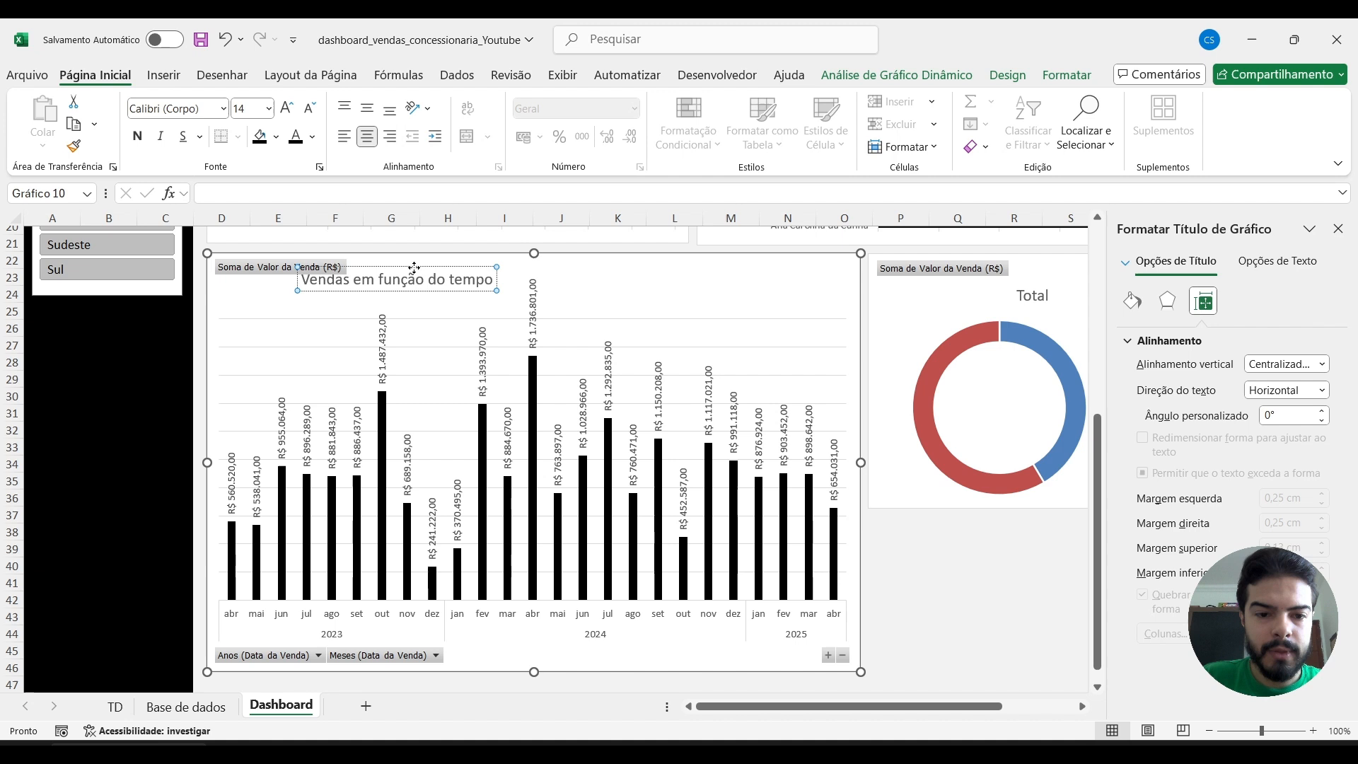
left_click_drag(414, 269, 461, 261)
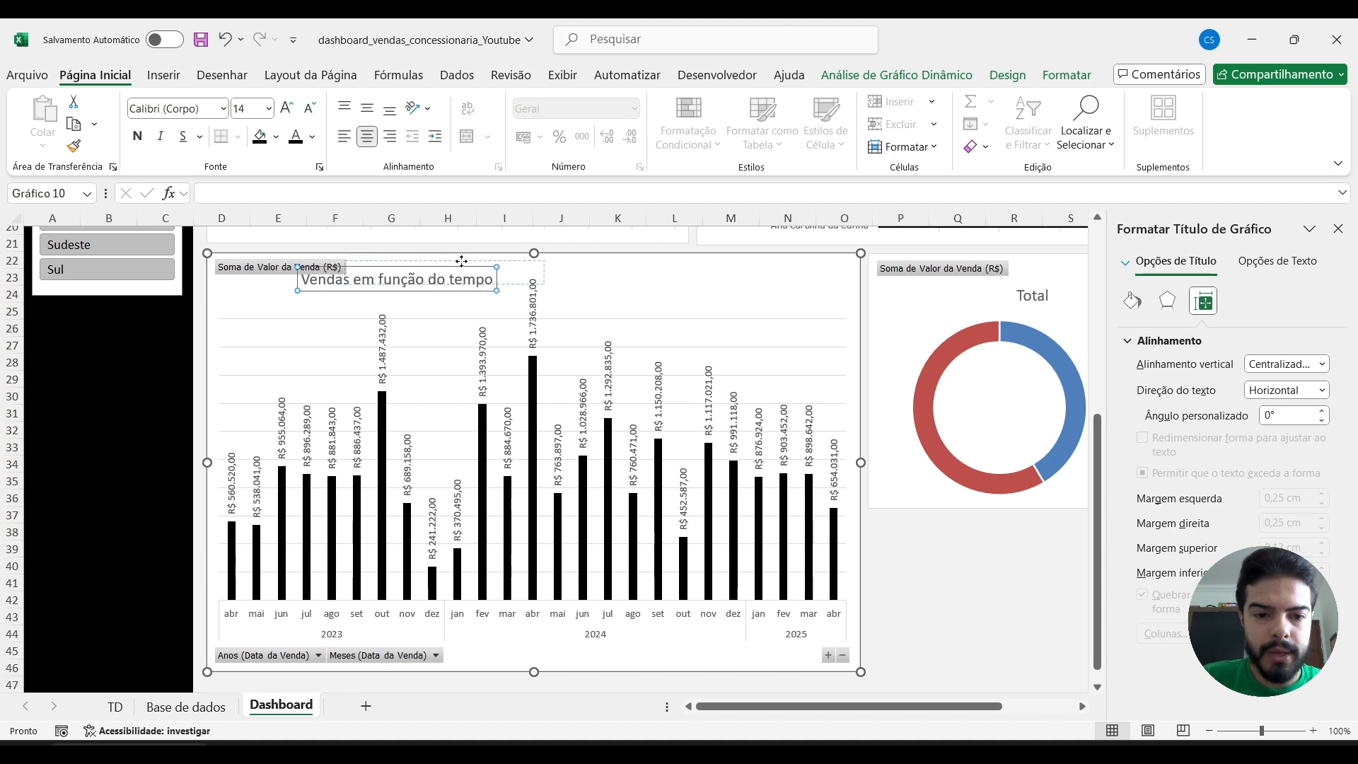
left_click_drag(674, 269, 297, 282)
left_click(358, 290)
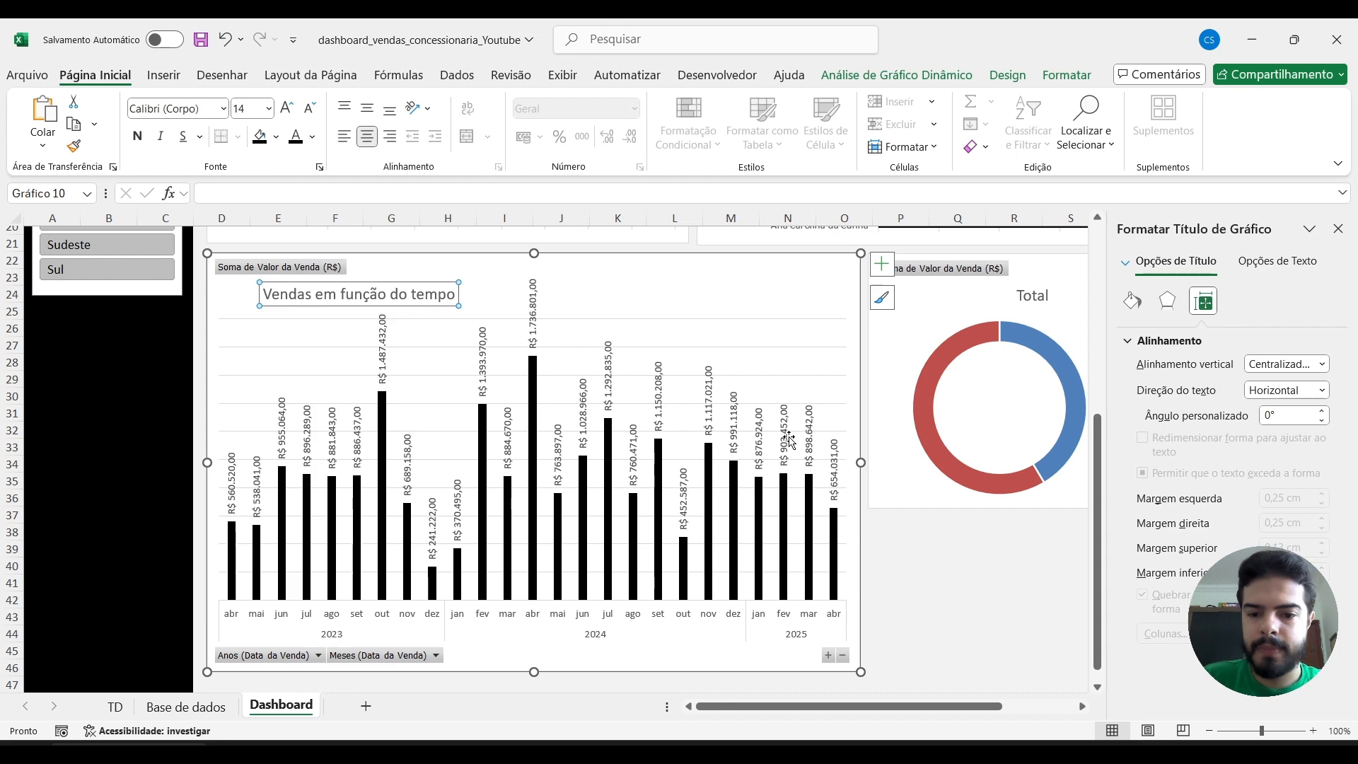
Extend the lower edge of the Condição doughnut chart down to about row 46, level with the monthly sales chart.
left_click(935, 570)
scroll(933, 572, "right", 5)
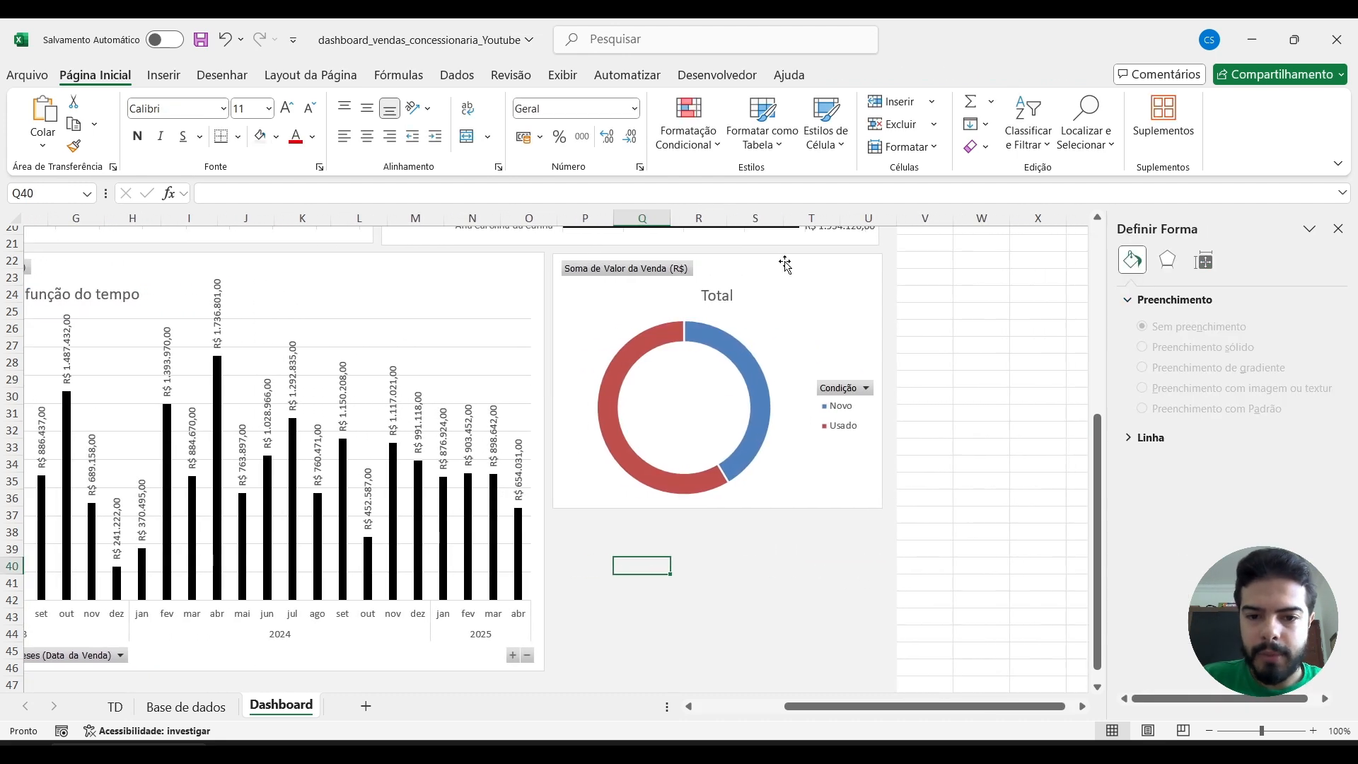
left_click(785, 263)
left_click_drag(717, 509, 719, 671)
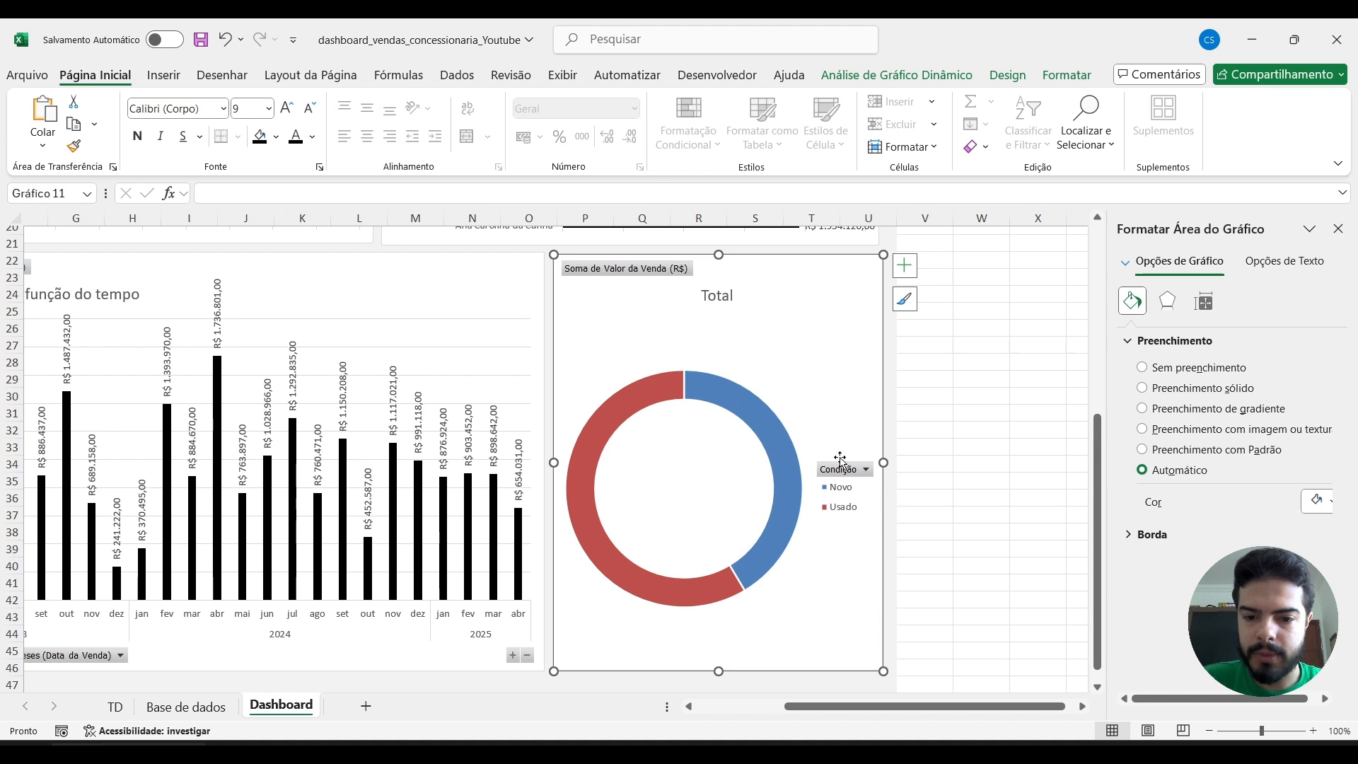
Try to fill the doughnut chart's whole ring with black, and undo the fill.
left_click(764, 420)
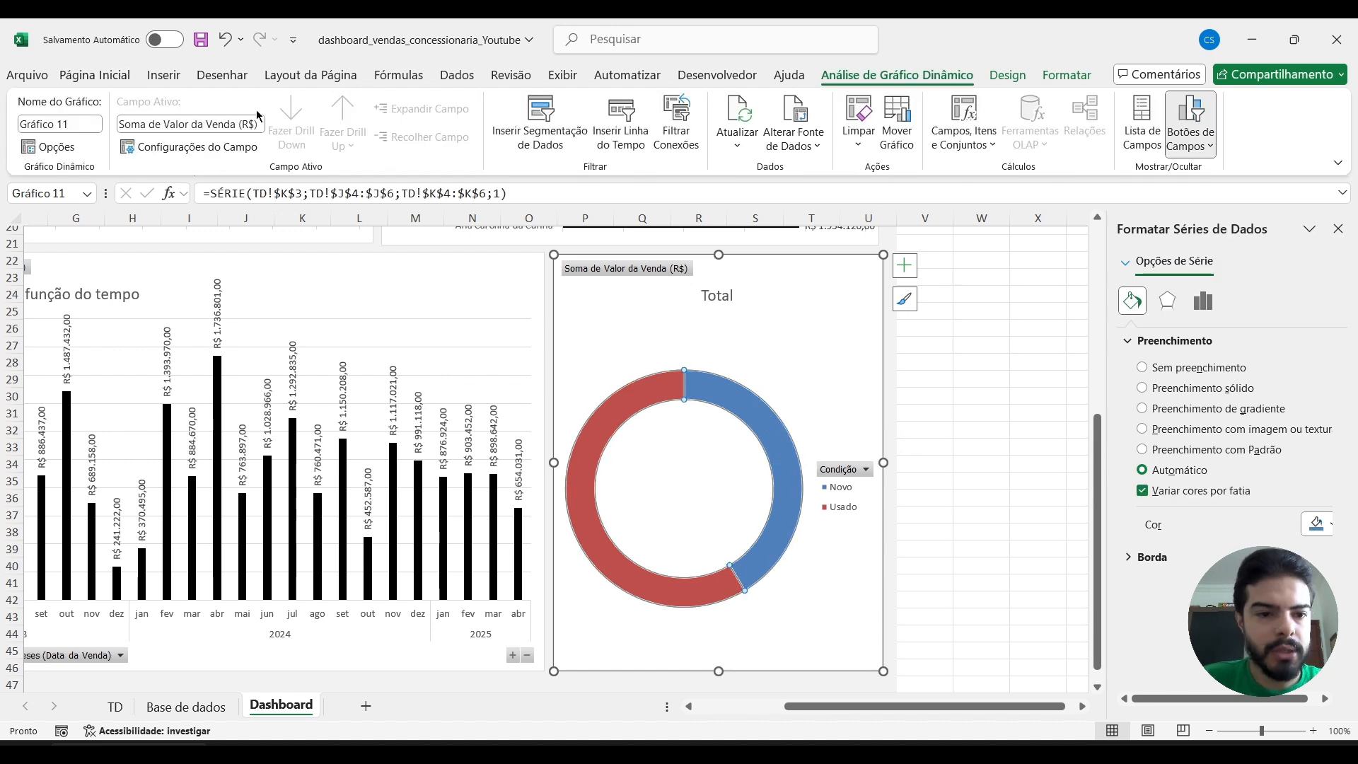
left_click(96, 75)
left_click(262, 139)
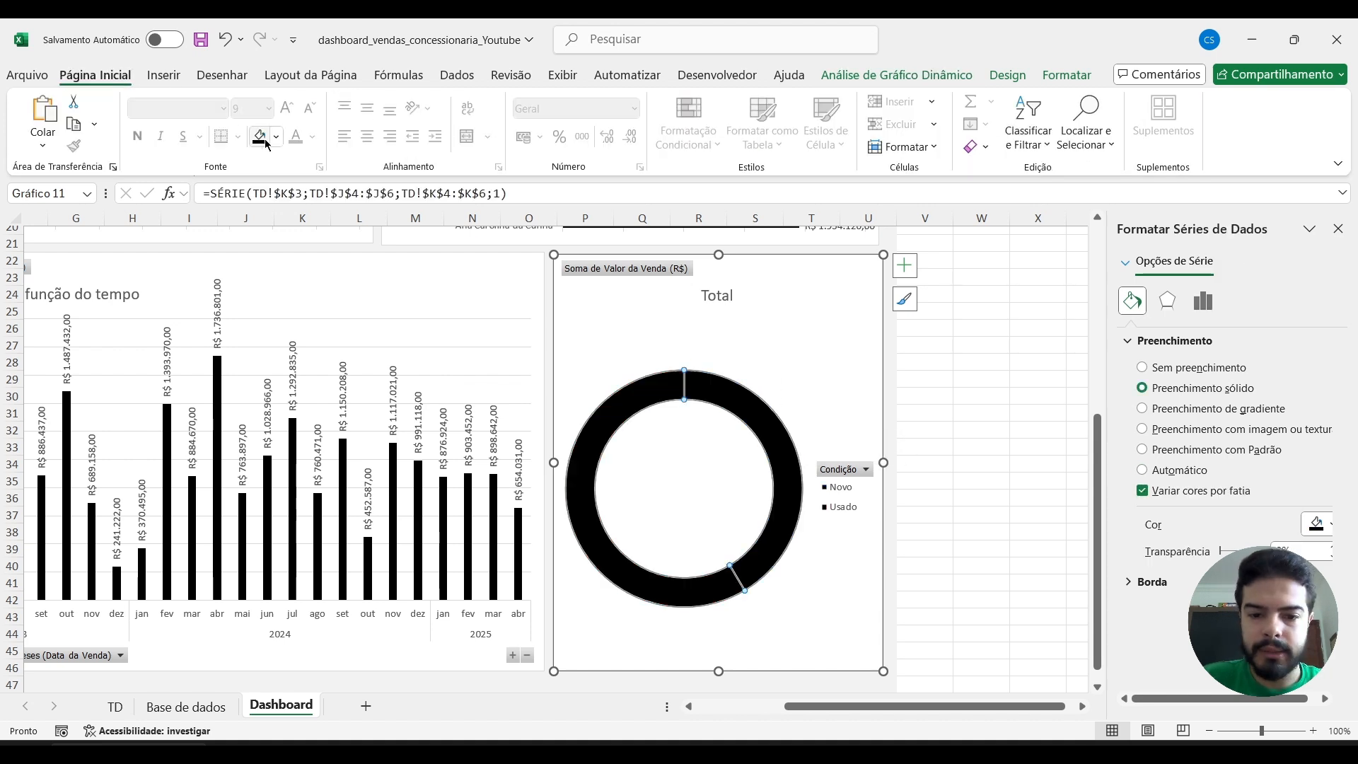
key("ctrl+z")
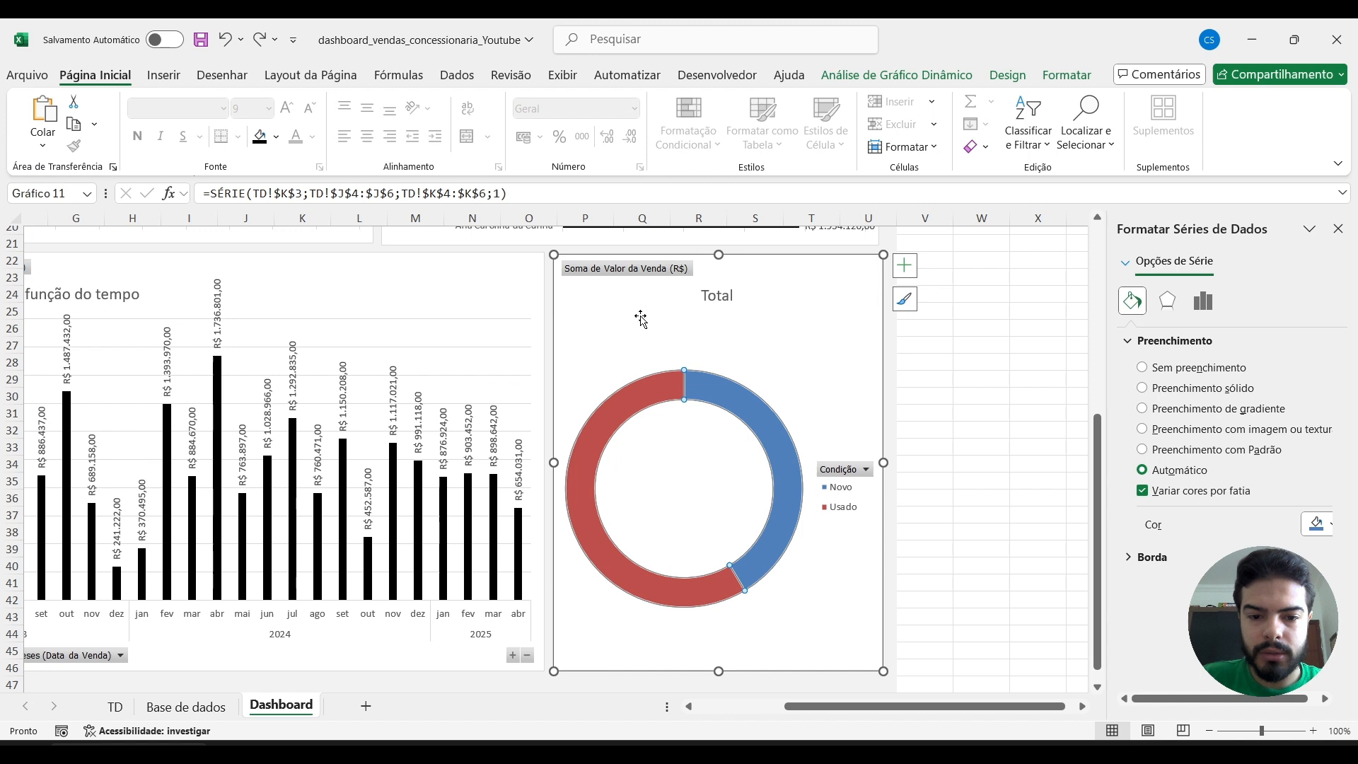
Fill only the Novo slice of the doughnut chart with solid black.
left_click(734, 396)
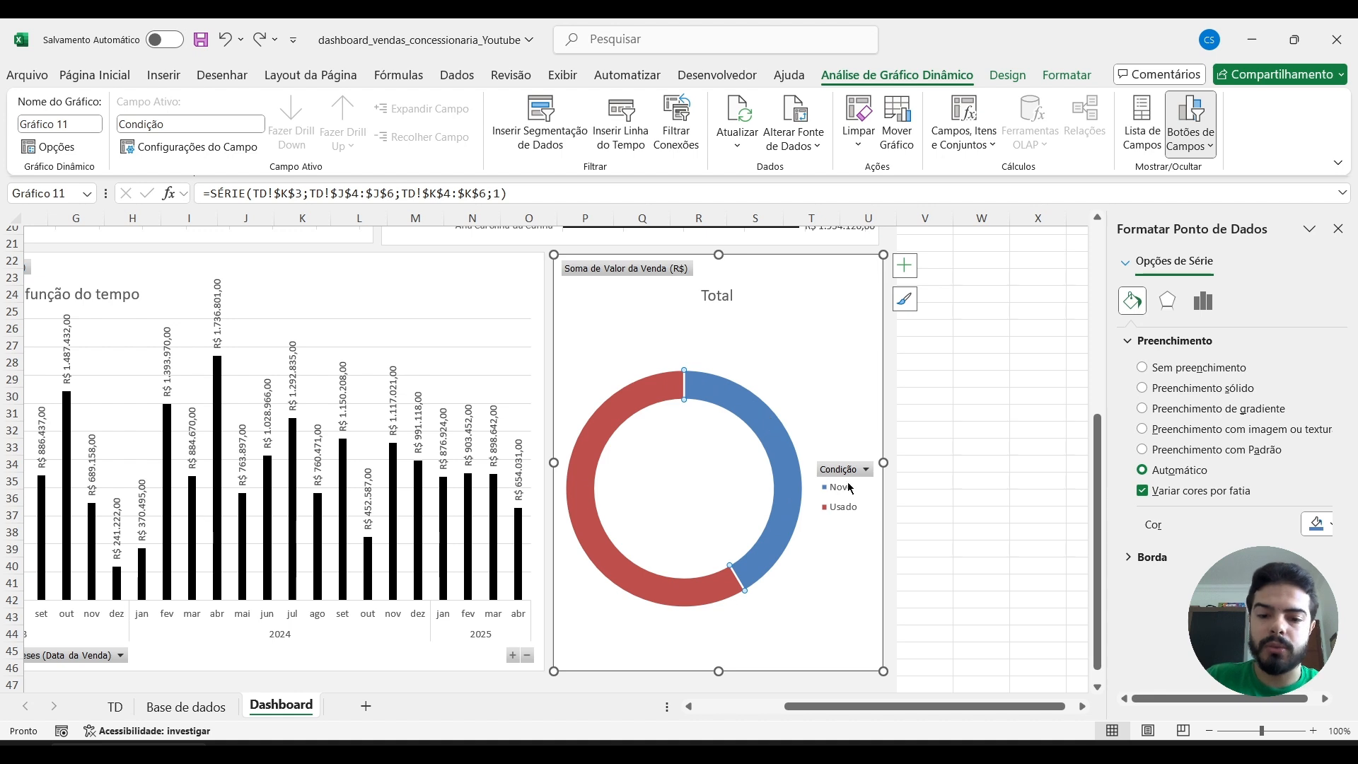
left_click(96, 75)
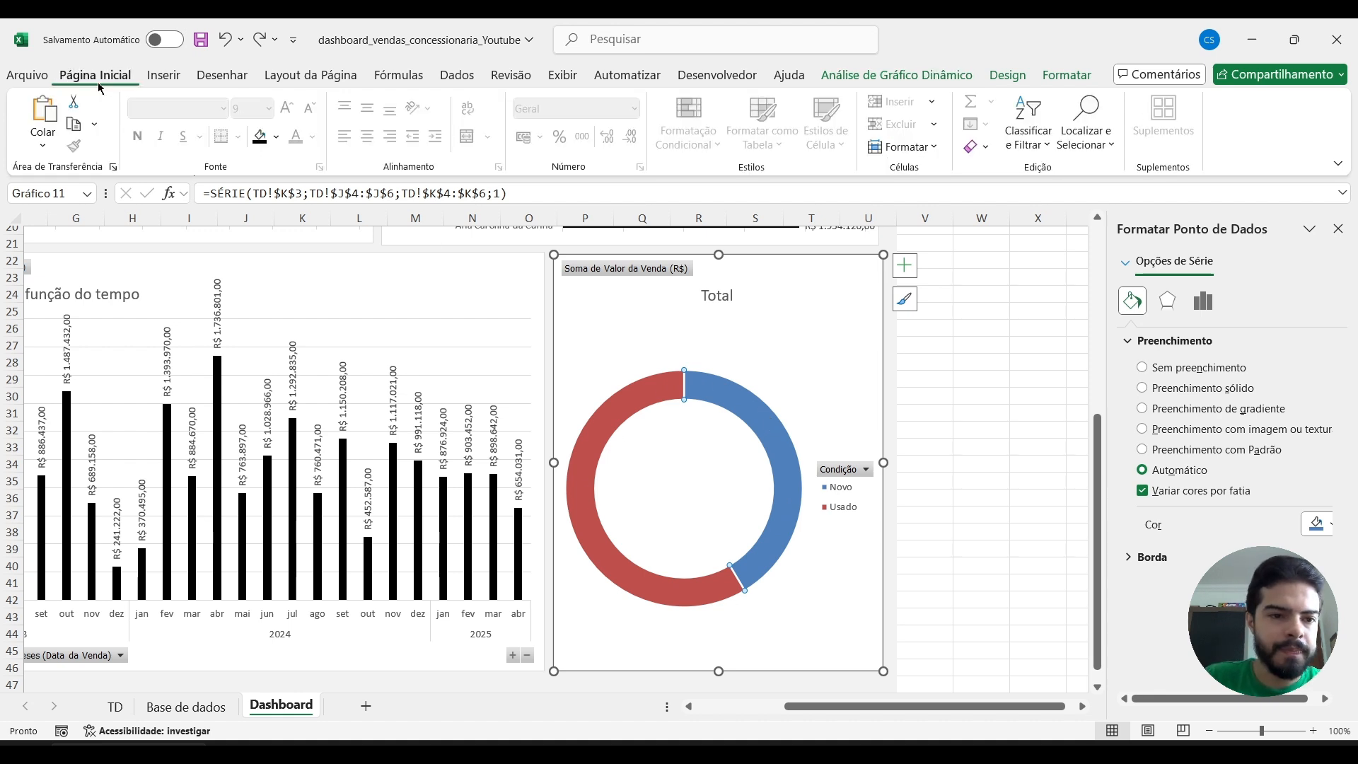
left_click(260, 139)
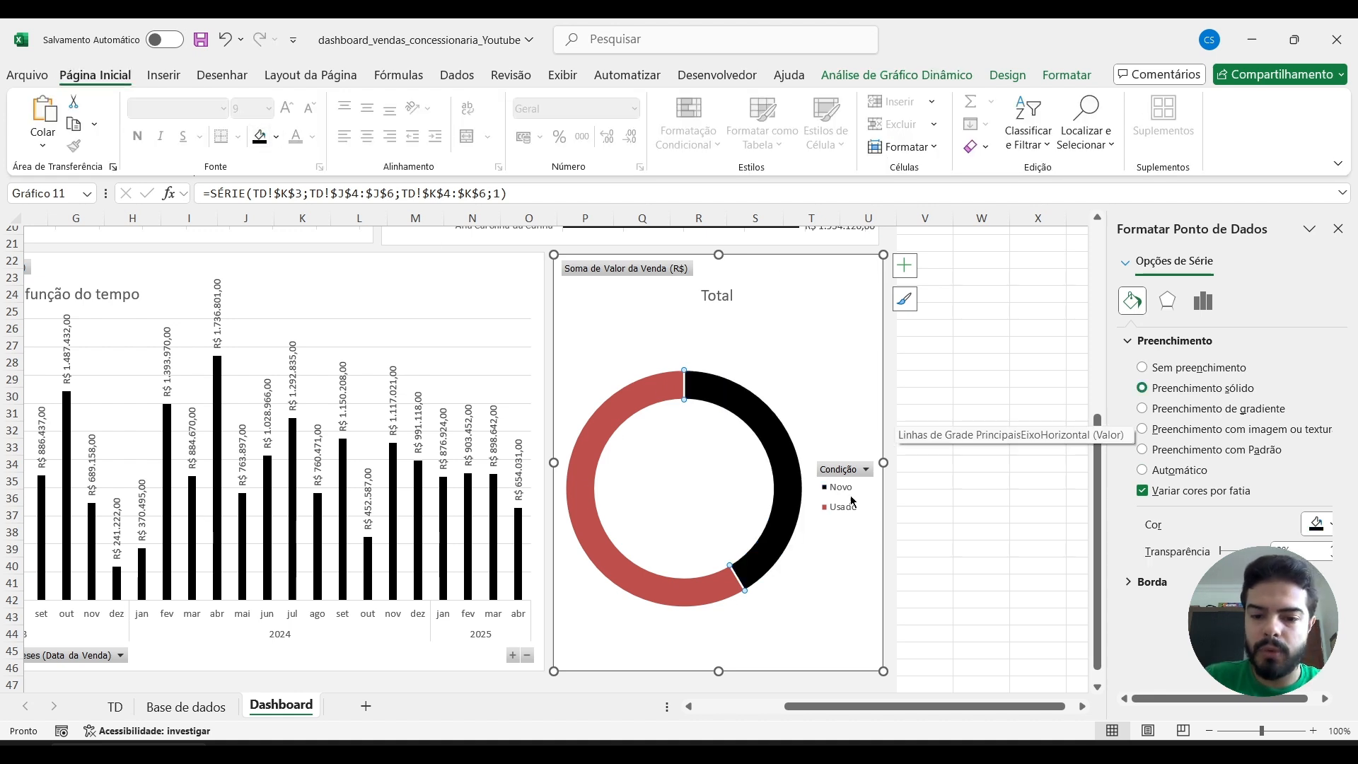
left_click(1036, 377)
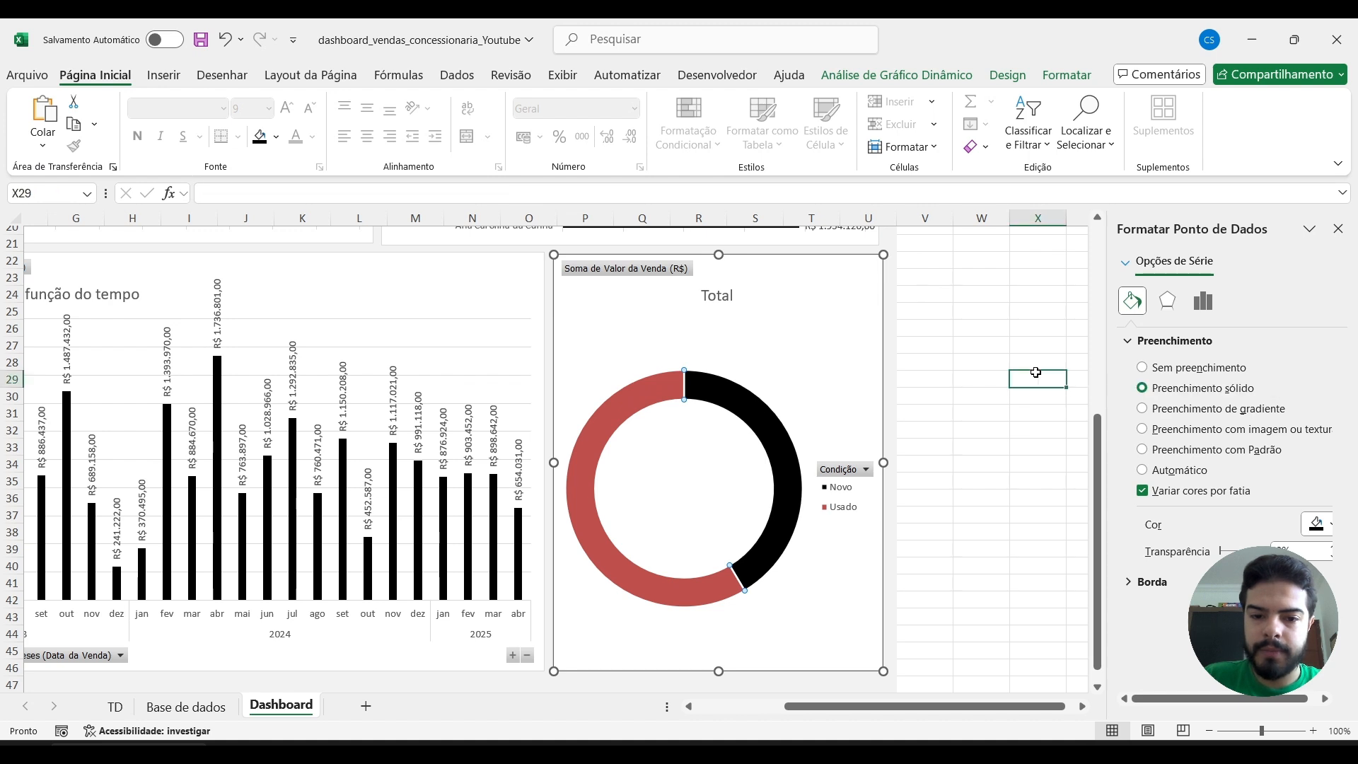
Change the doughnut chart's title to "Vendas por condição".
left_click(731, 297)
double_click(729, 300)
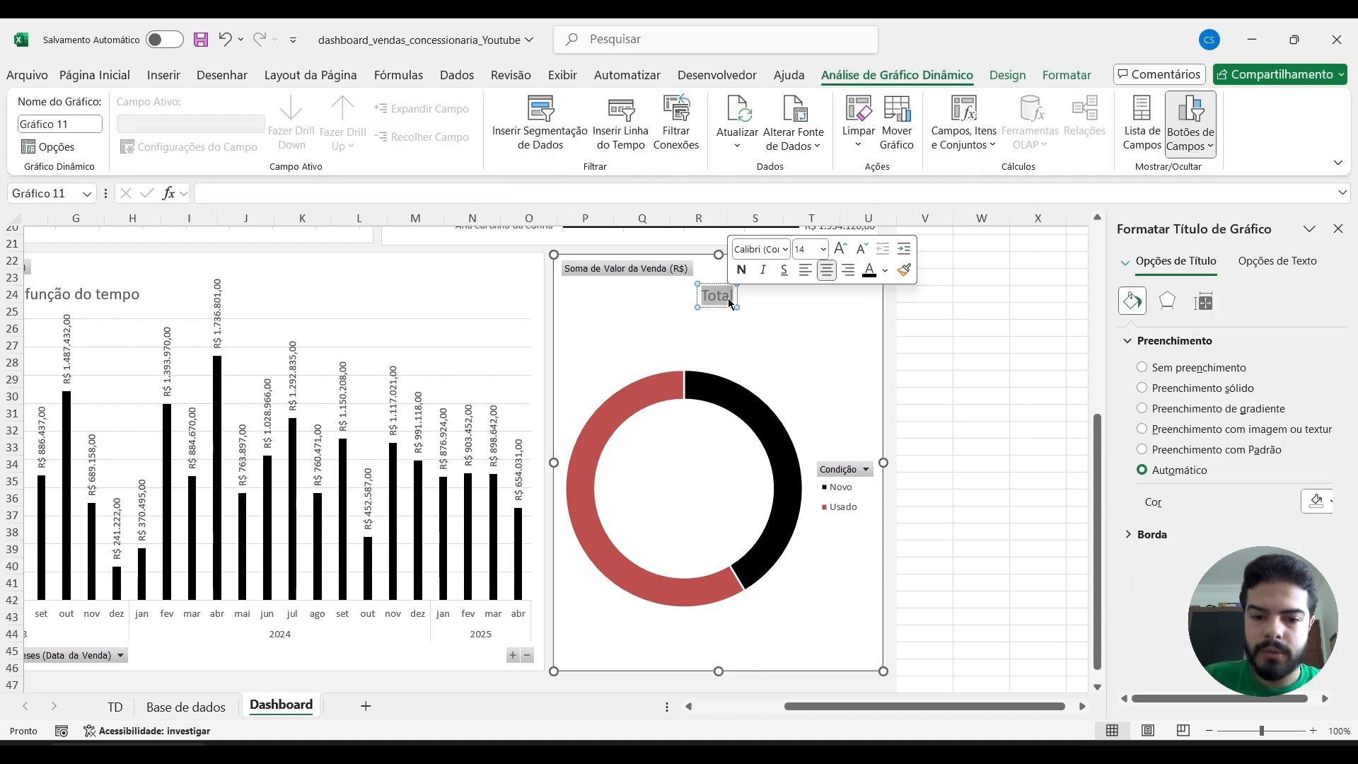
type("Vendas por")
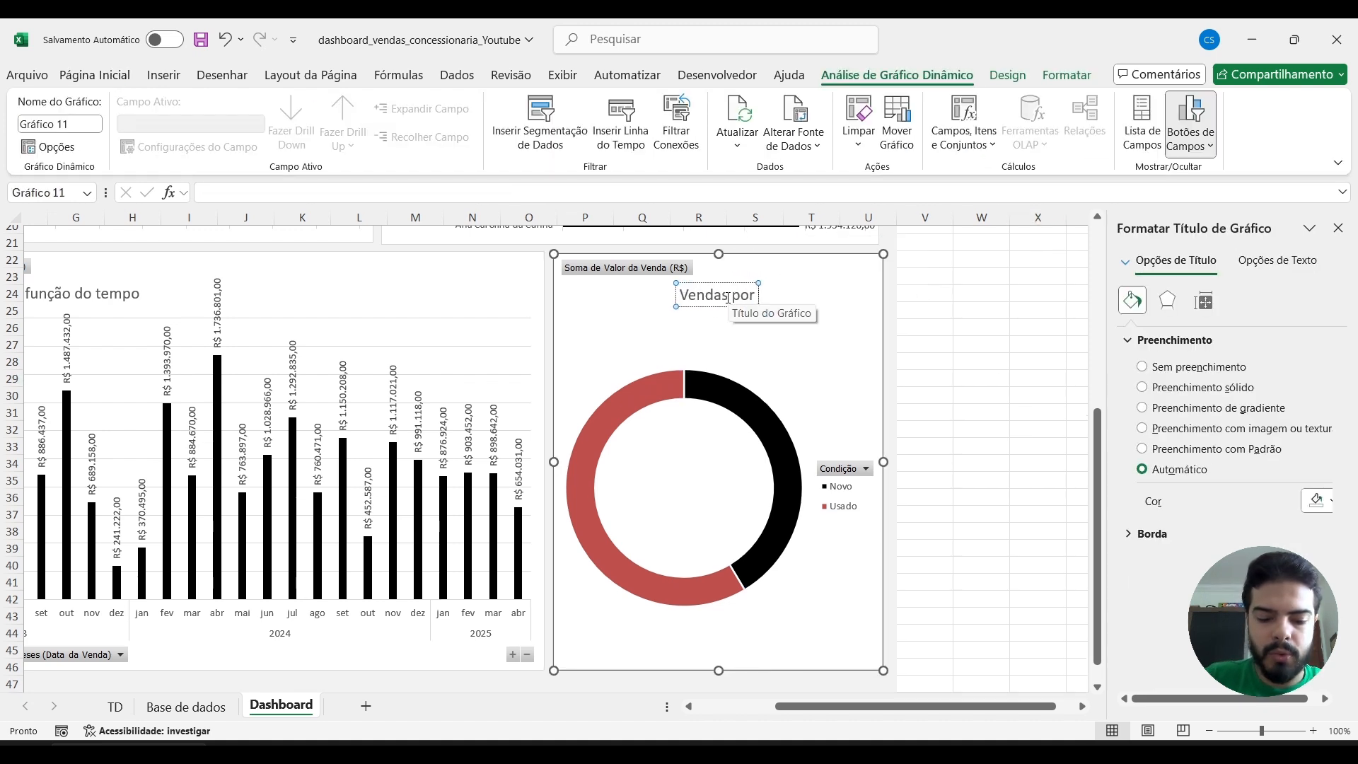
type(" Condição")
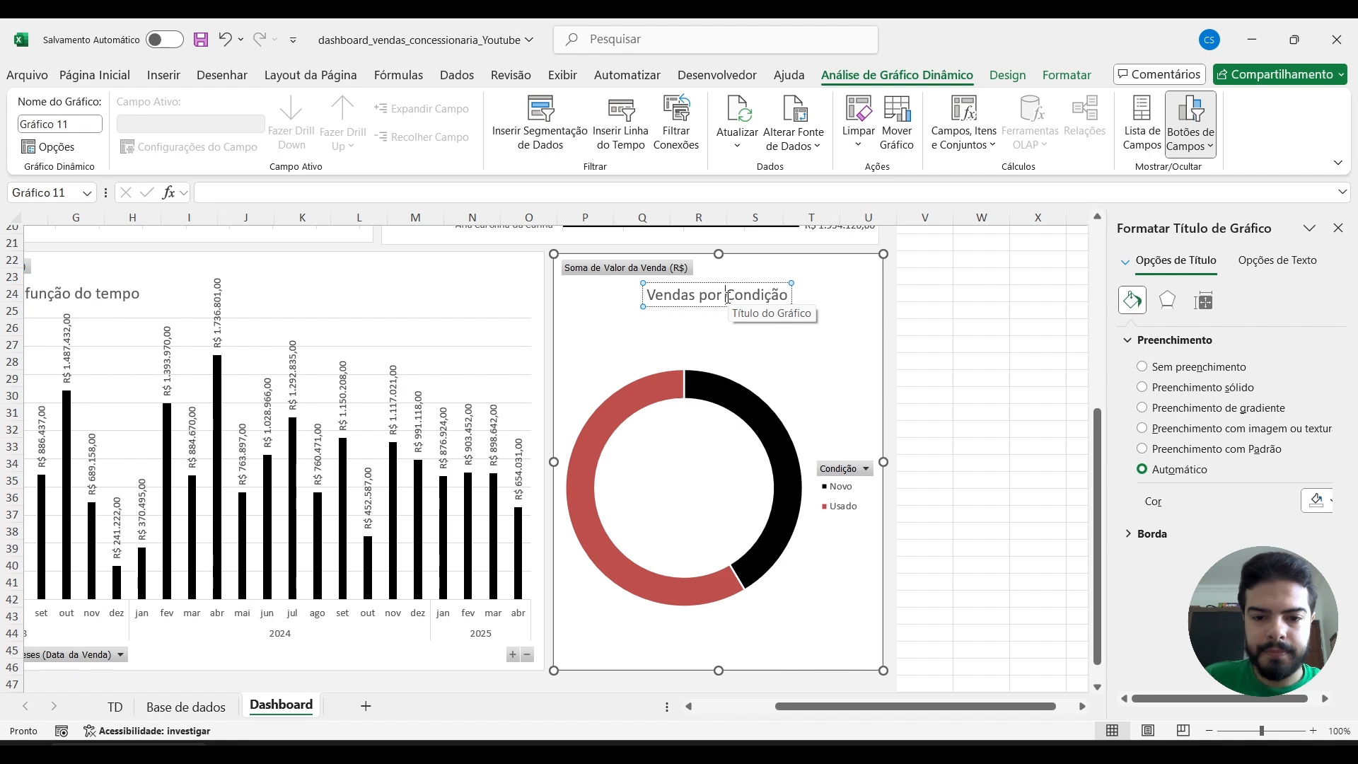
left_click(728, 298)
key("Delete")
type("c")
left_click(925, 368)
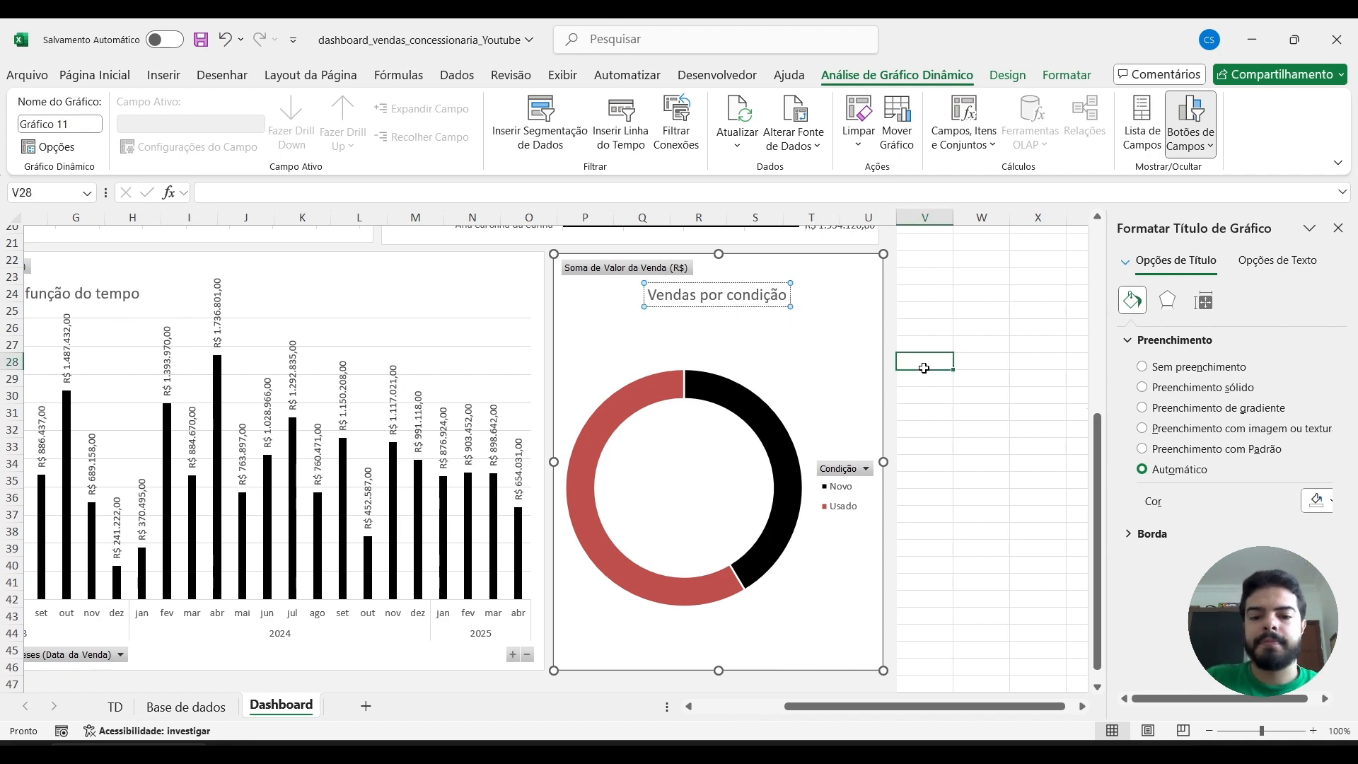
Return to the top of the dashboard and examine the Marca filter options in the Vendas por marca chart, leaving them unapplied.
scroll(926, 371, "up", 2)
scroll(925, 368, "up", 5)
scroll(925, 368, "left", 2)
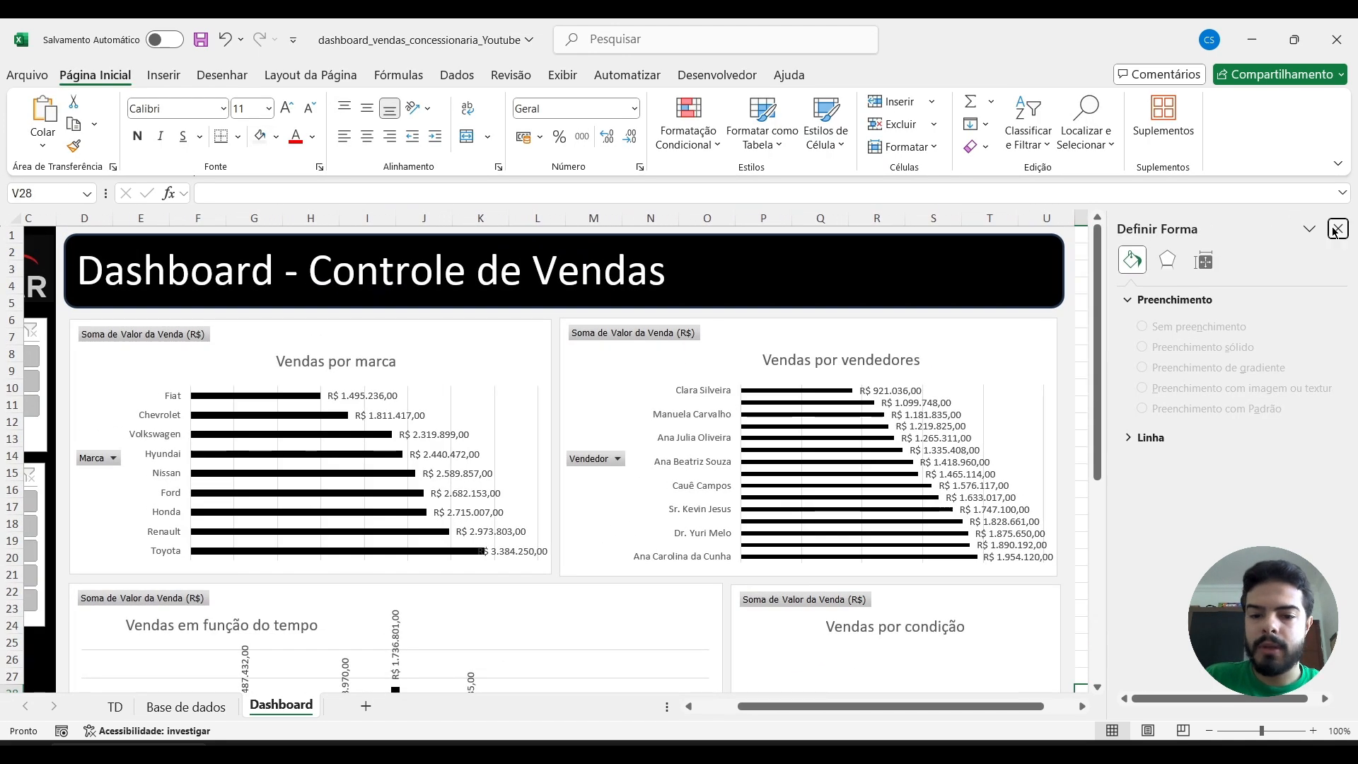
scroll(760, 398, "left", 2)
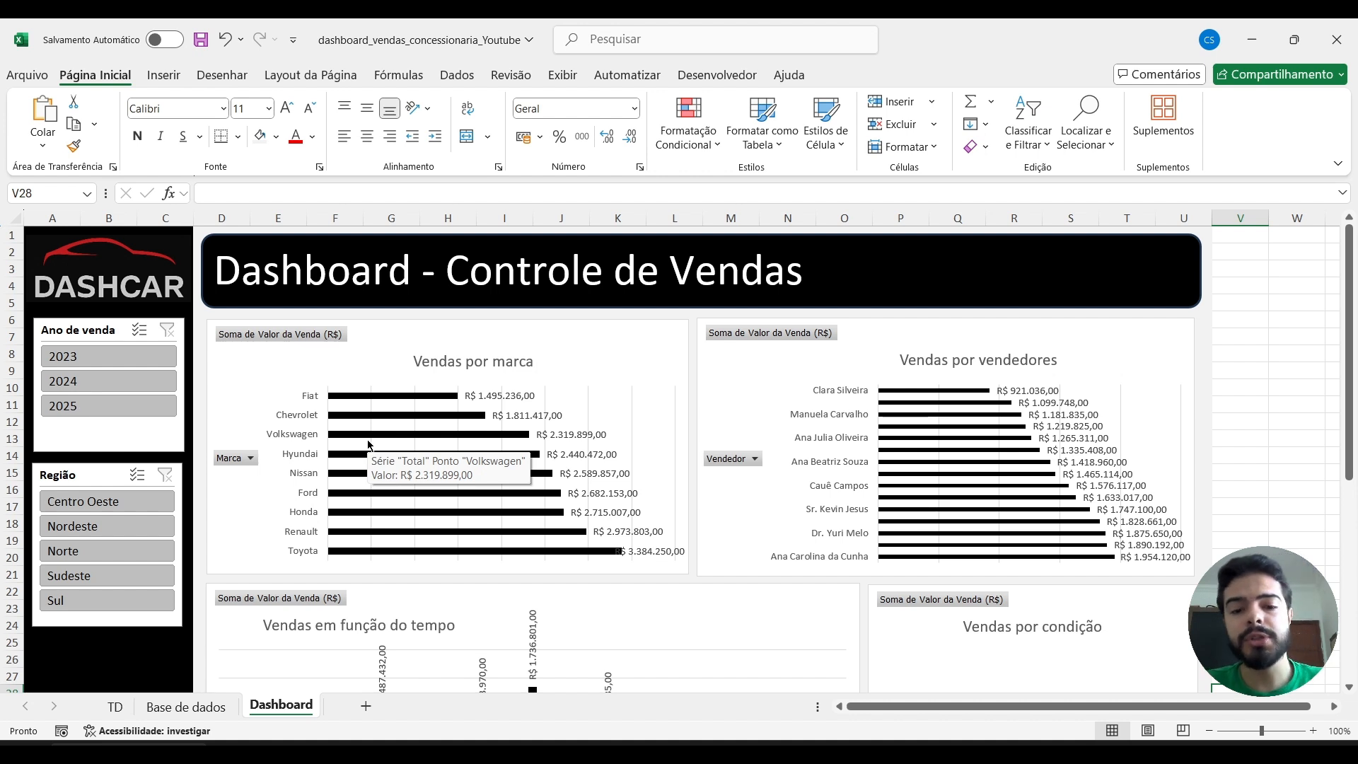
left_click(249, 458)
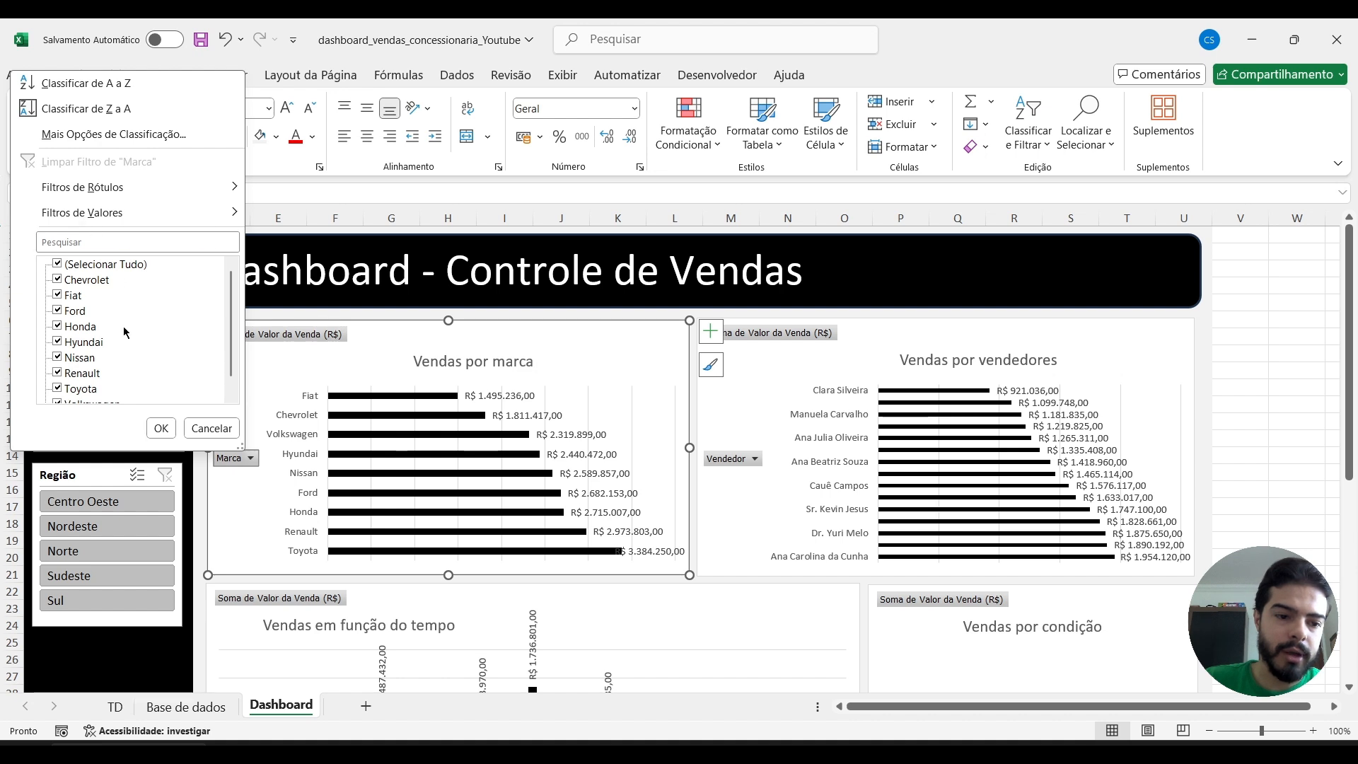
left_click(227, 429)
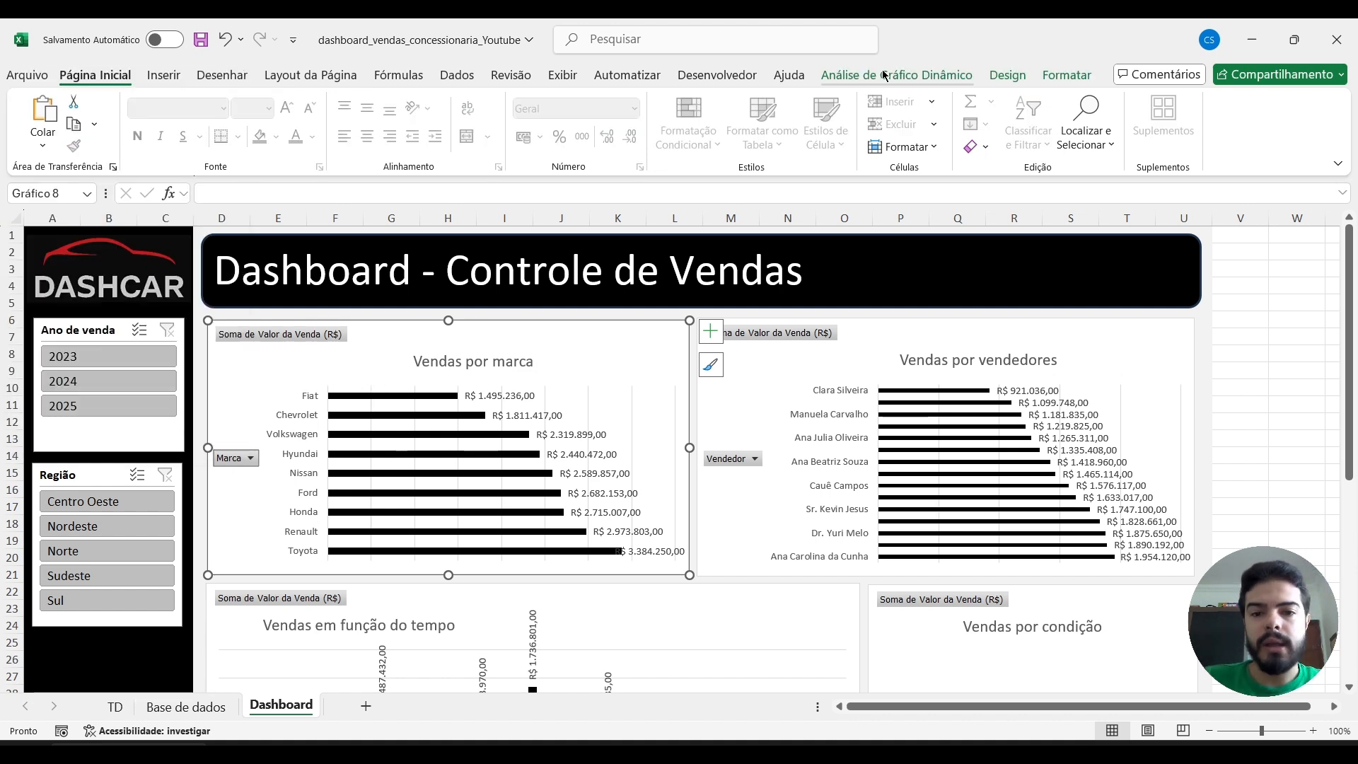
Look over the charts and the Ano de venda slicer, and check the Vendedor filter of the Vendas por vendedores chart without applying it.
scroll(112, 453, "down", 5)
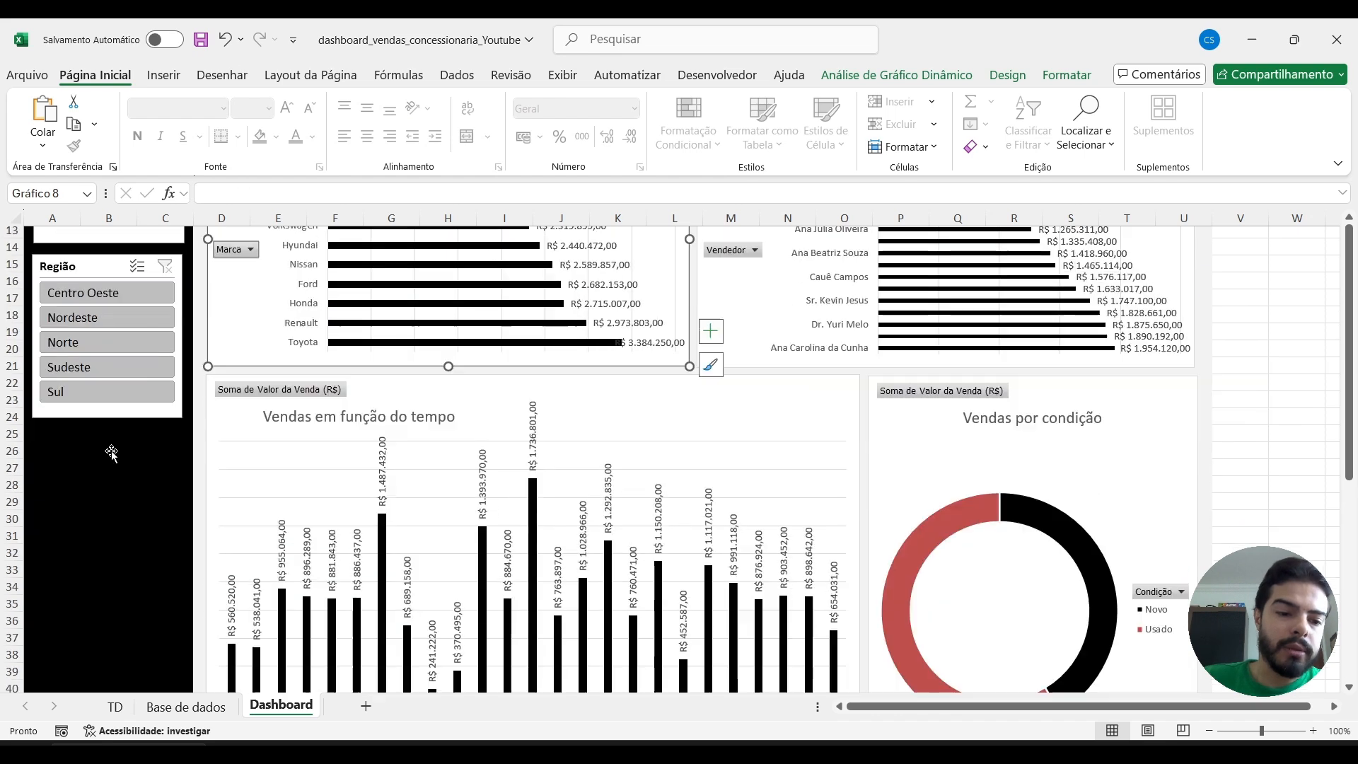
scroll(112, 453, "down", 5)
scroll(111, 450, "up", 10)
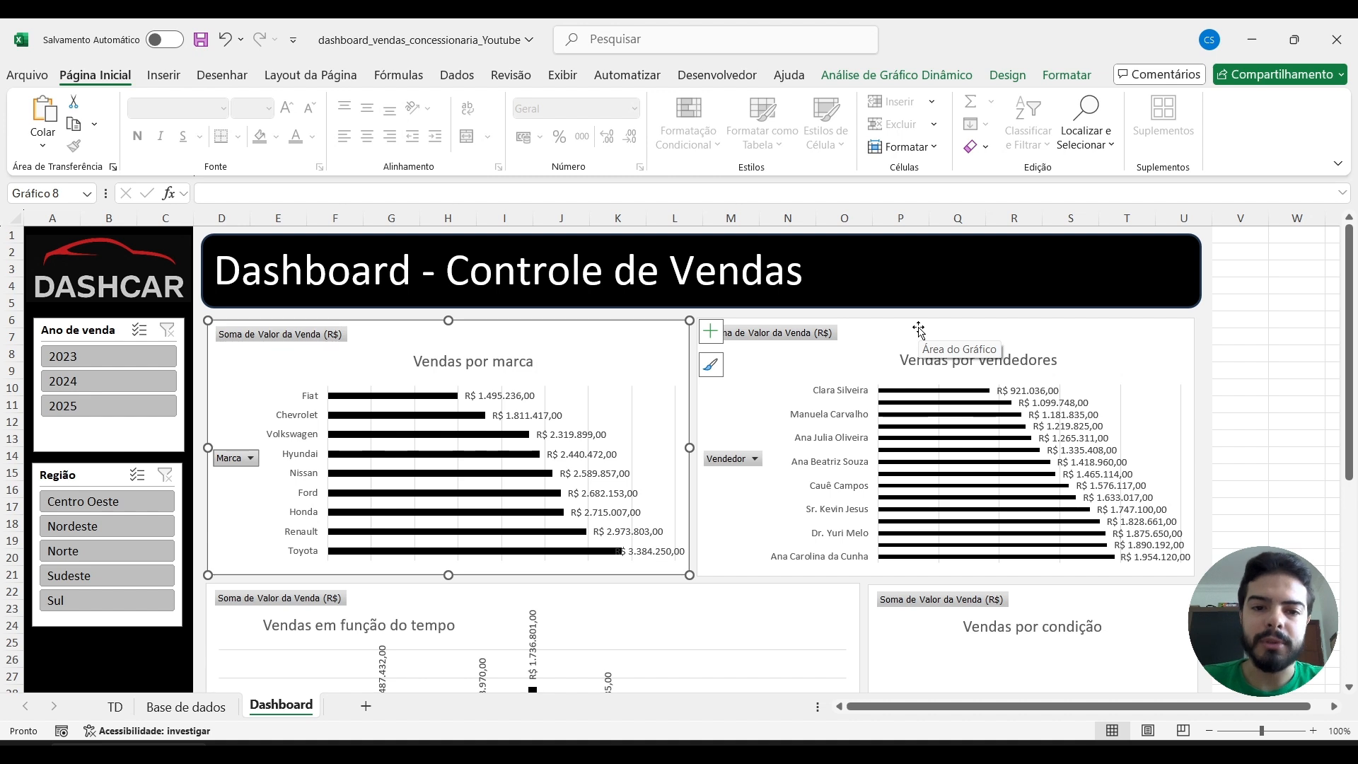
left_click(94, 338)
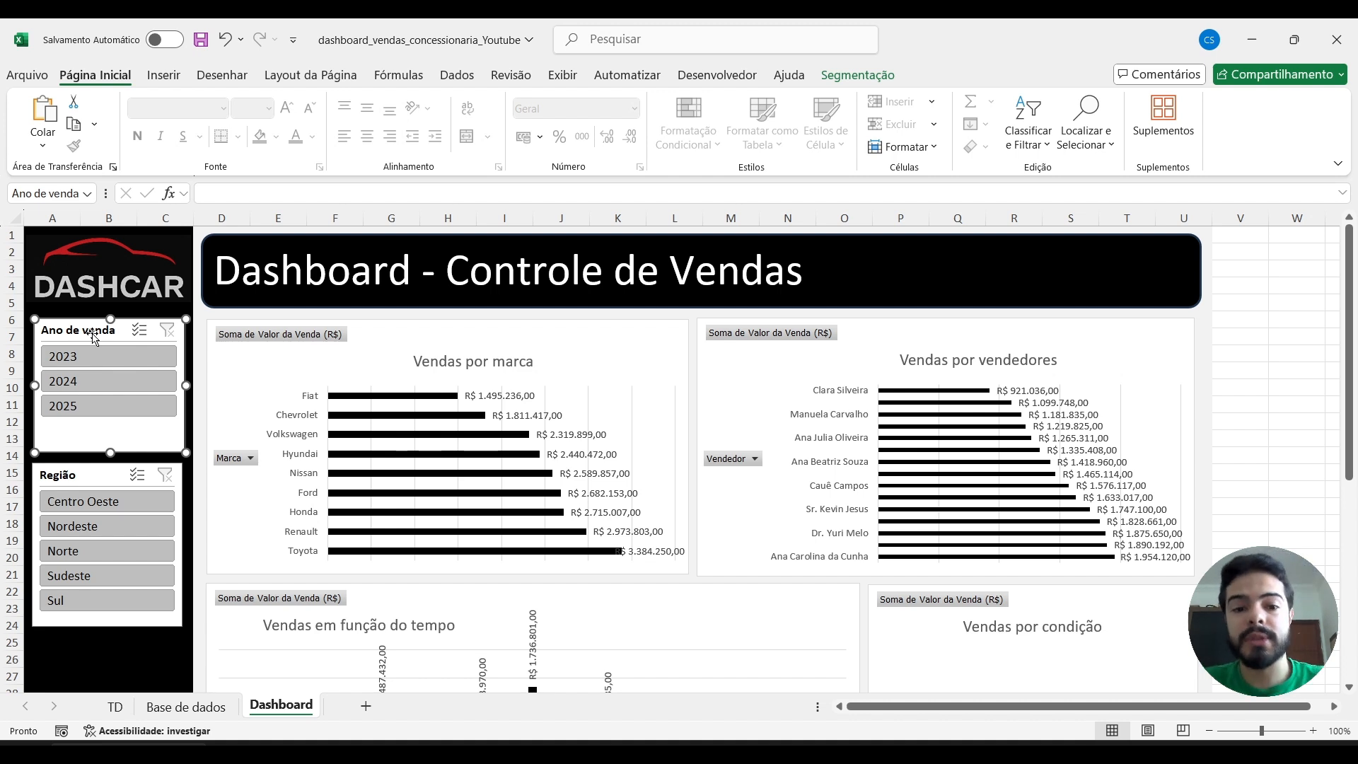
left_click(753, 459)
key("Escape")
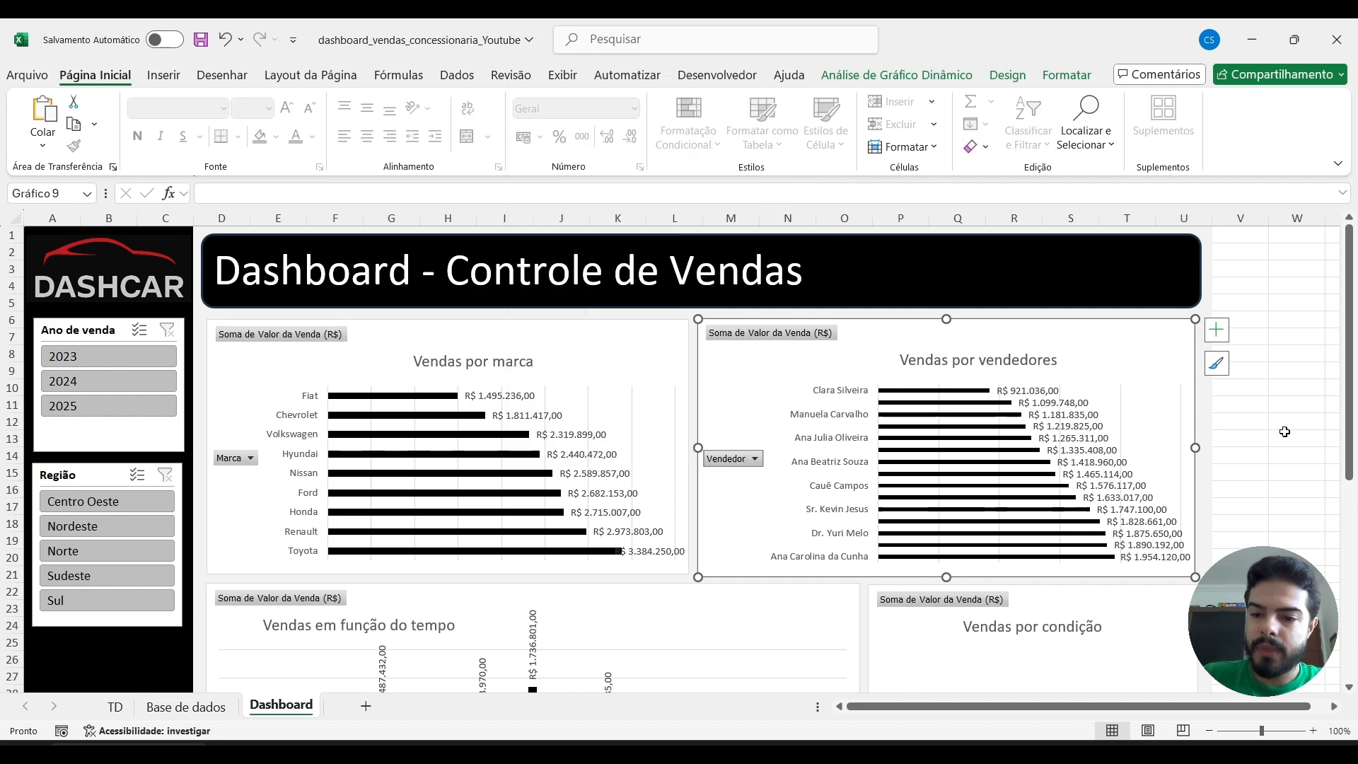
Collapse the Vendas em função do tempo chart to years and expand it back to months.
scroll(1284, 432, "down", 5)
scroll(1285, 431, "down", 2)
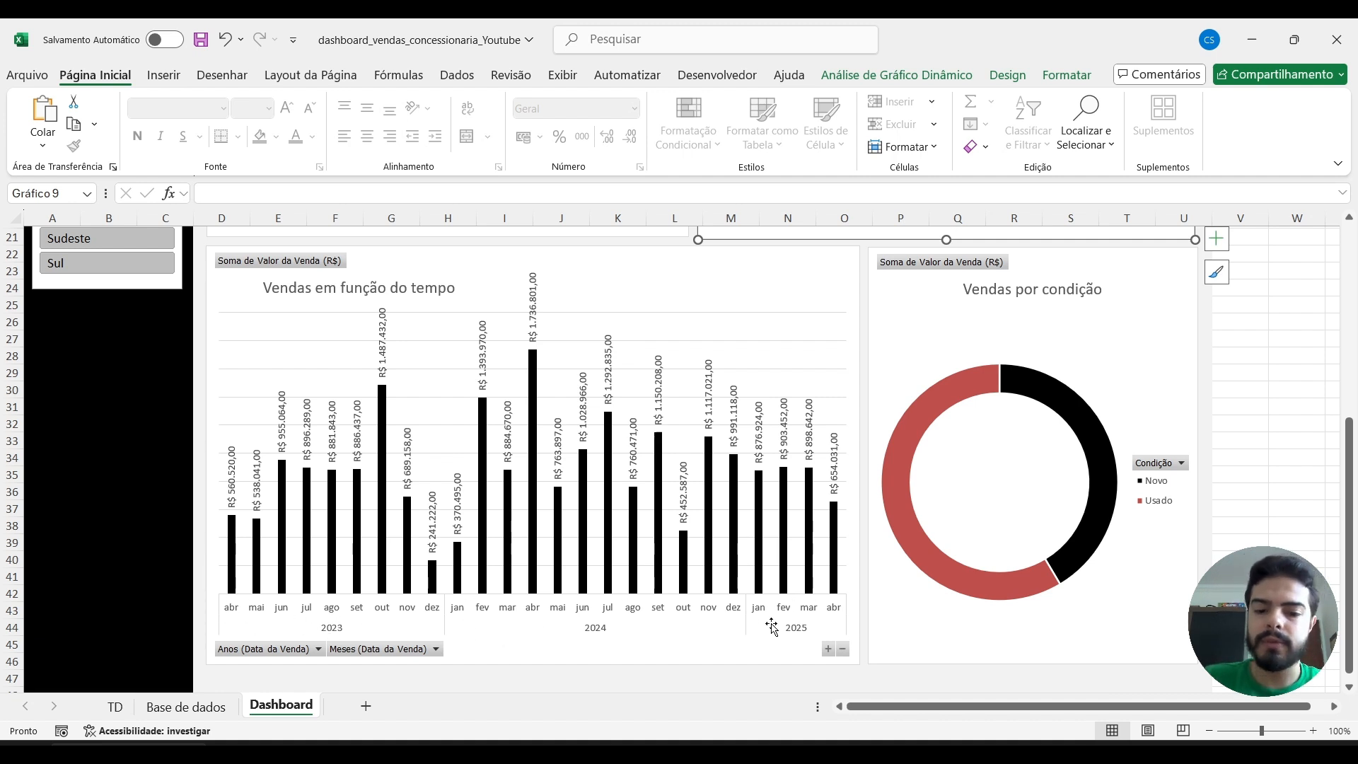
left_click(842, 649)
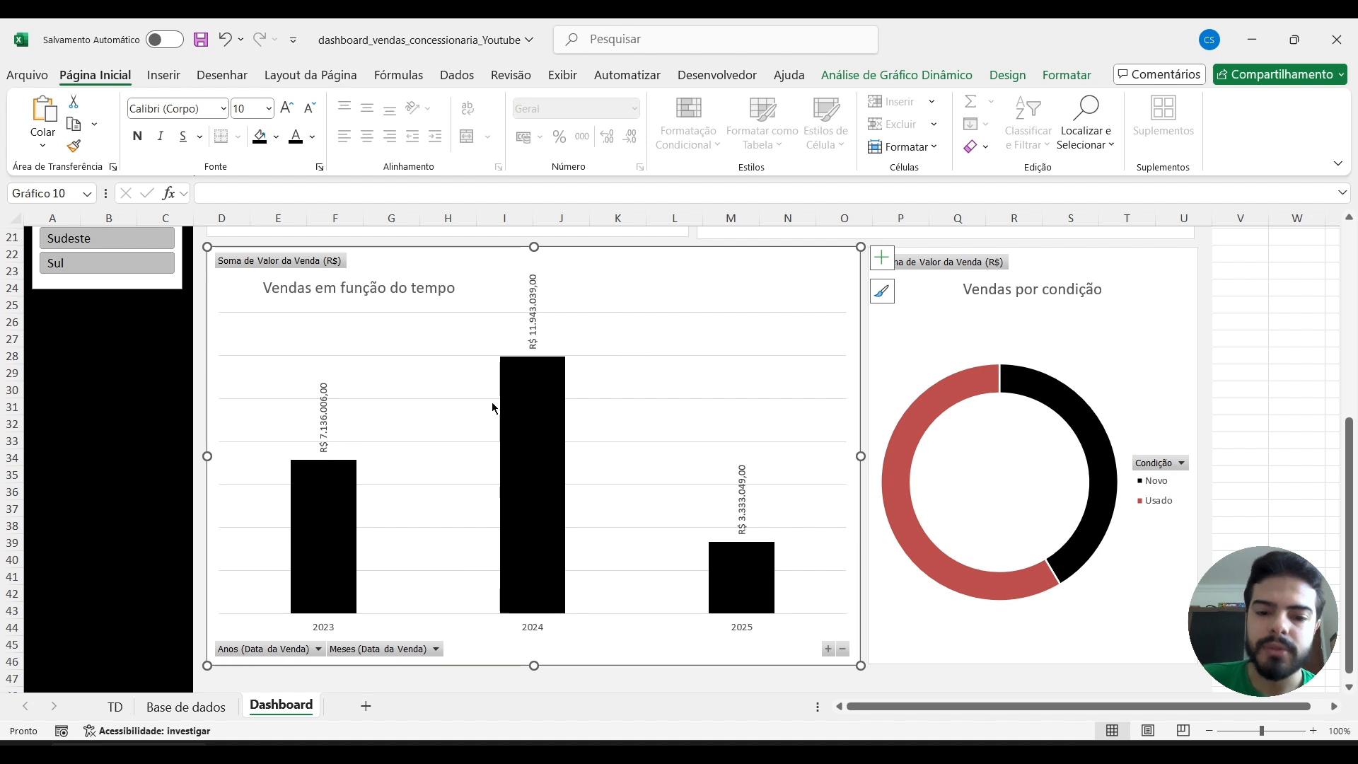
left_click(827, 651)
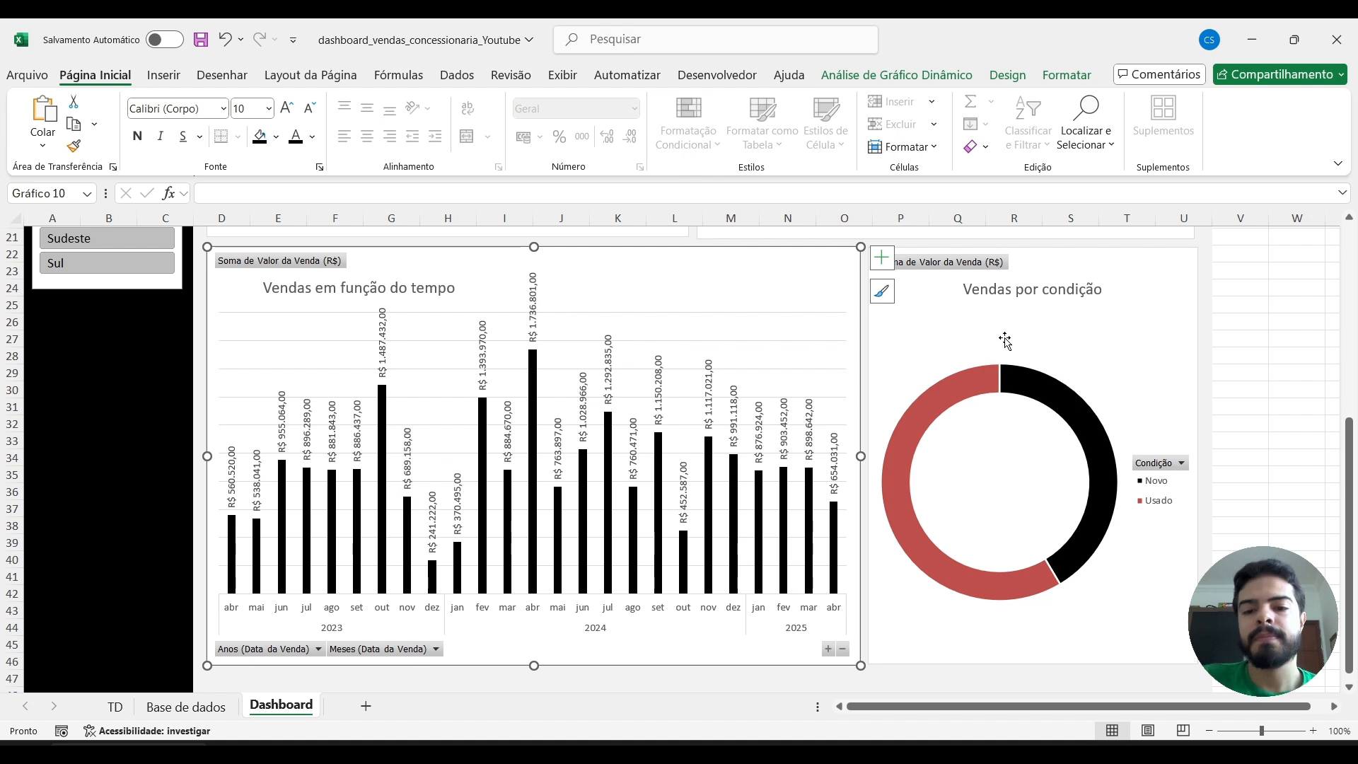
Examine the Condição filter options in the Vendas por condição chart without applying any.
left_click(1248, 377)
scroll(1248, 377, "up", 1)
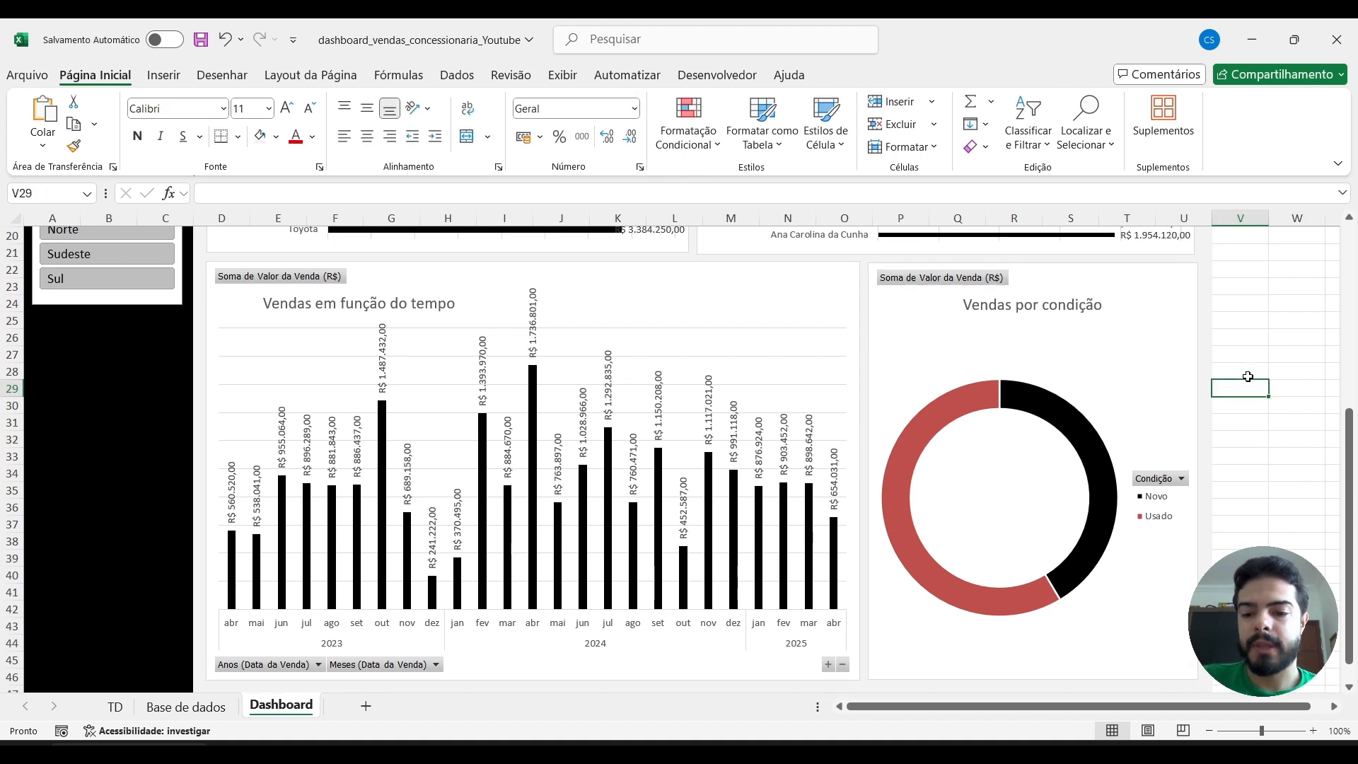
left_click(1183, 480)
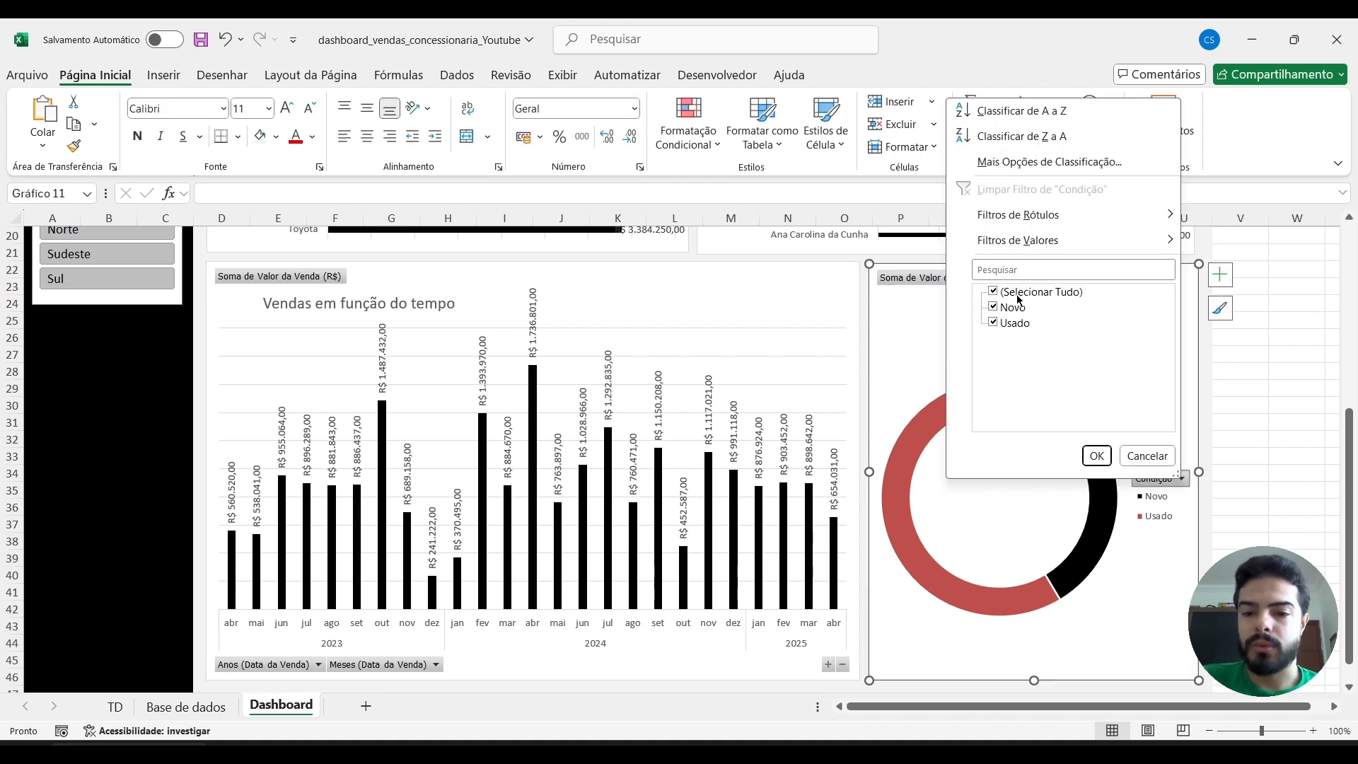
key("Escape")
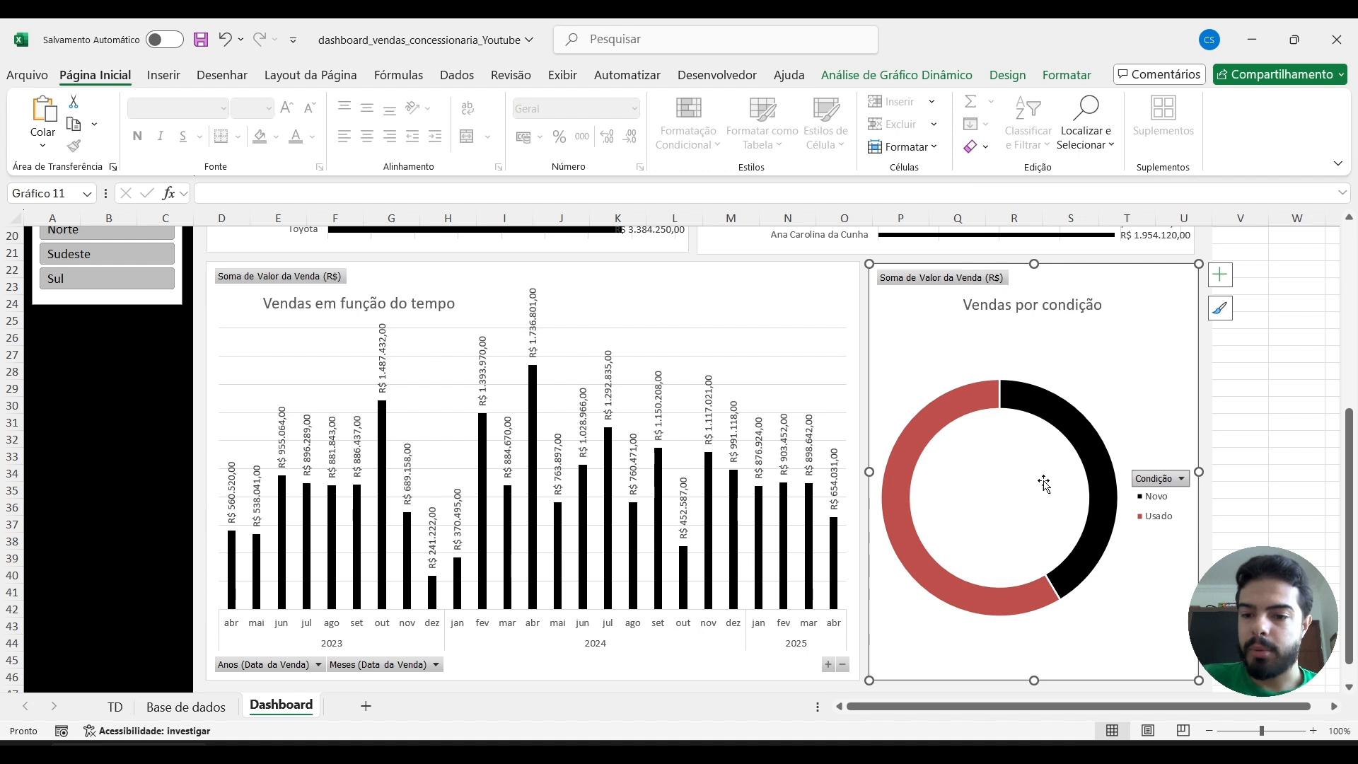
Add data labels to the Vendas por condição chart and format them at size 10.5 with a light grey fill.
left_click(1220, 276)
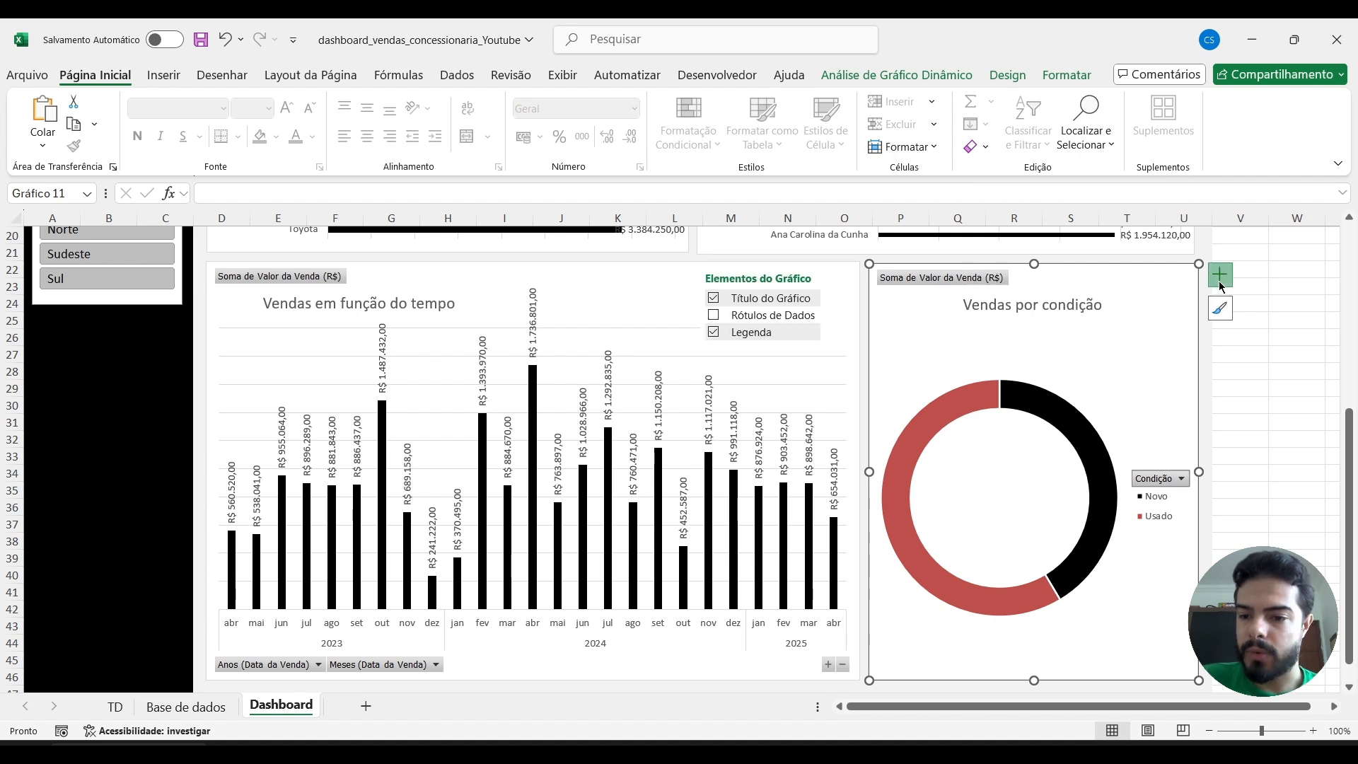
left_click(713, 316)
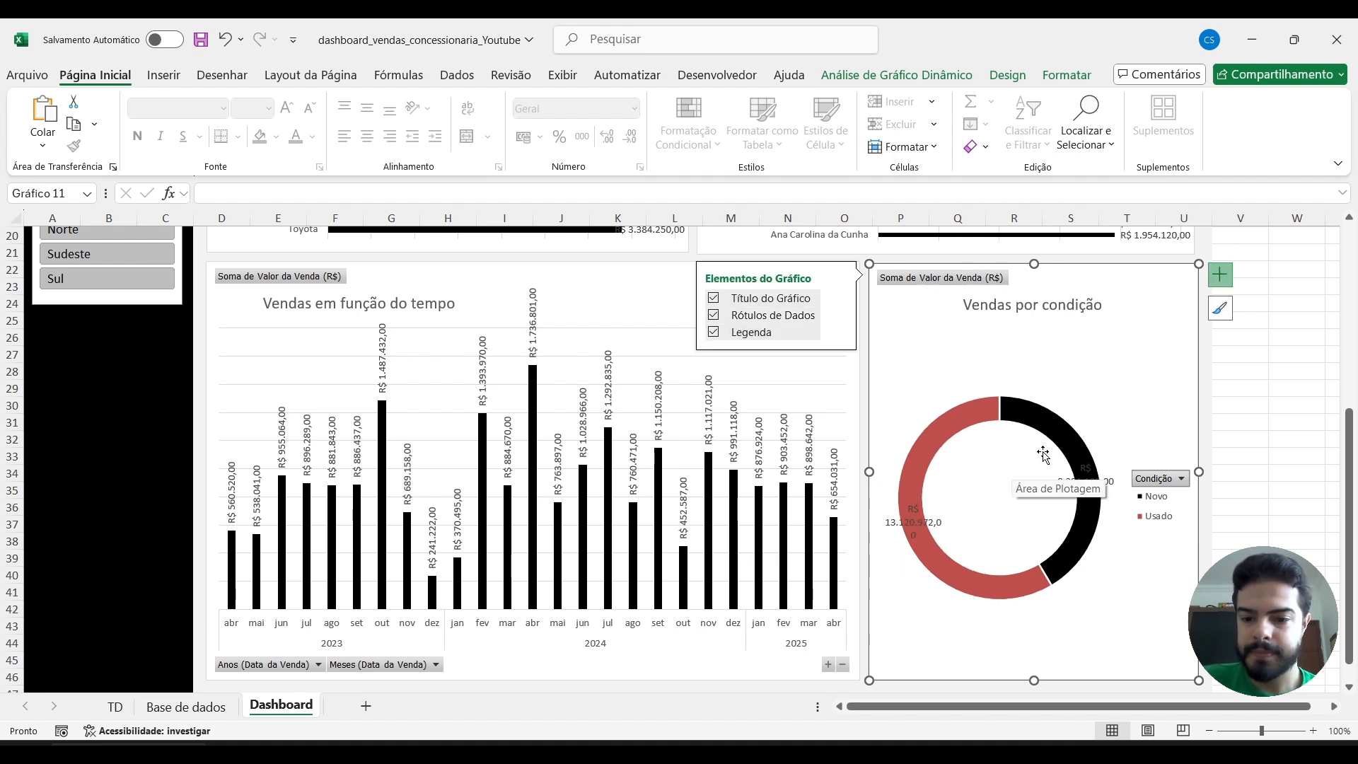
left_click(913, 518)
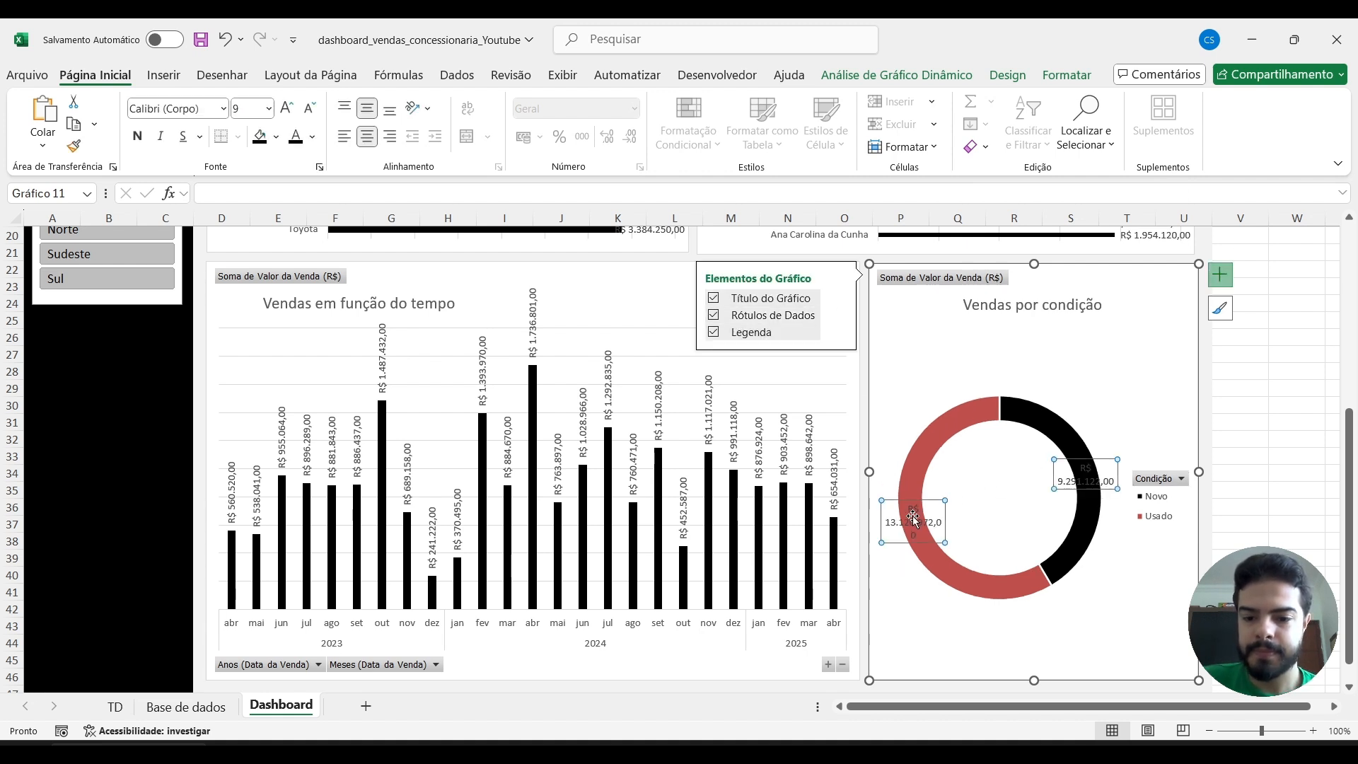
left_click(291, 112)
left_click(292, 112)
left_click(276, 137)
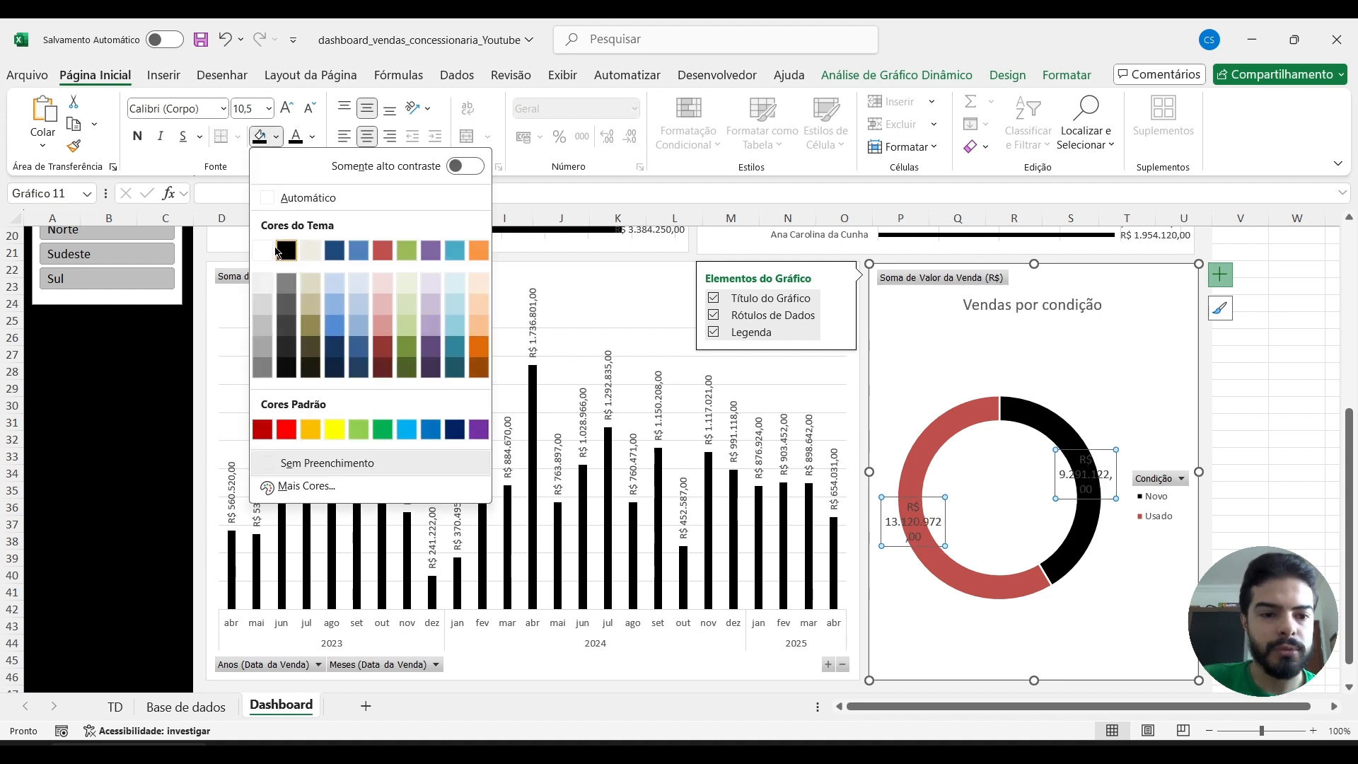
left_click(262, 305)
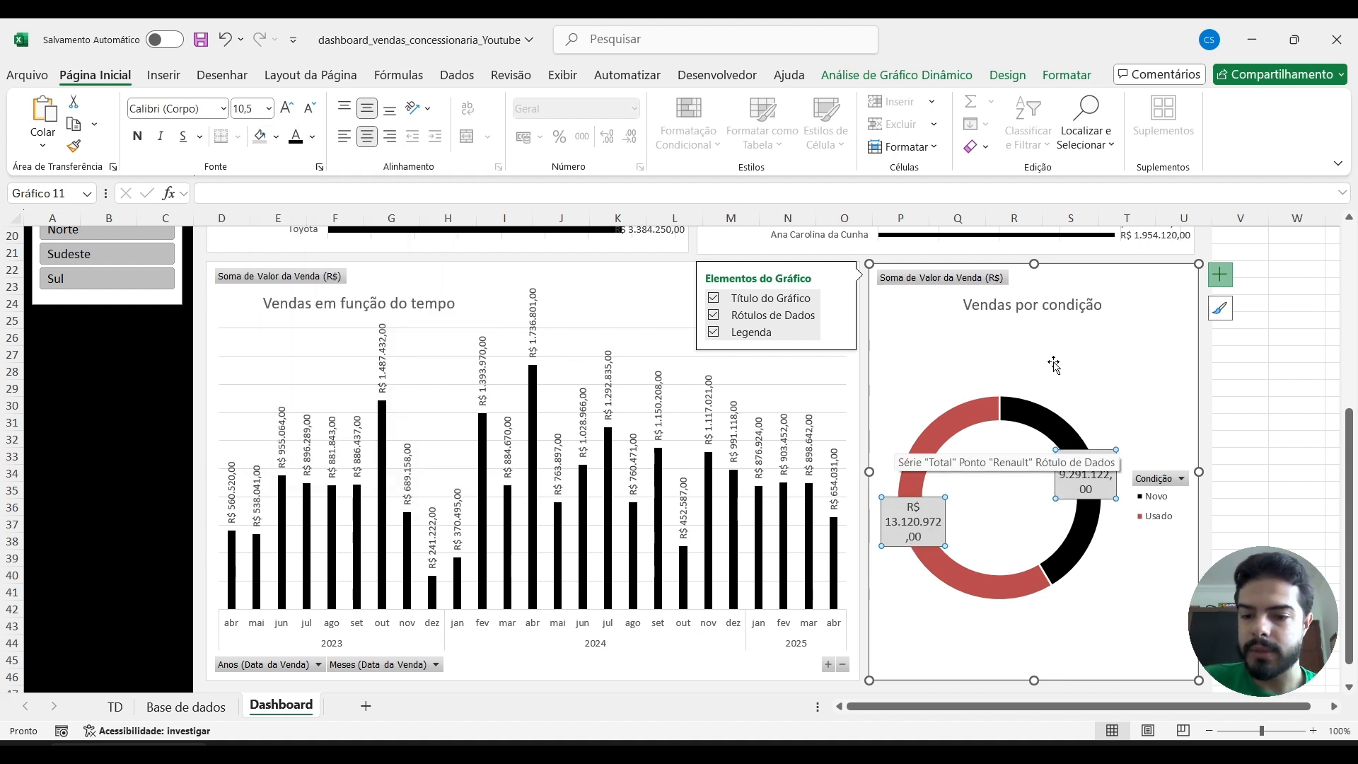
Include the percentage (Porcentagem) alongside the value in the Vendas por condição chart's data labels.
left_click(840, 315)
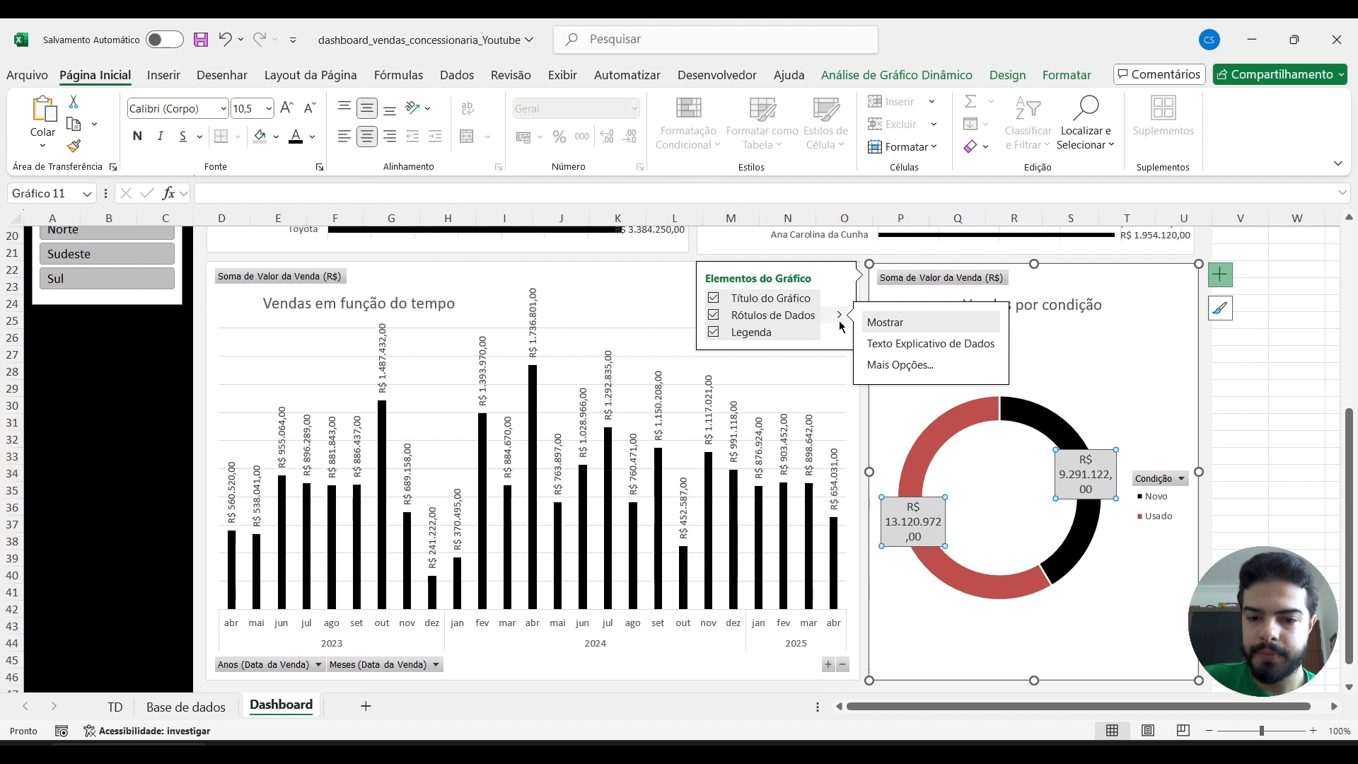
left_click(906, 366)
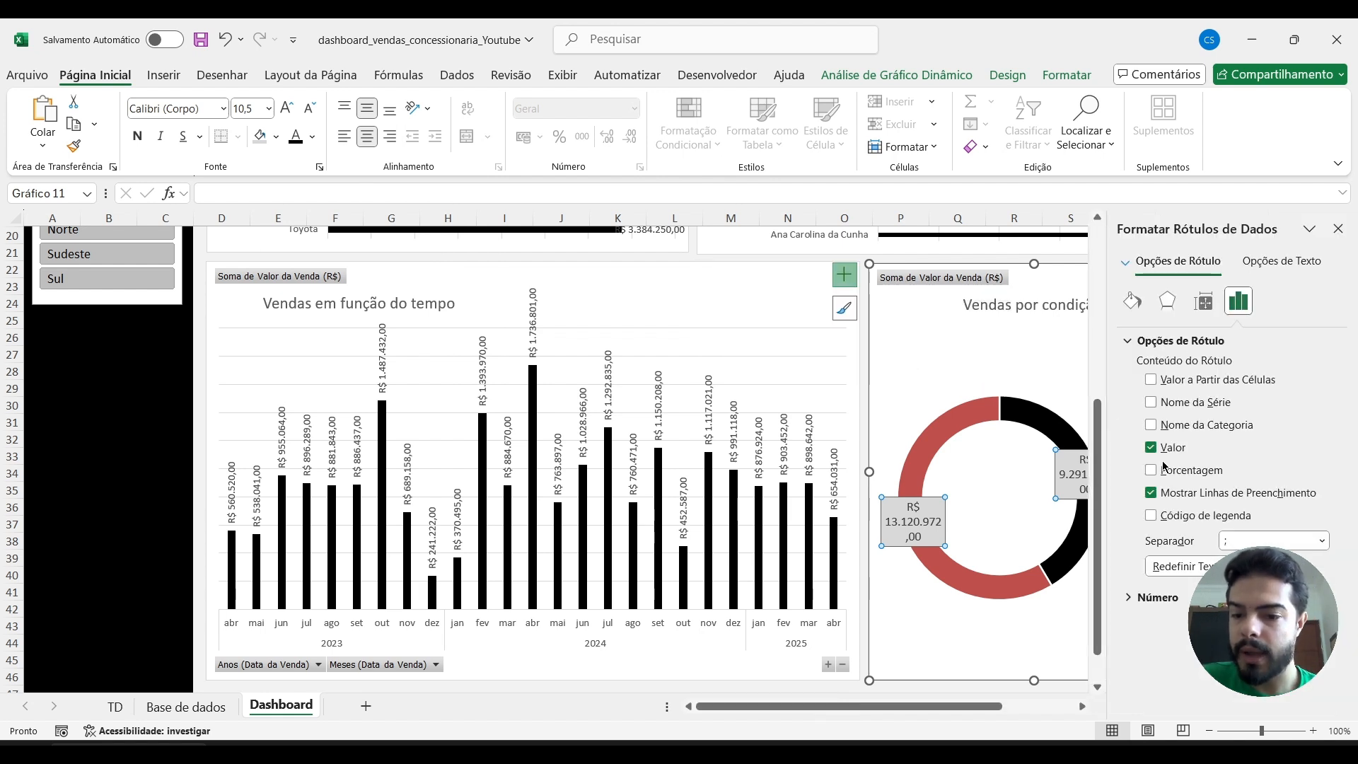
left_click(1151, 471)
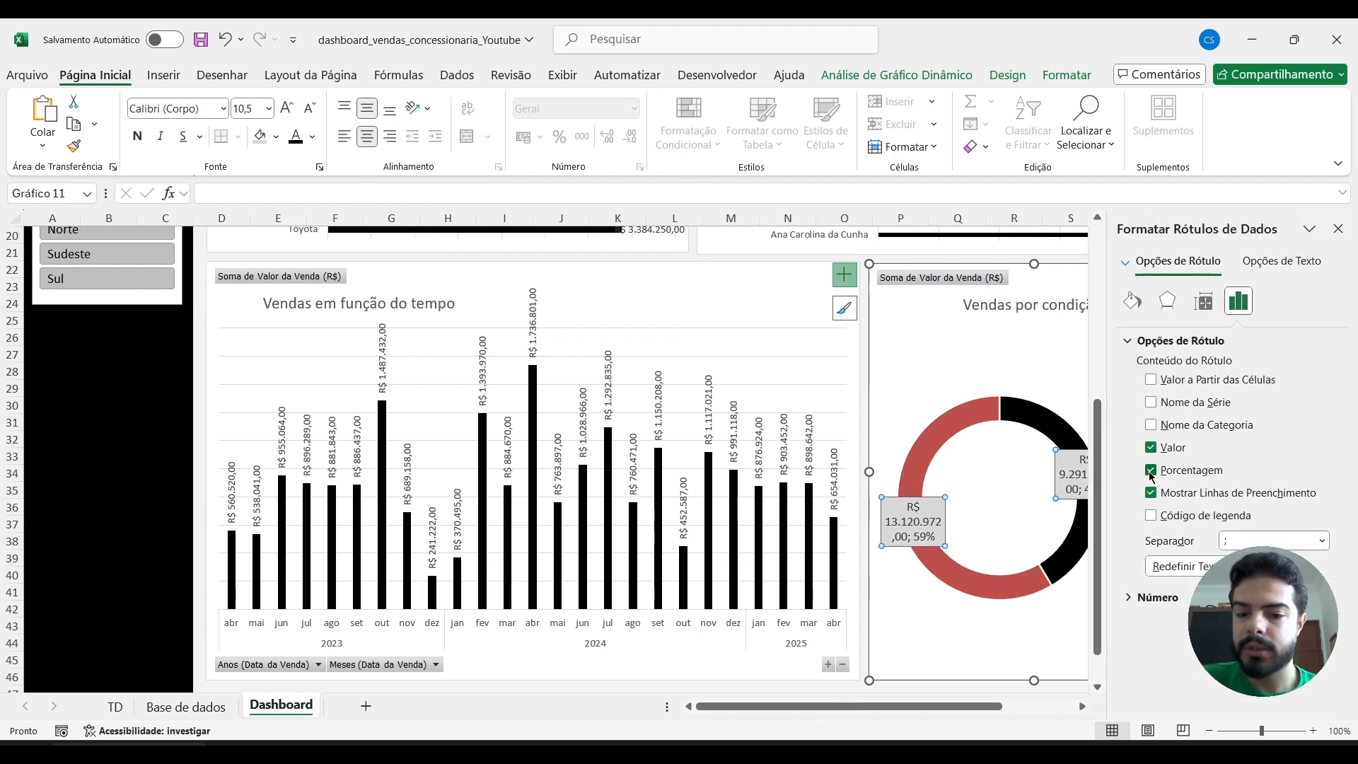
Enlarge and reposition the Novo and Usado data labels in the Vendas por condição chart so each value fits on one line.
left_click(1339, 229)
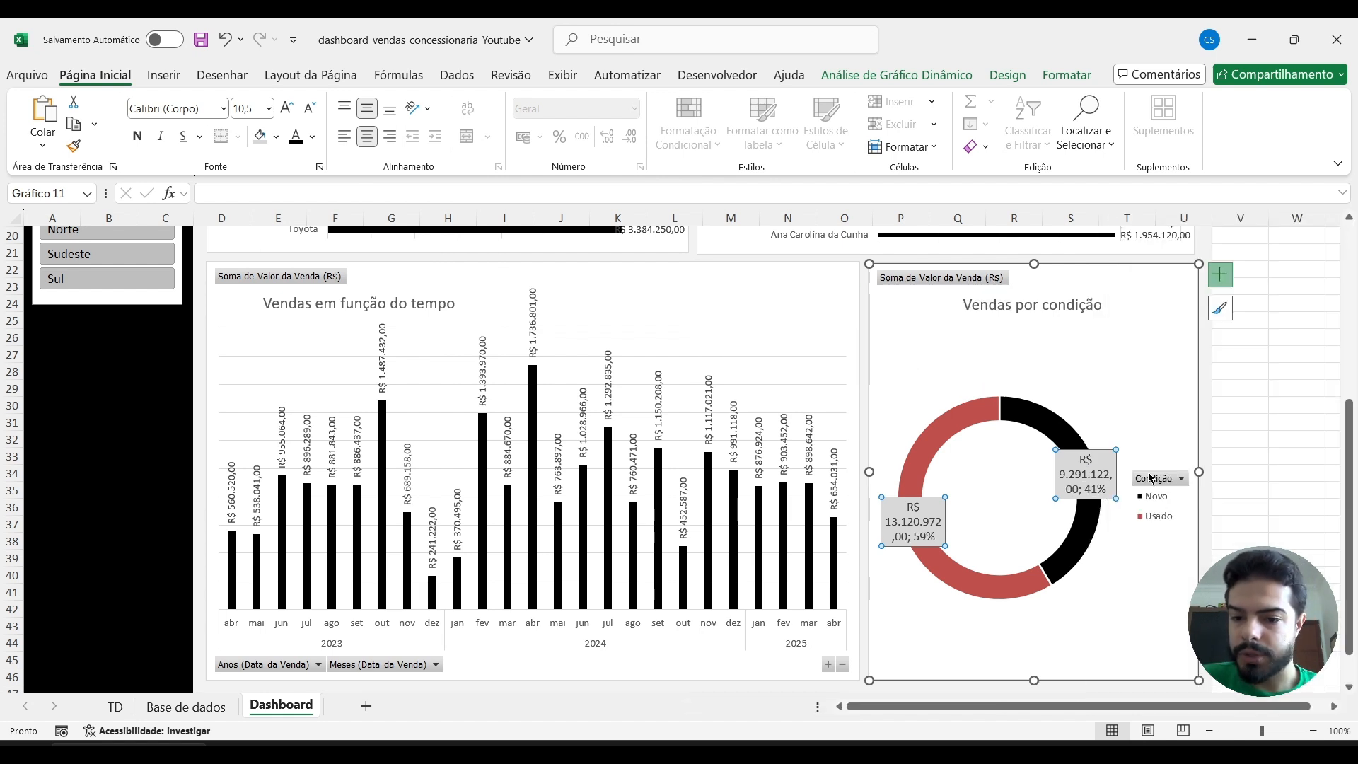
left_click(1115, 453)
left_click_drag(1118, 450, 1151, 435)
left_click_drag(1069, 448, 1060, 444)
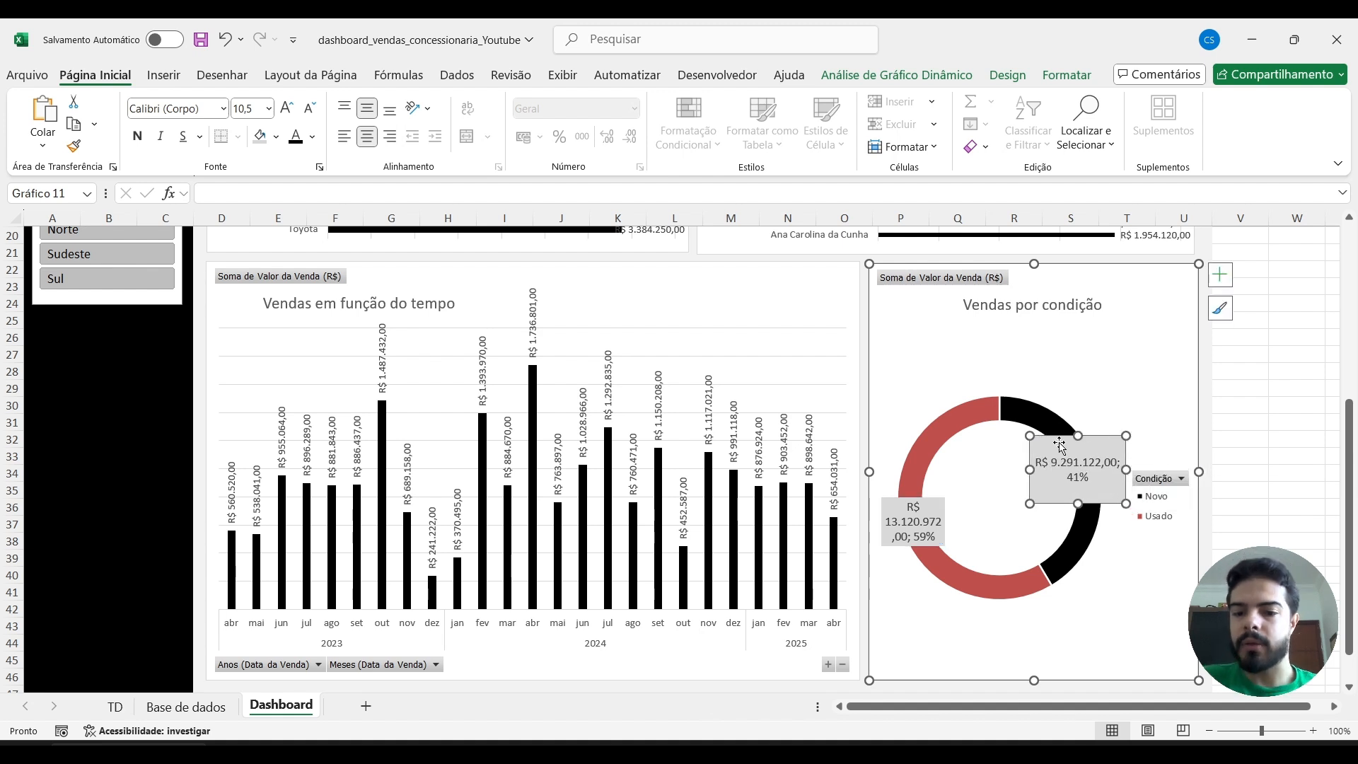
left_click(925, 534)
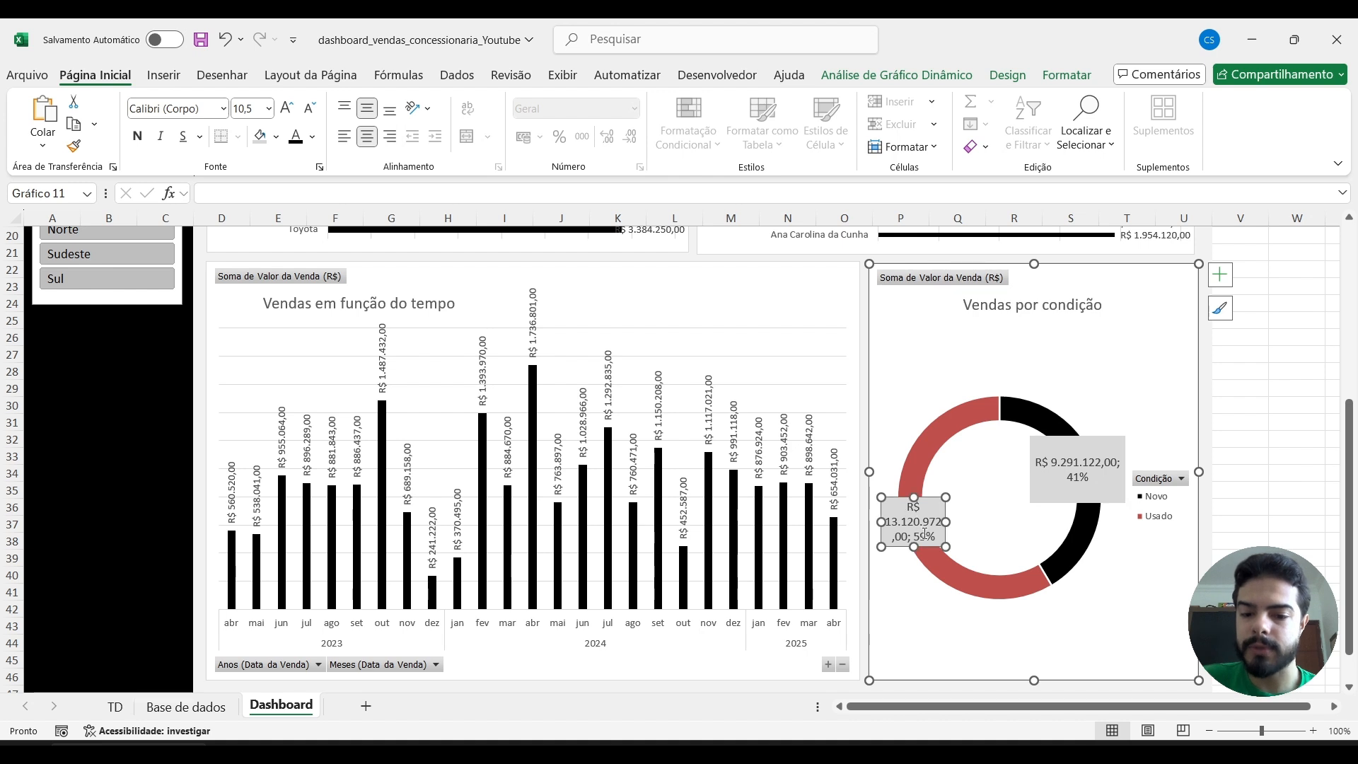
left_click_drag(945, 544, 975, 549)
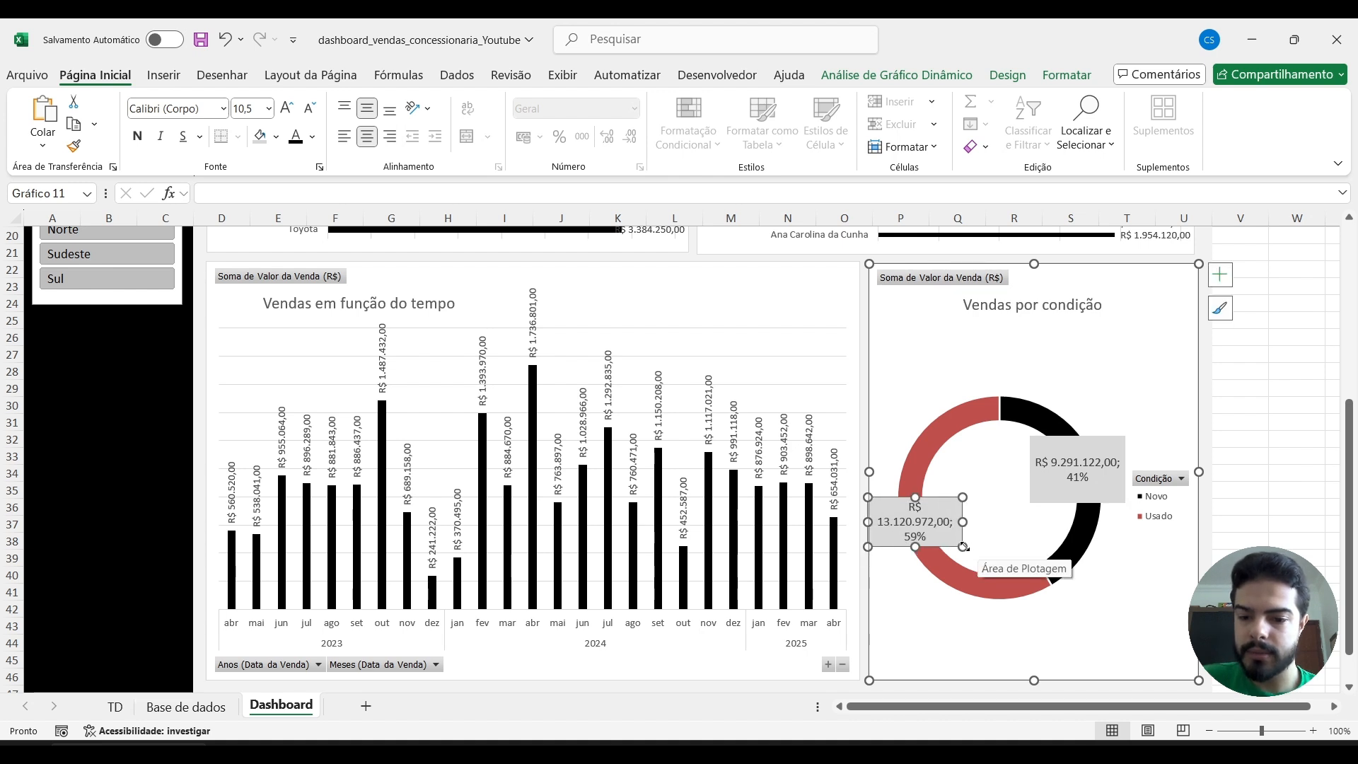
left_click_drag(939, 497, 1003, 511)
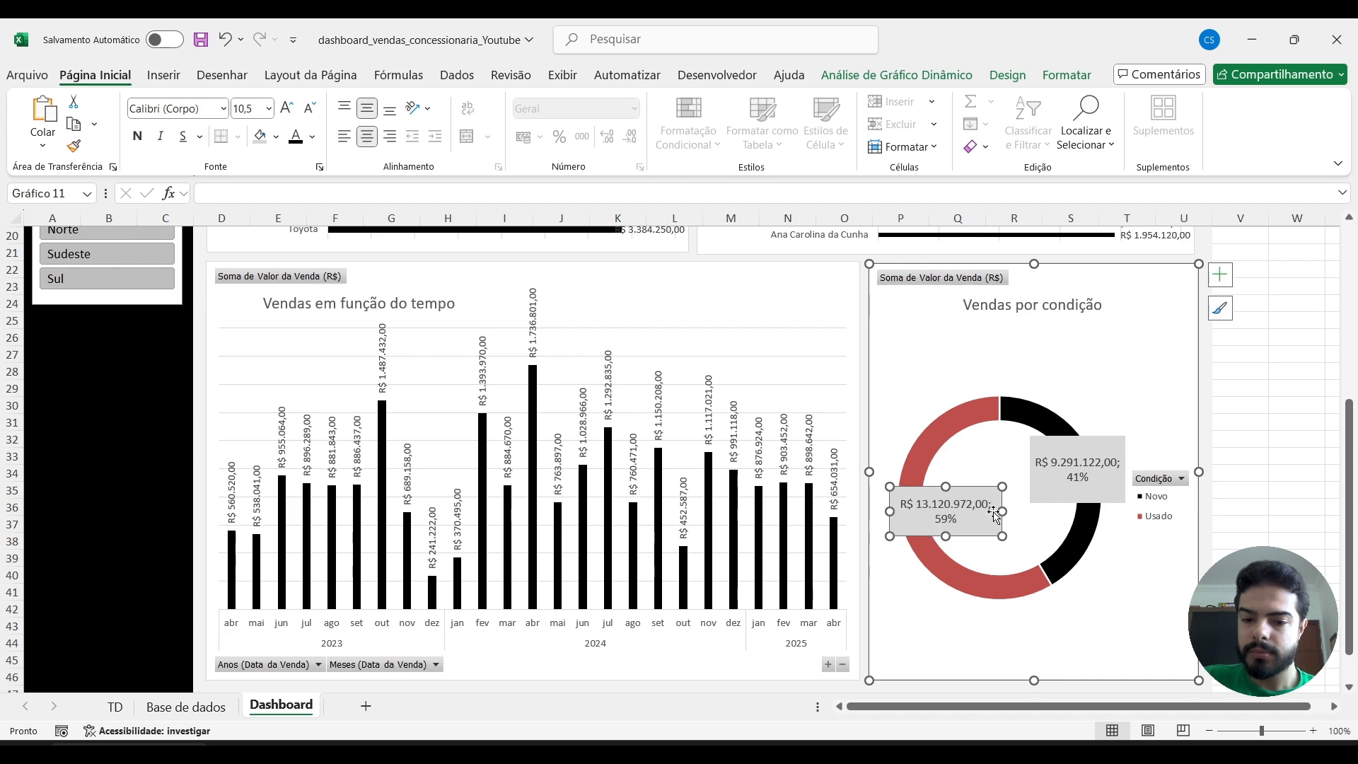
left_click(1245, 407)
Review the whole Dashboard sheet, the source table in Base de dados and the pivot tables in TD, returning to Dashboard.
scroll(1304, 367, "up", 6)
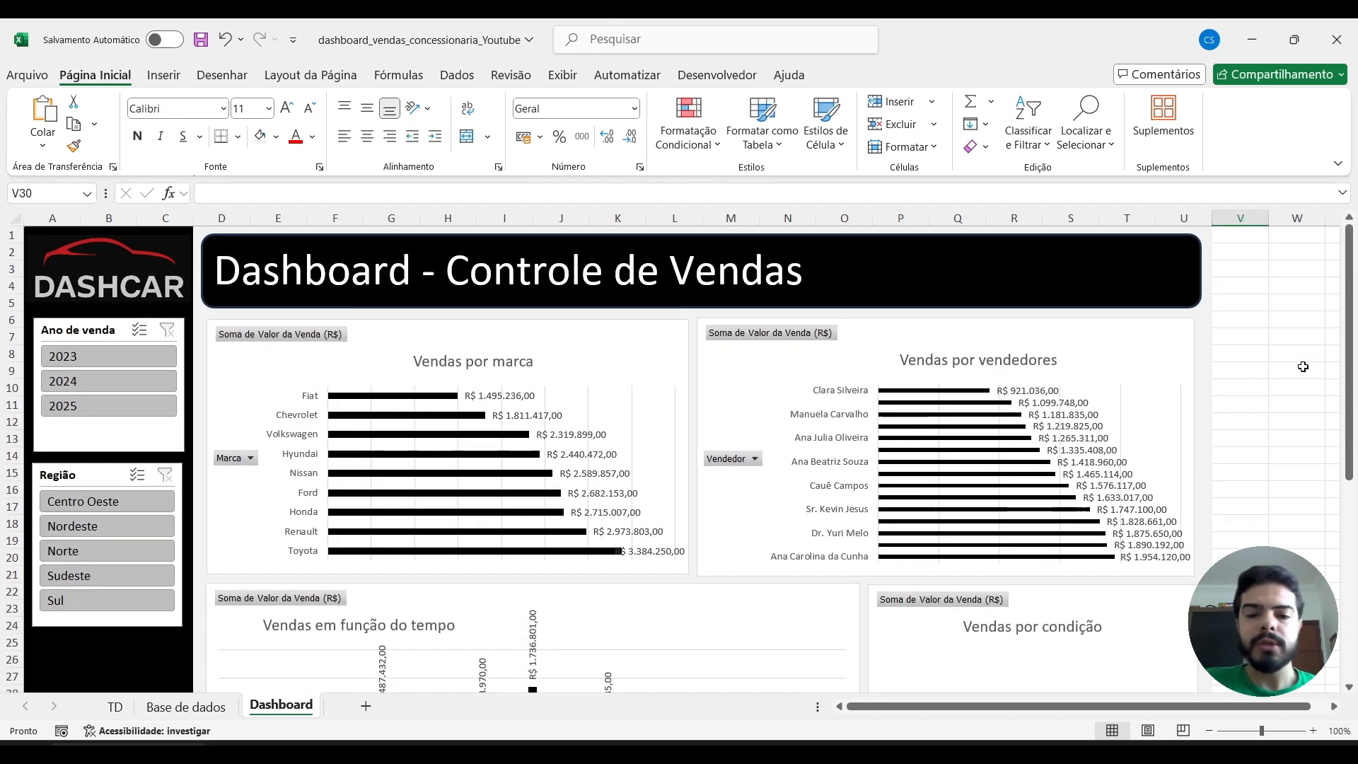
scroll(1304, 367, "down", 1)
scroll(1304, 366, "up", 1)
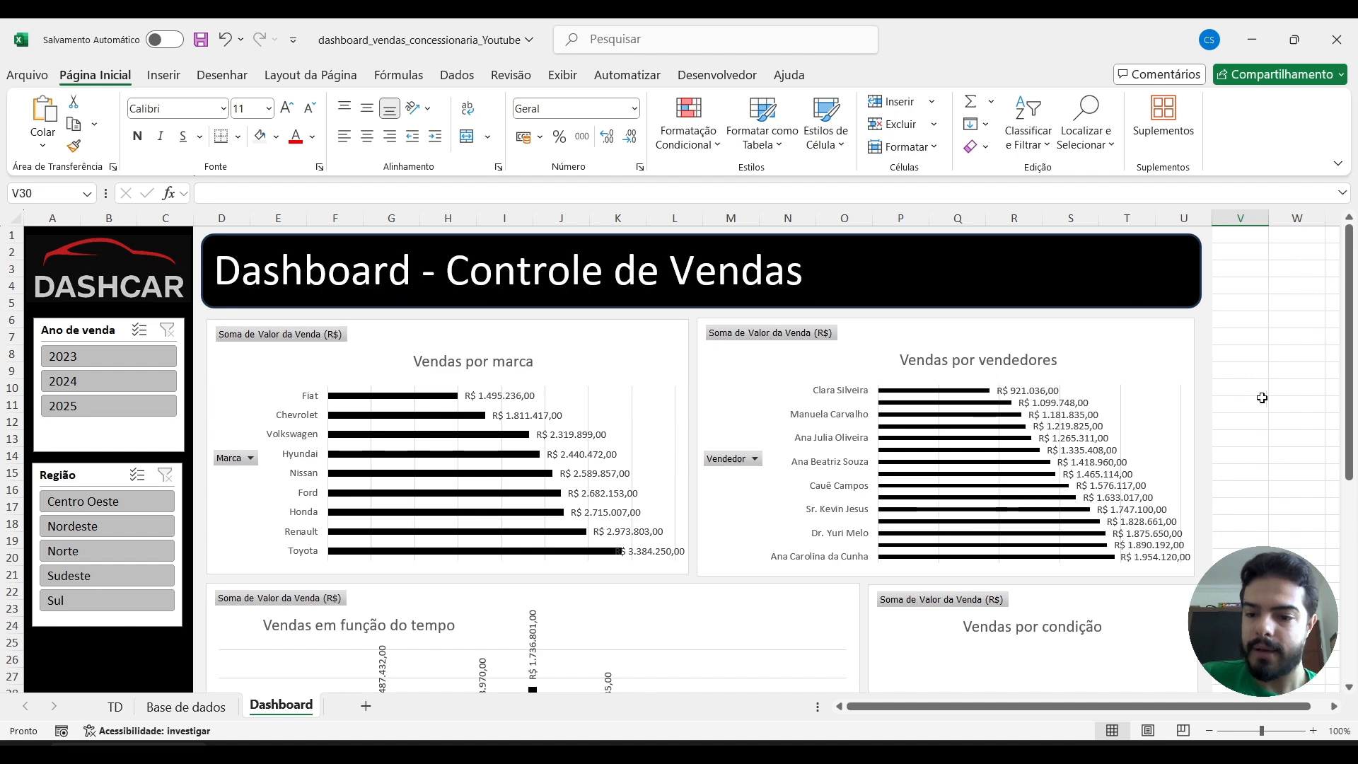
scroll(1265, 400, "down", 6)
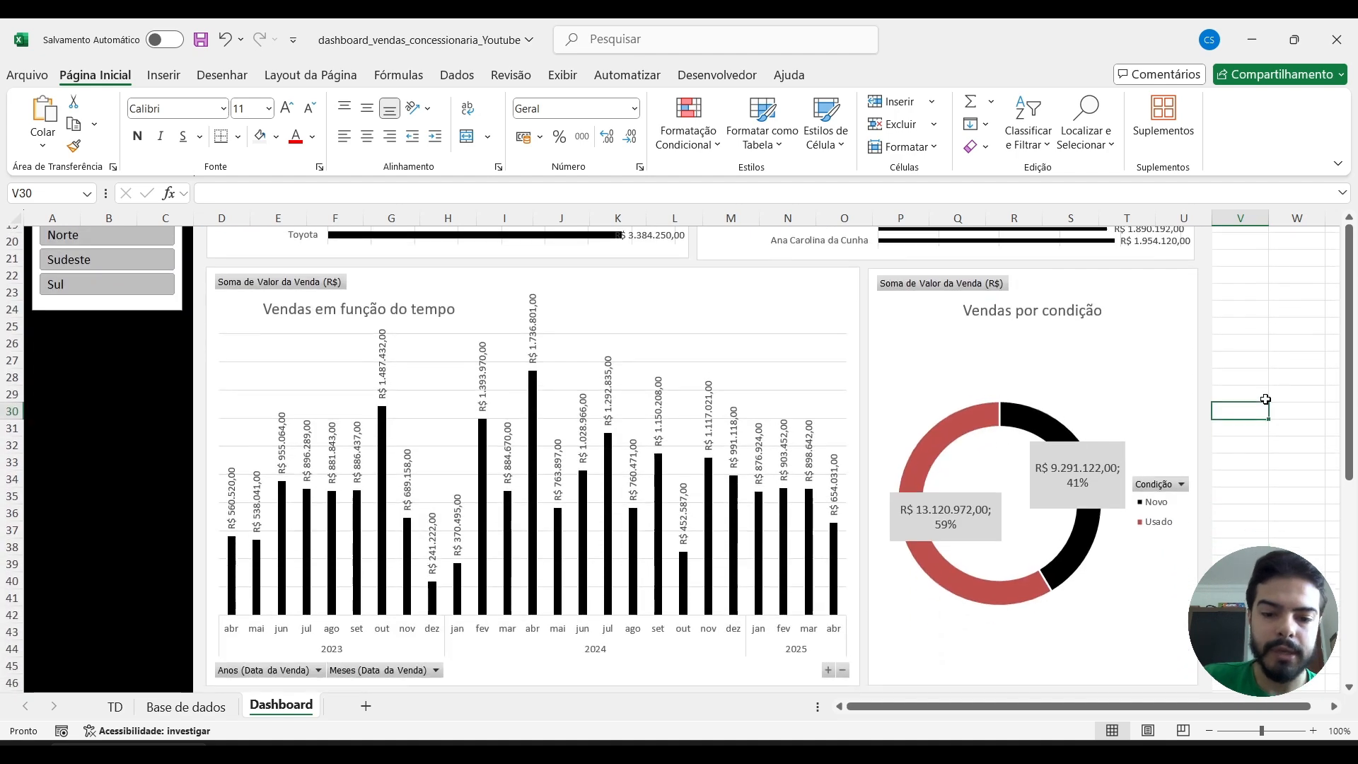
scroll(1265, 400, "up", 6)
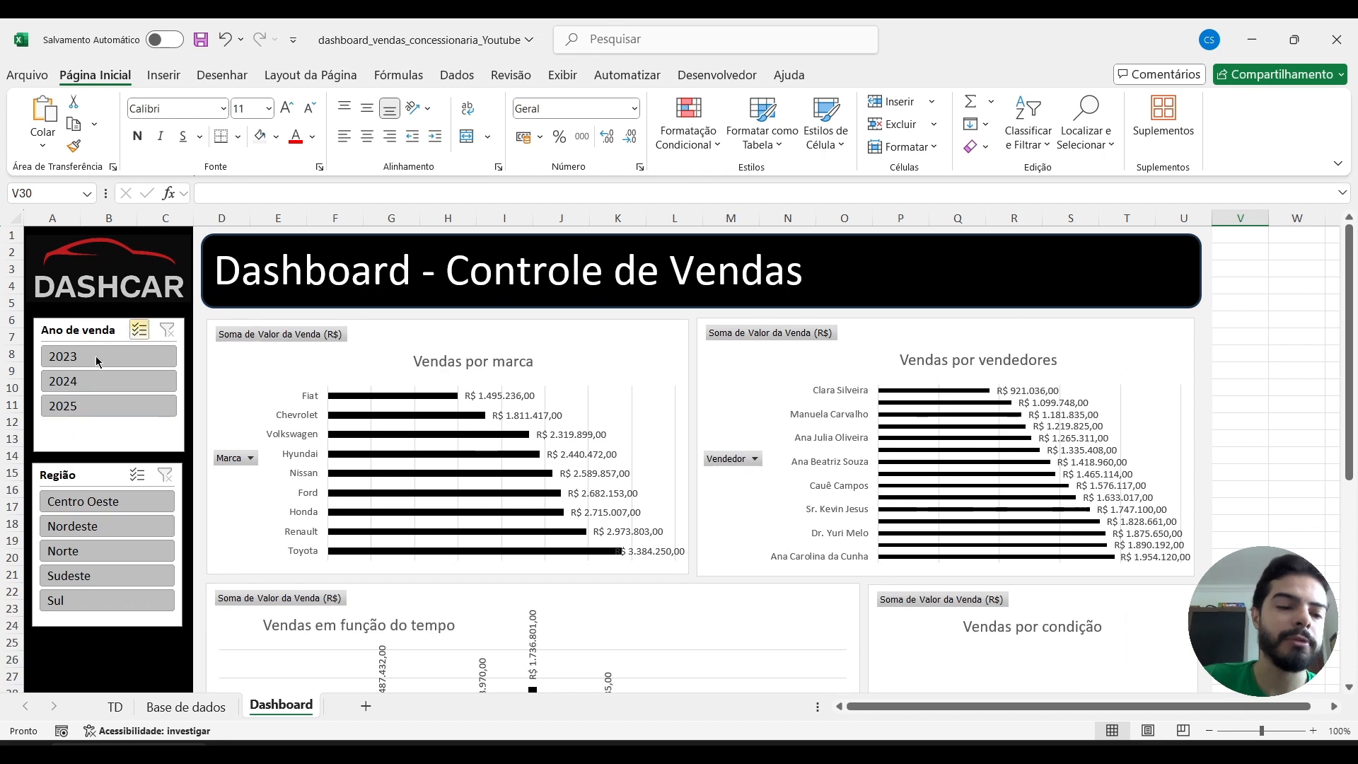
left_click(175, 708)
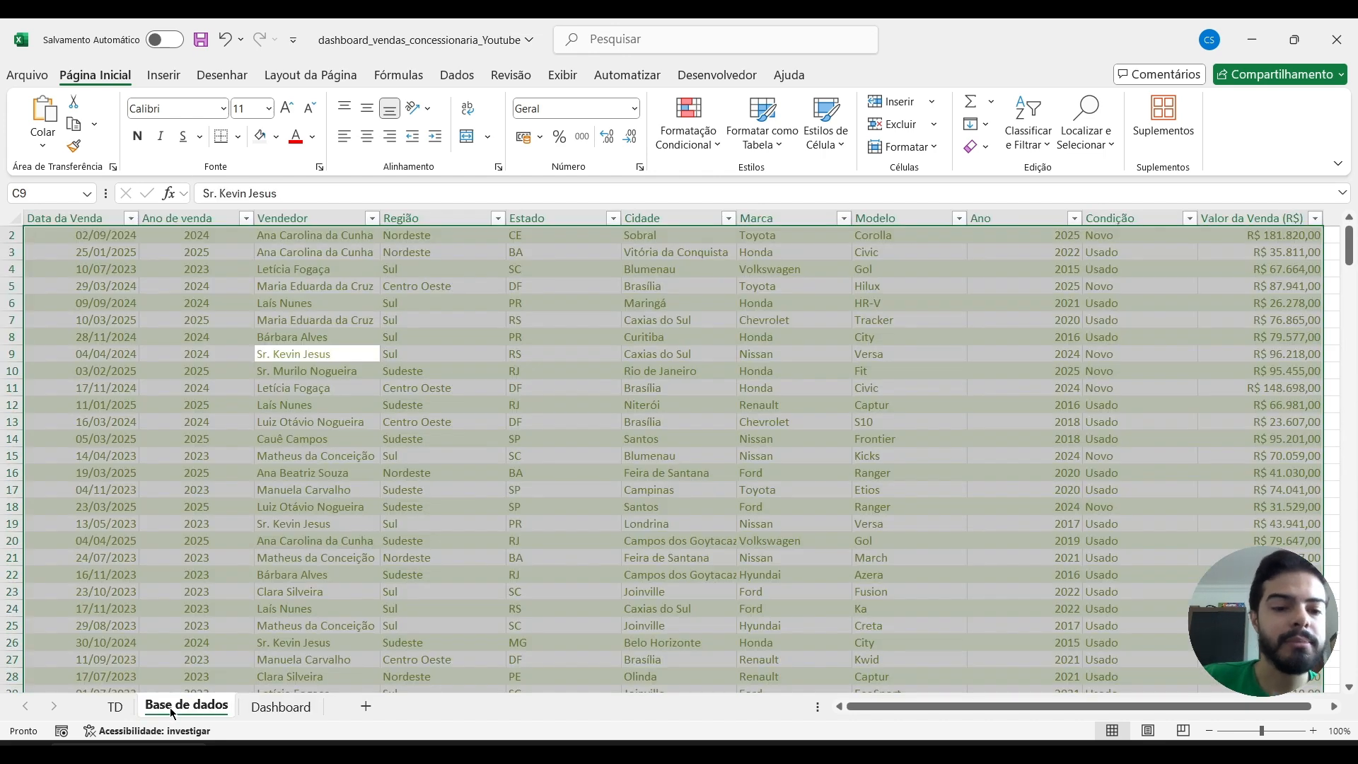
left_click(587, 357)
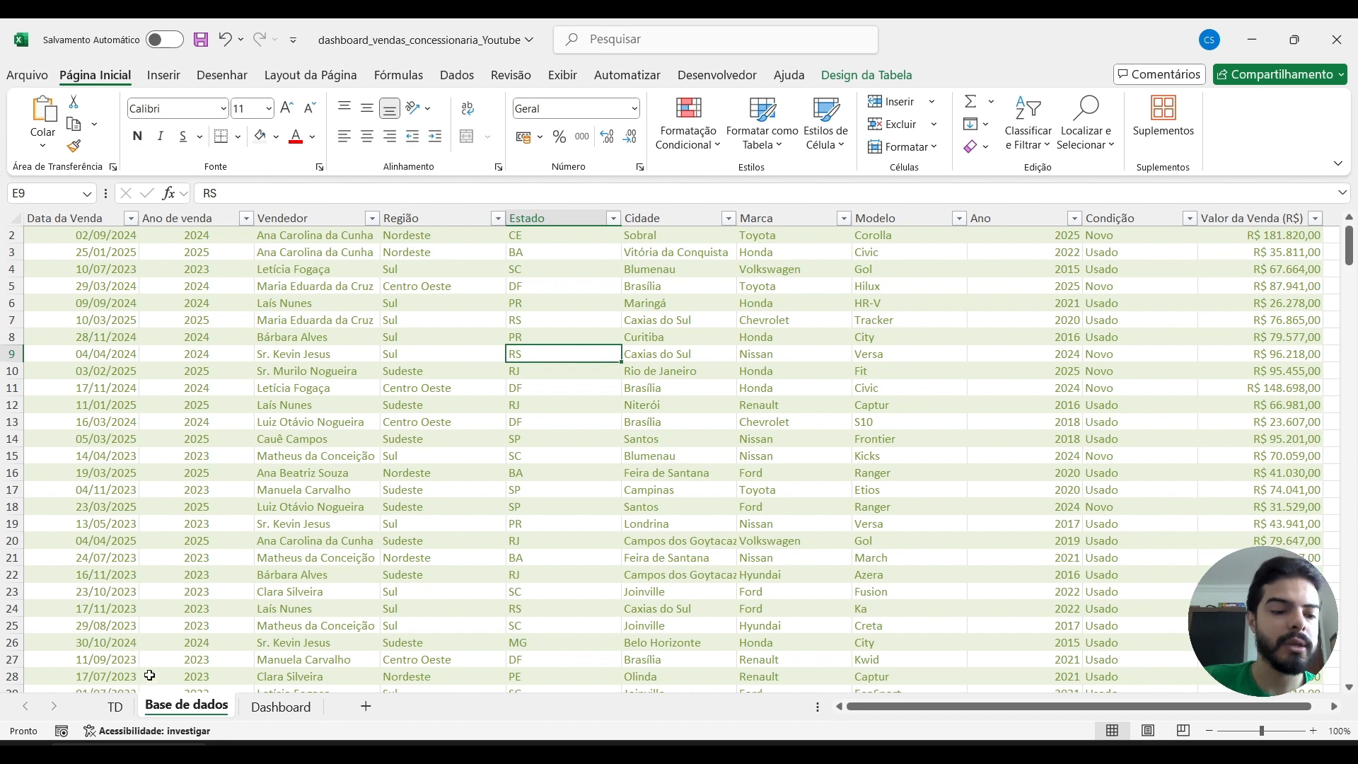
left_click(113, 715)
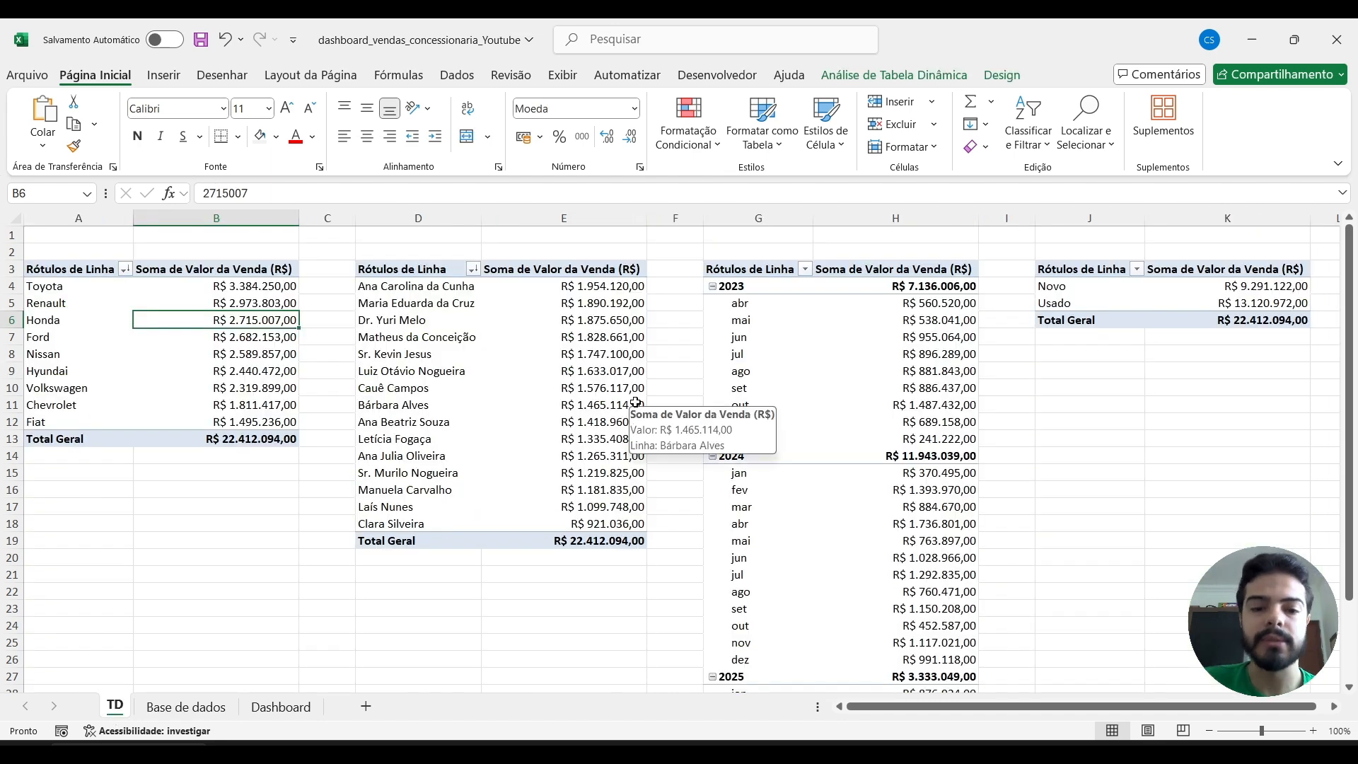
left_click(281, 707)
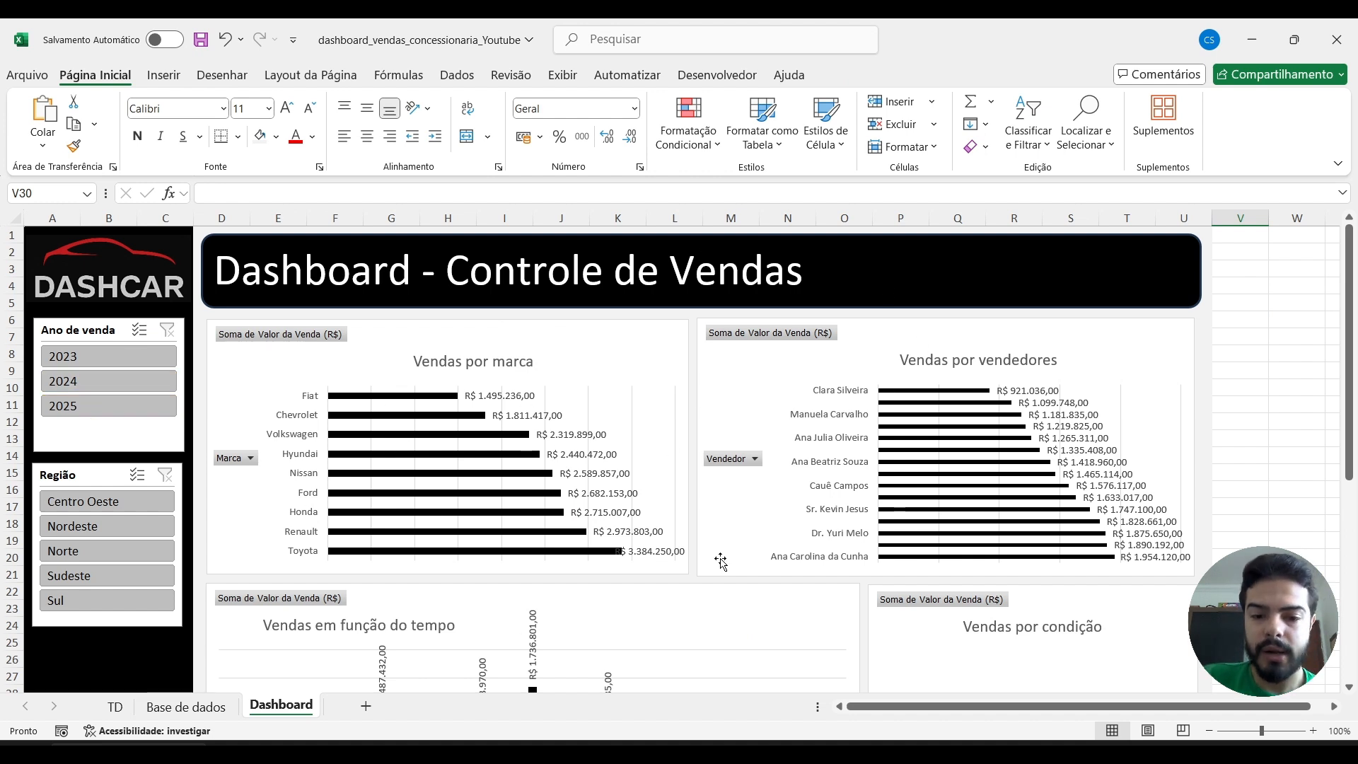
Filter the Vendas por marca chart to show only Chevrolet, and clear the Marca filter.
left_click(250, 459)
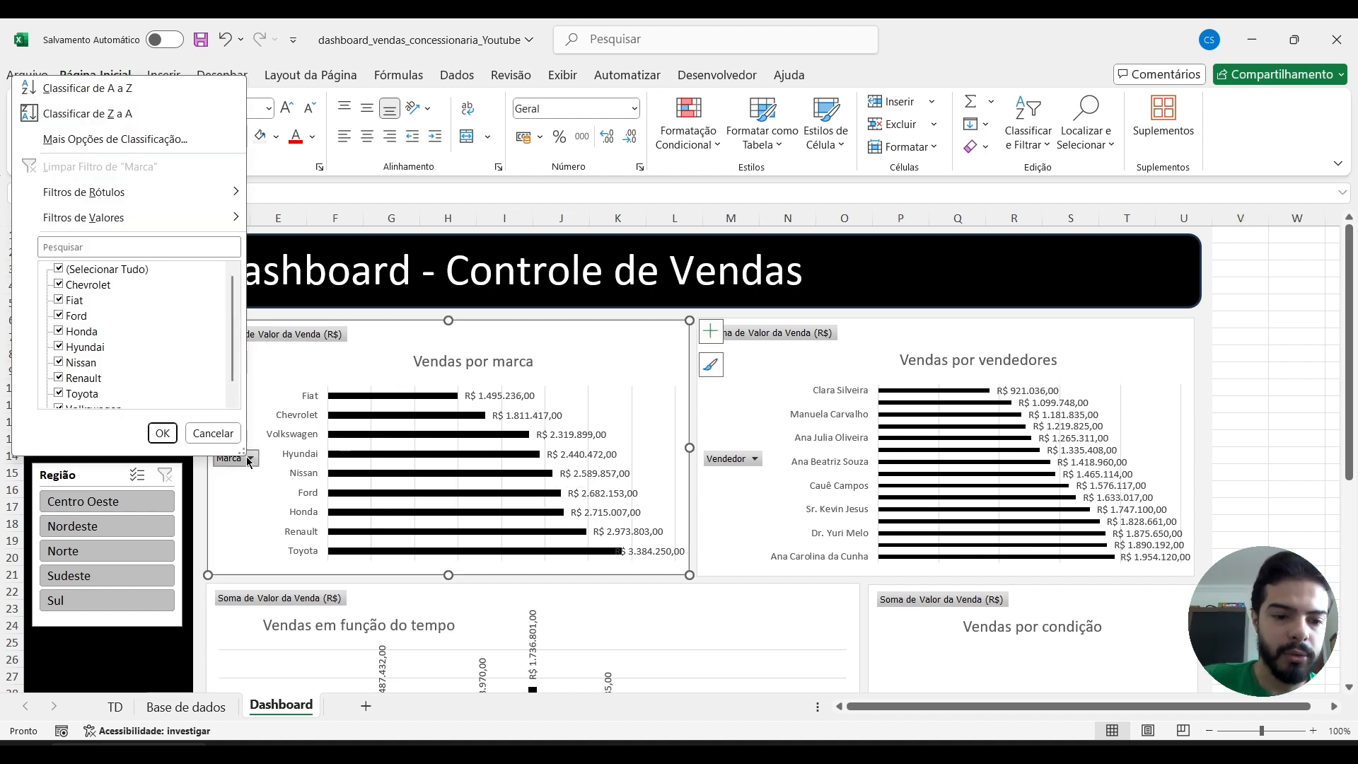
left_click(60, 271)
left_click(59, 284)
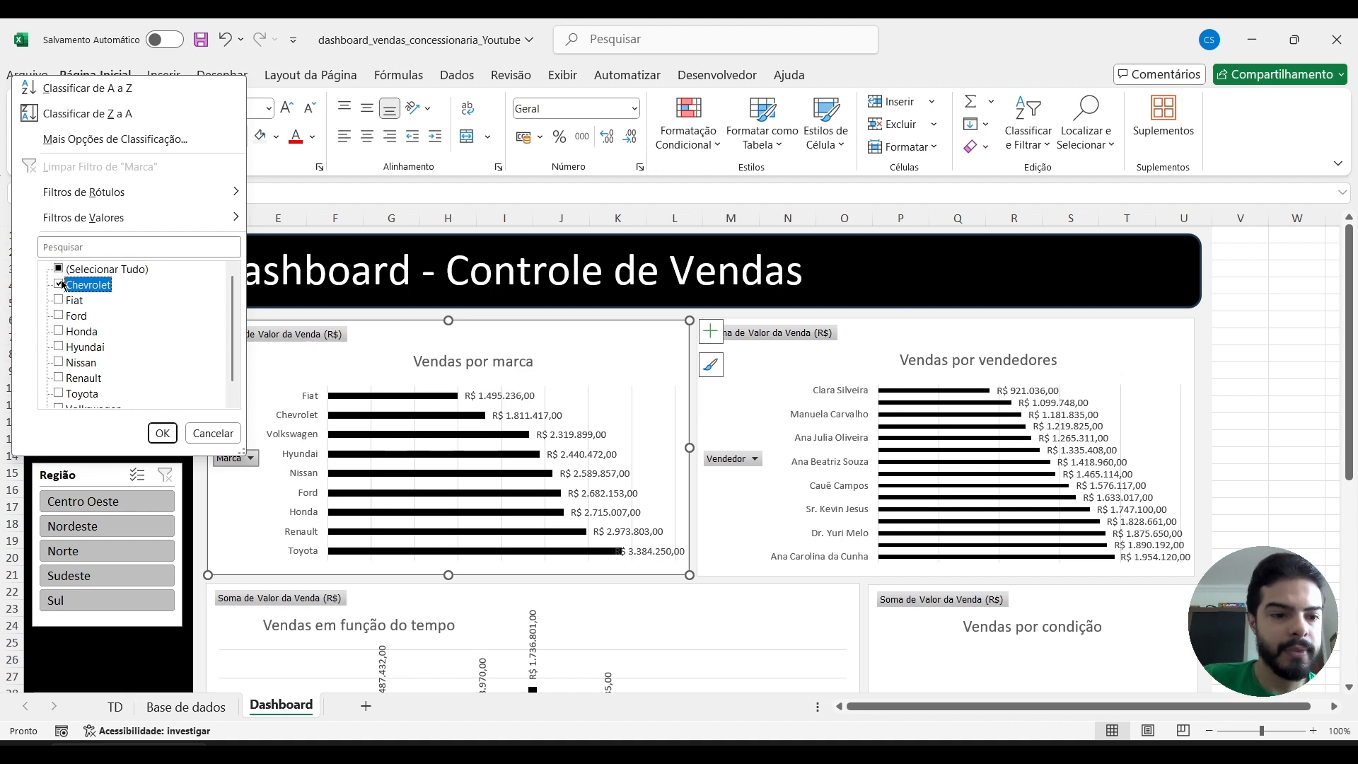
left_click(162, 433)
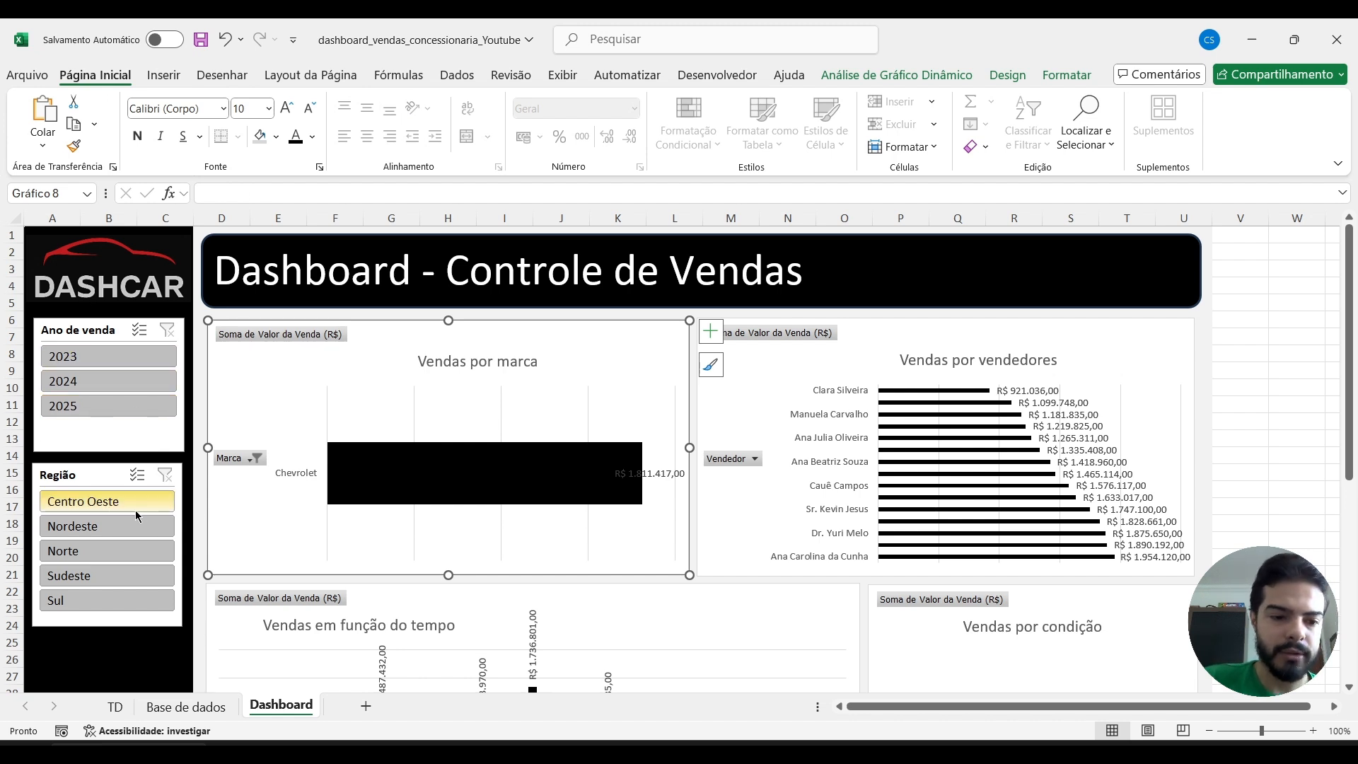
left_click(258, 459)
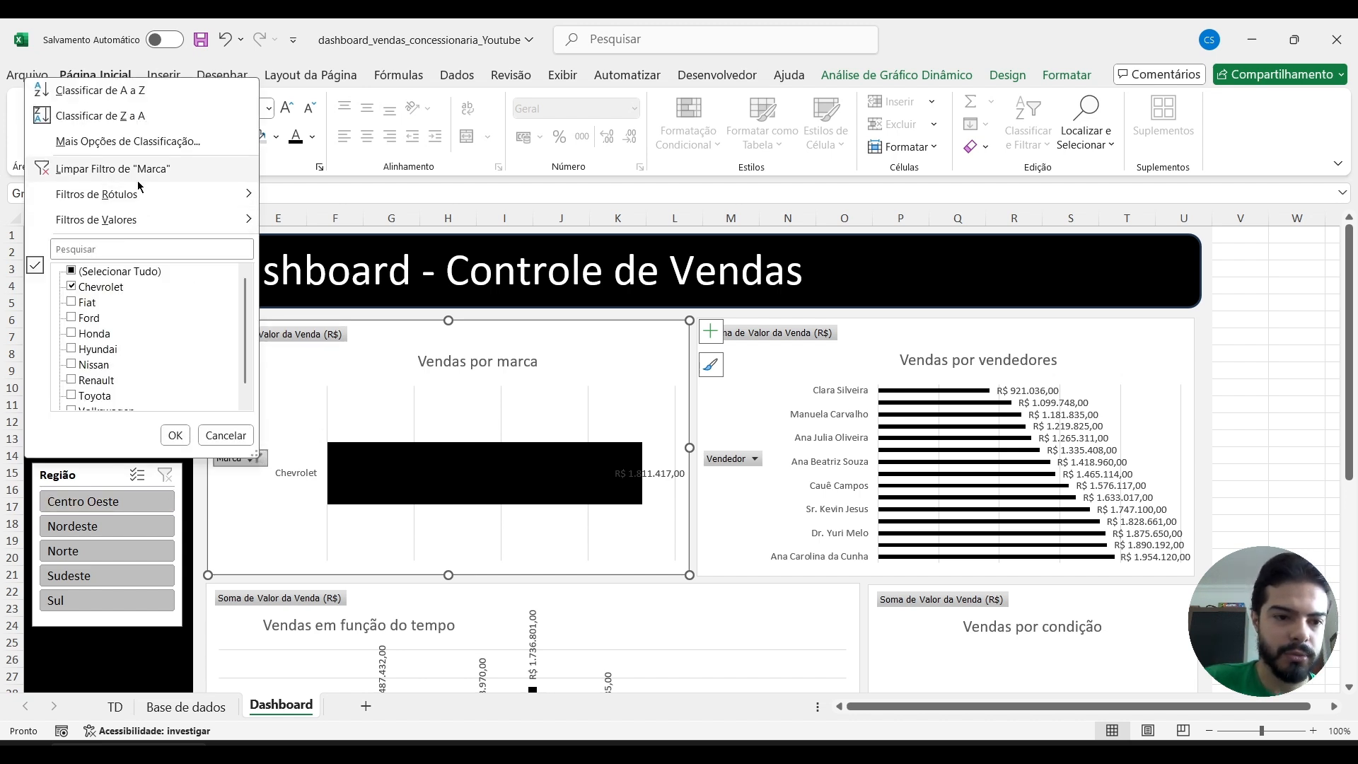
left_click(92, 174)
Filter the dashboard charts to the Nordeste region with the Região slicer.
left_click(71, 530)
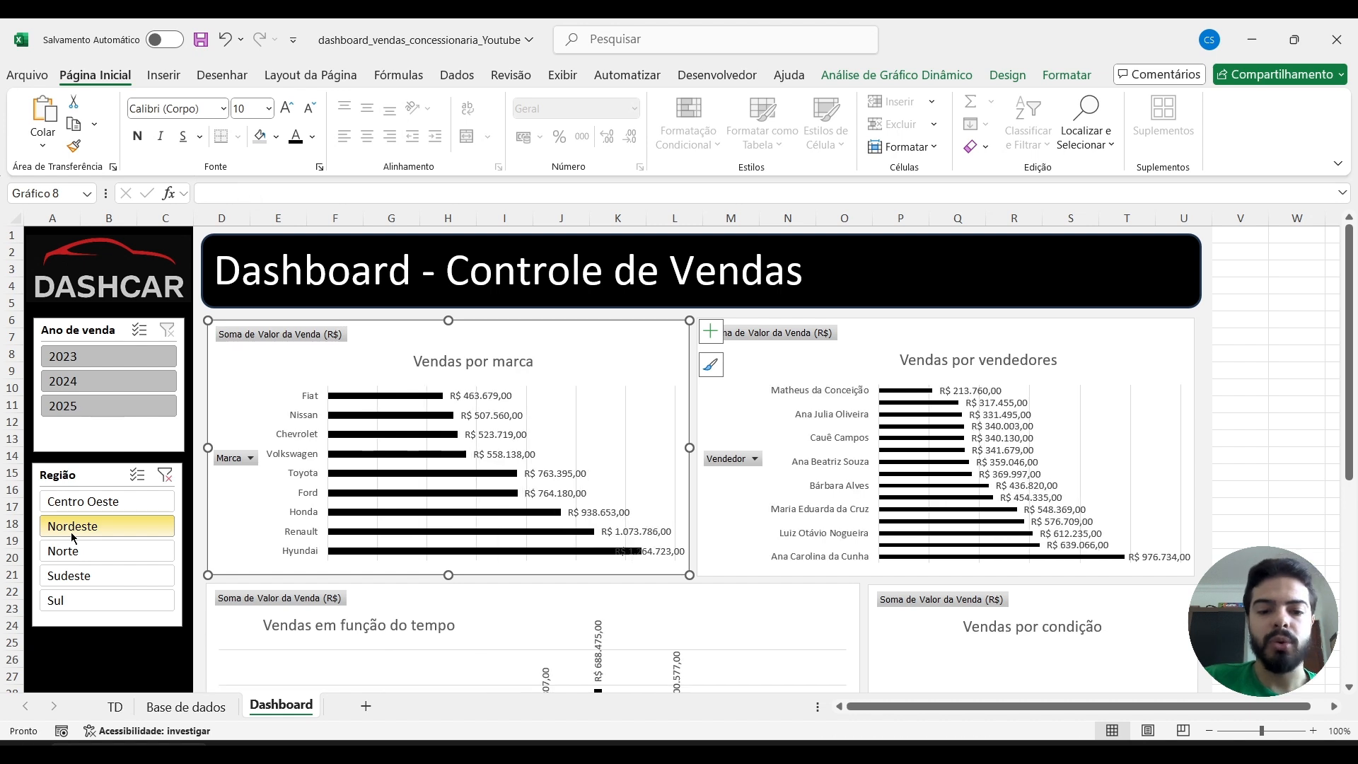